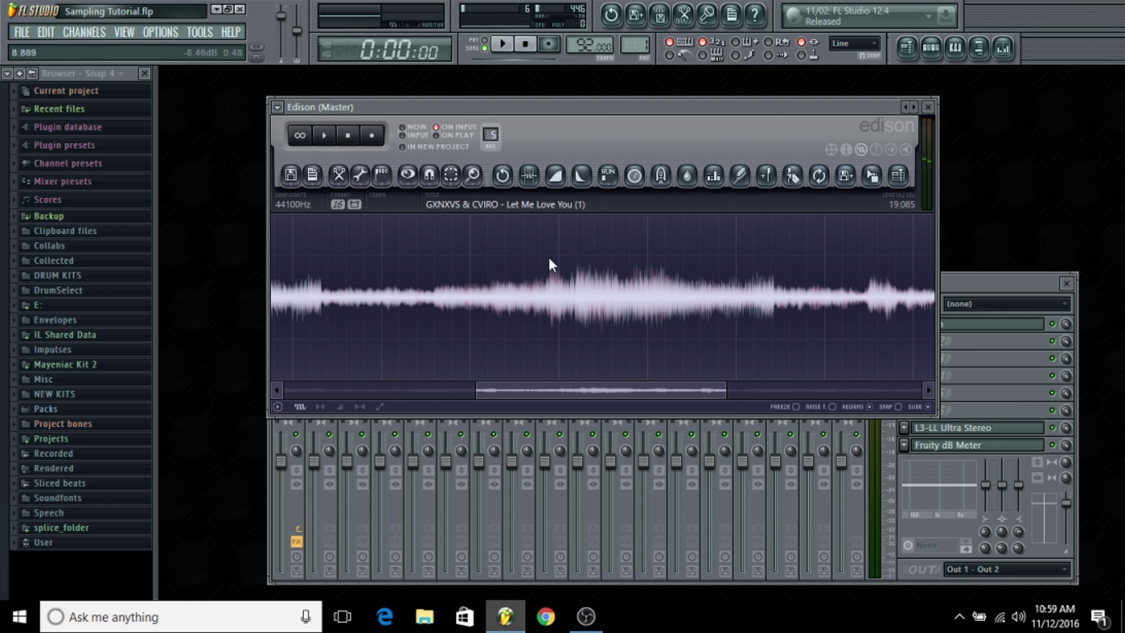
Select the sample's waveform in Edison from about 8.9 seconds to its end and play the selection
drag(551, 261, 935, 287)
scroll(764, 296, down, 3)
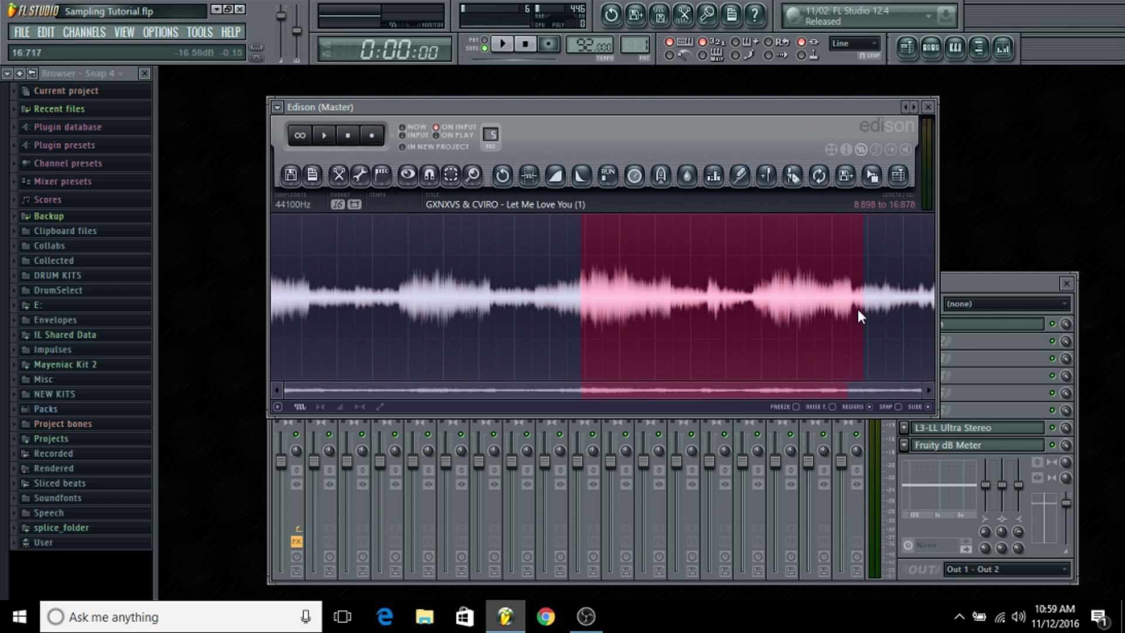
key(space)
scroll(727, 300, up, 3)
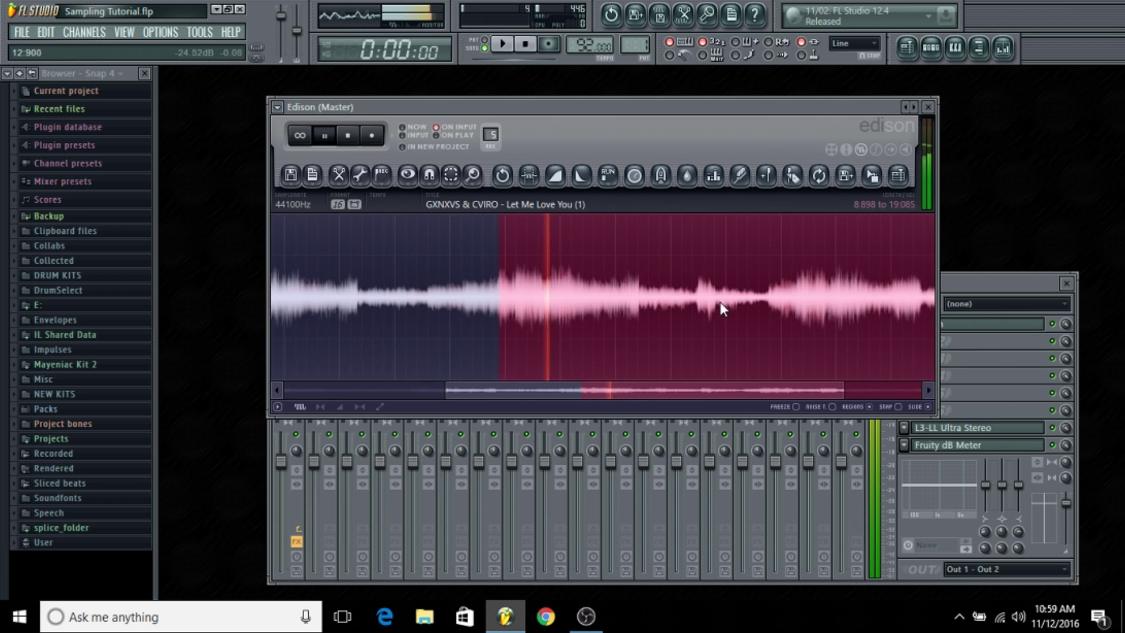
scroll(689, 328, down, 3)
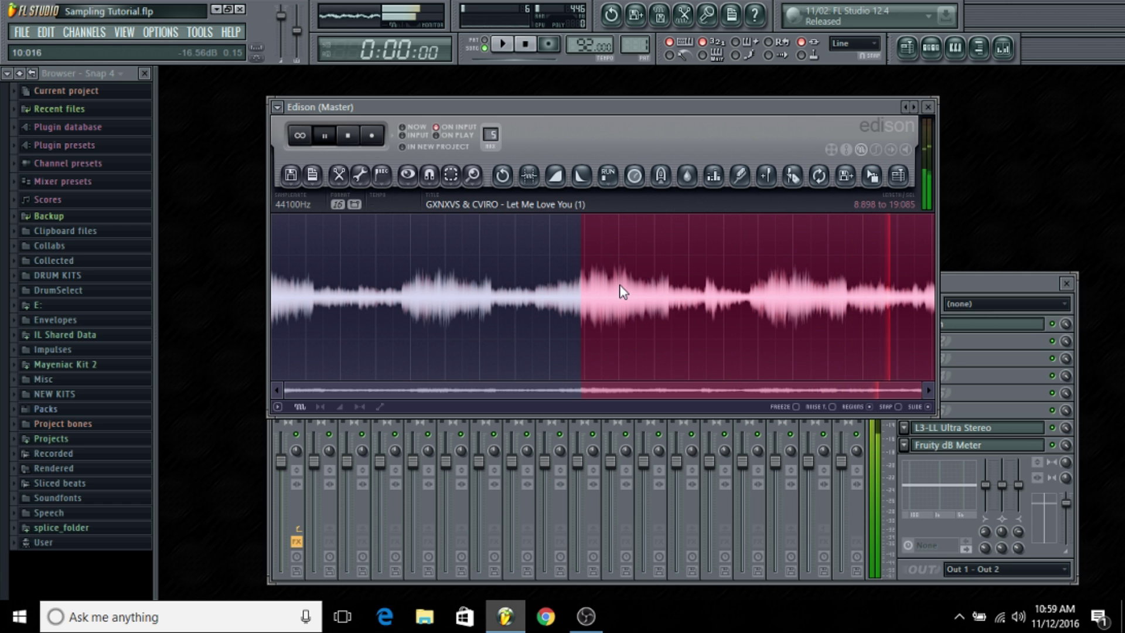
Refine the start of the waveform selection to 8:908, right at the beginning of the sound's peak
scroll(621, 293, up, 5)
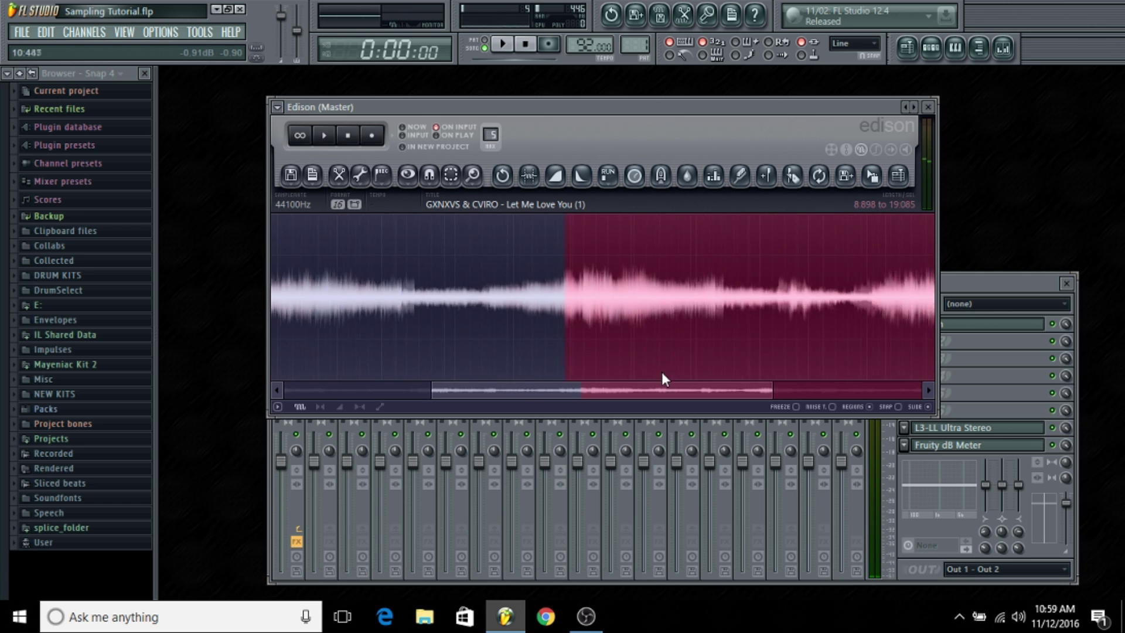
drag(622, 390, 584, 390)
scroll(685, 362, up, 5)
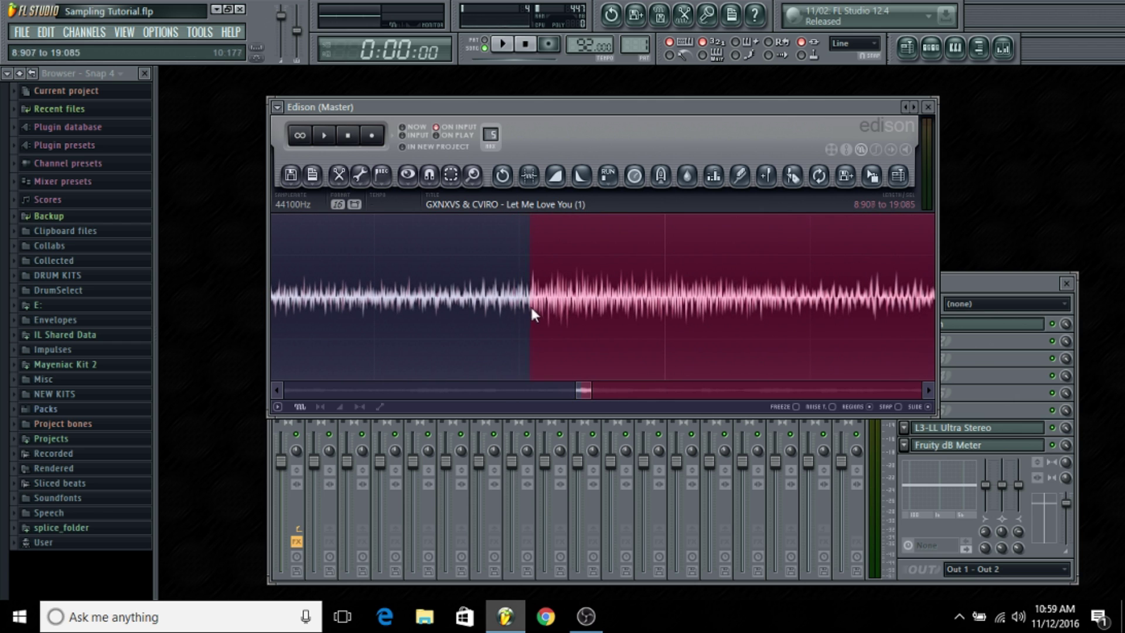
scroll(539, 306, up, 4)
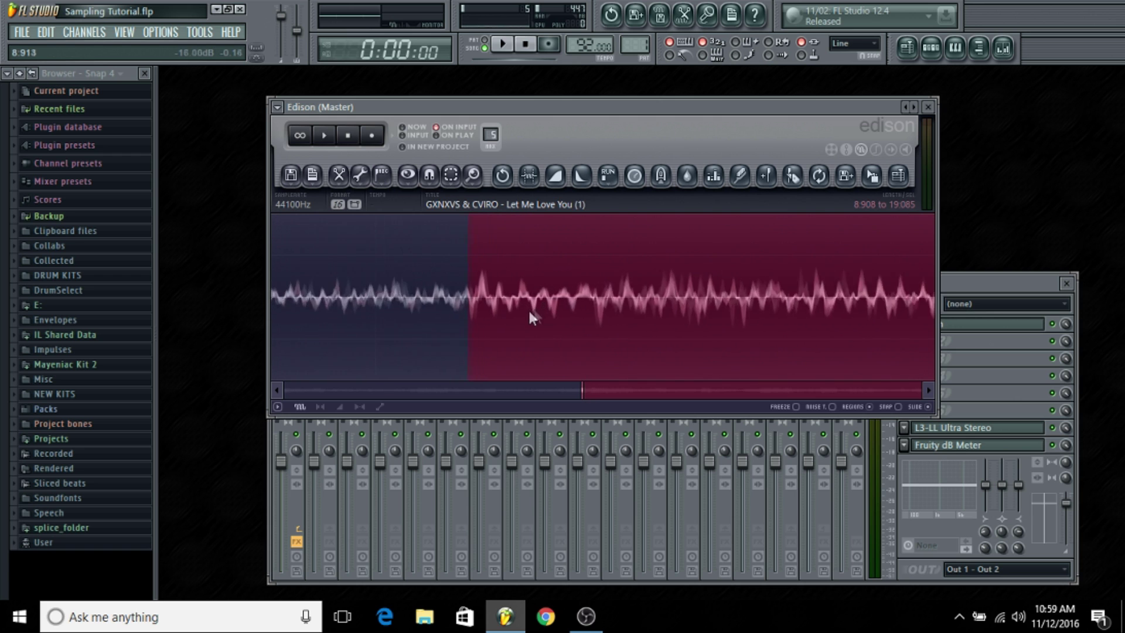
scroll(451, 300, up, 1)
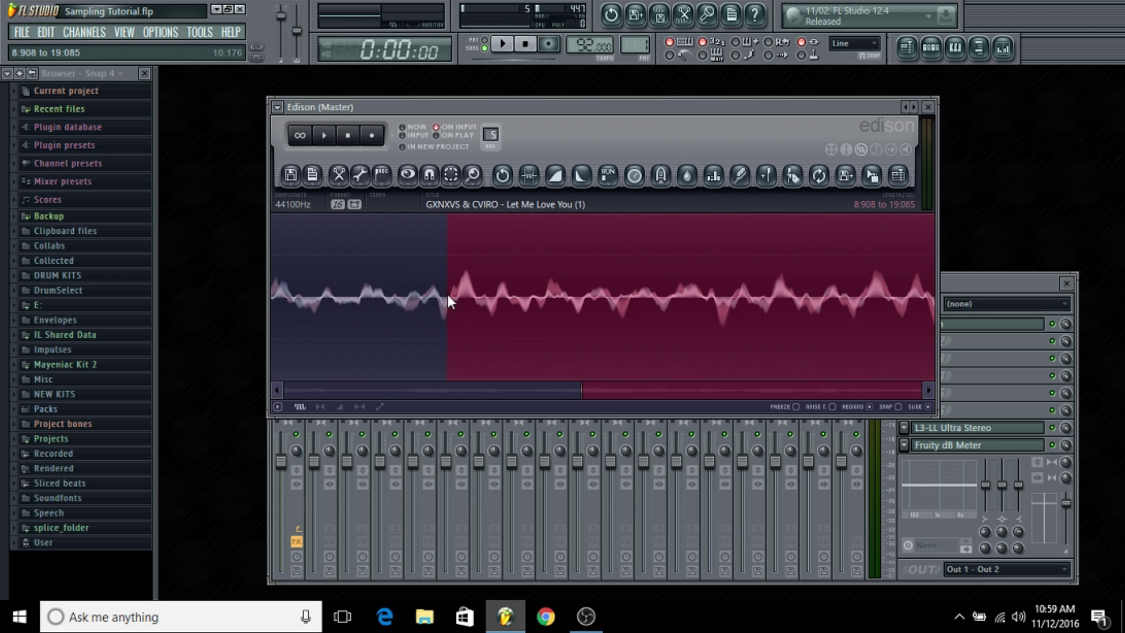
Delete the audio from 0:000 to 8:908 and play back the remaining sample
scroll(449, 293, down, 5)
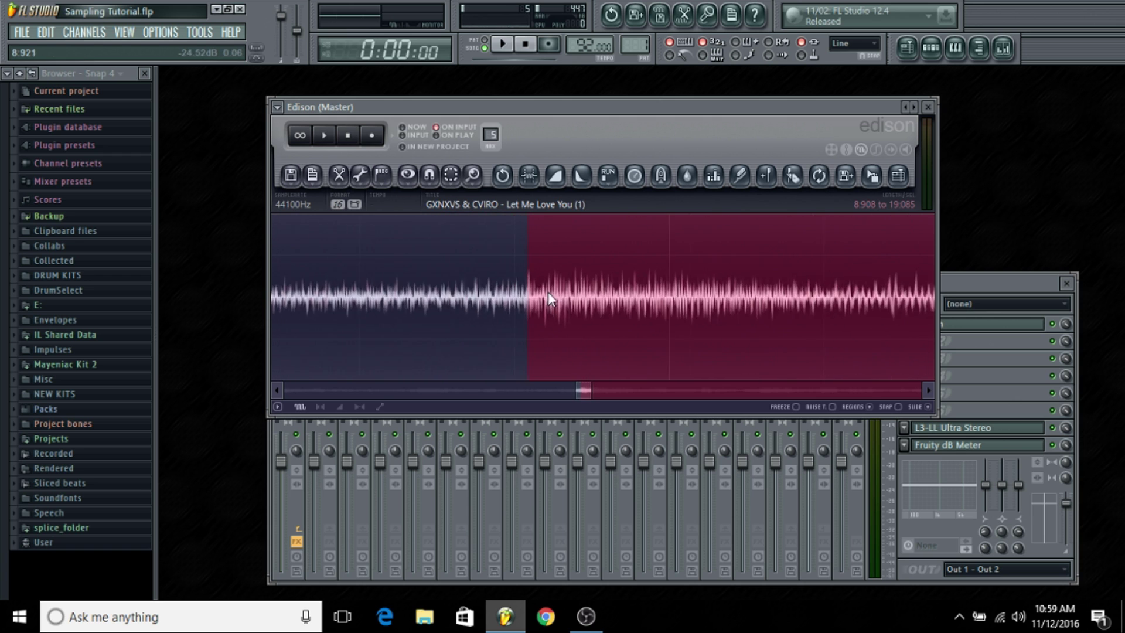
scroll(586, 316, down, 3)
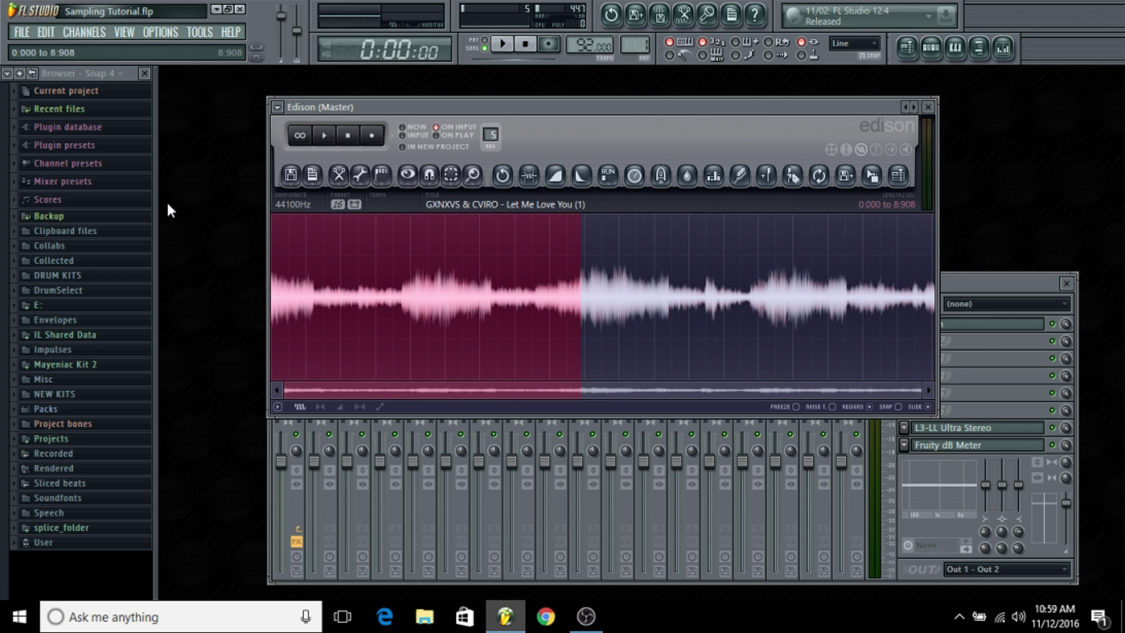
key(Delete)
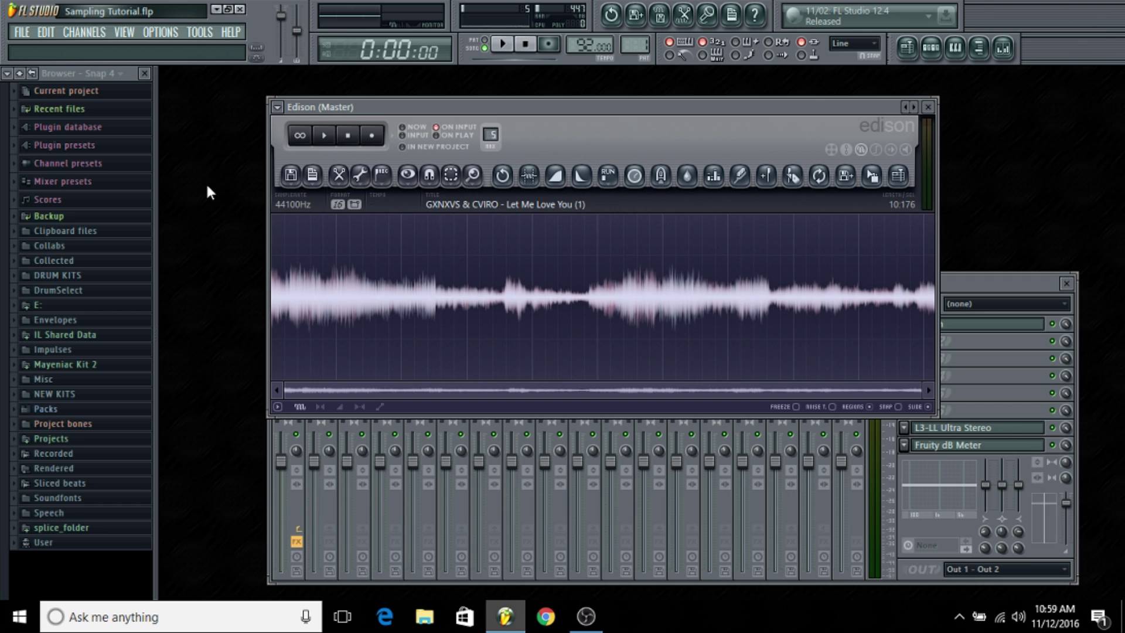
key(space)
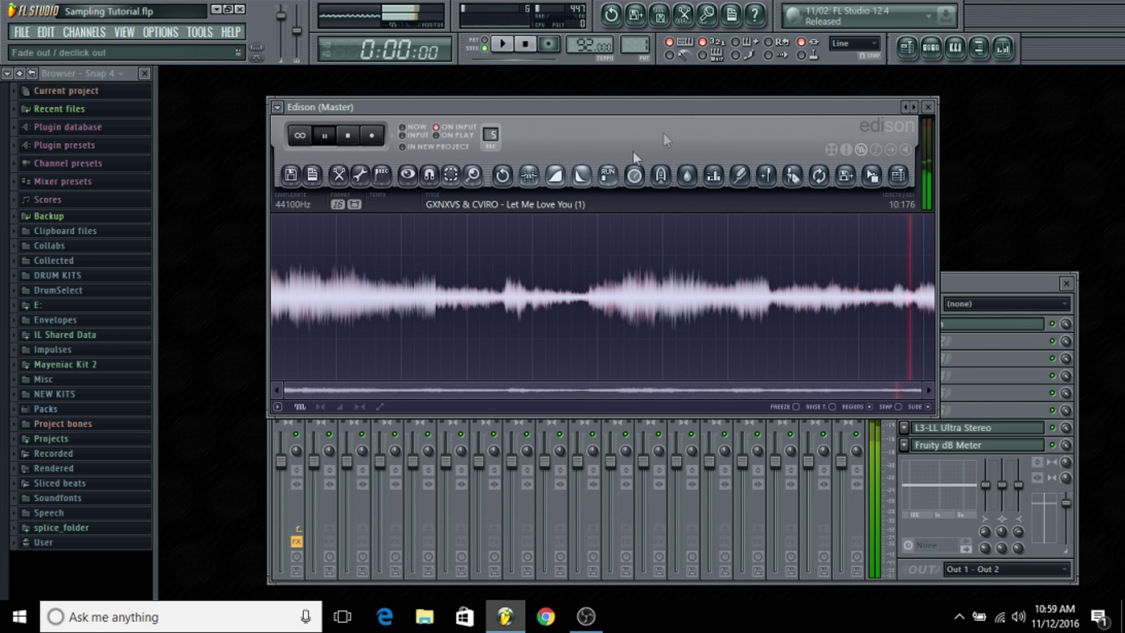
Place the trimmed Edison sample at bar 1 of Track 1 in the playlist and open its channel settings
click(906, 48)
click(1004, 48)
click(948, 325)
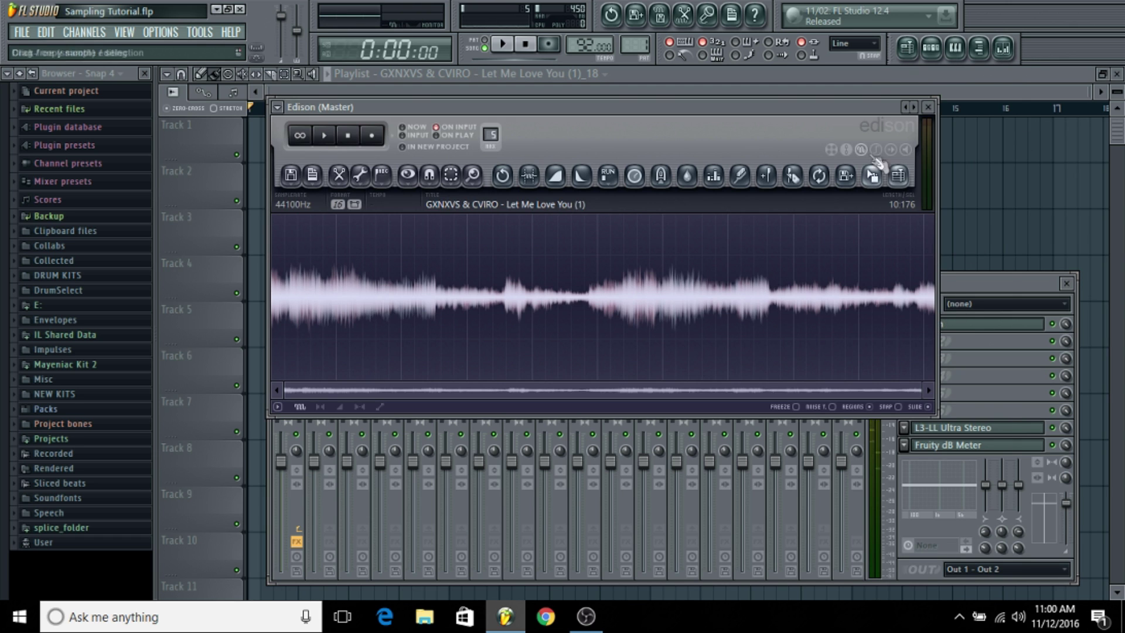
drag(833, 111, 906, 220)
drag(944, 288, 343, 160)
double_click(342, 159)
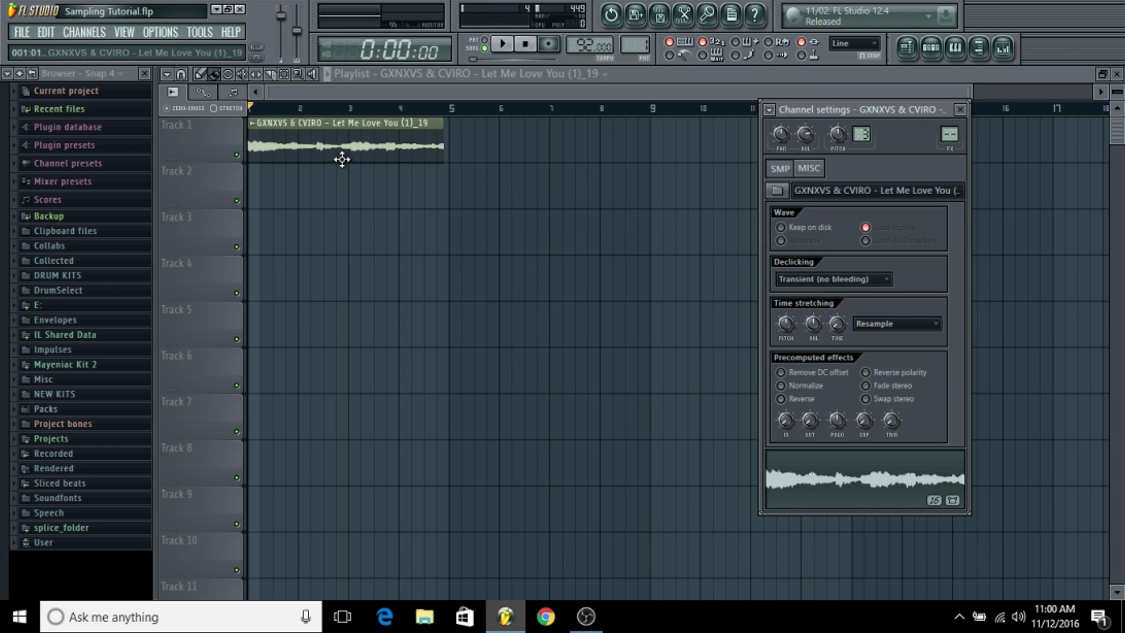
Time-stretch the sample to fill four bars, using the Auto stretching method, and check its timing in playback
drag(837, 324, 836, 294)
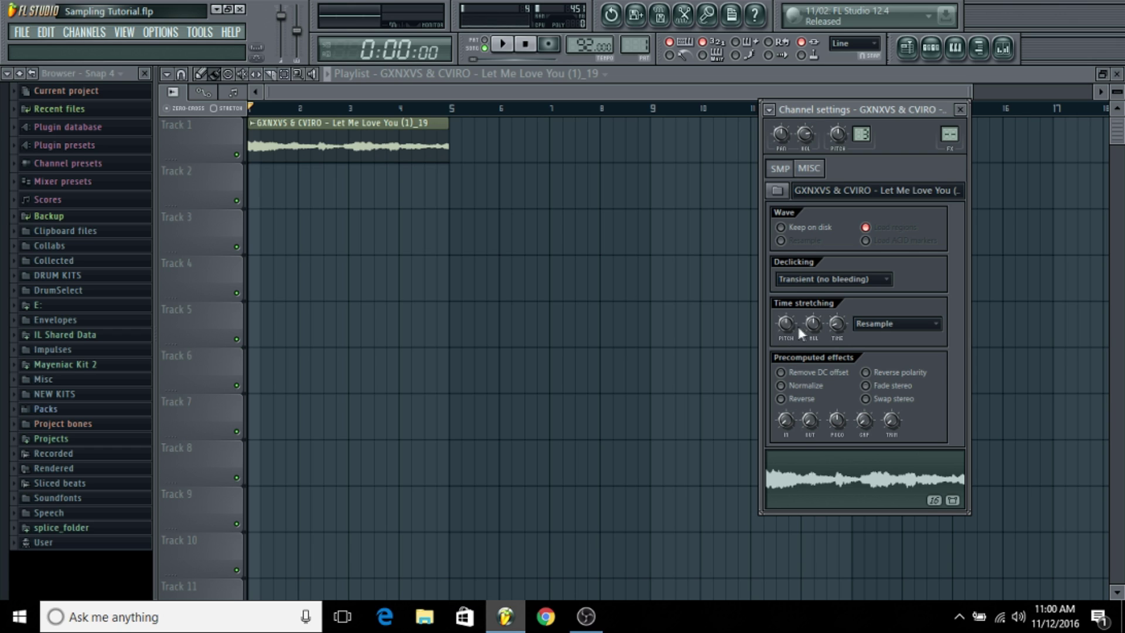
key(space)
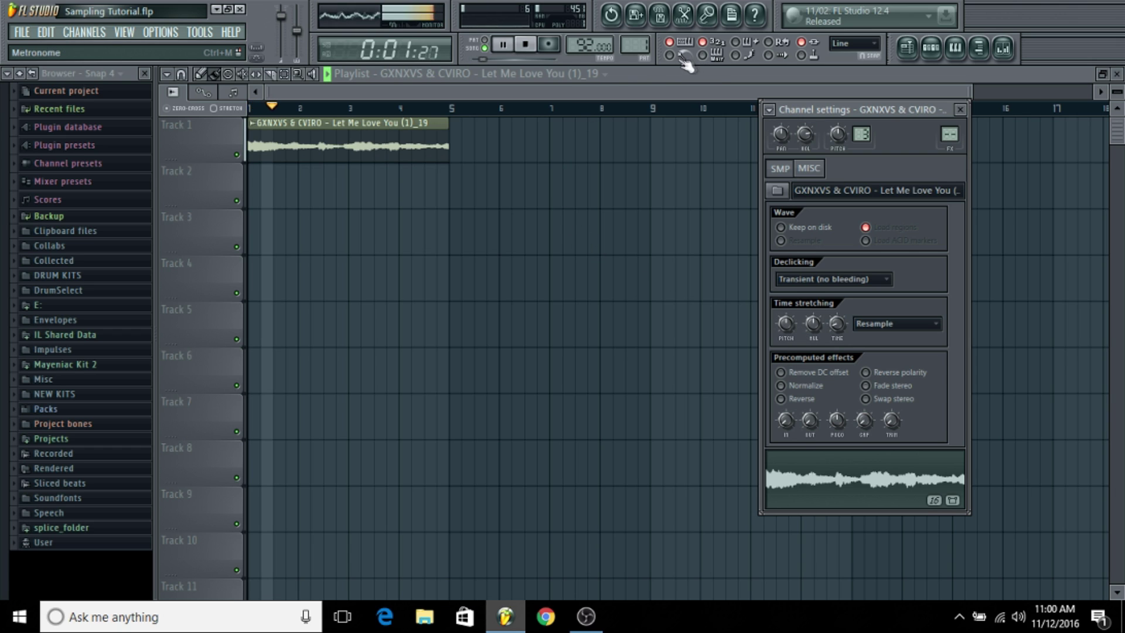
key(space)
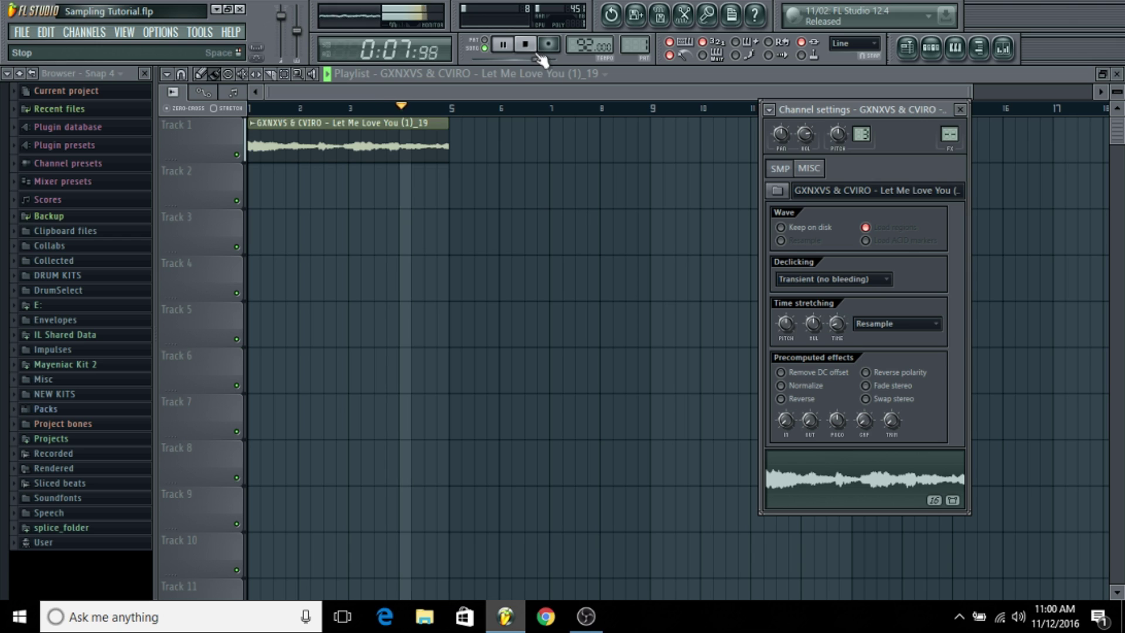
key(space)
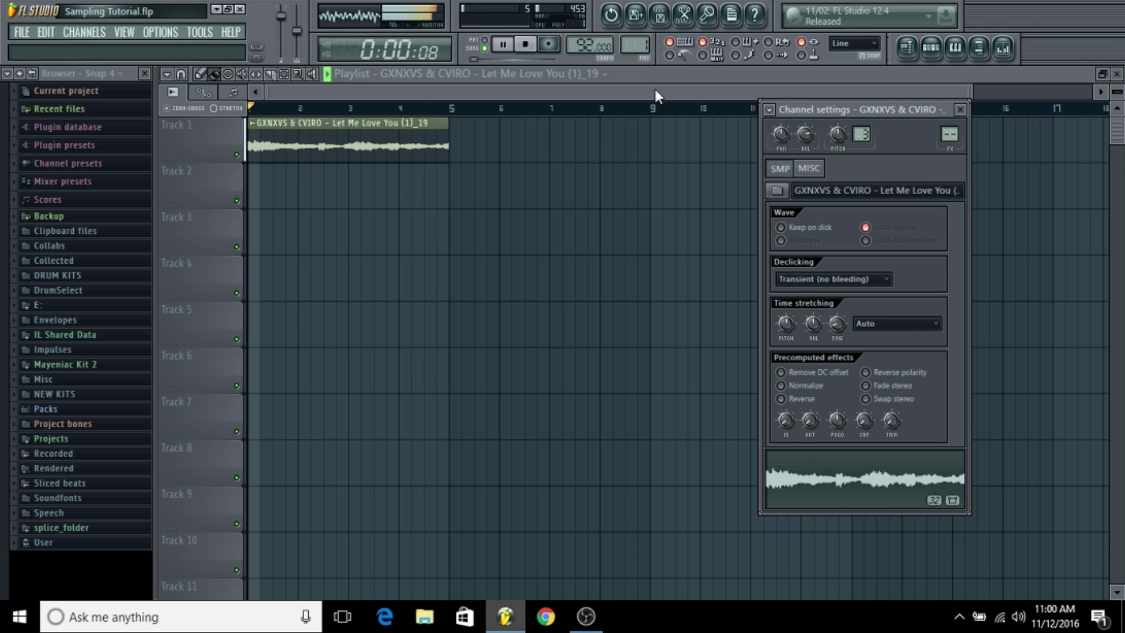
key(space)
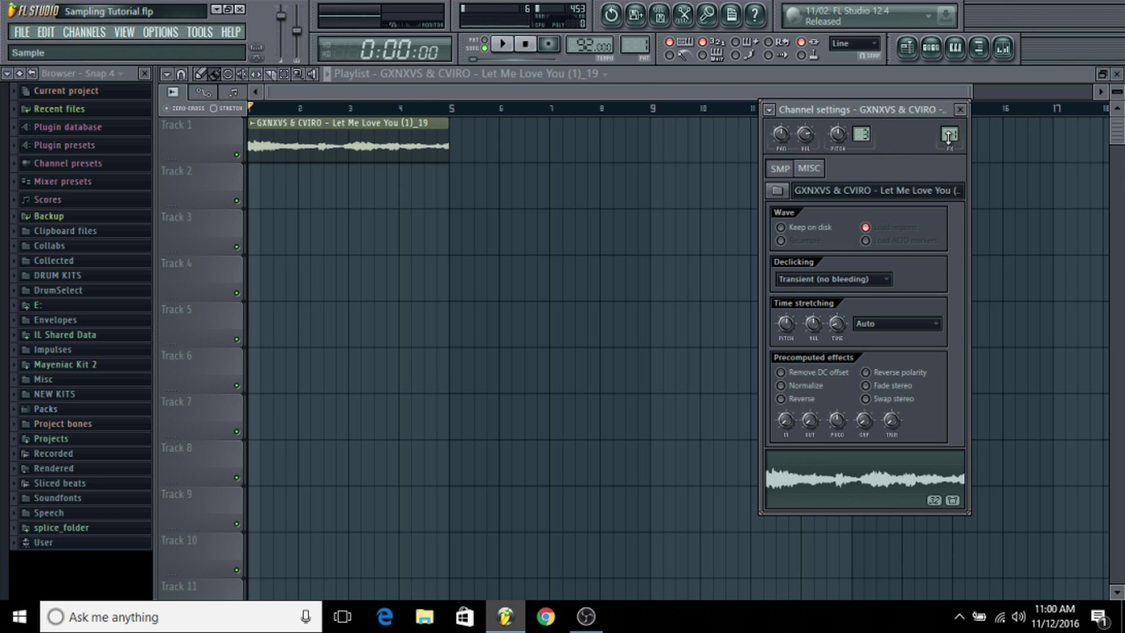
Route the sample to mixer track 1 and load Fruity Parametric EQ 2 in its first effect slot
click(1008, 51)
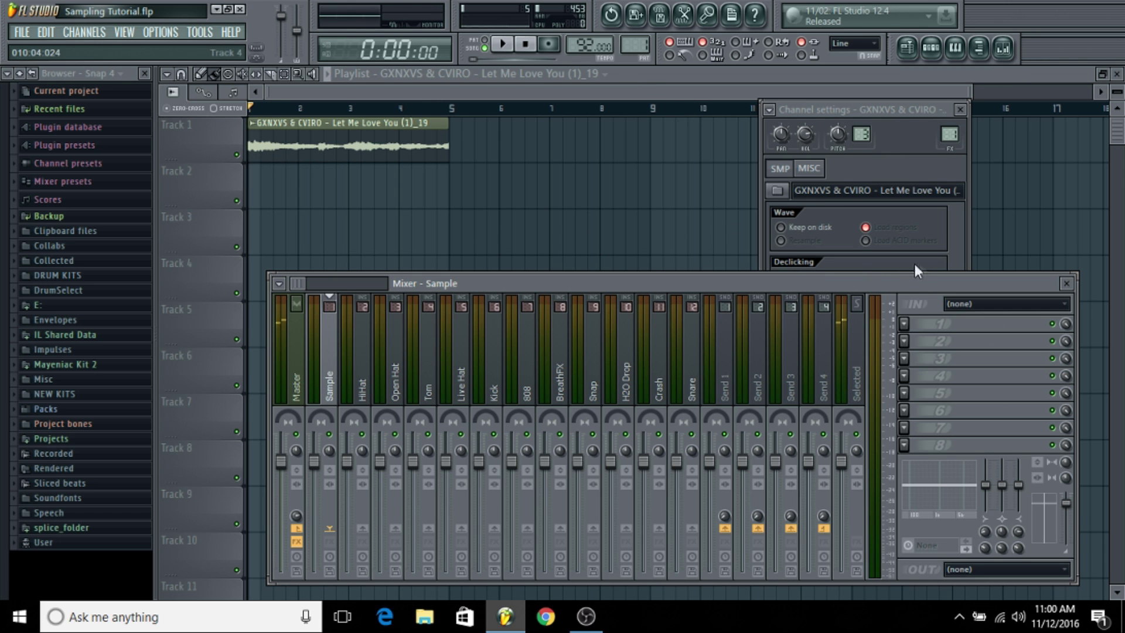
click(916, 331)
click(1067, 26)
Cut the sample's low end by lowering EQ band 1 to its minimum gain just below 100 Hz during playback
key(space)
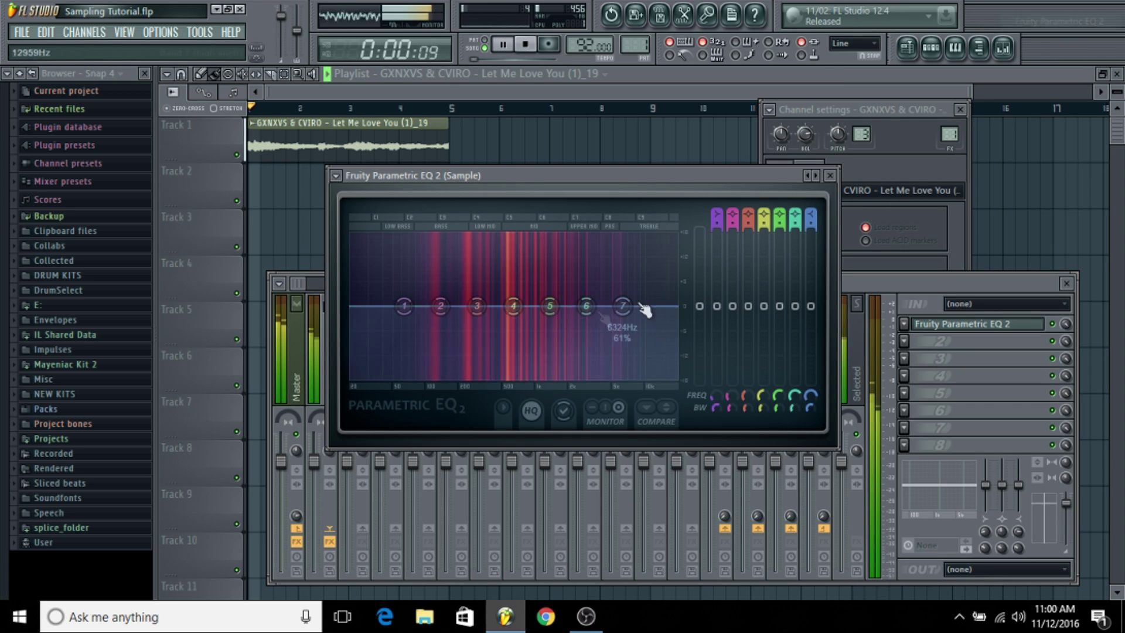
drag(403, 305, 420, 378)
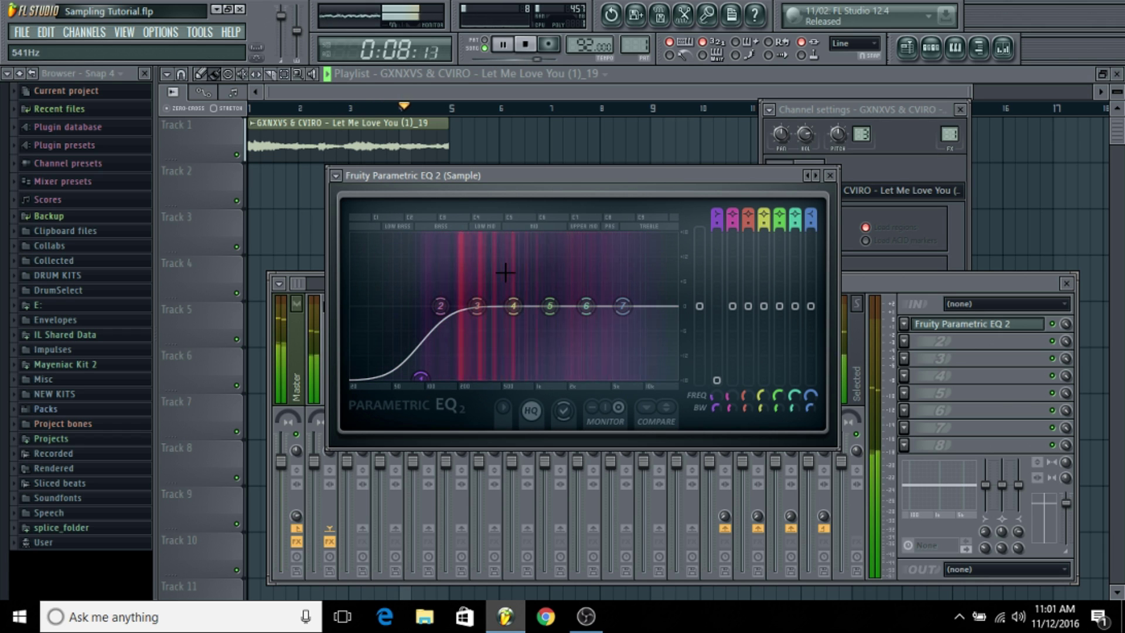
key(space)
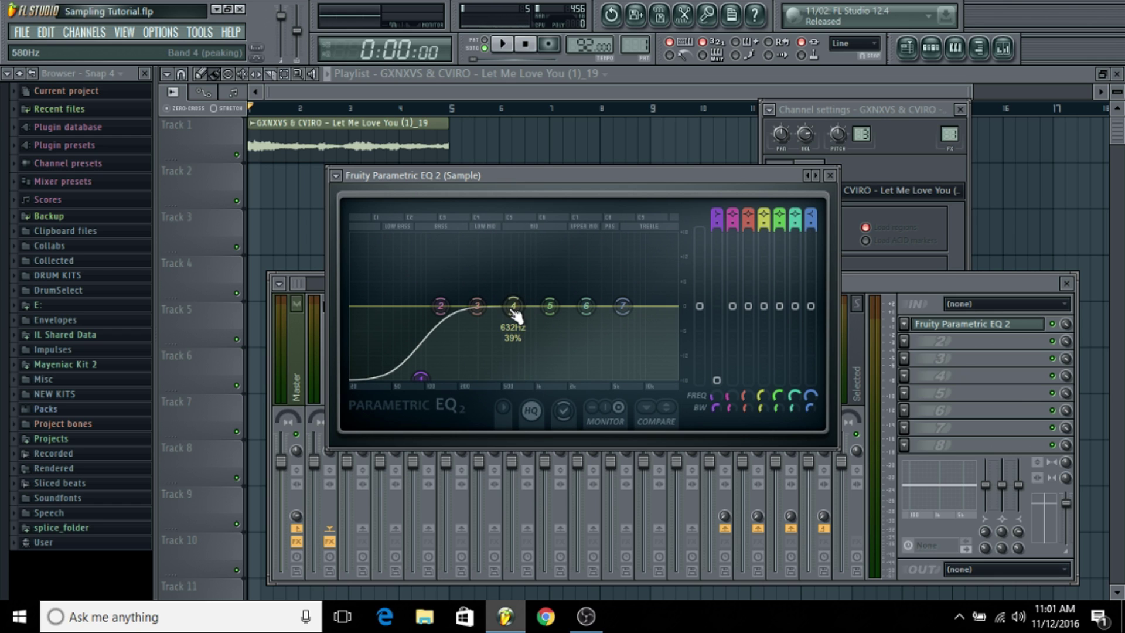
Lower EQ band 4 and shift it to a lower frequency to dip the sample's low mids during playback
key(space)
drag(515, 314, 485, 336)
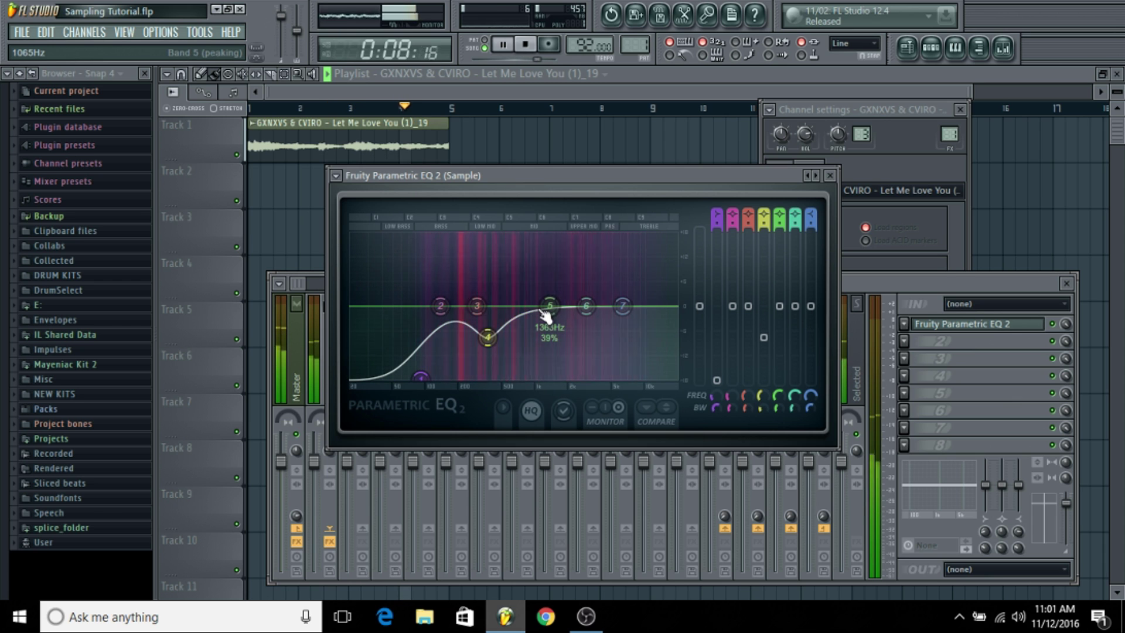
key(space)
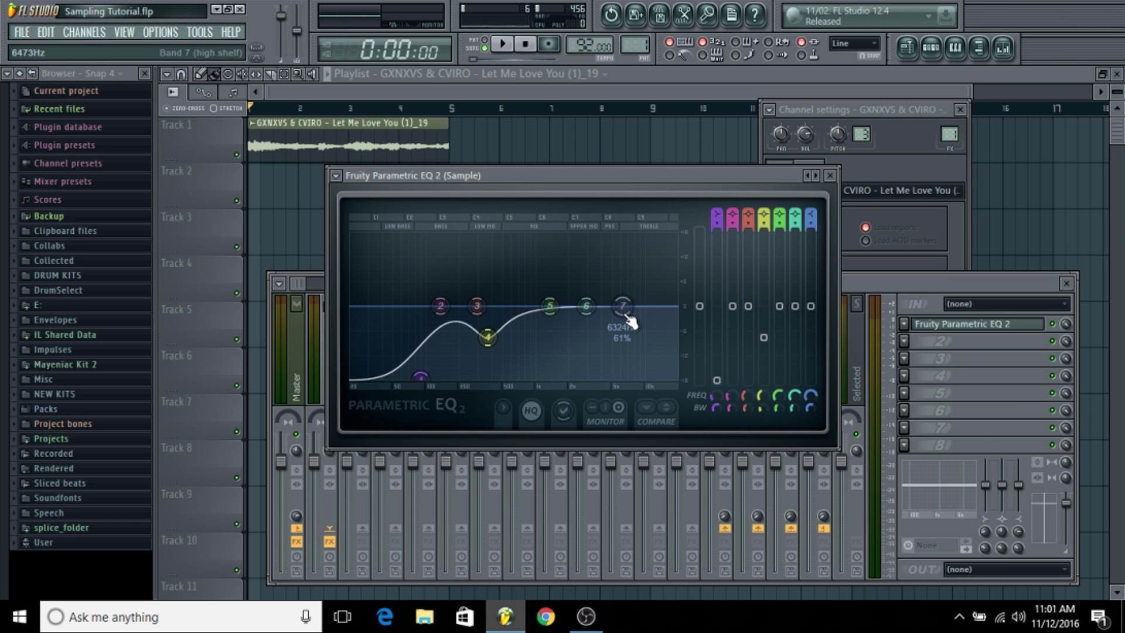
Raise EQ bands 6 and 7 slightly to boost the sample's high frequencies during playback
key(space)
drag(628, 319, 589, 304)
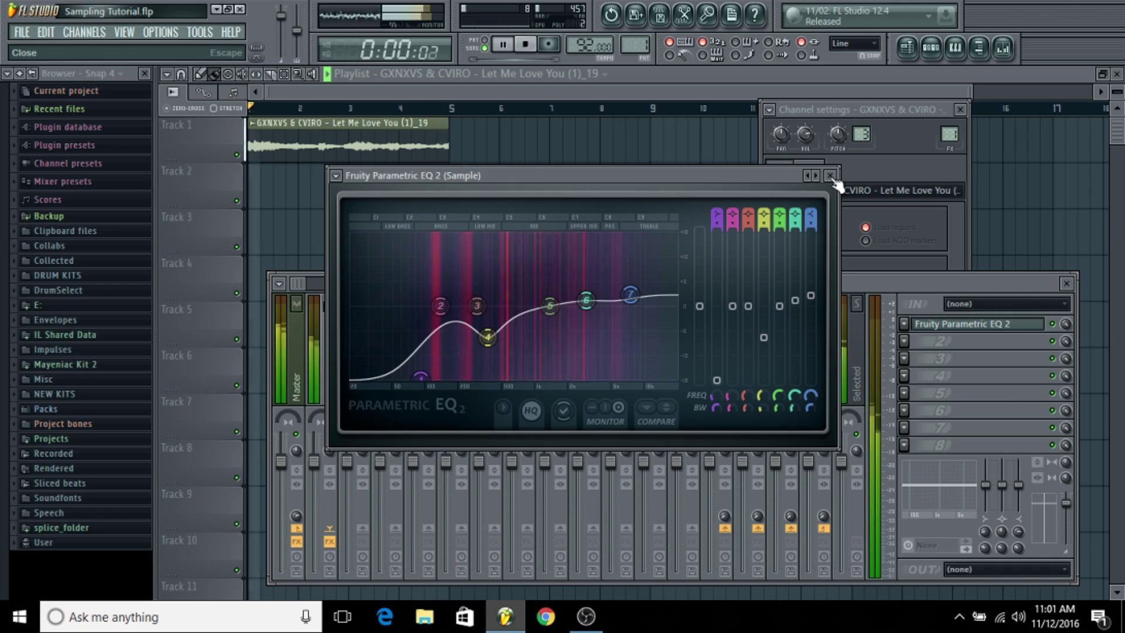
key(space)
Load WaveShell-VST3 9.2 in the Sample track's second effect slot and choose the S1 Imager Stereo plugin
click(908, 342)
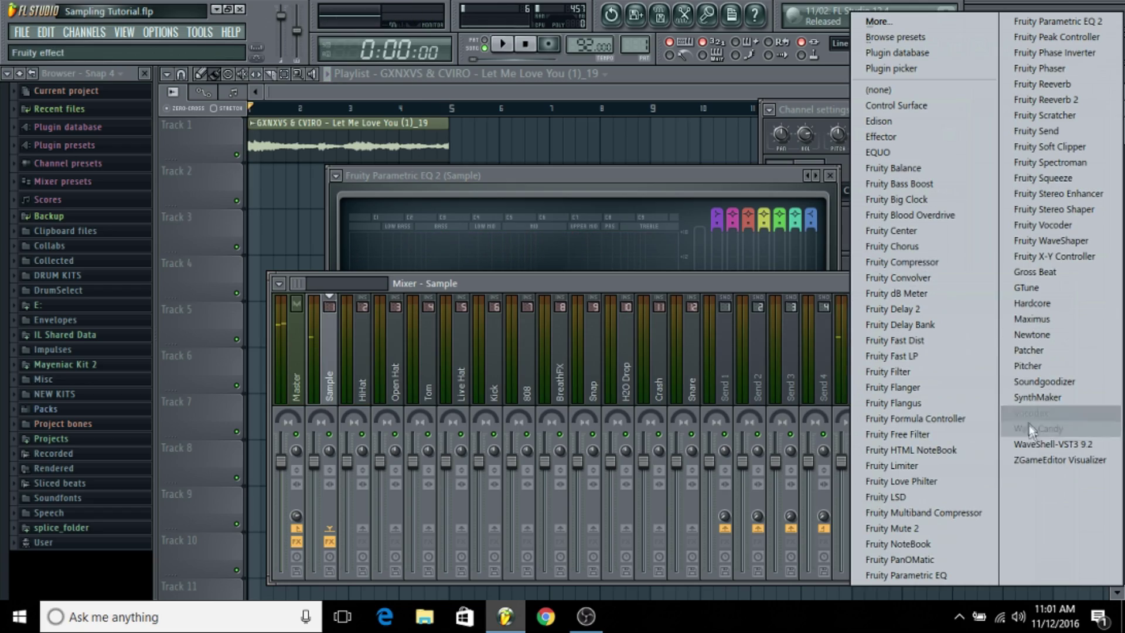
click(1036, 443)
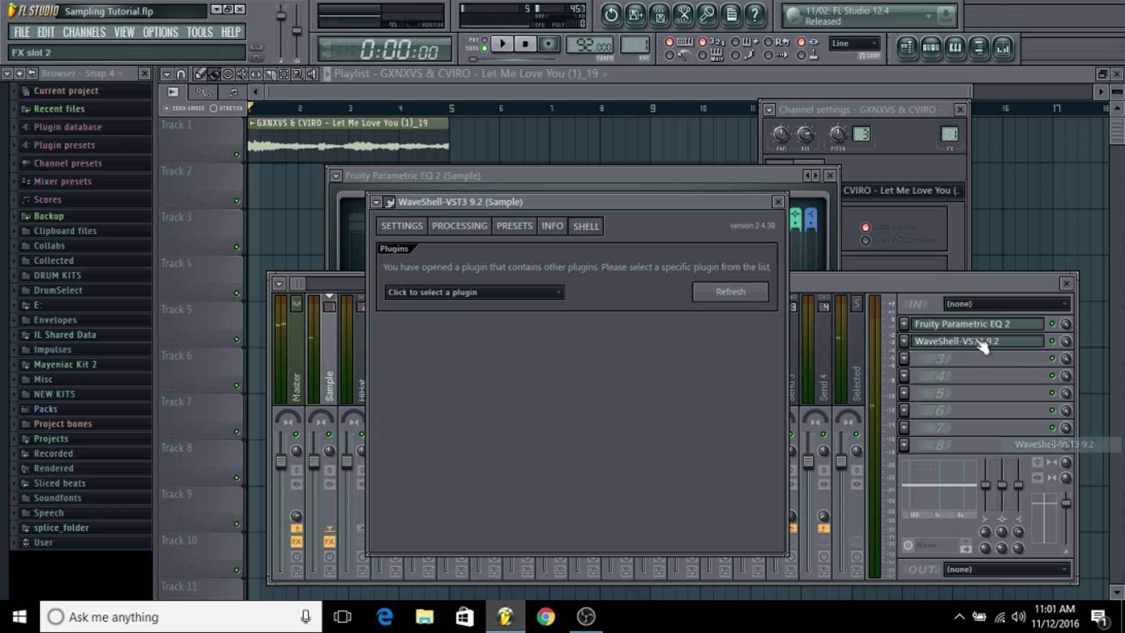
click(546, 293)
scroll(912, 255, down, 3)
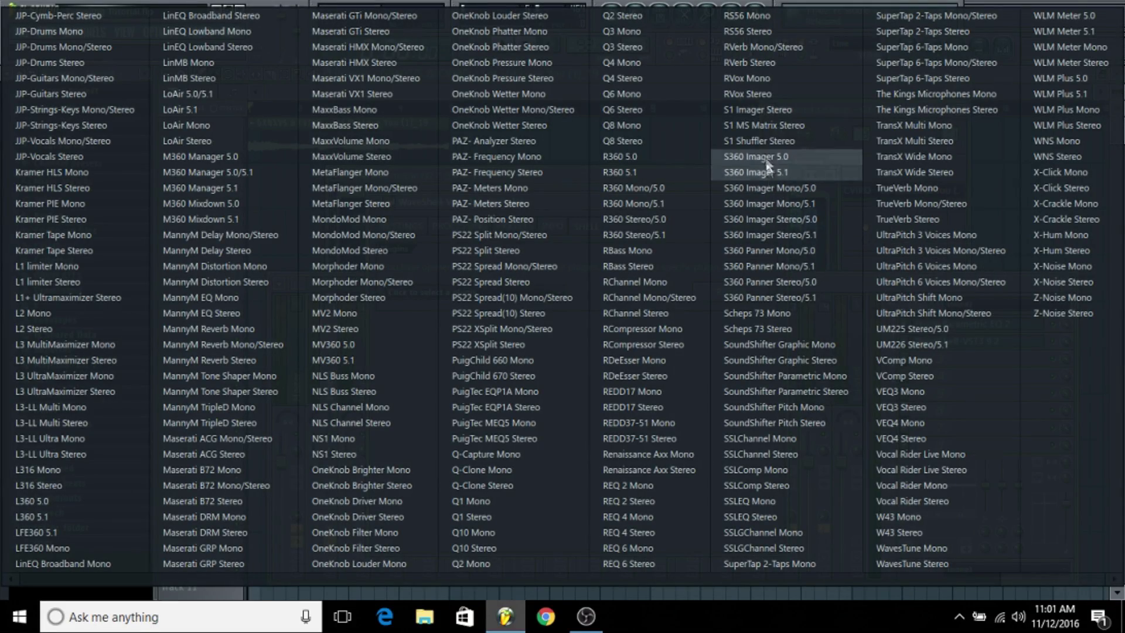
click(760, 114)
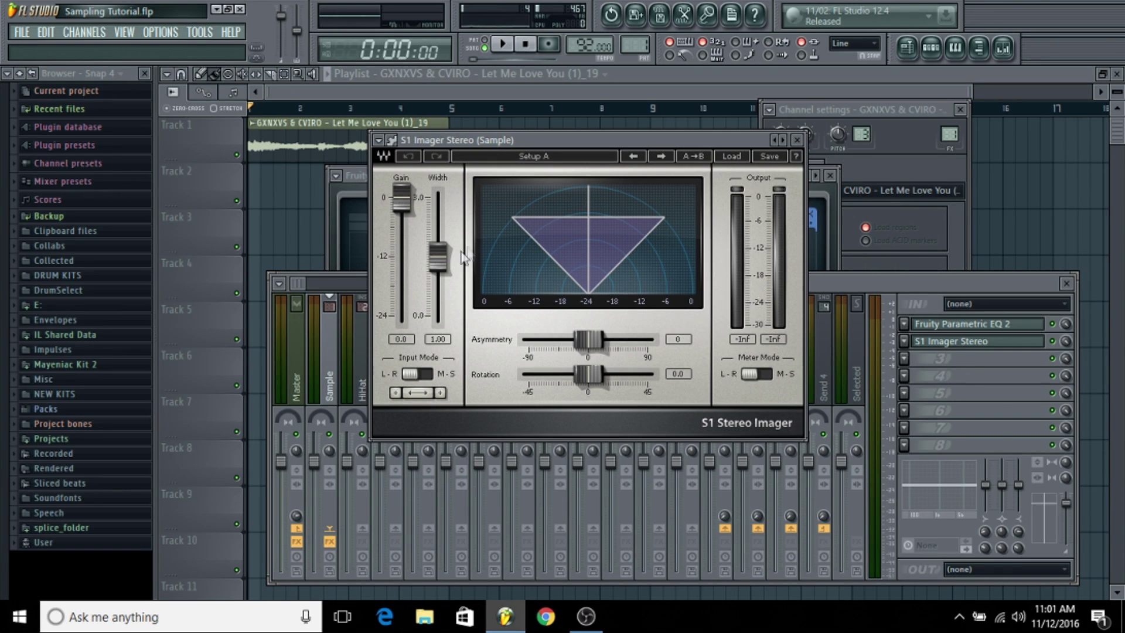
Set the S1 Imager's width to 0.00 and play the sample to hear it without stereo spread
drag(442, 258, 441, 313)
click(502, 44)
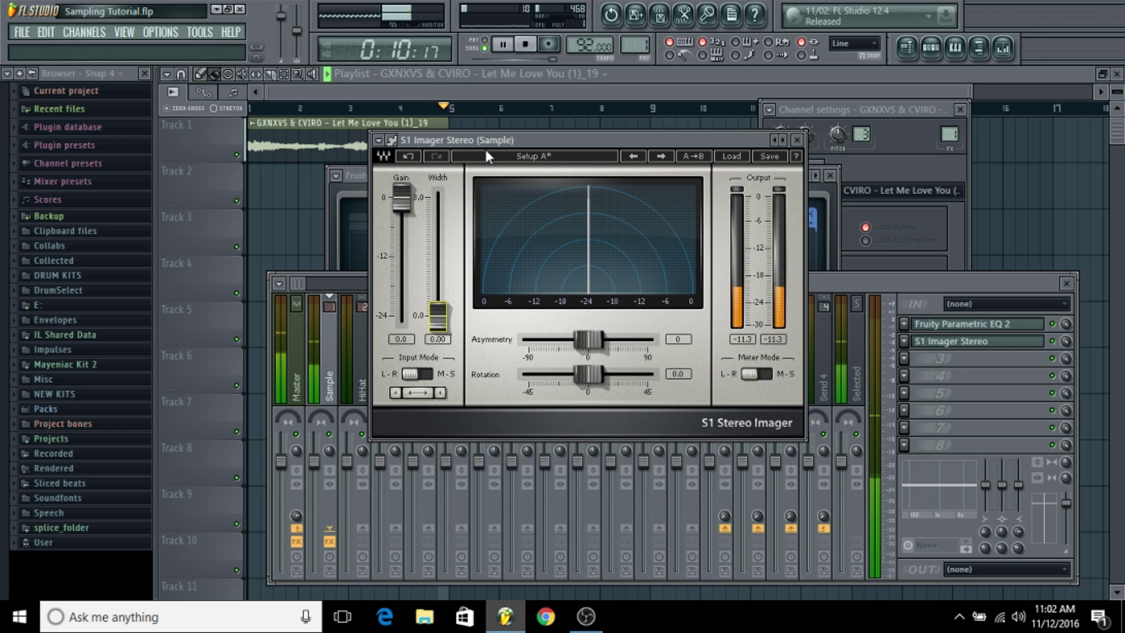
click(526, 46)
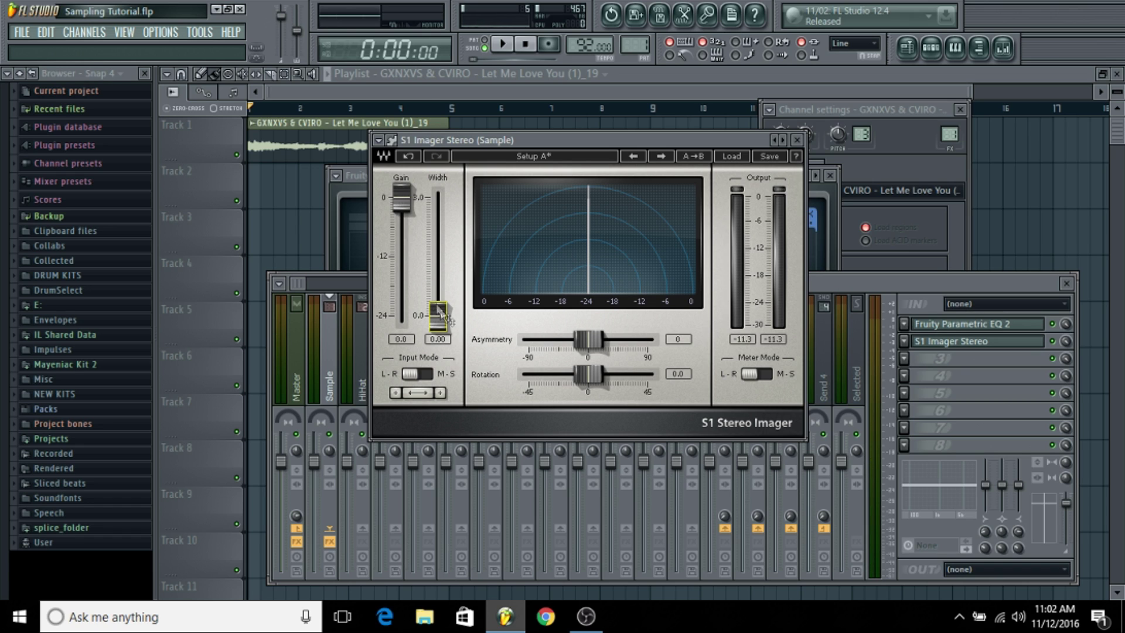
Set the S1 Imager's width to 0.97 during playback, stop the song and close the plugin
click(502, 46)
drag(438, 316, 434, 269)
click(526, 44)
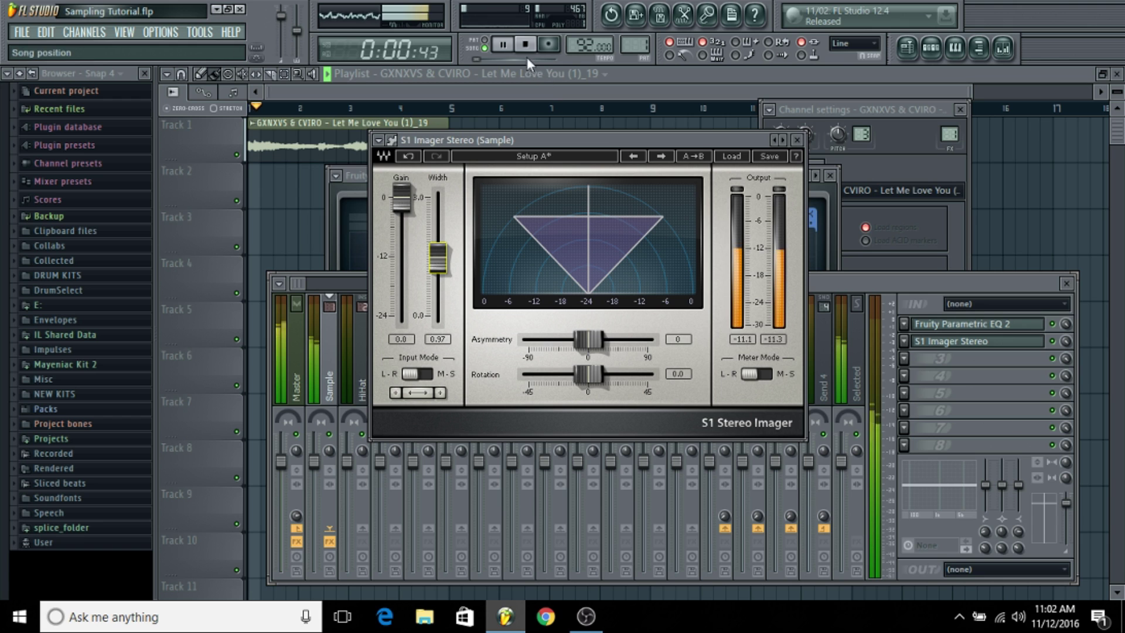
click(527, 48)
click(797, 139)
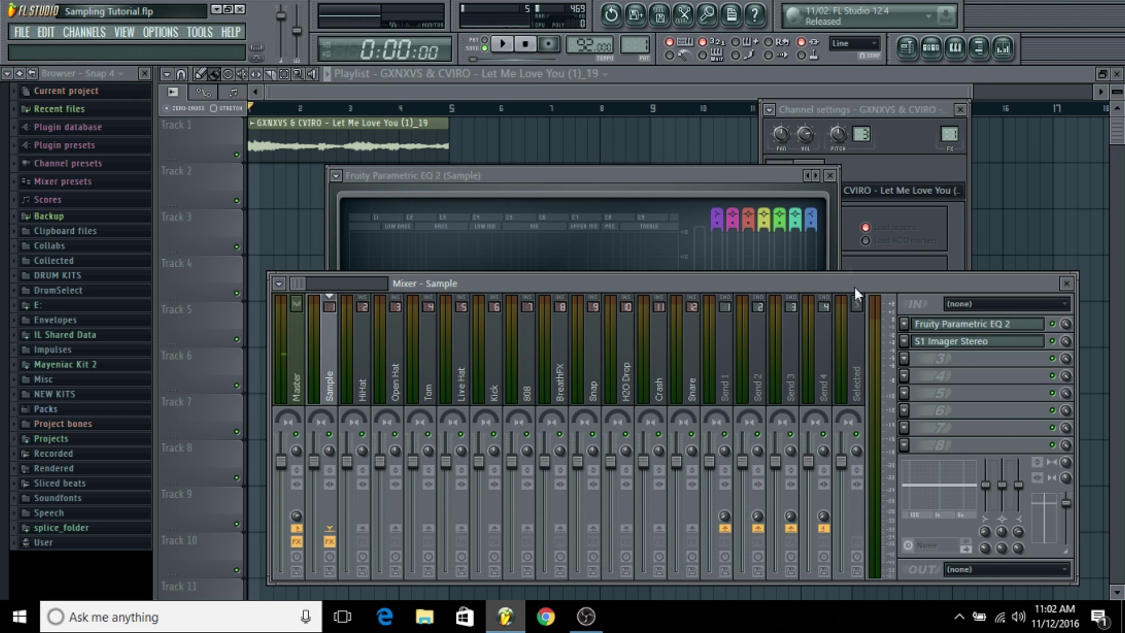
Load Fruity Filter in the Sample track's third effect slot
click(899, 357)
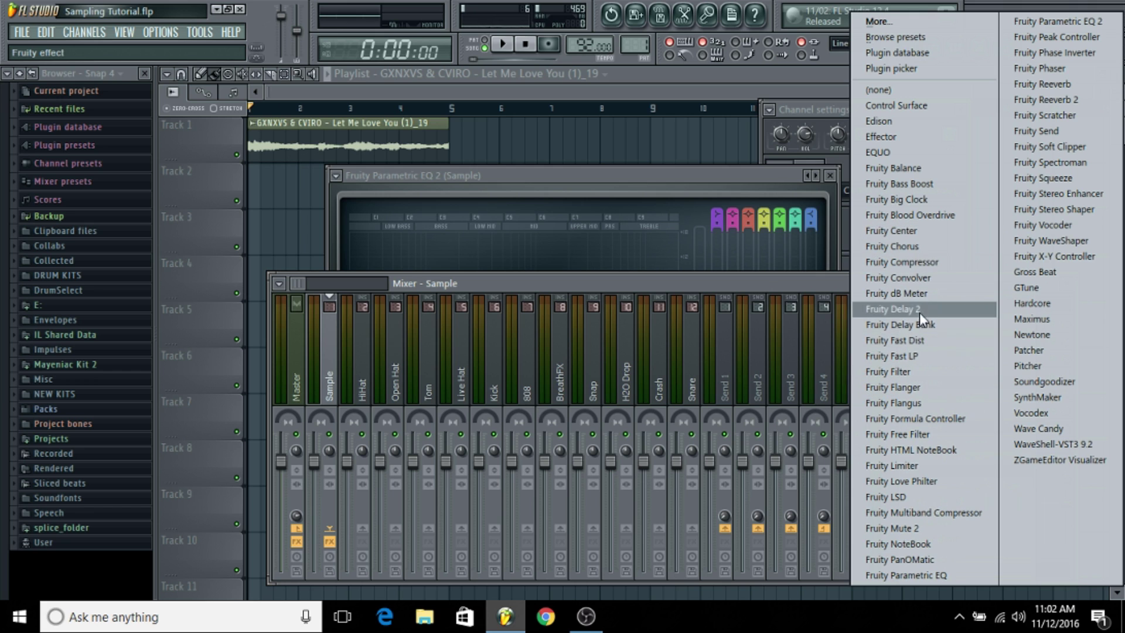
click(916, 371)
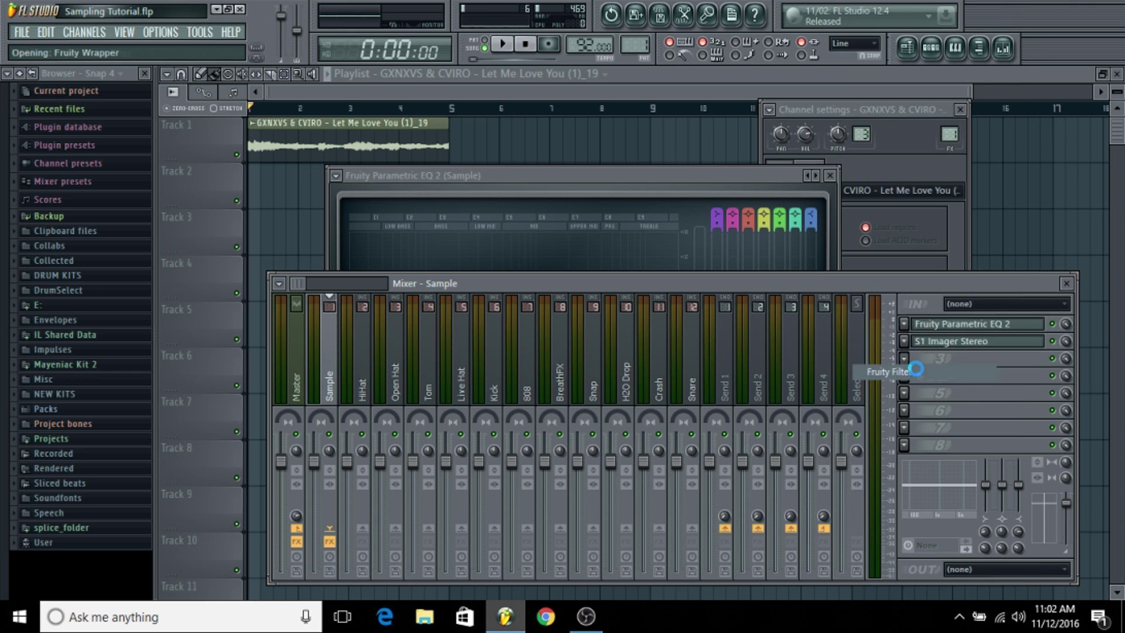
Set the Fruity Filter's high pass to maximum and cutoff frequency to minimum, play the sample, and close the filter and EQ windows
drag(782, 286, 584, 155)
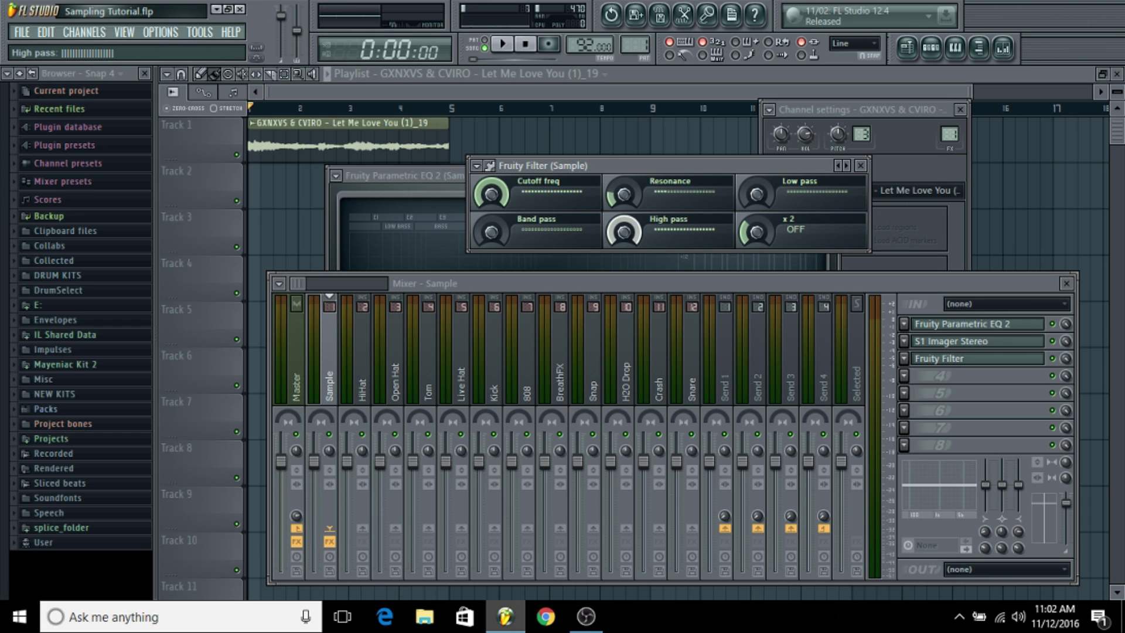
click(624, 237)
drag(639, 167, 683, 275)
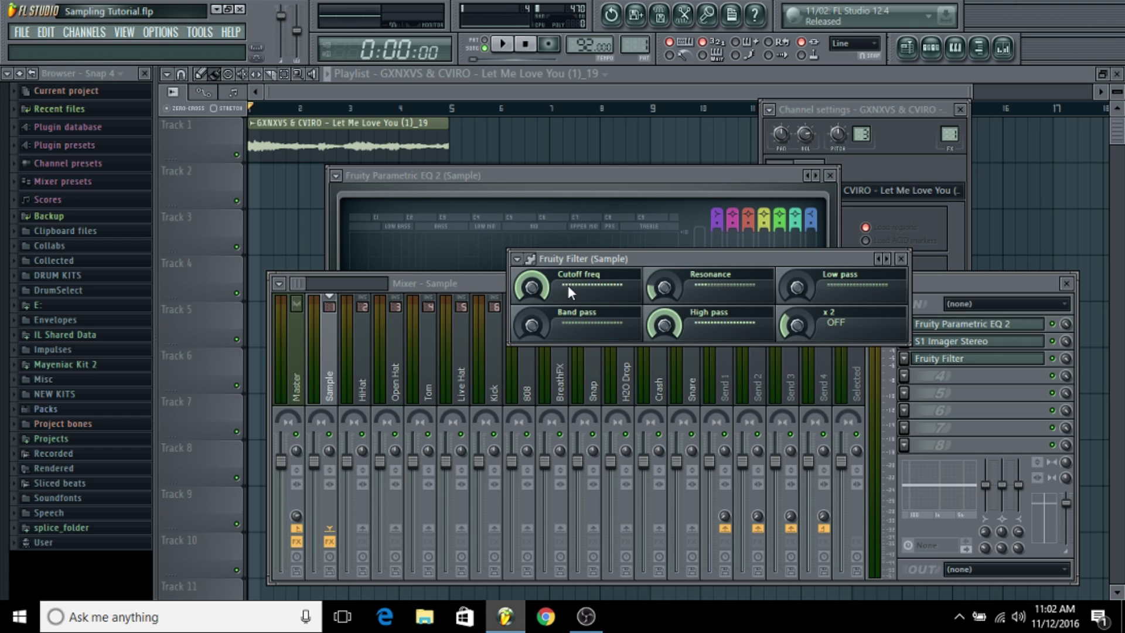
drag(527, 286, 526, 353)
key(space)
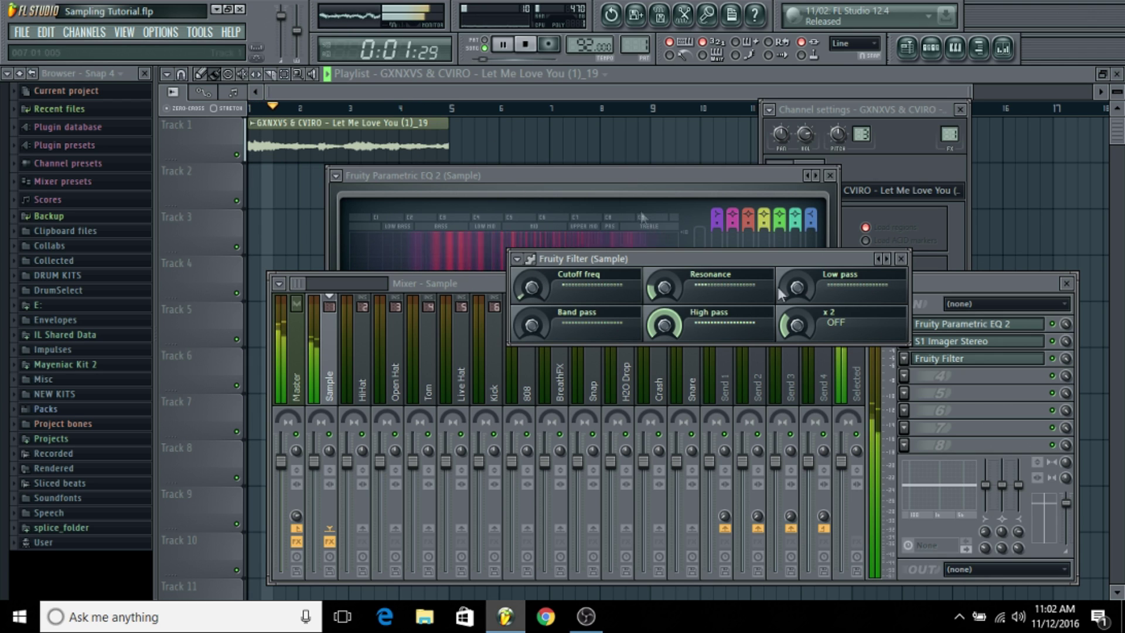
key(space)
click(903, 259)
click(830, 175)
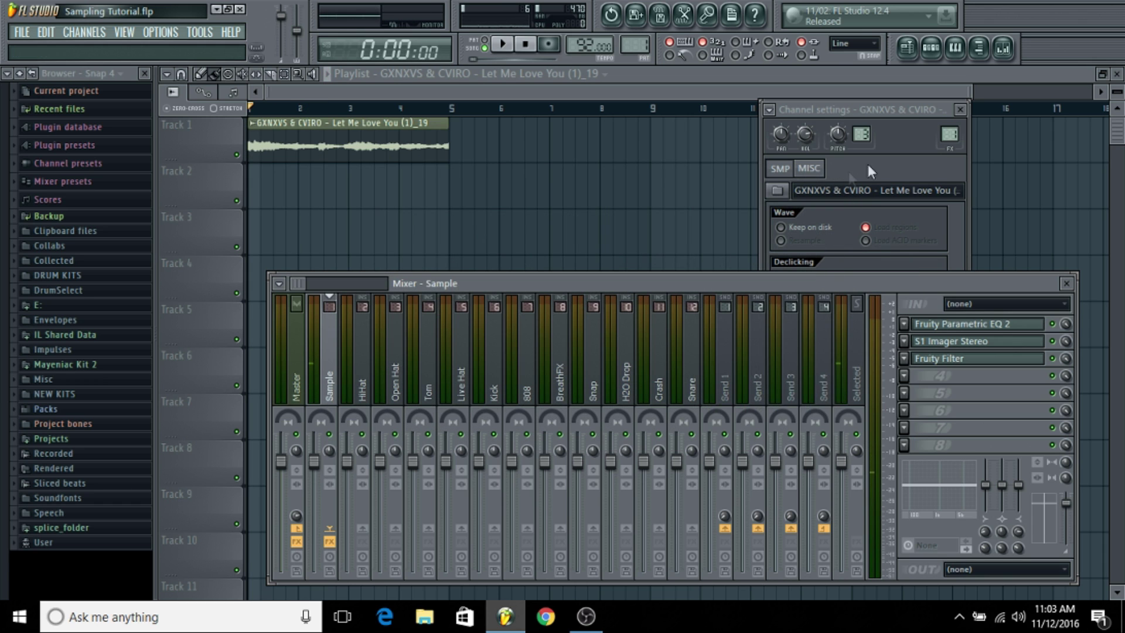
Close the channel settings, play the sample briefly and reposition the mixer window over the playlist
click(959, 165)
click(960, 110)
drag(745, 289, 764, 92)
key(space)
key(space)
drag(486, 85, 513, 151)
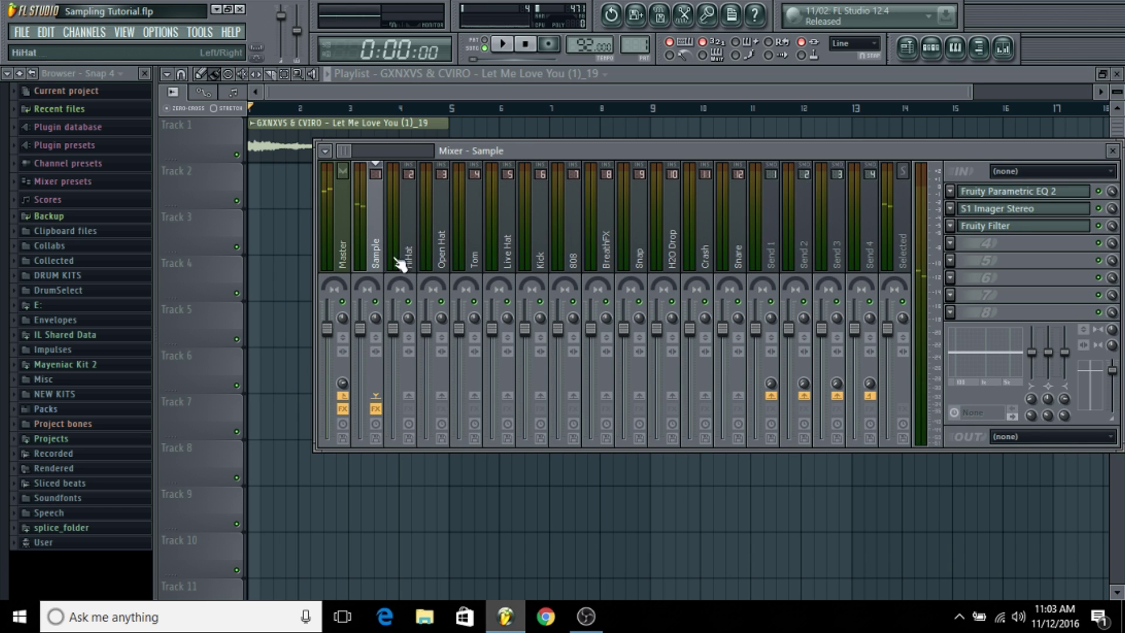
Check the Master track and lower the Sample track's volume fader during playback
click(344, 321)
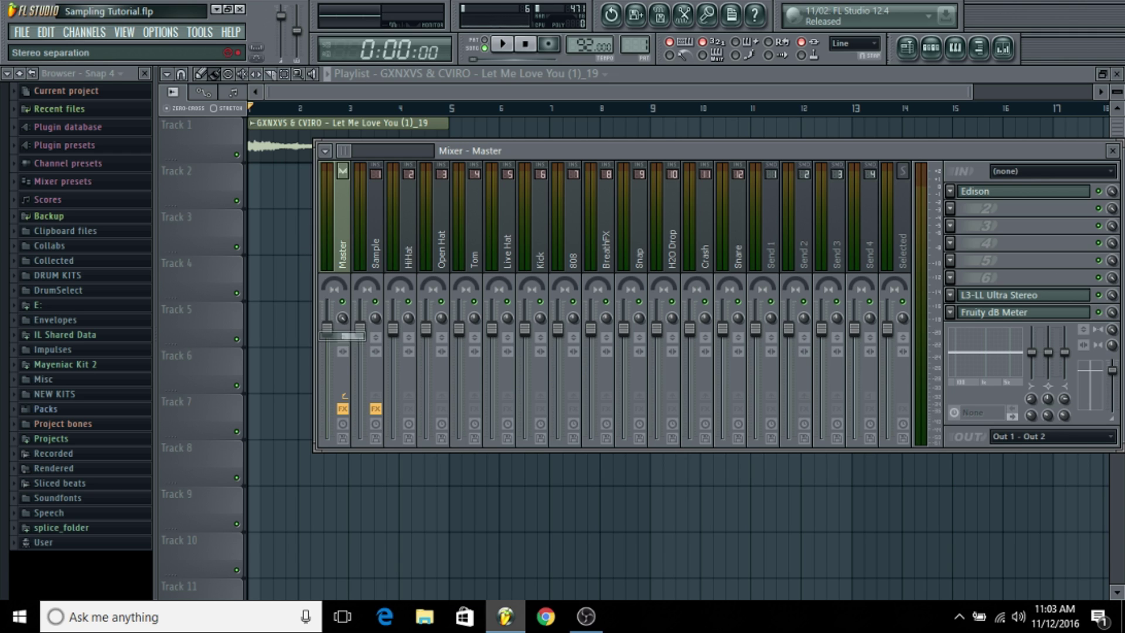
key(space)
drag(372, 328, 365, 386)
key(space)
Turn on Normalize in the sample clip's channel settings and play it with the mixer open
double_click(271, 140)
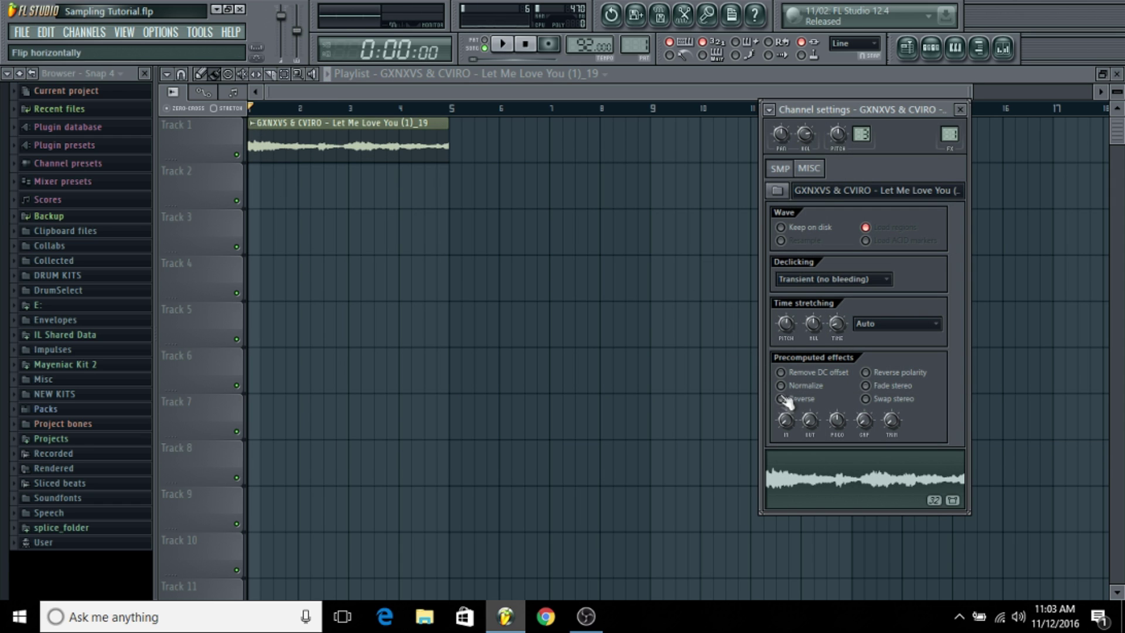
click(1009, 50)
key(space)
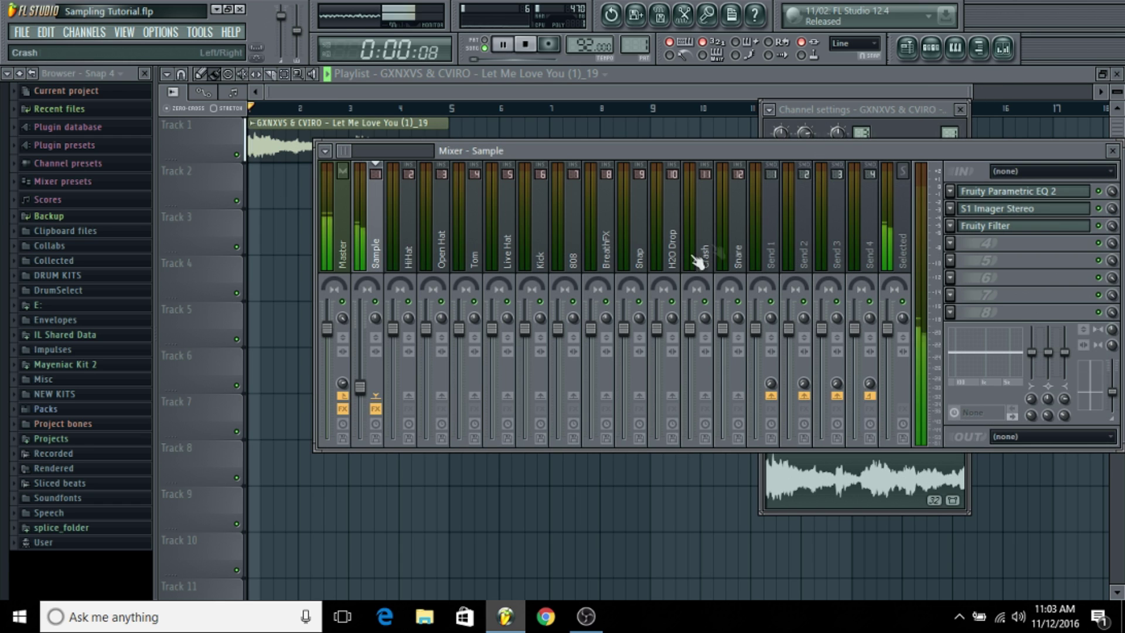
Lower the Sample track's volume fader to about 30% (-19.4 dB) during playback
drag(360, 388, 359, 397)
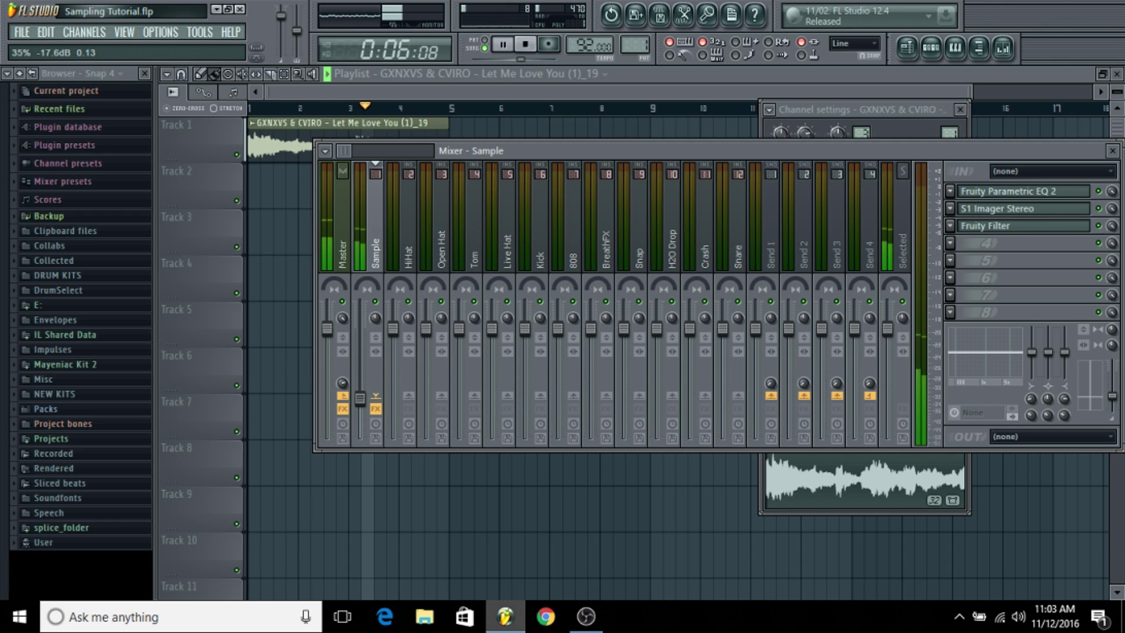
right_click(342, 317)
click(359, 327)
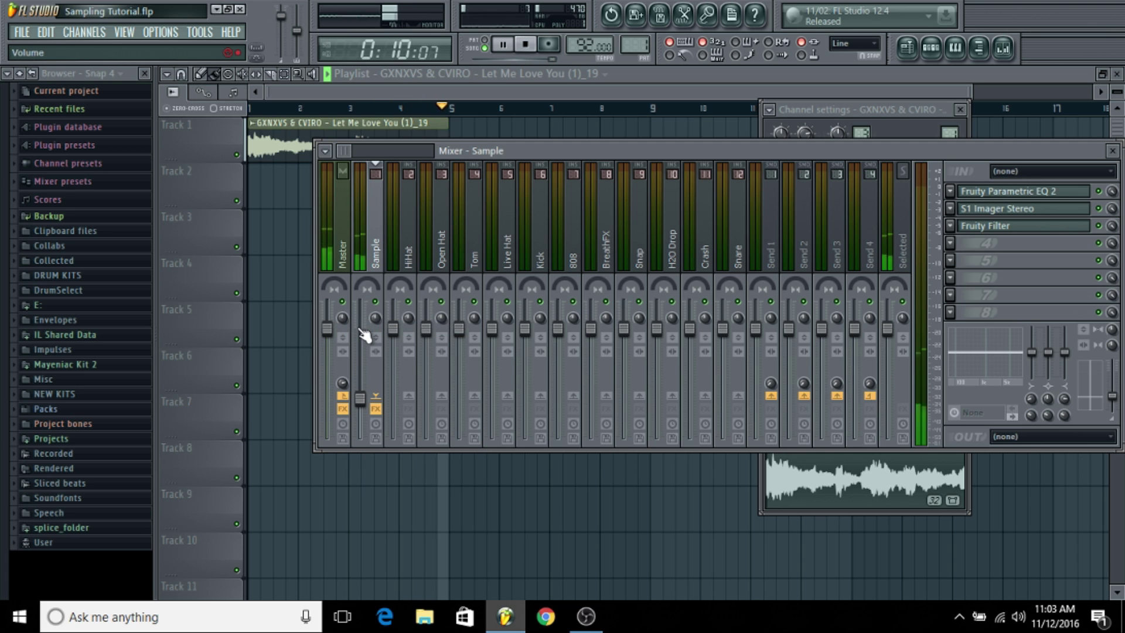
drag(344, 318, 344, 327)
drag(361, 398, 360, 405)
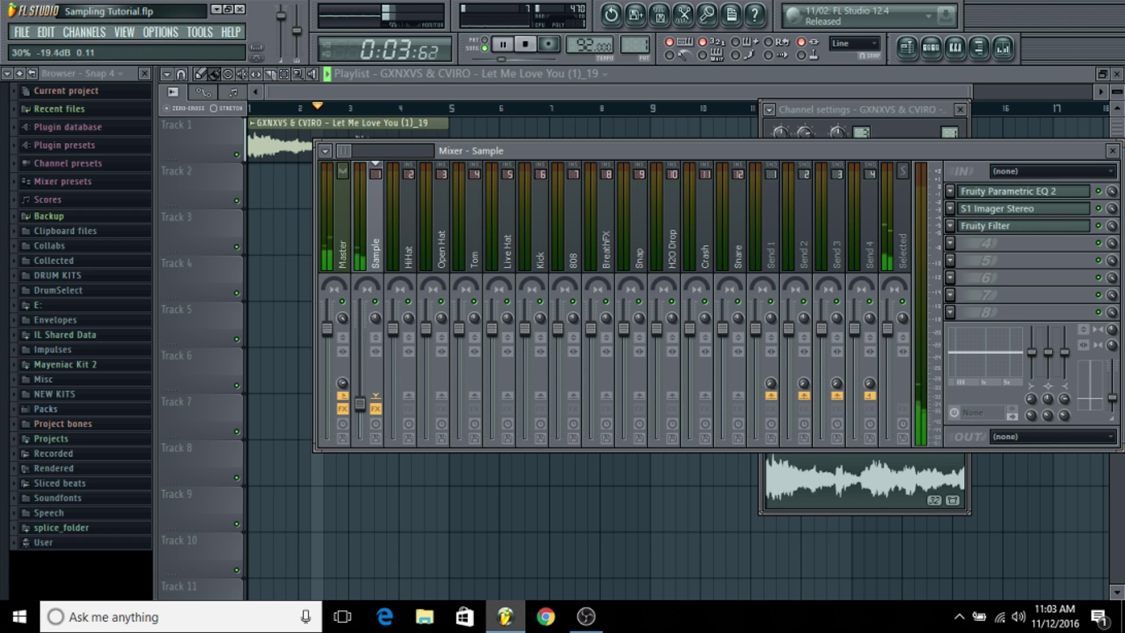
right_click(344, 323)
click(371, 405)
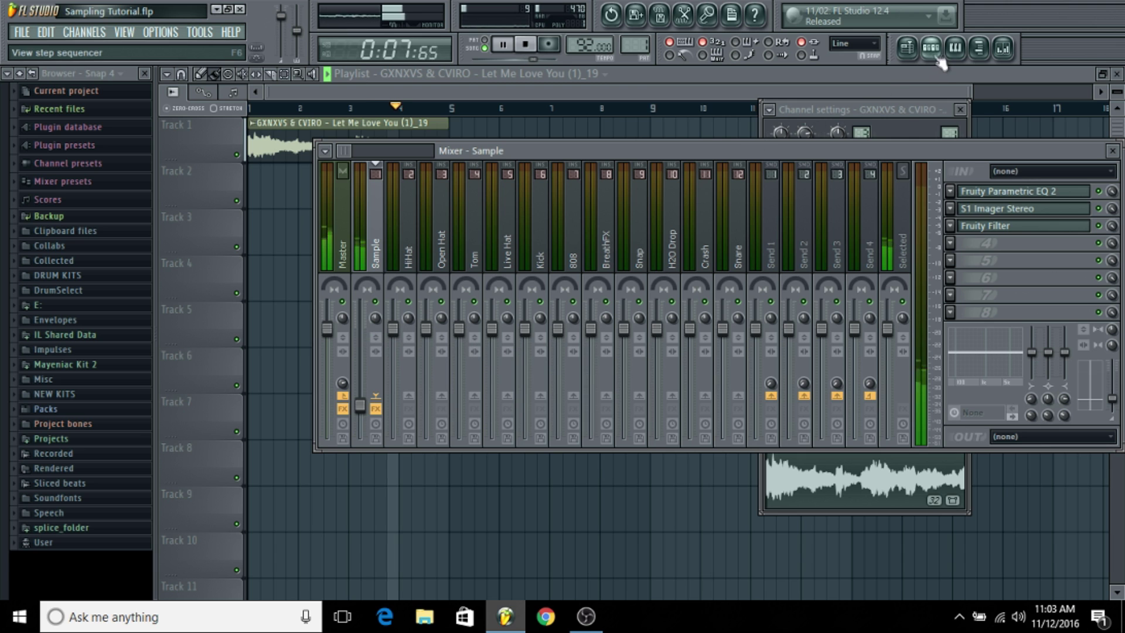
Stop the song and show the Unsorted channels in the step sequencer
key(F6)
key(space)
click(620, 348)
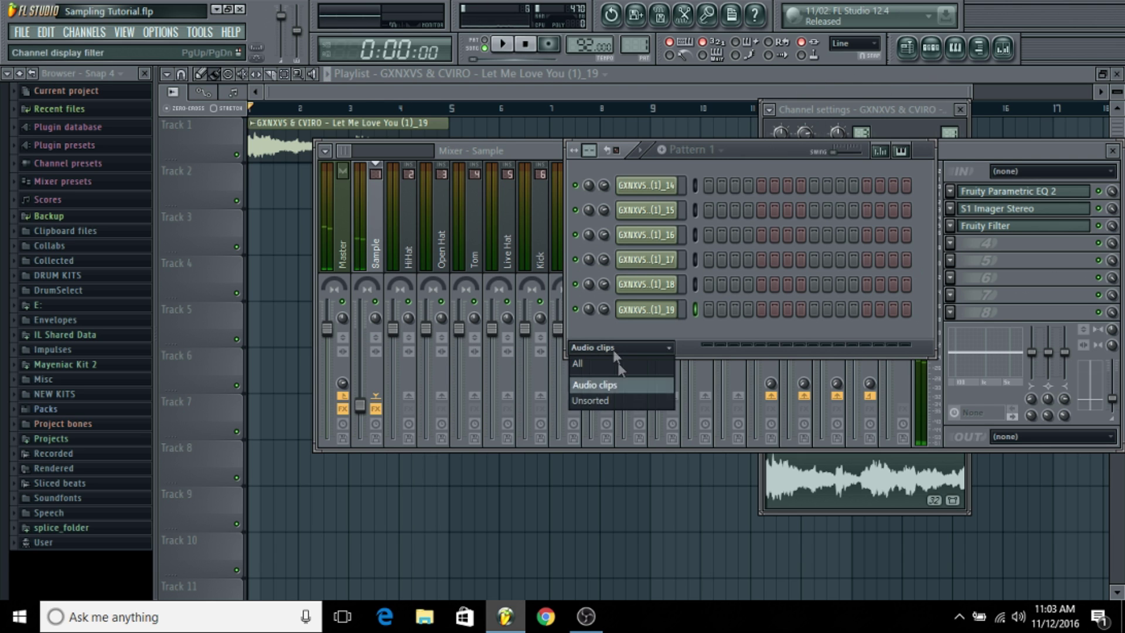
click(623, 399)
drag(743, 156, 536, 83)
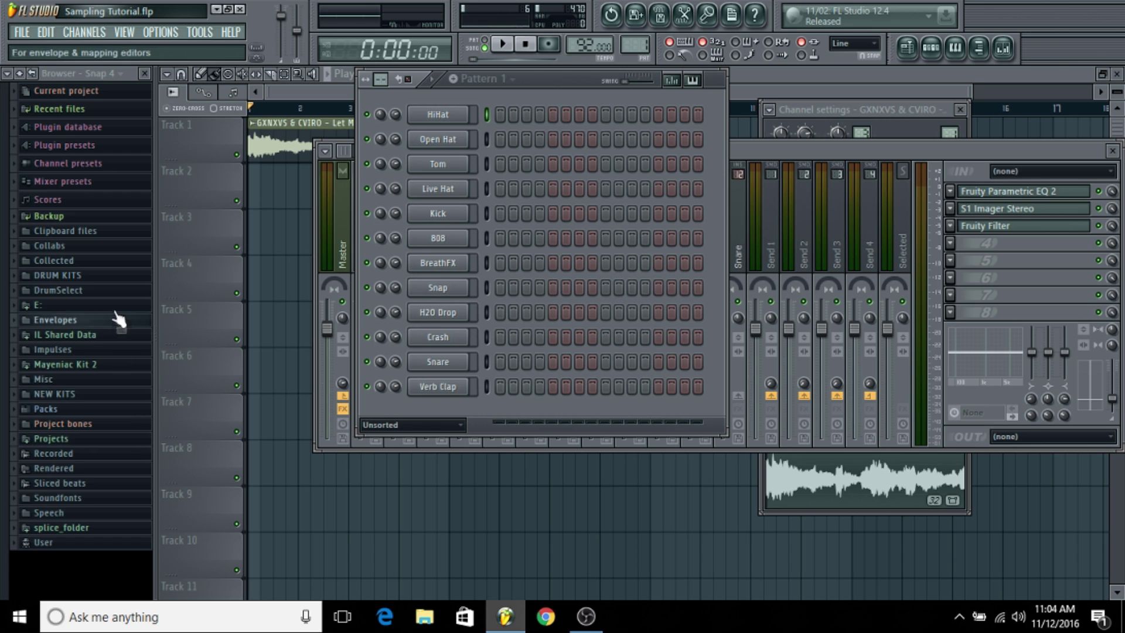
Load the HH - SLO Boston loop from DrumSelect's Nick Mira - Razr (MIDI Loops) folder into the HiHat channel and audition it
click(113, 290)
click(117, 468)
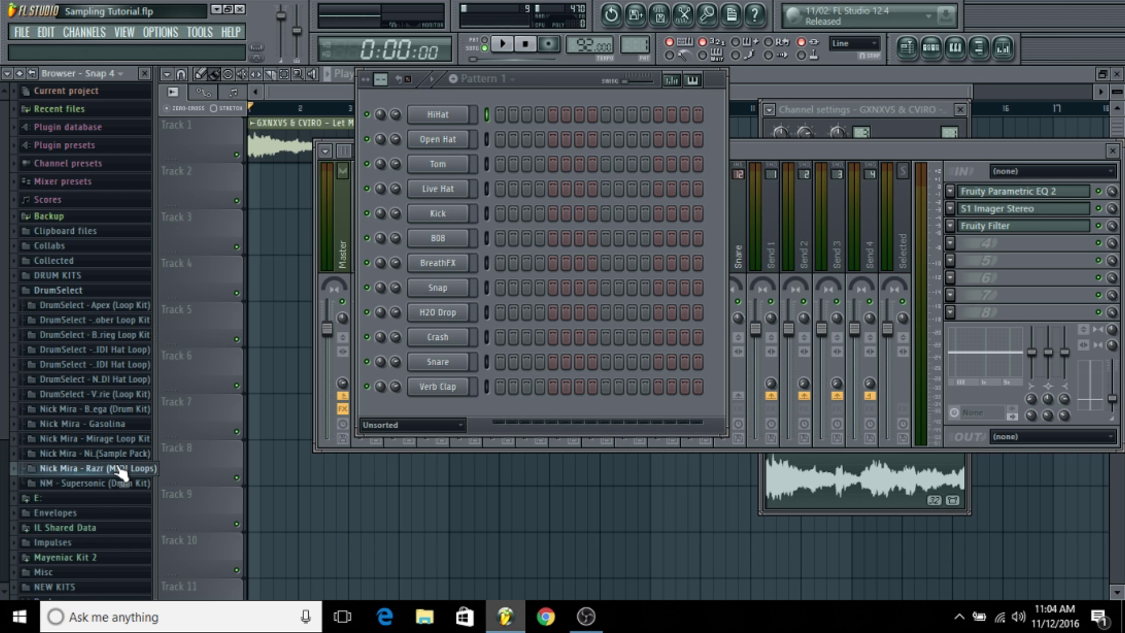
click(120, 486)
scroll(100, 457, down, 5)
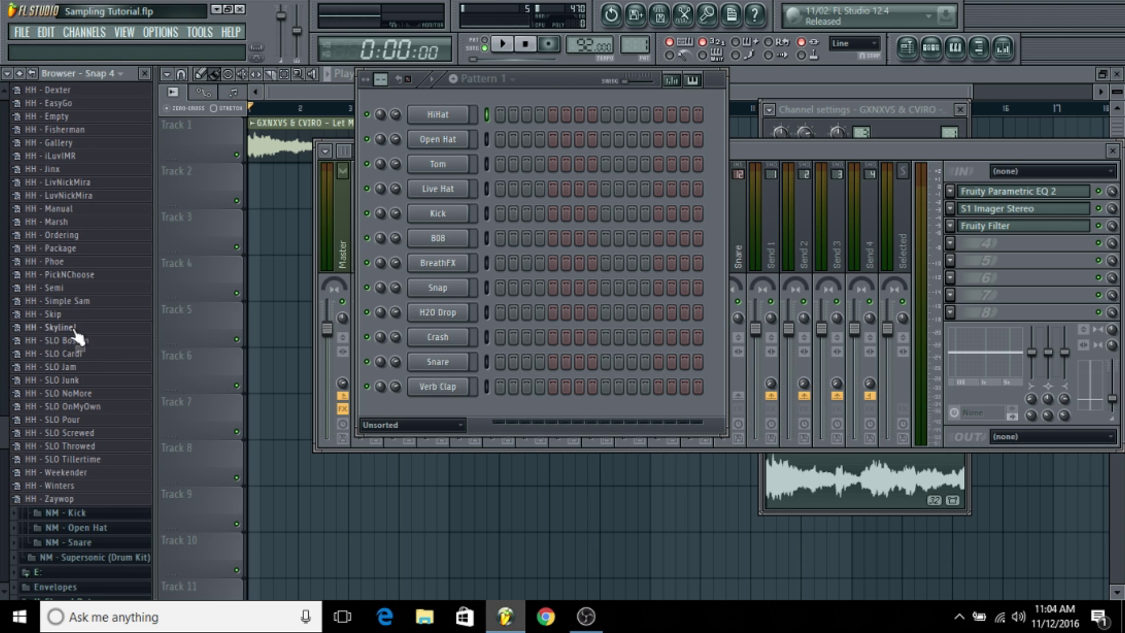
drag(82, 350, 441, 114)
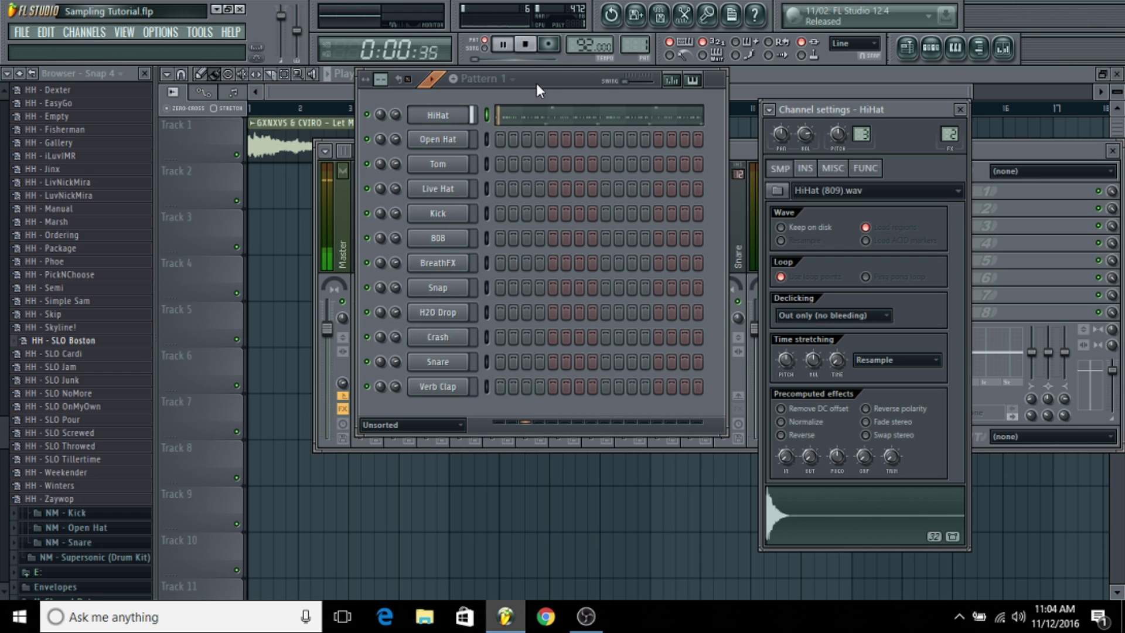
drag(551, 86, 566, 136)
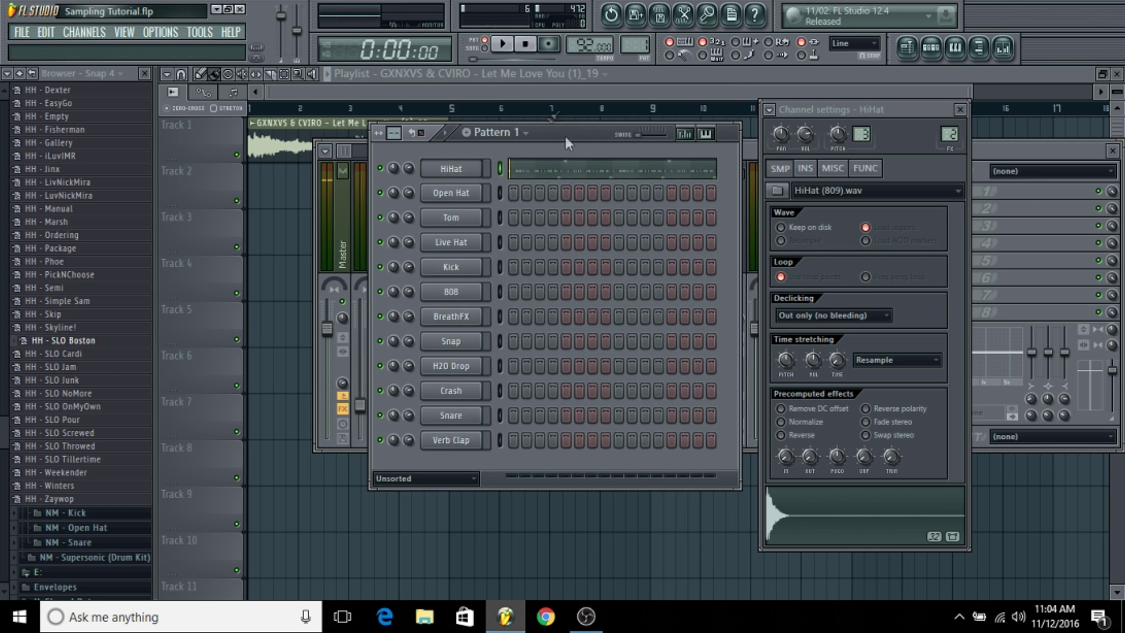
Place a Pattern 1 clip on Track 2 of the playlist, starting at bar 1
click(474, 80)
click(468, 213)
click(396, 194)
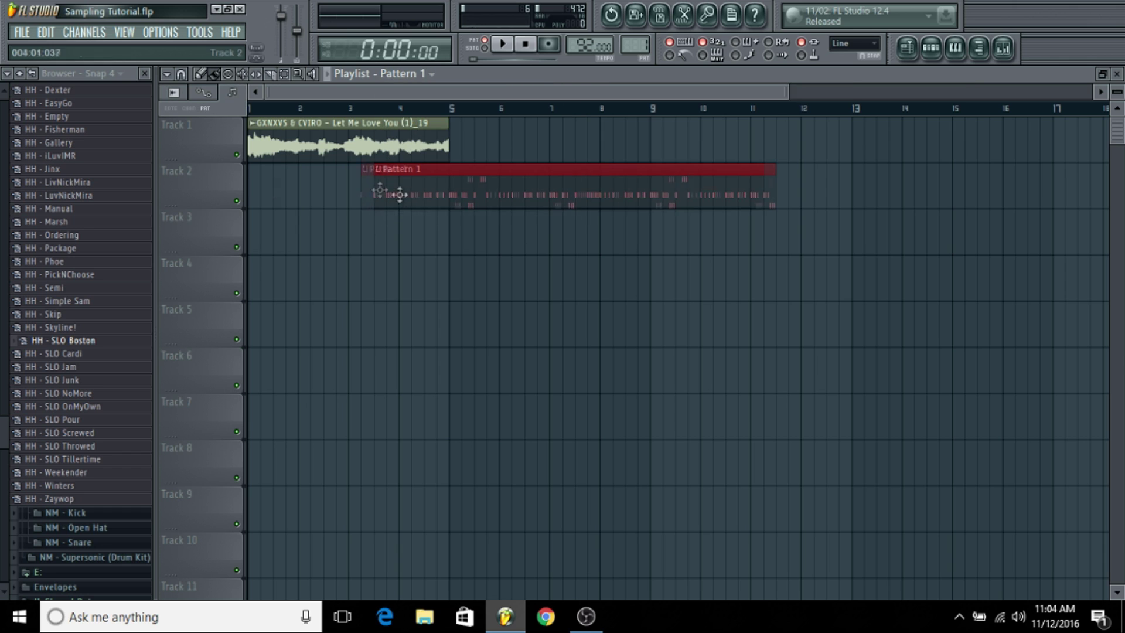
drag(397, 194, 269, 194)
Play the song and add a second copy of the sample clip on Track 1 at bar 5
key(space)
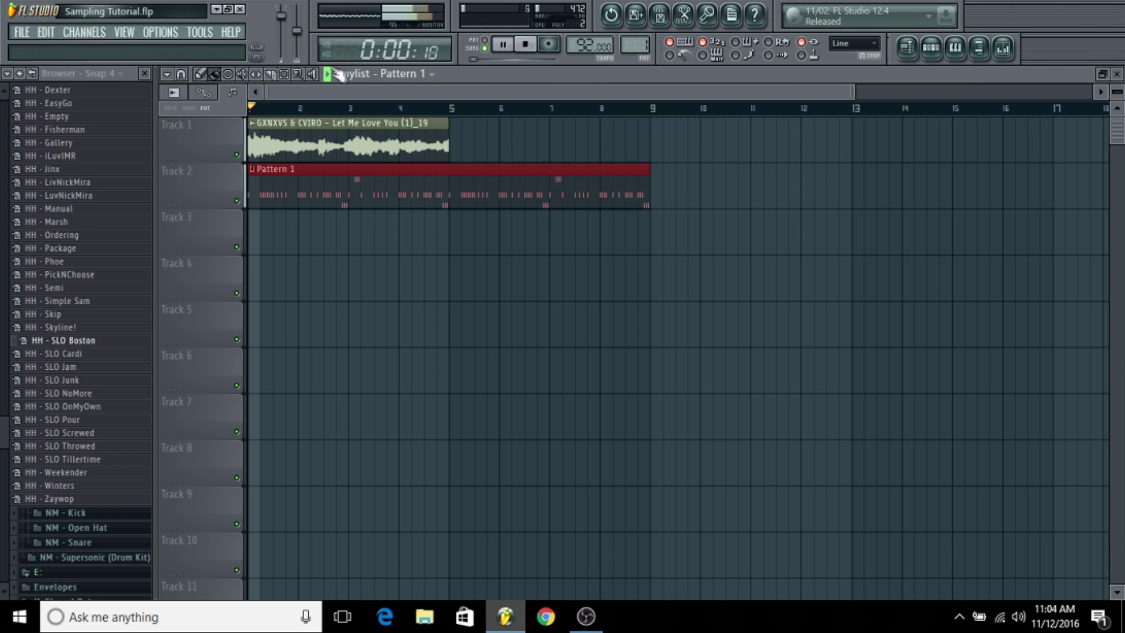
click(351, 141)
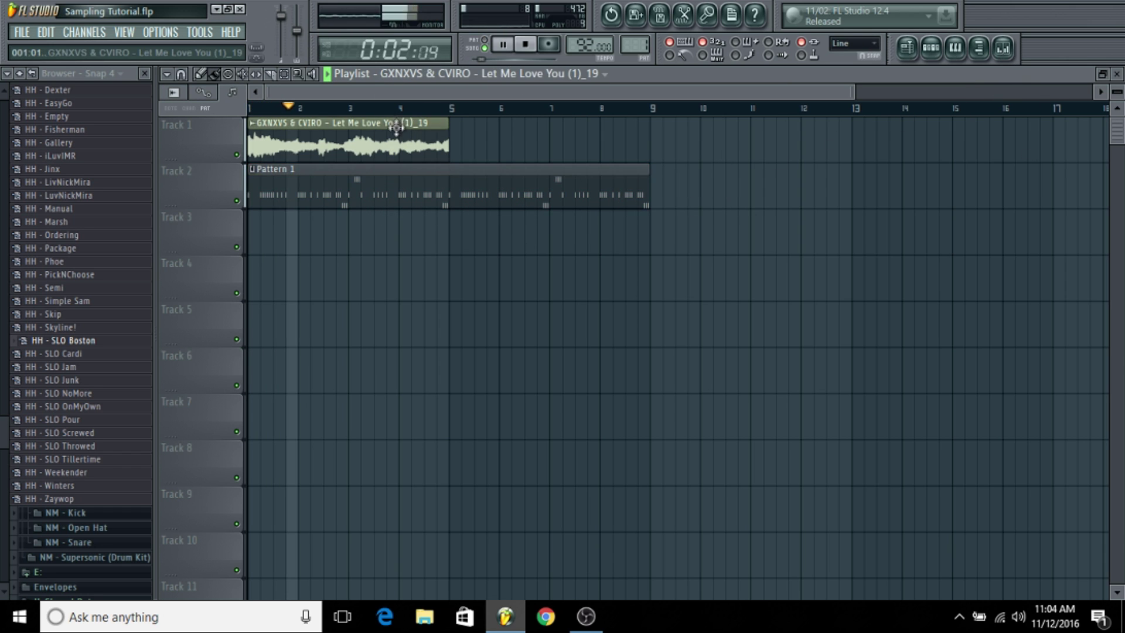
click(460, 149)
Stop the song and load Fruity Parametric EQ 2 in the HiHat track's first effect slot
click(1004, 48)
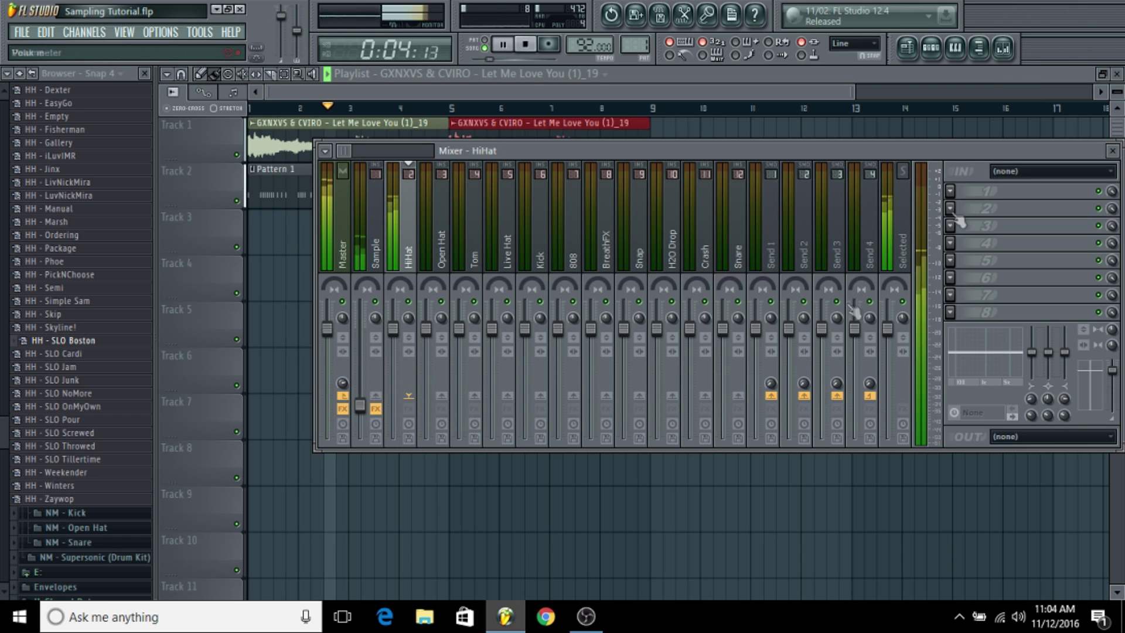
drag(787, 153, 779, 187)
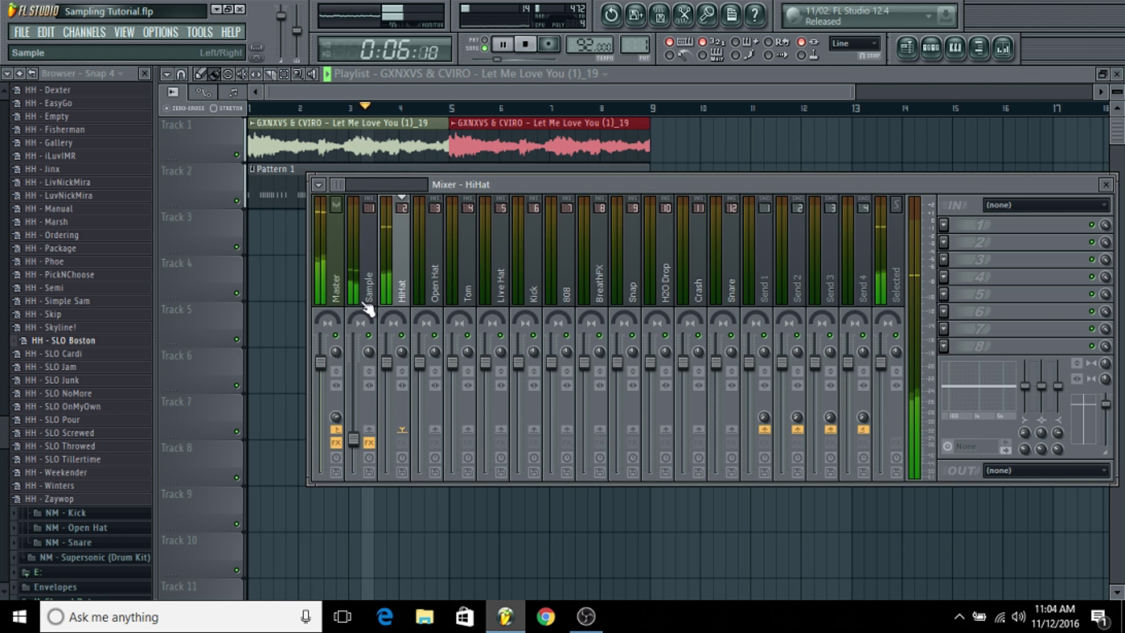
key(space)
scroll(392, 315, down, 3)
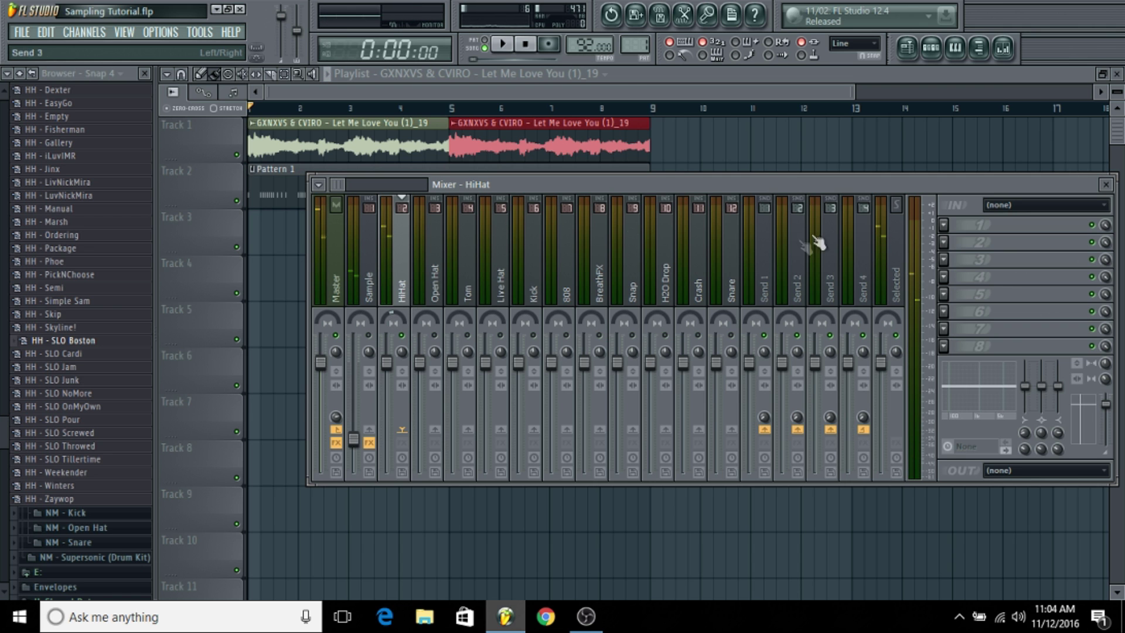
click(944, 225)
click(1049, 20)
Cut the HiHat's low frequencies with EQ band 1 and slightly boost the highs with band 7 during playback
key(space)
drag(252, 313, 415, 384)
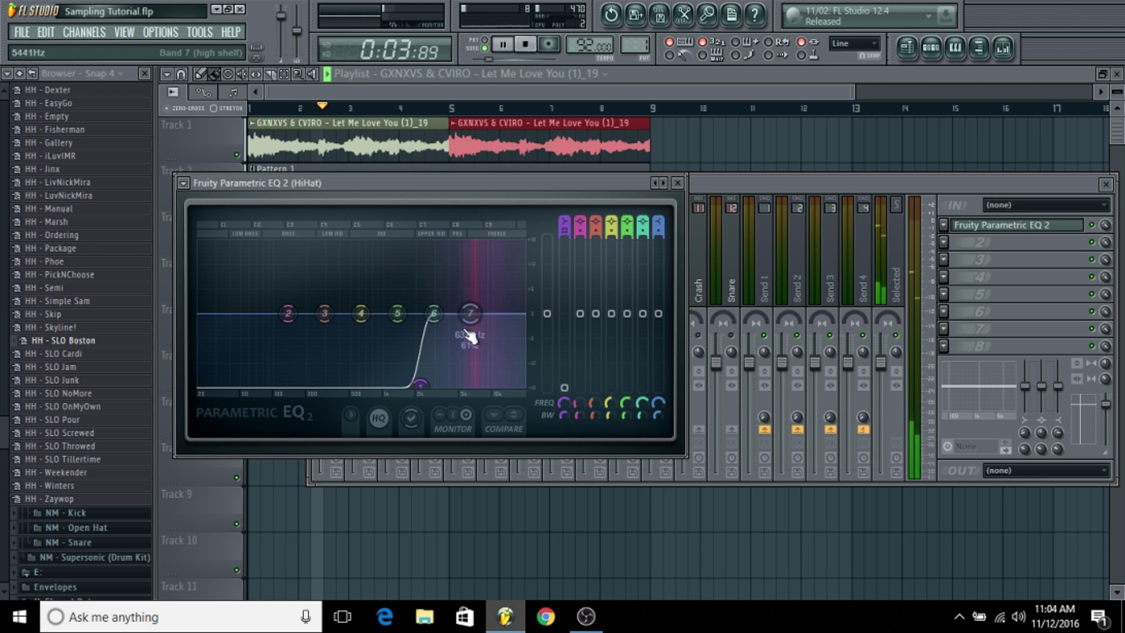
drag(470, 313, 482, 311)
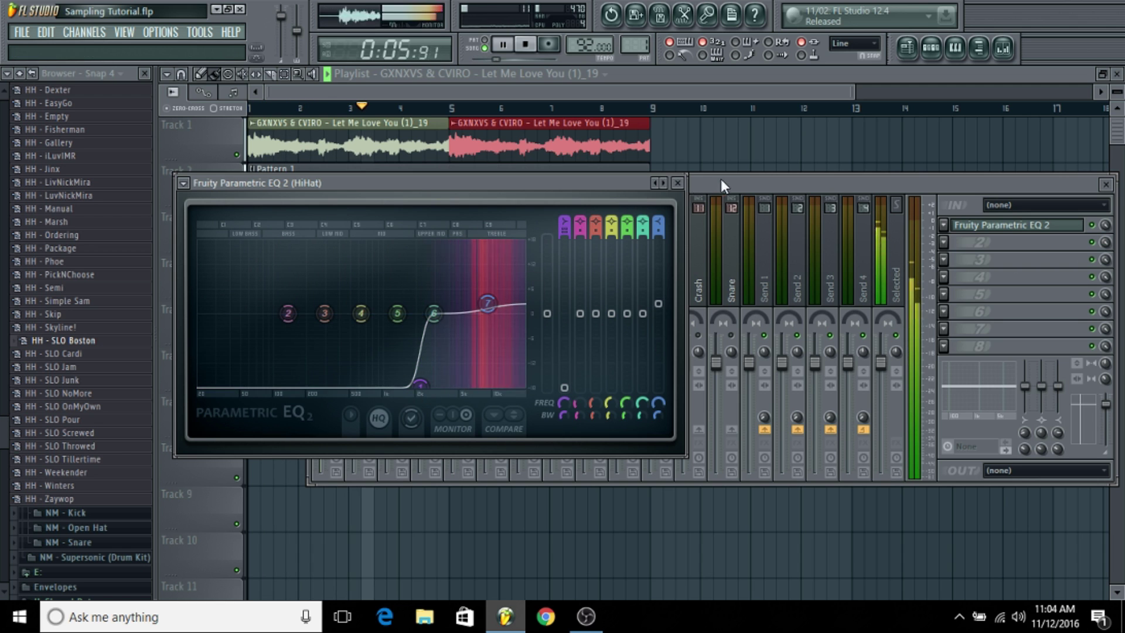
click(721, 179)
Solo the Sample and HiHat mixer tracks in turn to compare them during playback
click(365, 340)
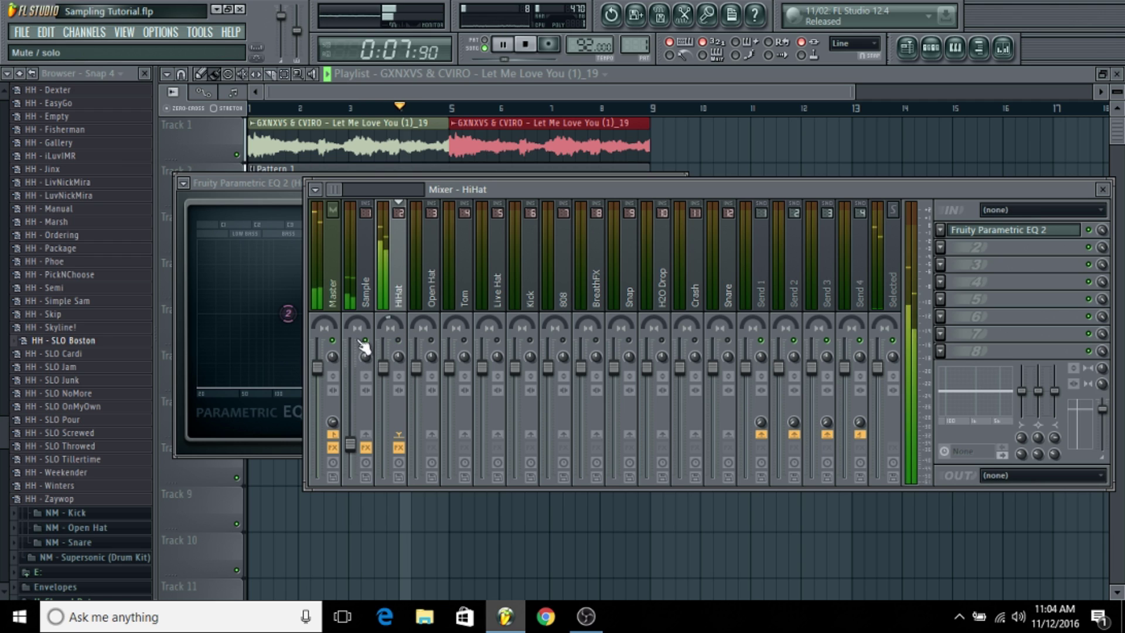
click(331, 358)
click(399, 340)
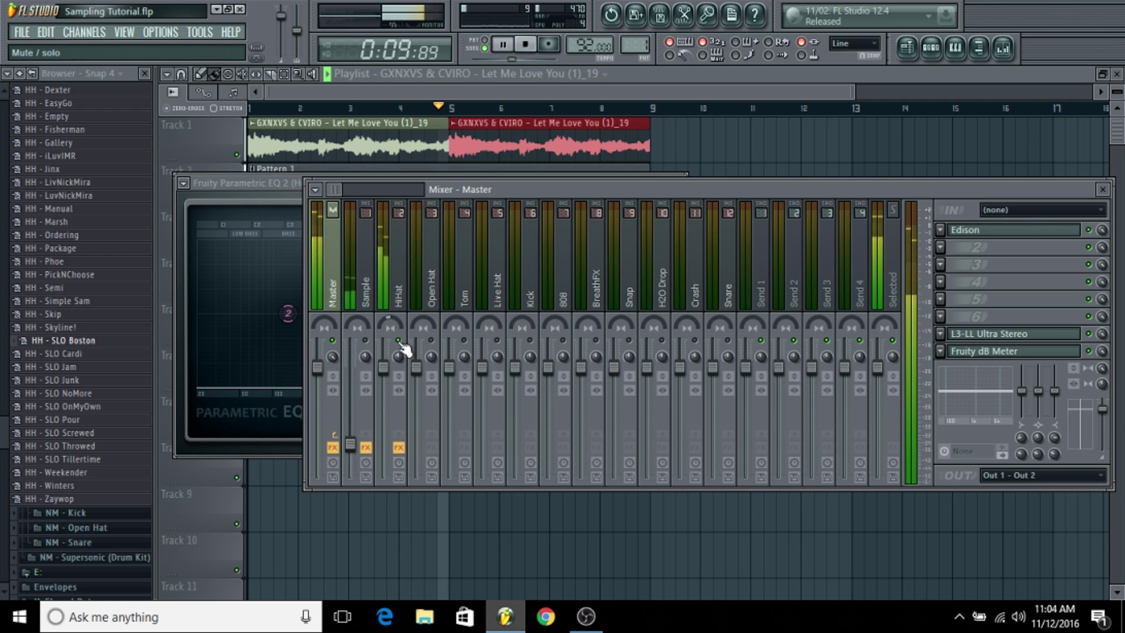
Lower the HiHat track's volume fader, raise the Sample track's fader slightly and stop the song
drag(383, 367, 383, 394)
right_click(340, 356)
click(359, 359)
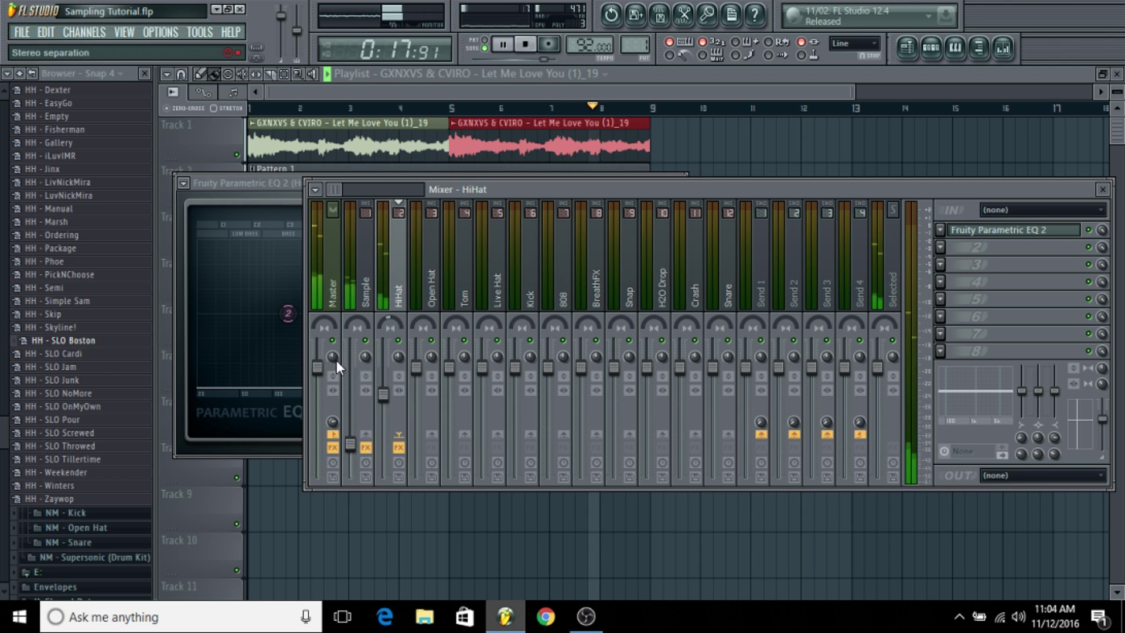
click(341, 424)
drag(350, 444, 350, 438)
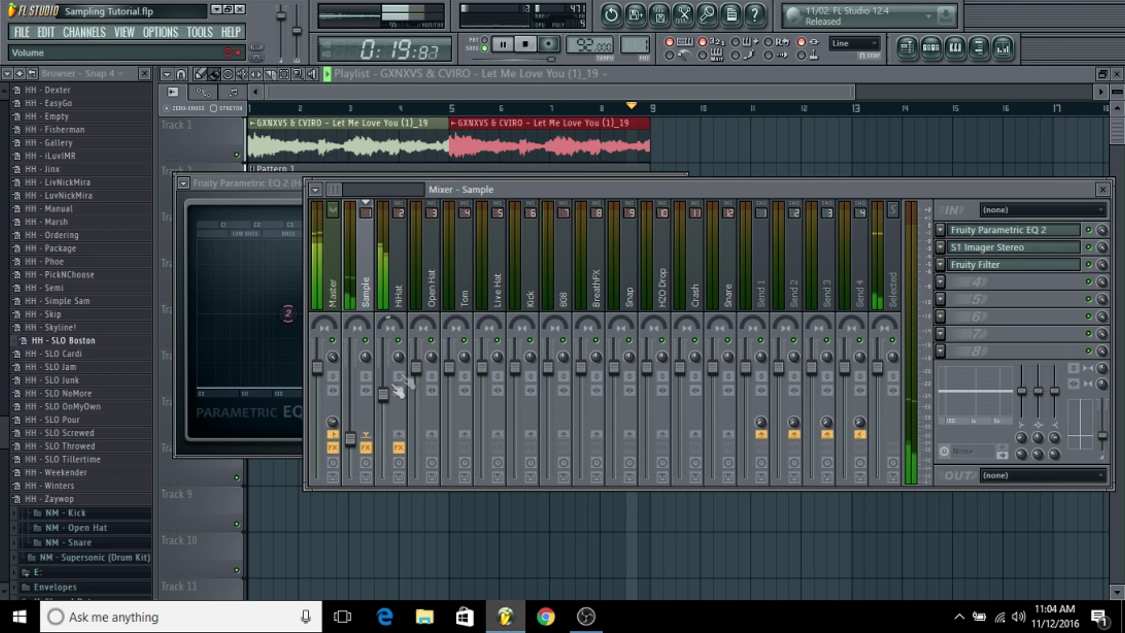
key(space)
Show the Unsorted channels in the step sequencer and turn on Normalize in the HiHat's channel settings
click(931, 47)
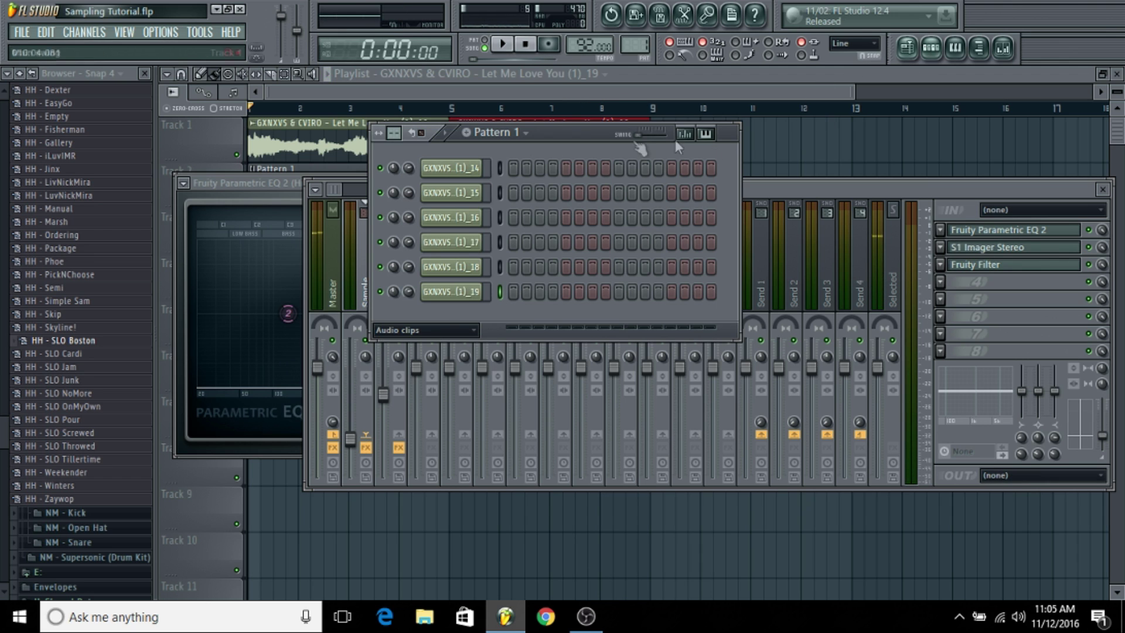
click(447, 330)
click(441, 384)
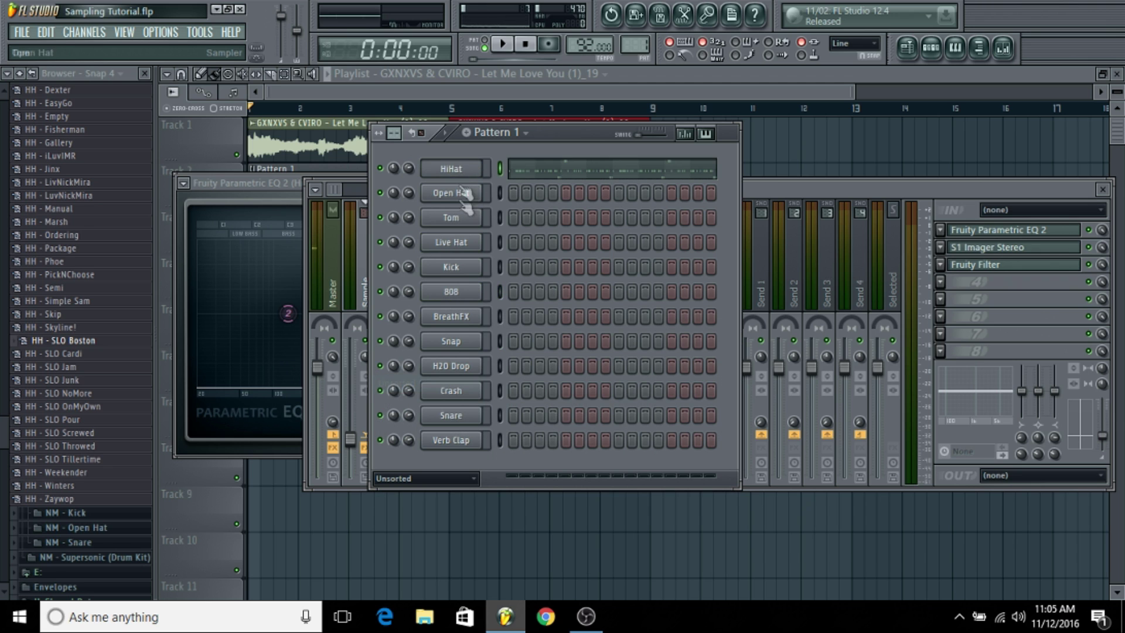
click(463, 170)
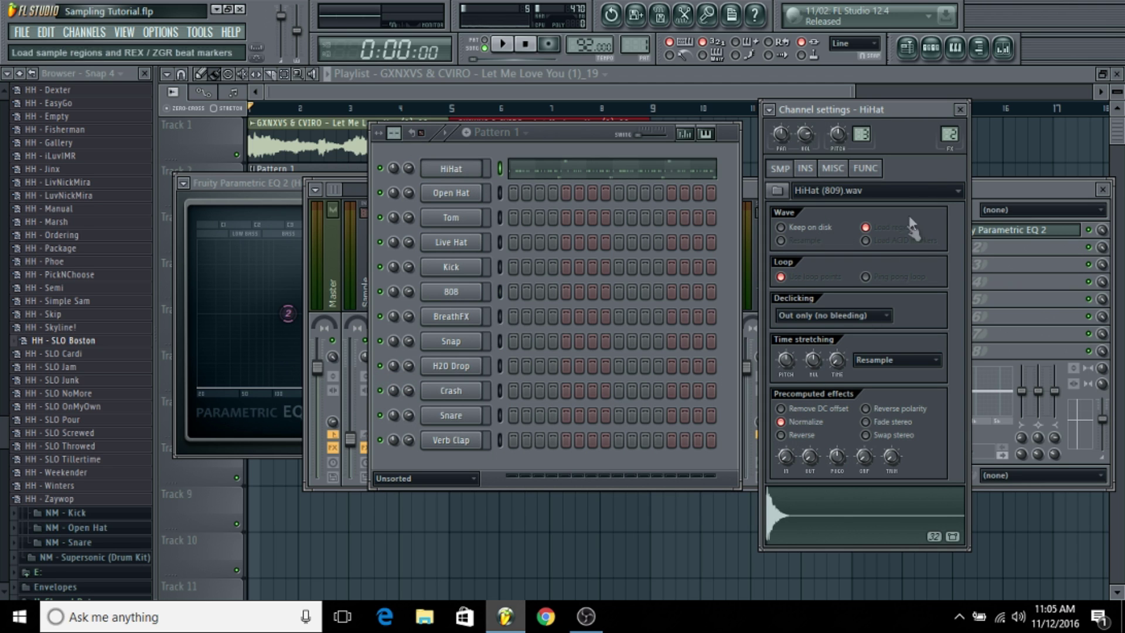
click(959, 110)
Play the song and slightly boost the high frequencies in the HiHat track's Fruity Parametric EQ 2
key(space)
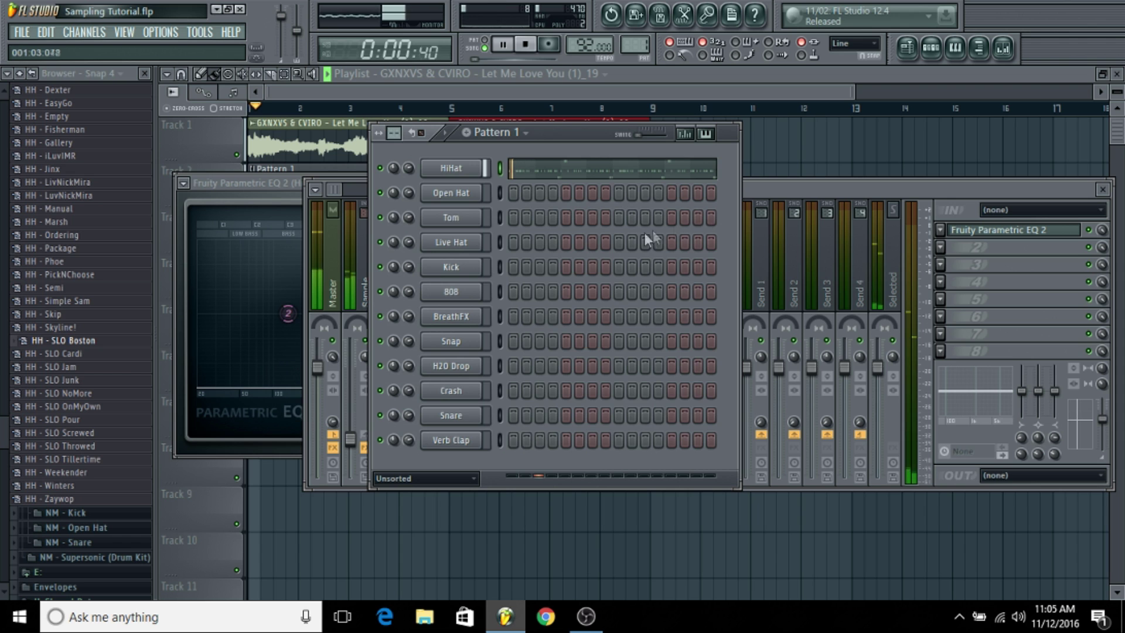
click(791, 187)
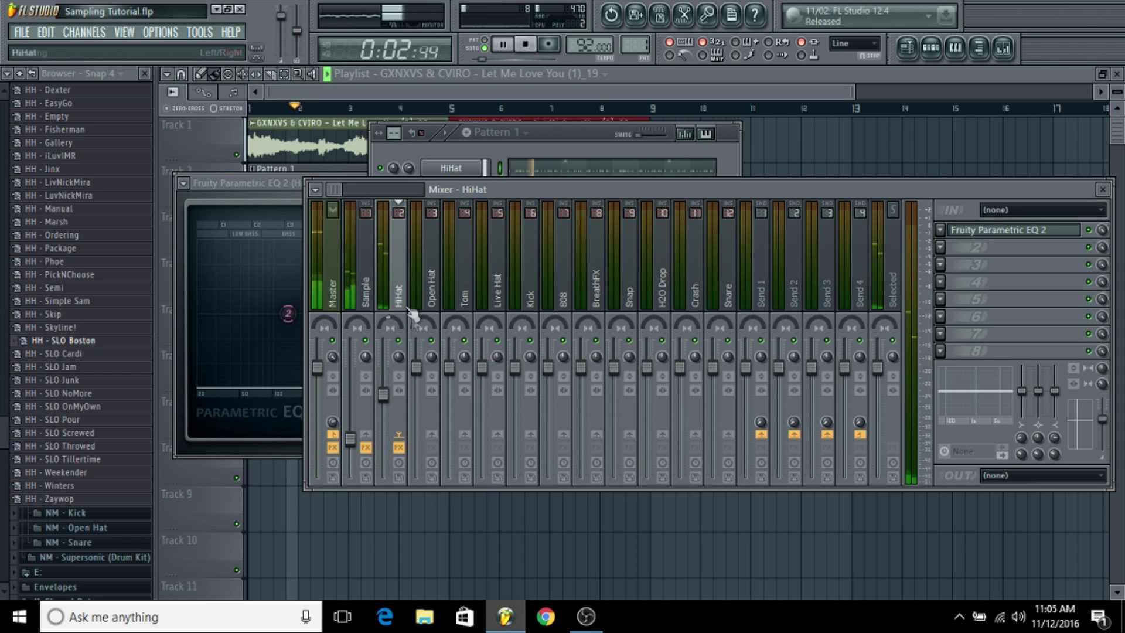
click(999, 232)
drag(488, 303, 486, 296)
click(744, 188)
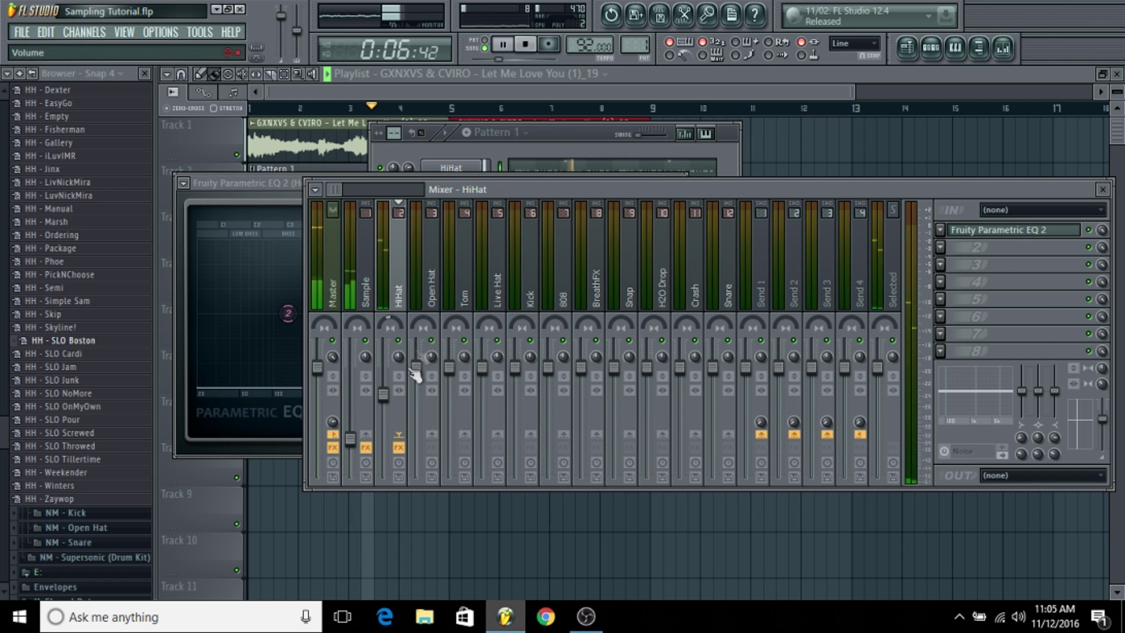
Fine-tune the HiHat track's volume fader by ear against the rest of the mix and stop the song
drag(393, 405, 393, 399)
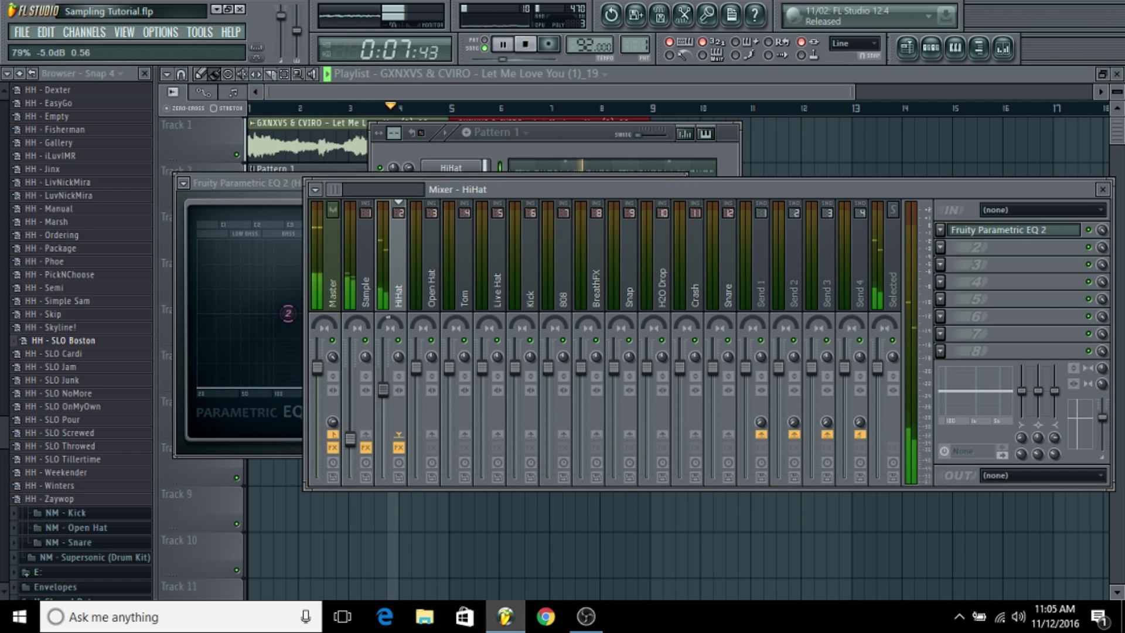
right_click(338, 361)
key(Escape)
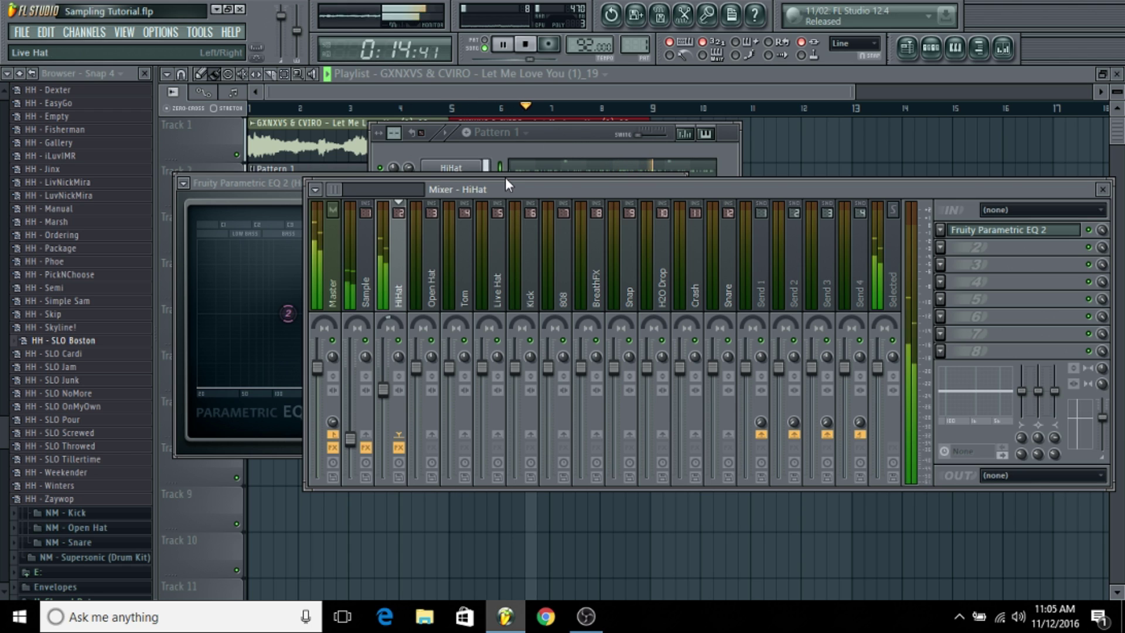
click(335, 360)
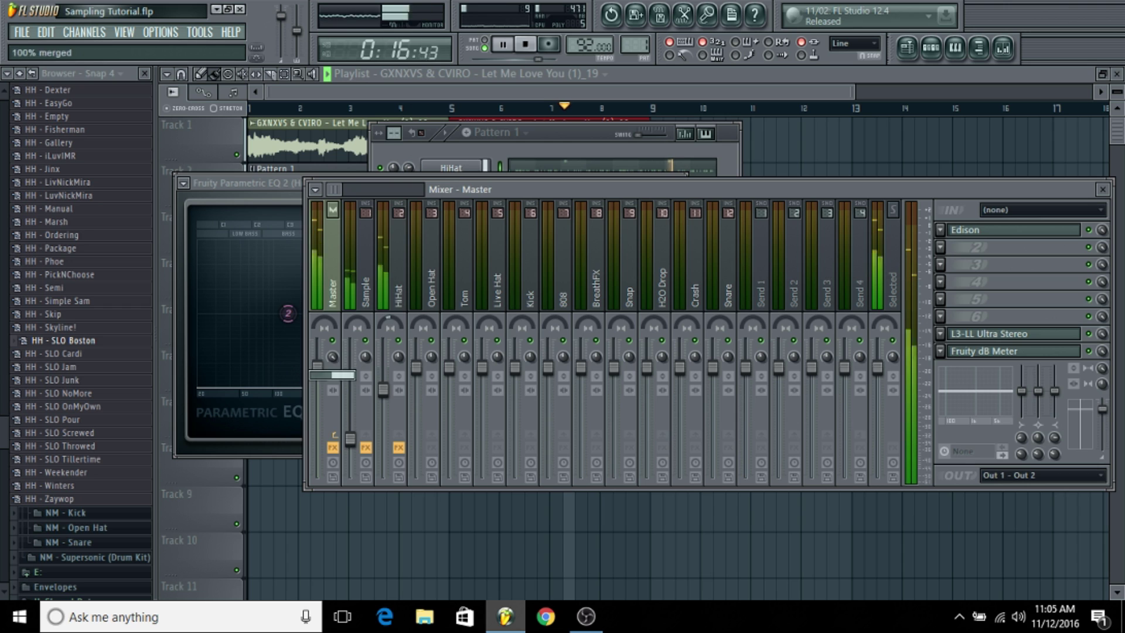
drag(387, 401, 387, 409)
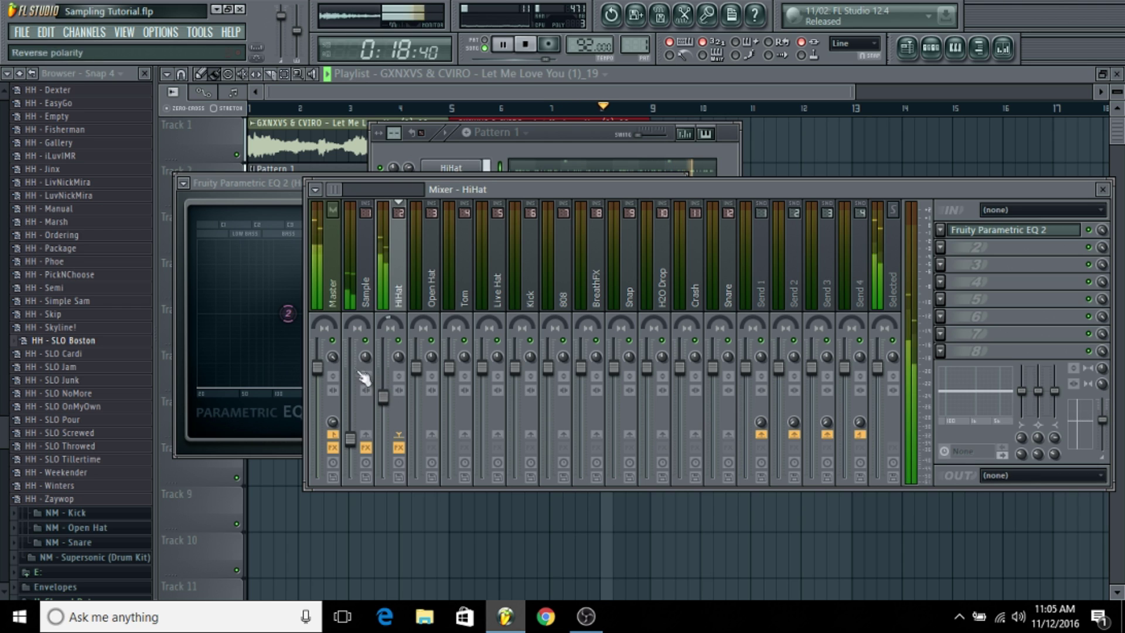
right_click(338, 361)
click(354, 369)
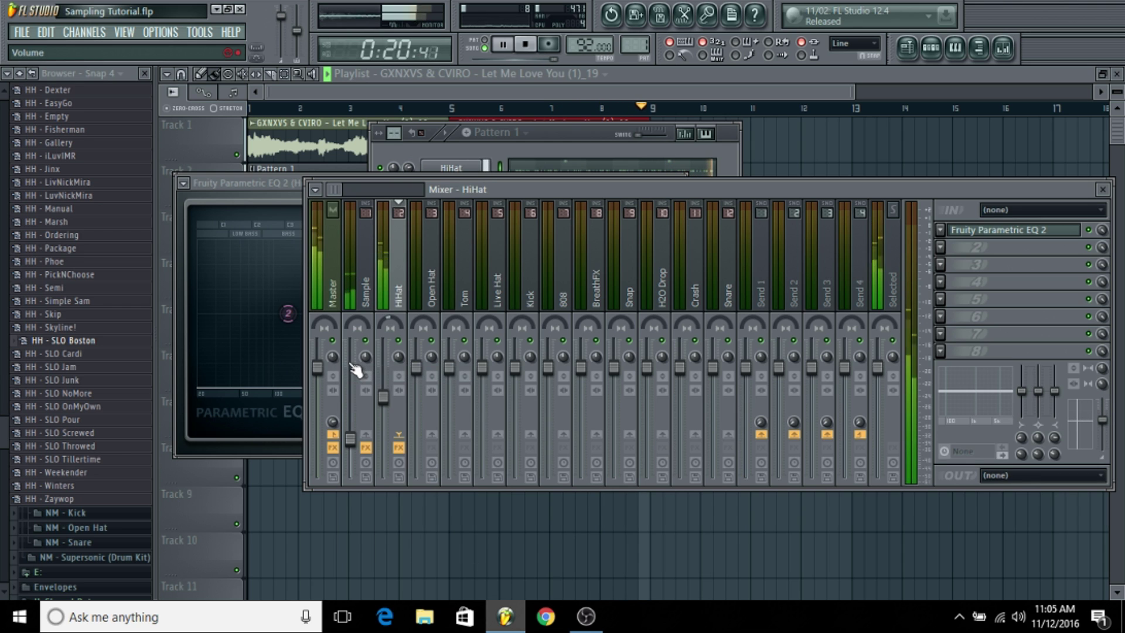
key(space)
Show the Open Hat channel's volume envelope settings and audition its current sound
click(544, 146)
click(467, 197)
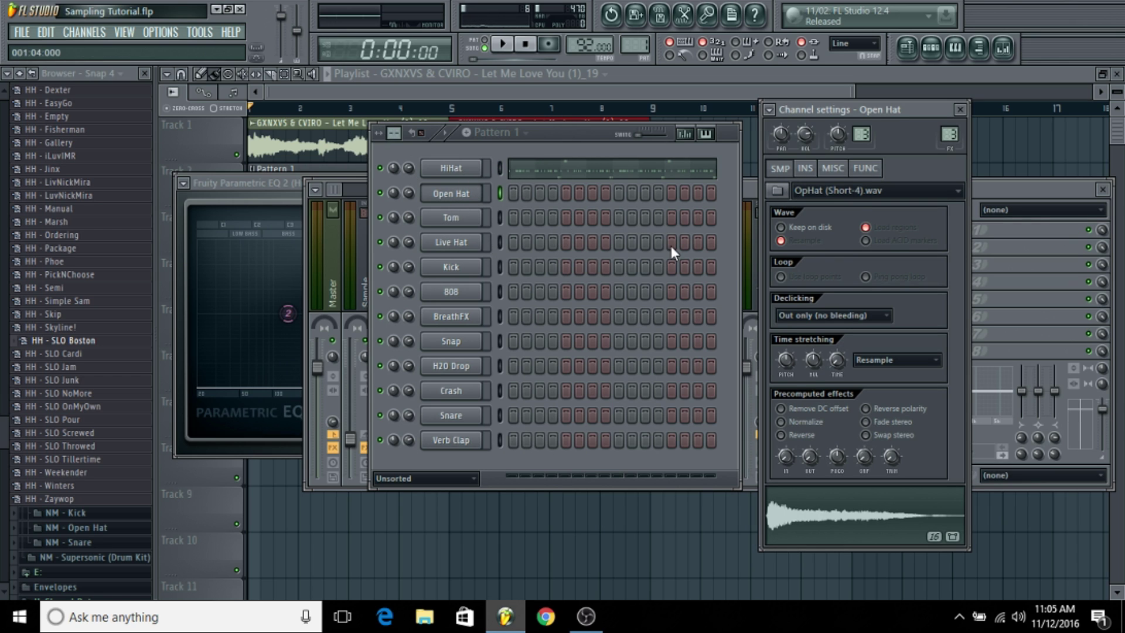
click(834, 169)
click(806, 169)
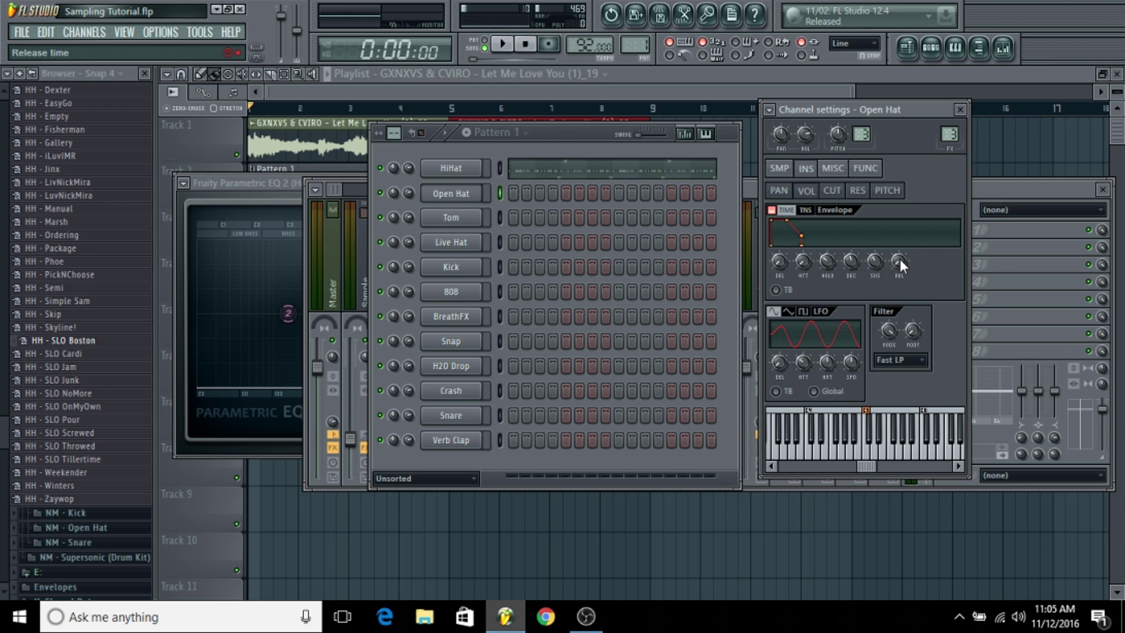
key(z)
key(z)
key(z)
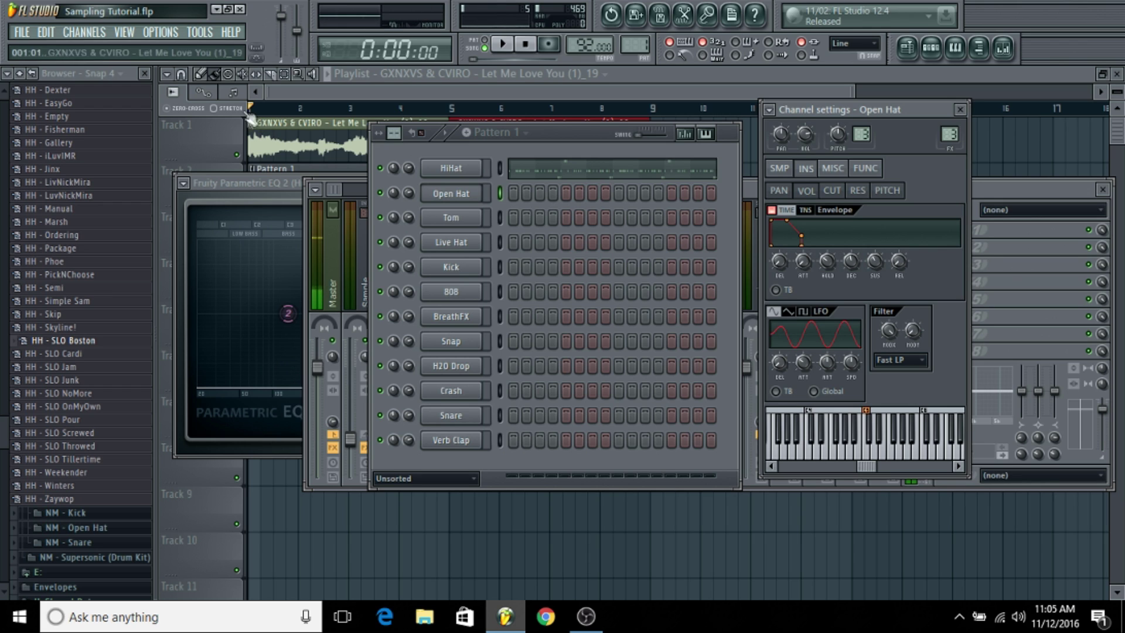
Try OH - Sizzle from the NM - Open Hat folder on the Open Hat channel, and replace it with OH - Restrain during playback
click(140, 525)
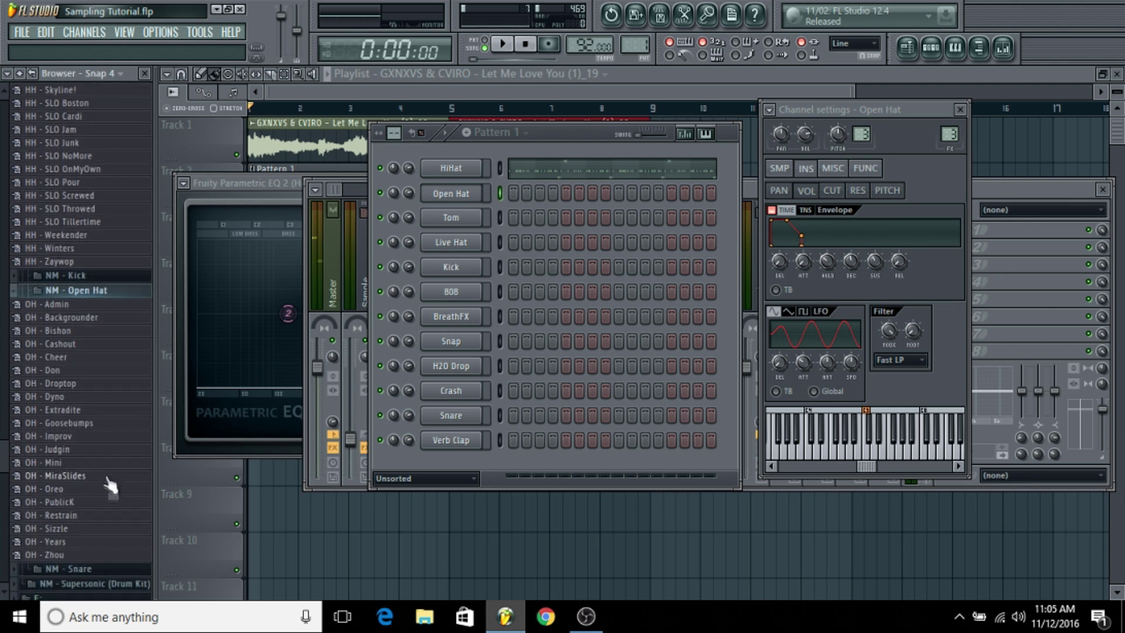
scroll(66, 239, up, 2)
scroll(78, 276, down, 2)
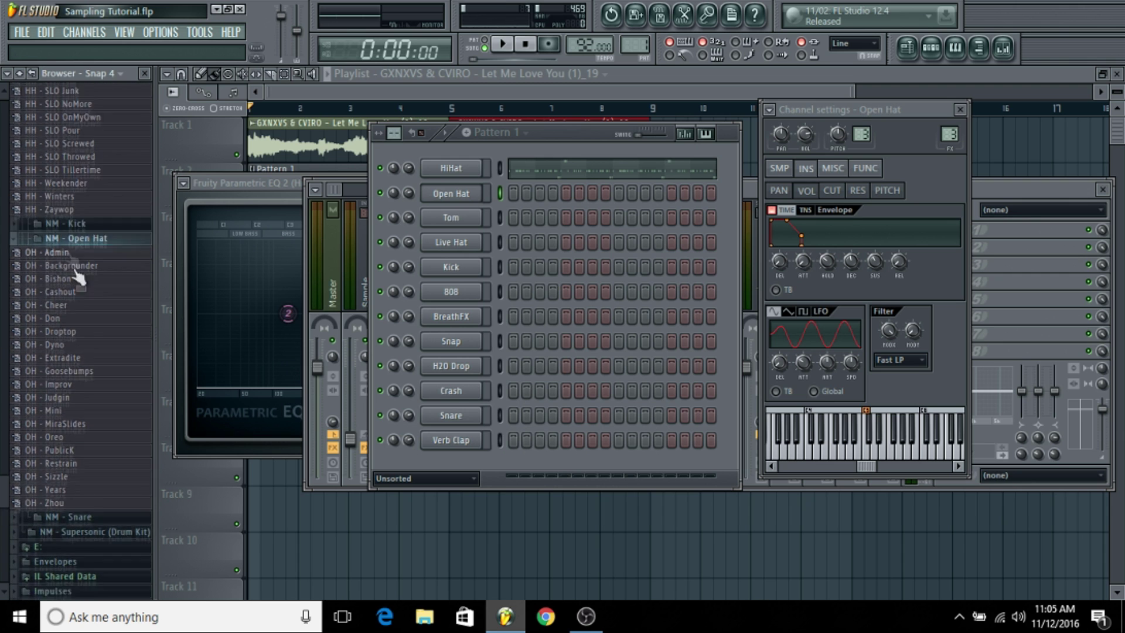
drag(66, 414, 446, 192)
key(space)
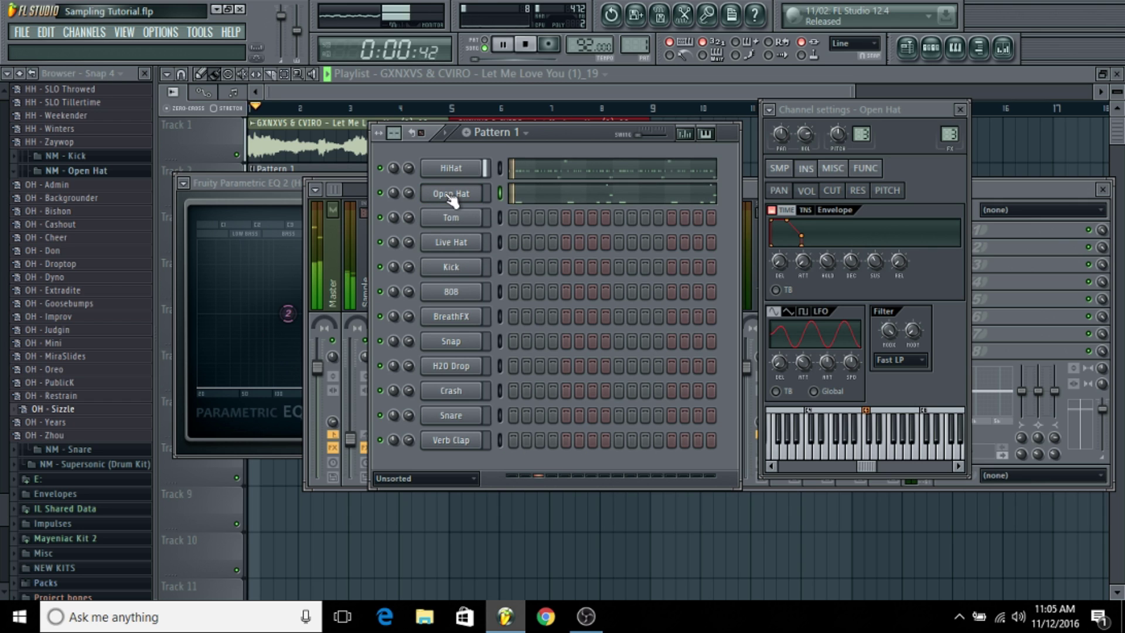
drag(93, 395, 463, 198)
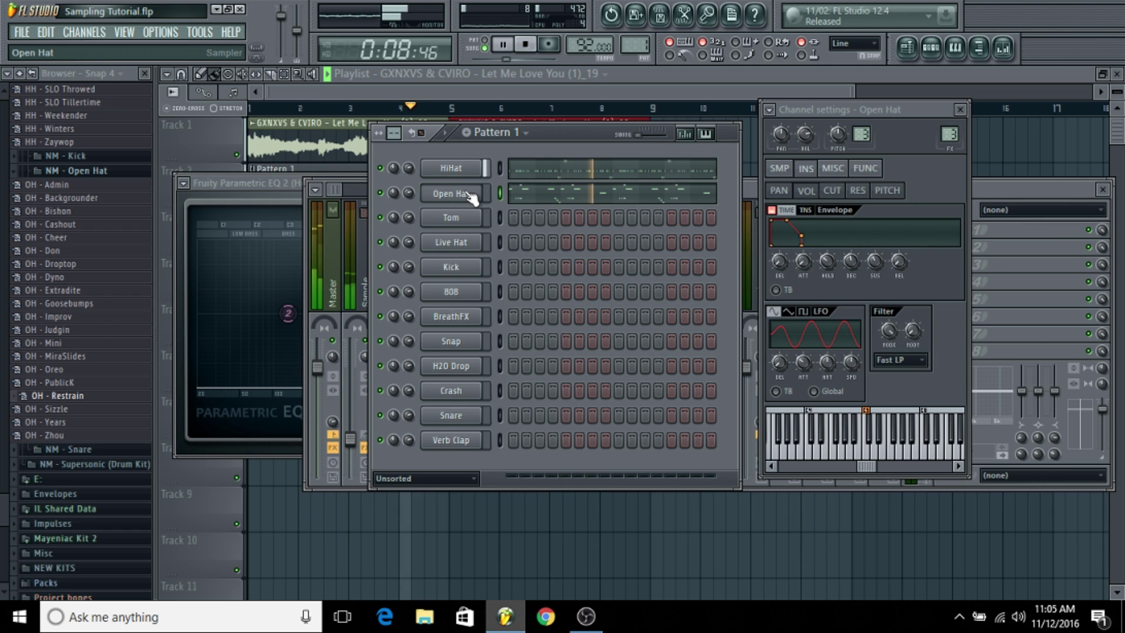
Insert Fruity Parametric EQ 2 in the first effect slot of the Open Hat mixer track
click(1012, 184)
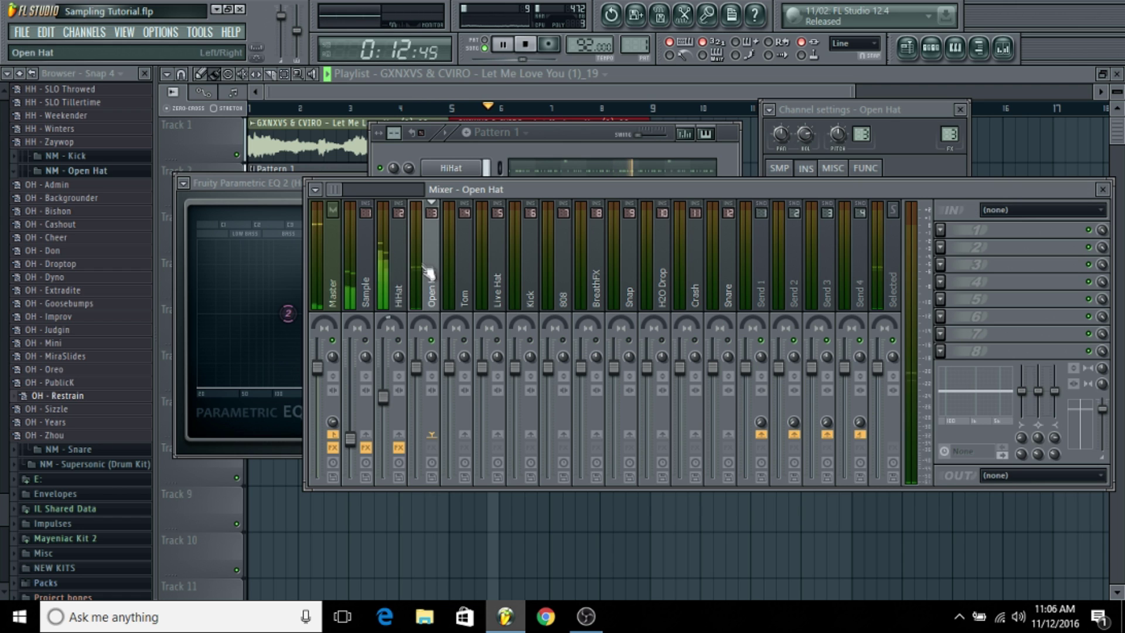
click(942, 231)
click(1049, 22)
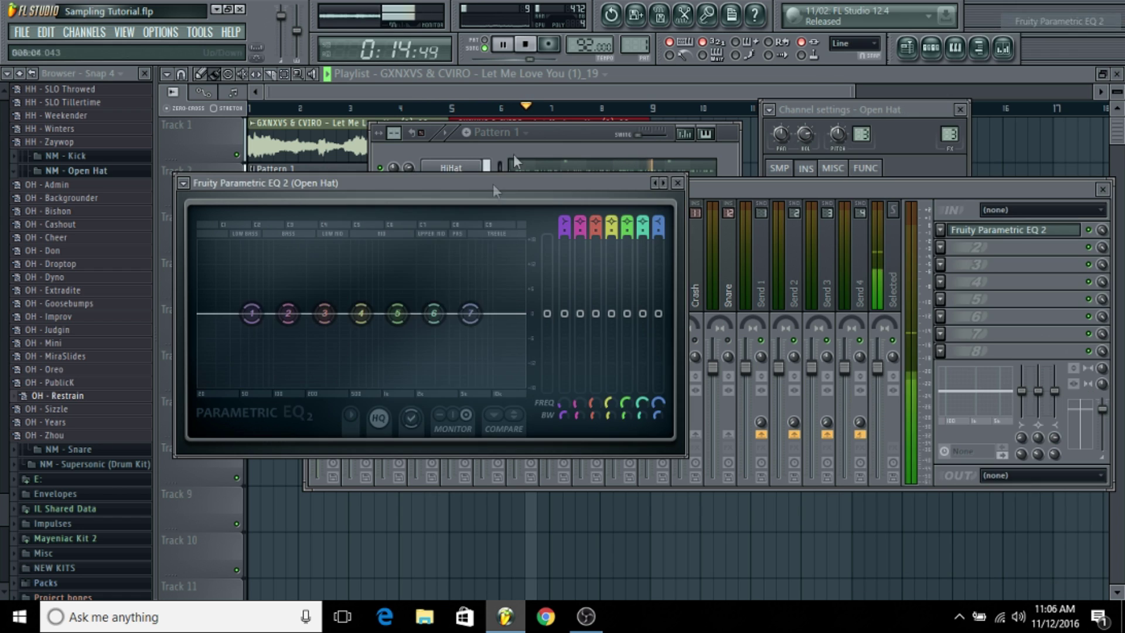
Cut the Open Hat's low frequencies steeply by 18 dB with EQ band 1 and slightly boost the highs with band 7
drag(252, 313, 414, 385)
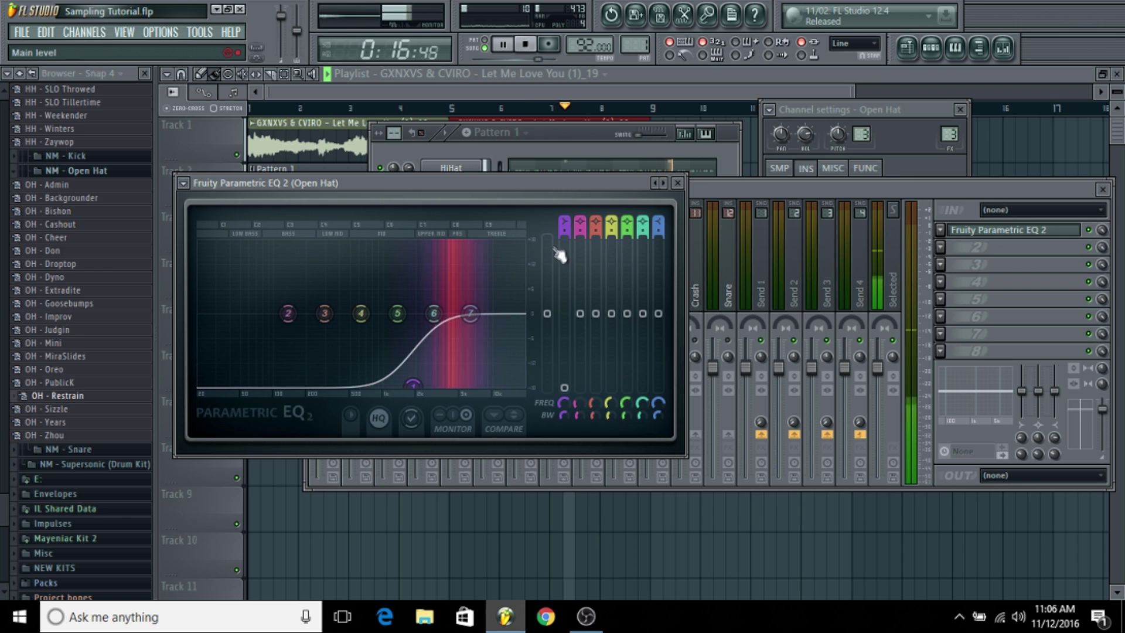
drag(563, 230, 563, 218)
drag(414, 384, 396, 384)
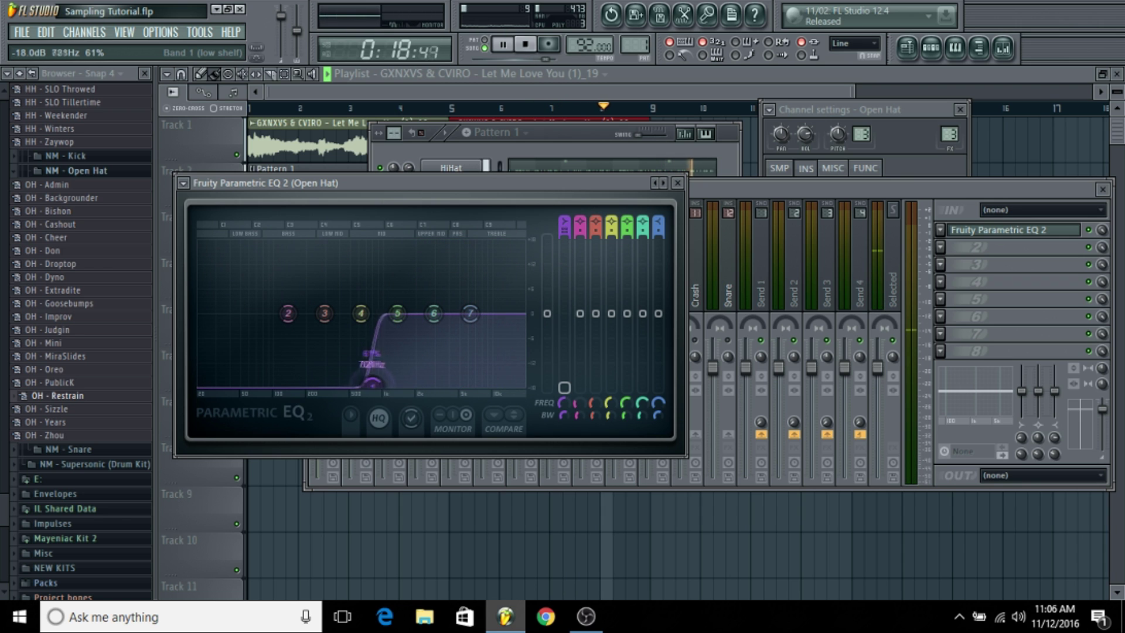
drag(470, 313, 470, 295)
click(715, 198)
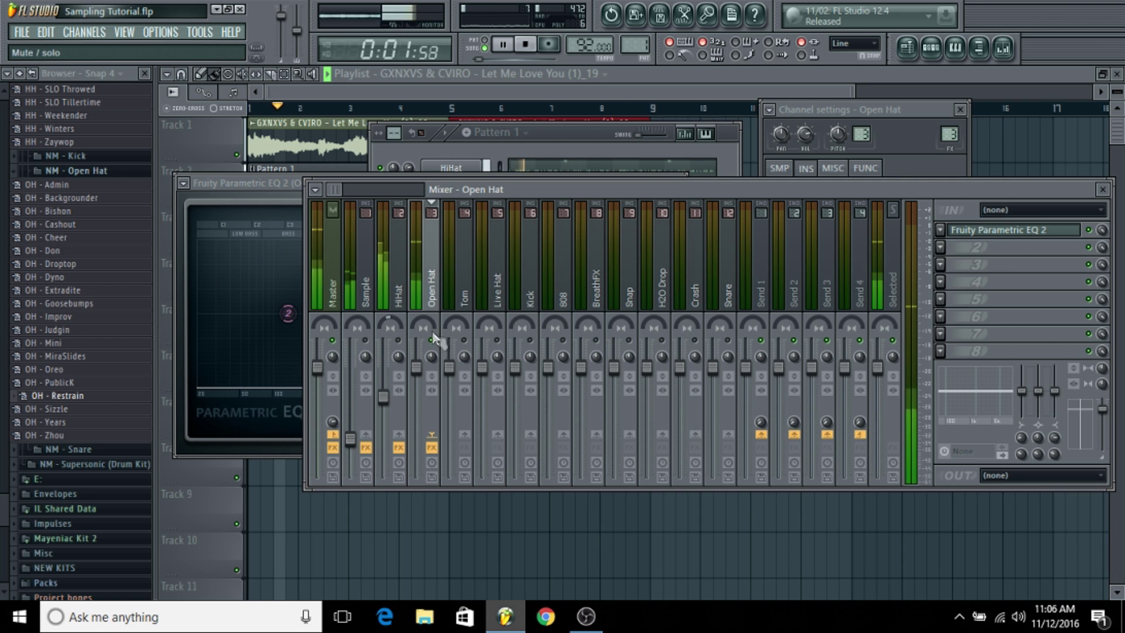
Lower the Open Hat track's volume fader to about -4.5 dB while checking it against the mix
click(335, 353)
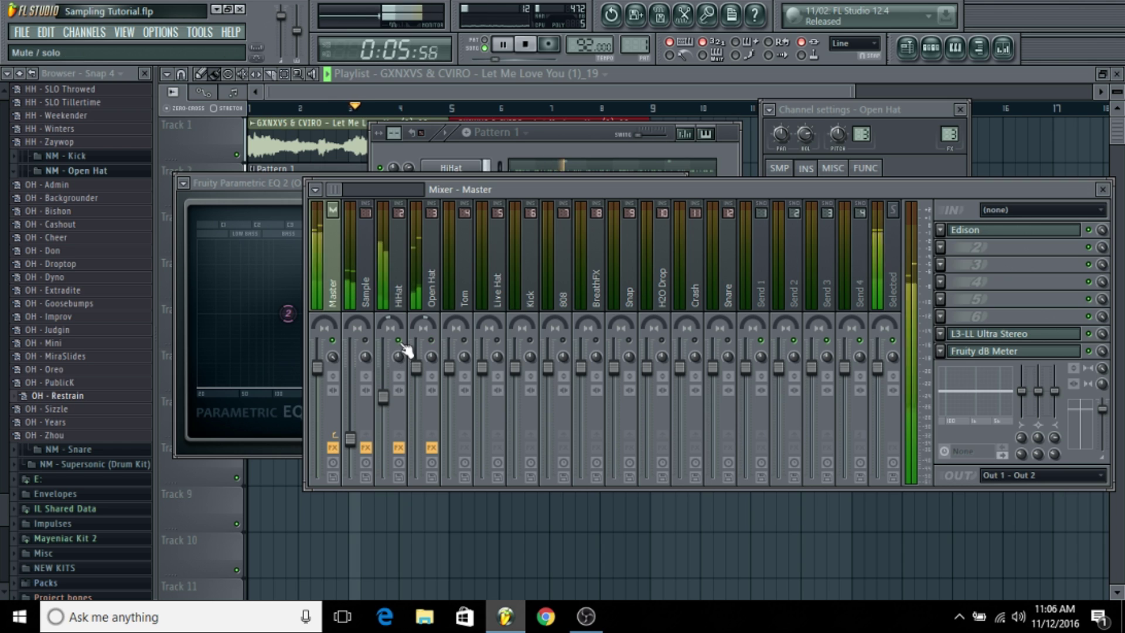
drag(416, 367, 416, 385)
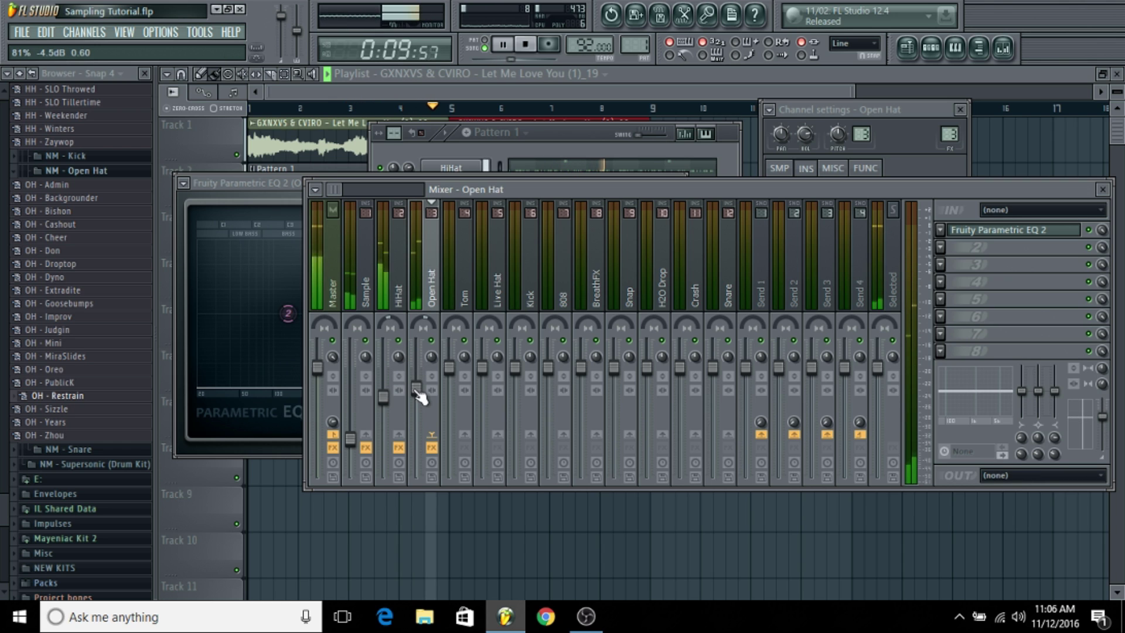
right_click(331, 354)
click(357, 361)
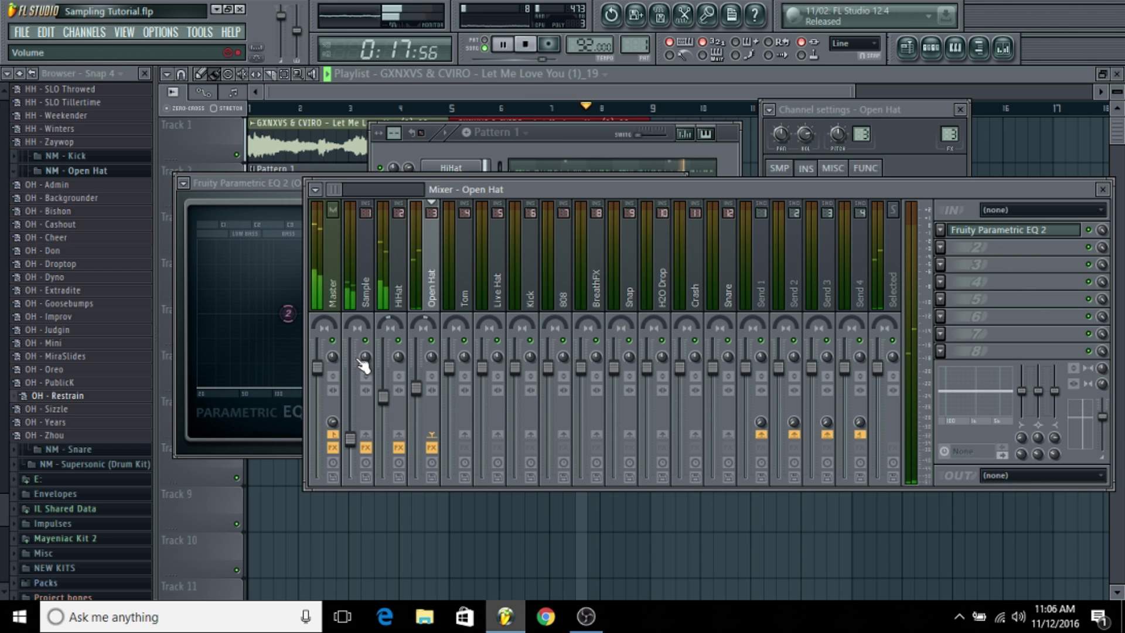
Lower the HiHat and Open Hat volume faders slightly to balance them during playback
drag(336, 356, 337, 328)
drag(384, 397, 417, 390)
right_click(332, 357)
click(404, 315)
Select the Tom channel in the step sequencer, open its piano roll and stop the song
click(562, 147)
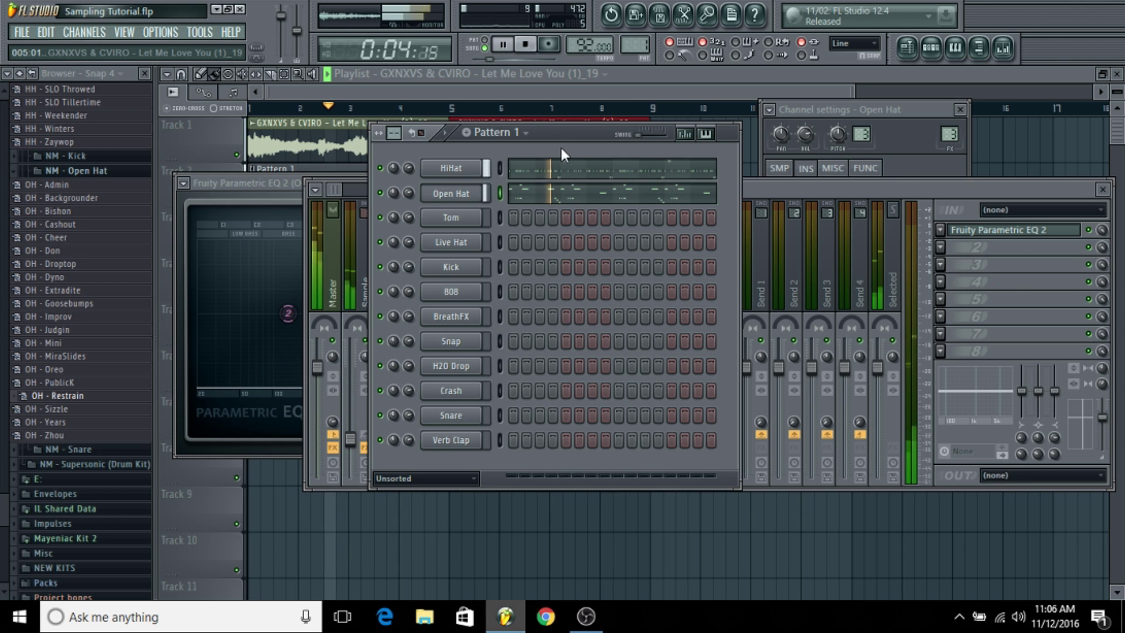
click(470, 226)
right_click(477, 220)
click(505, 219)
key(space)
Show the mixer, select the Tom track and load Fruity Compressor in its first effect slot
click(1003, 49)
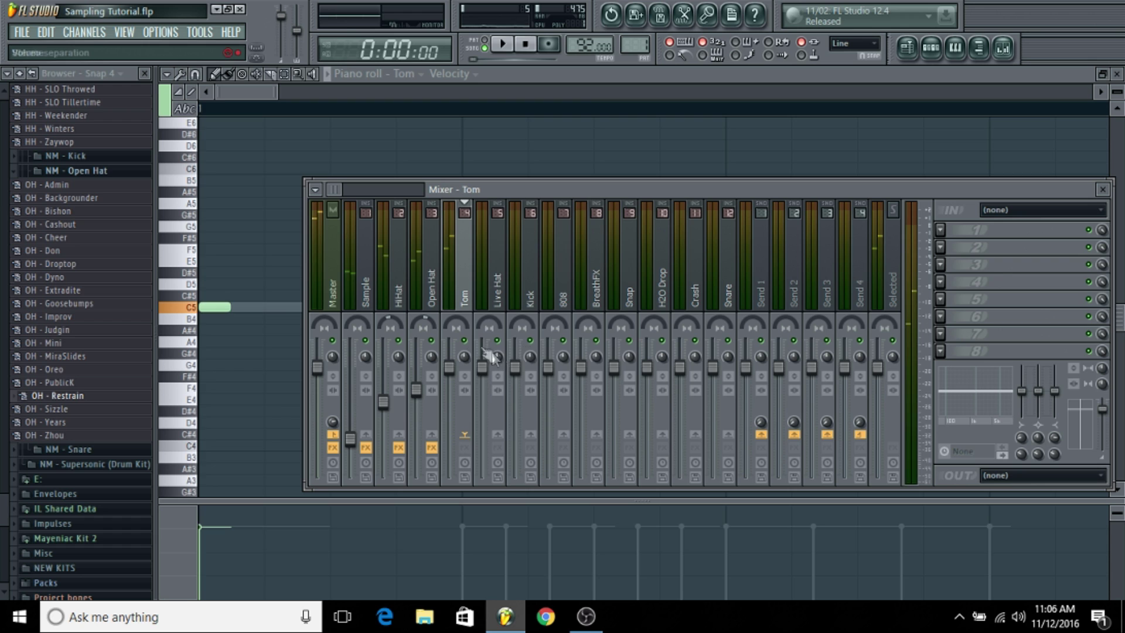
right_click(449, 311)
click(463, 306)
click(941, 230)
click(879, 212)
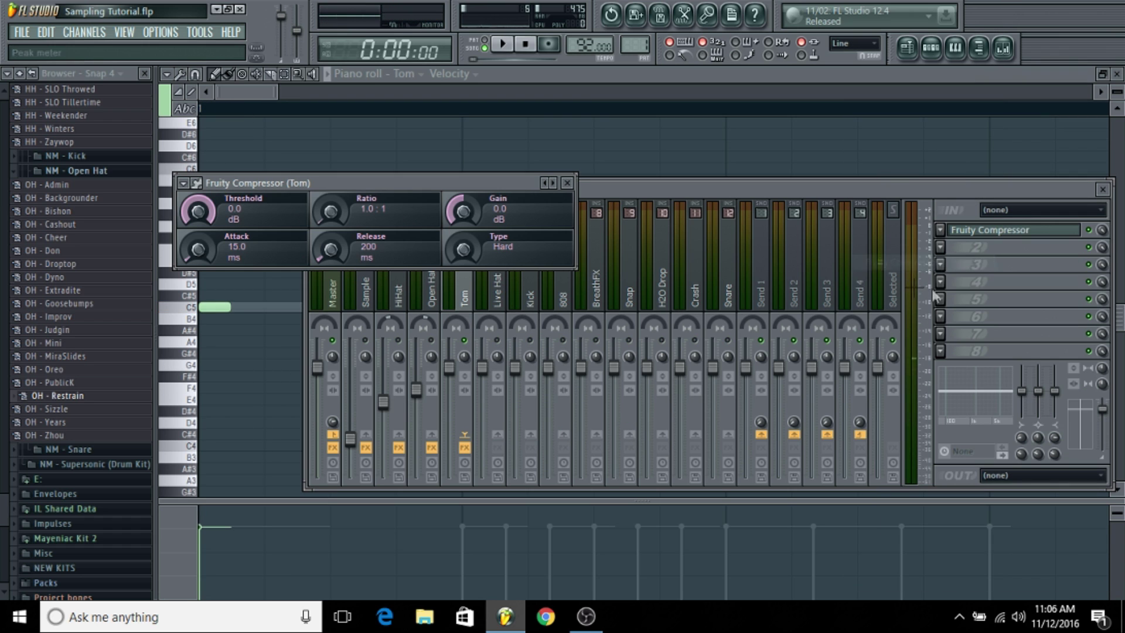
Replace the Tom's Fruity Compressor with Fruity Parametric EQ 2 and cut the lows by 18 dB at about 396 Hz with band 1
click(941, 230)
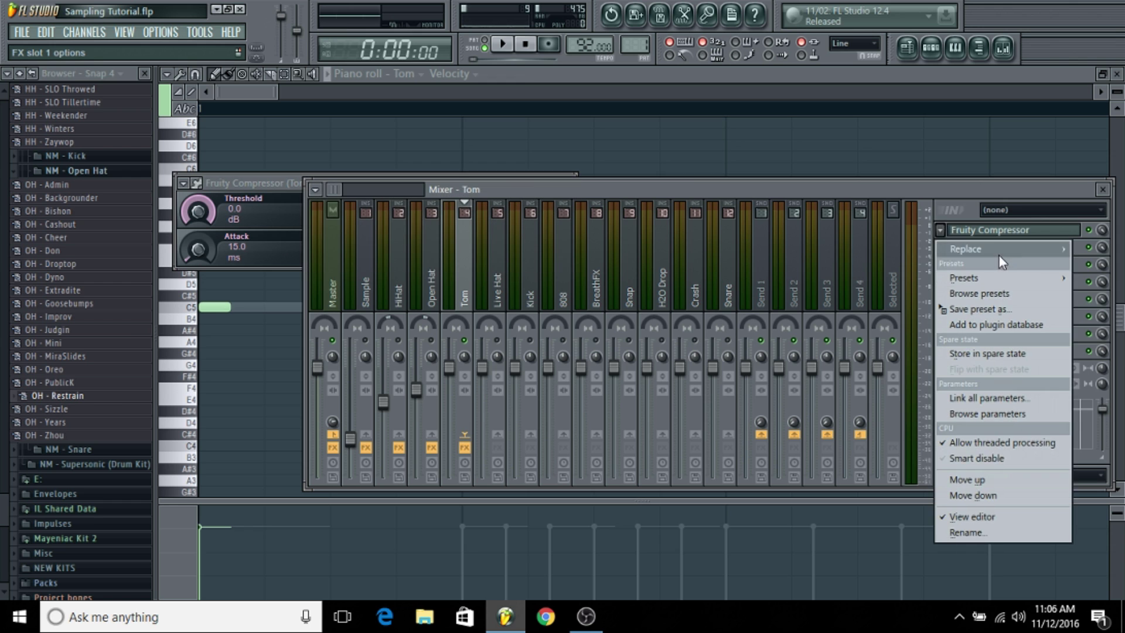
mouse_move(1000, 256)
click(1068, 21)
key(space)
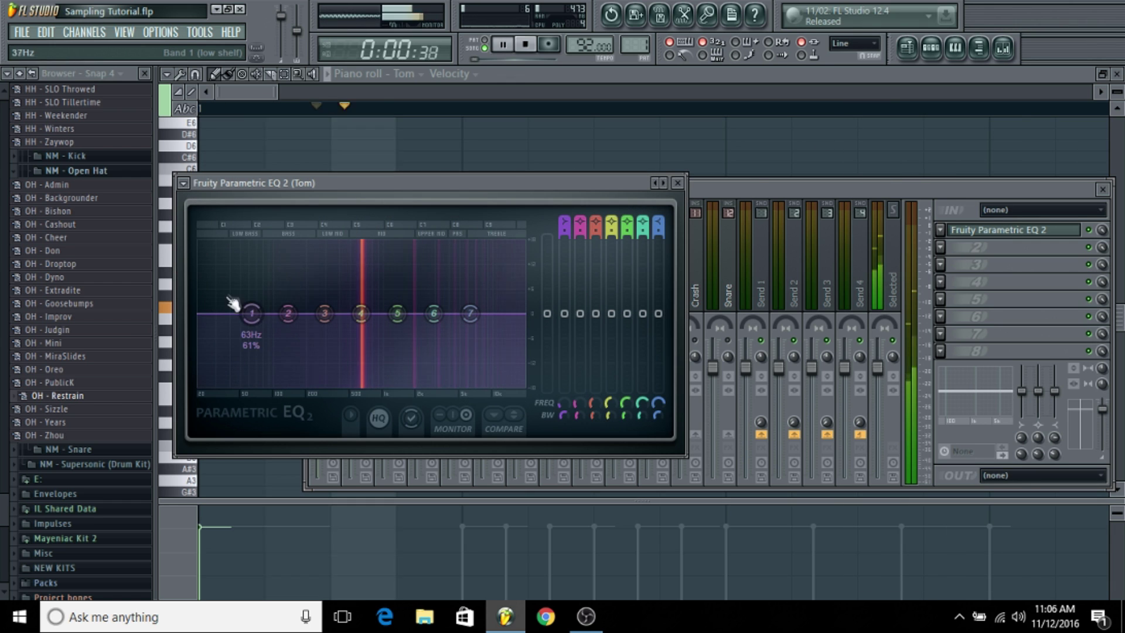
drag(251, 313, 339, 385)
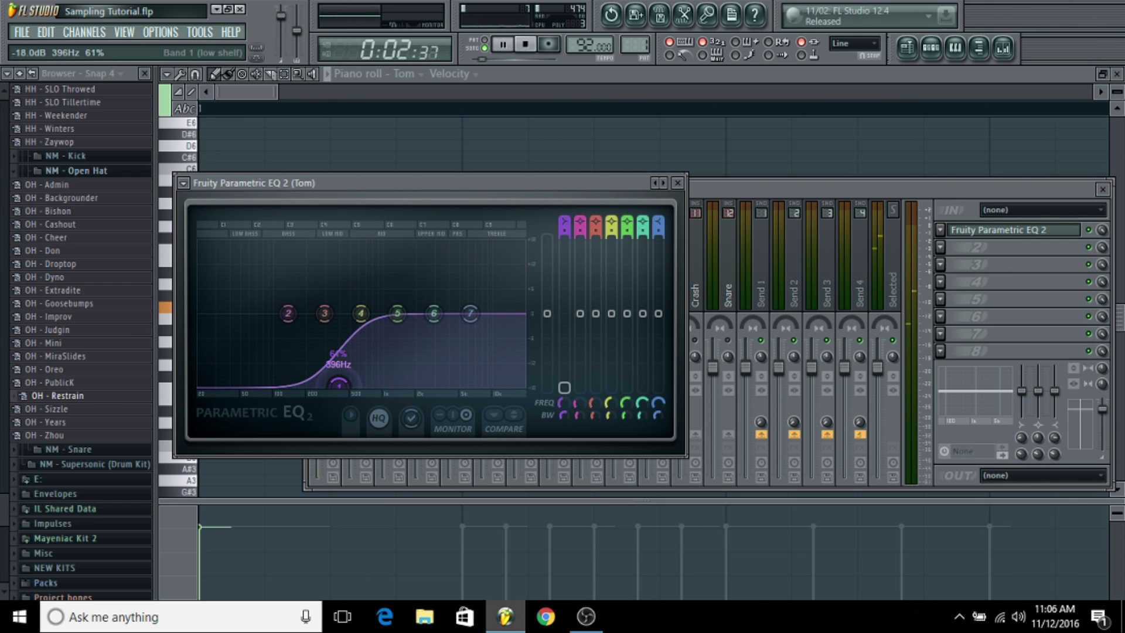
Add Fruity Reeverb 2 and Fruity Delay 2 in the Tom track's second and third effect slots
click(948, 245)
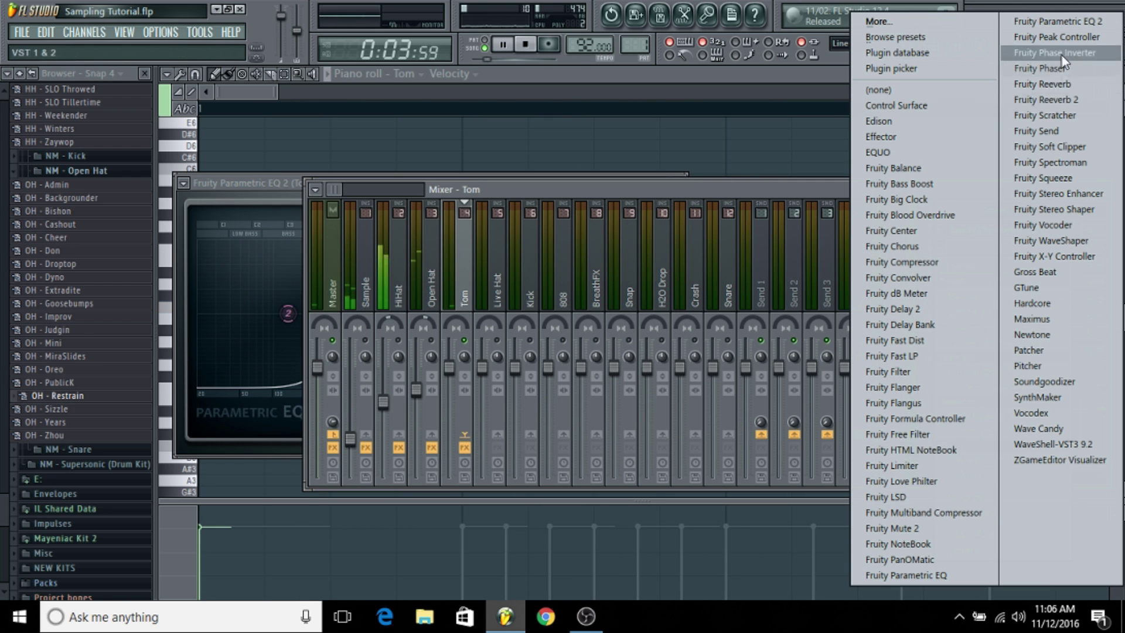
click(1047, 100)
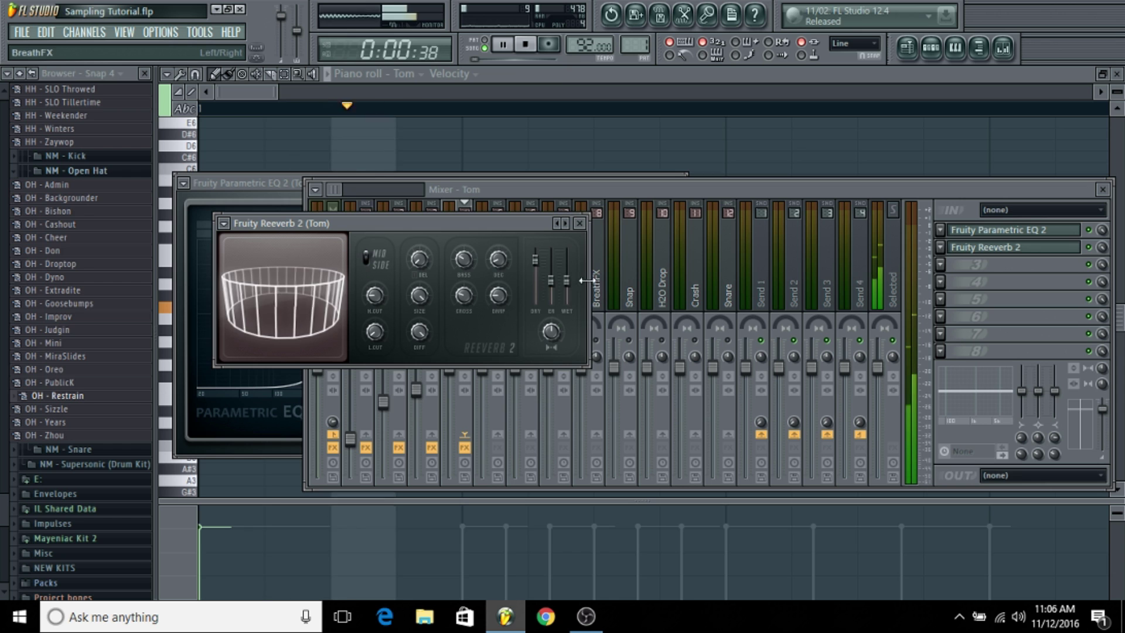
click(941, 264)
click(940, 306)
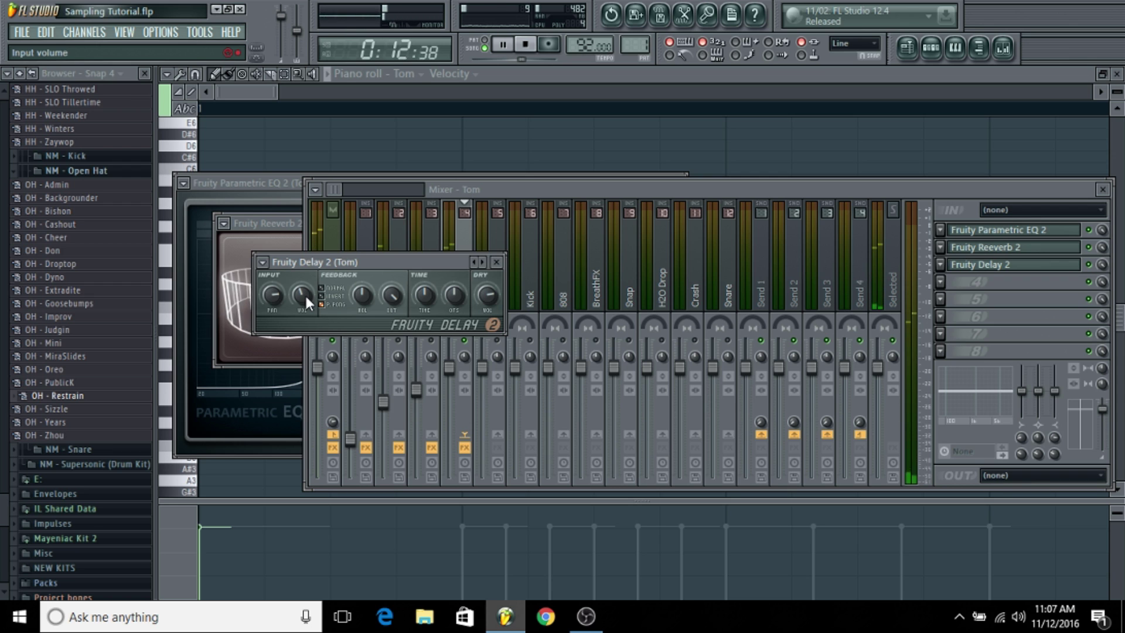
Restart the song and lower the Tom track's volume fader to balance it with the other tracks
key(space)
key(space)
click(518, 191)
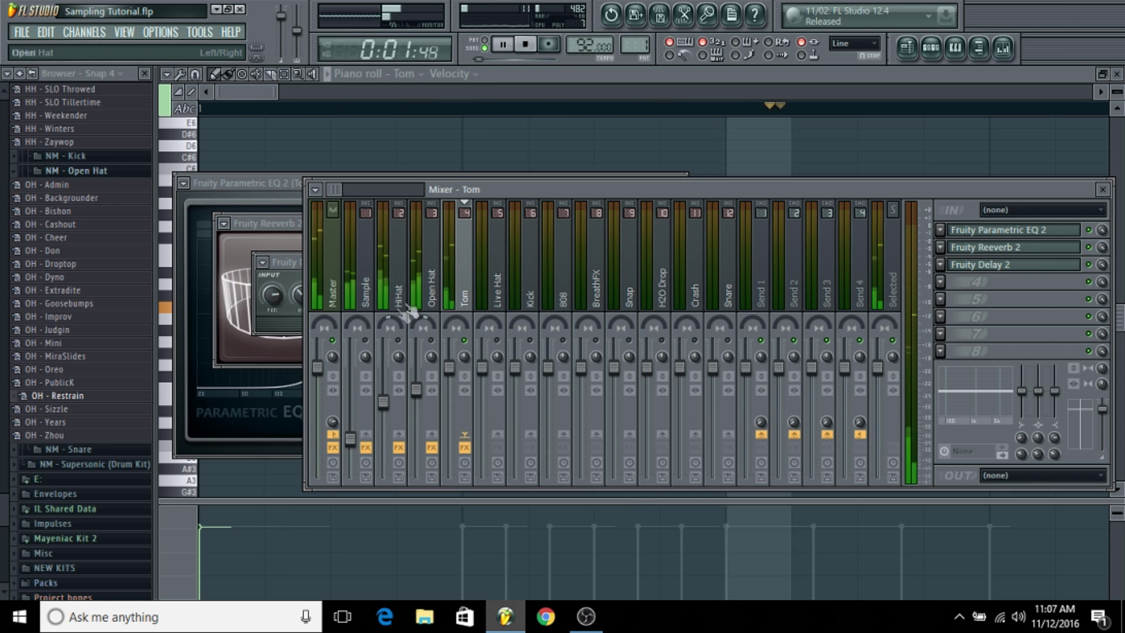
click(334, 366)
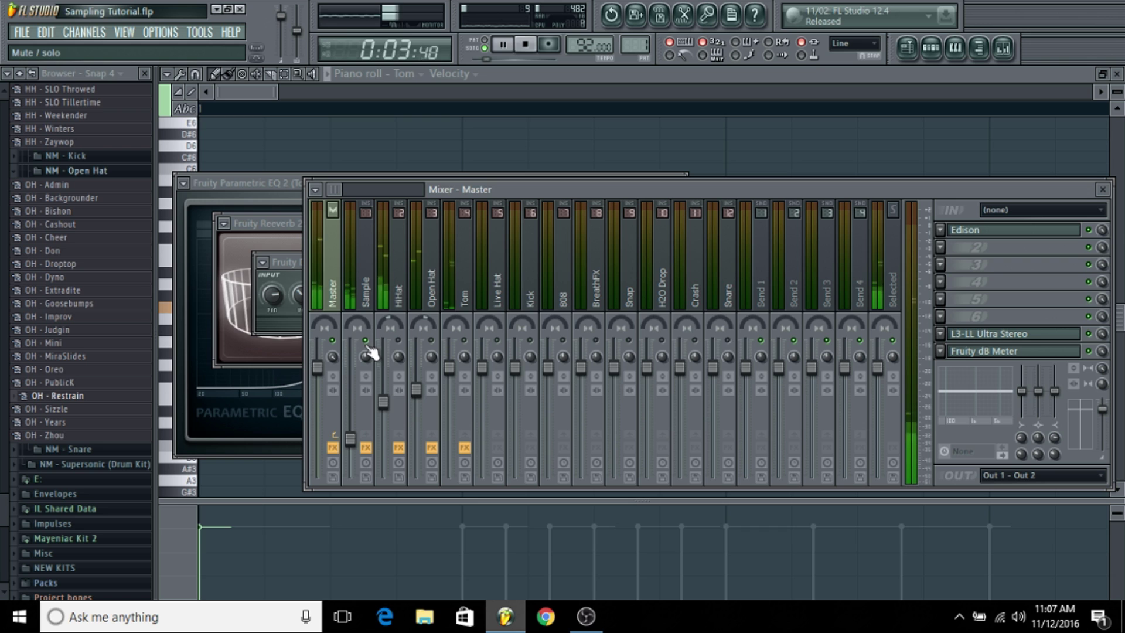
drag(450, 370, 450, 398)
key(space)
key(space)
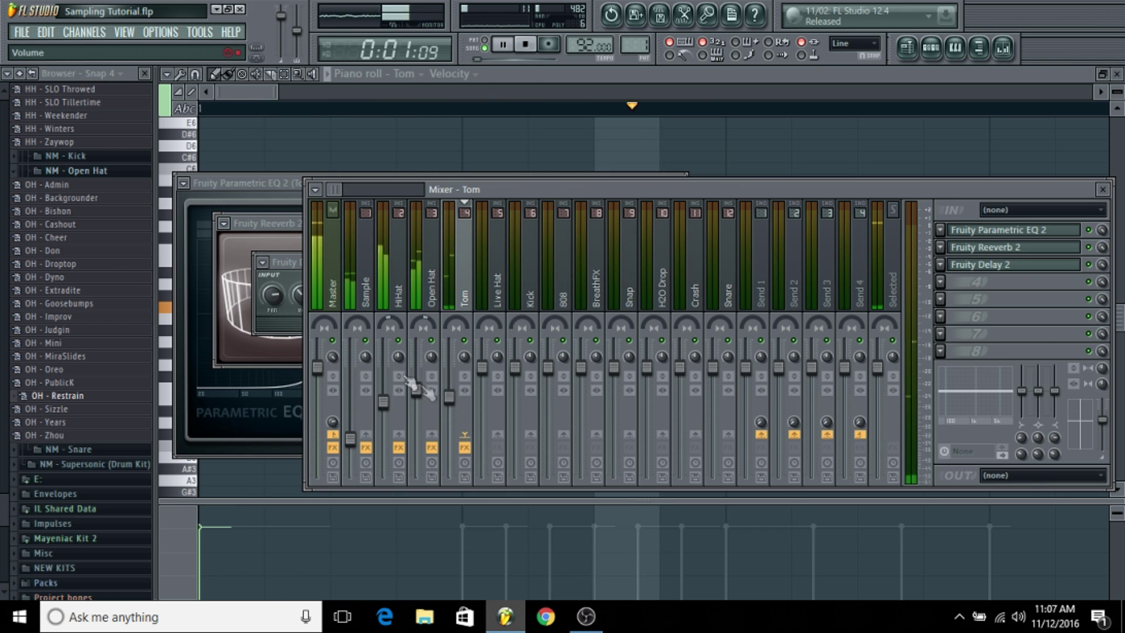
right_click(335, 354)
click(358, 365)
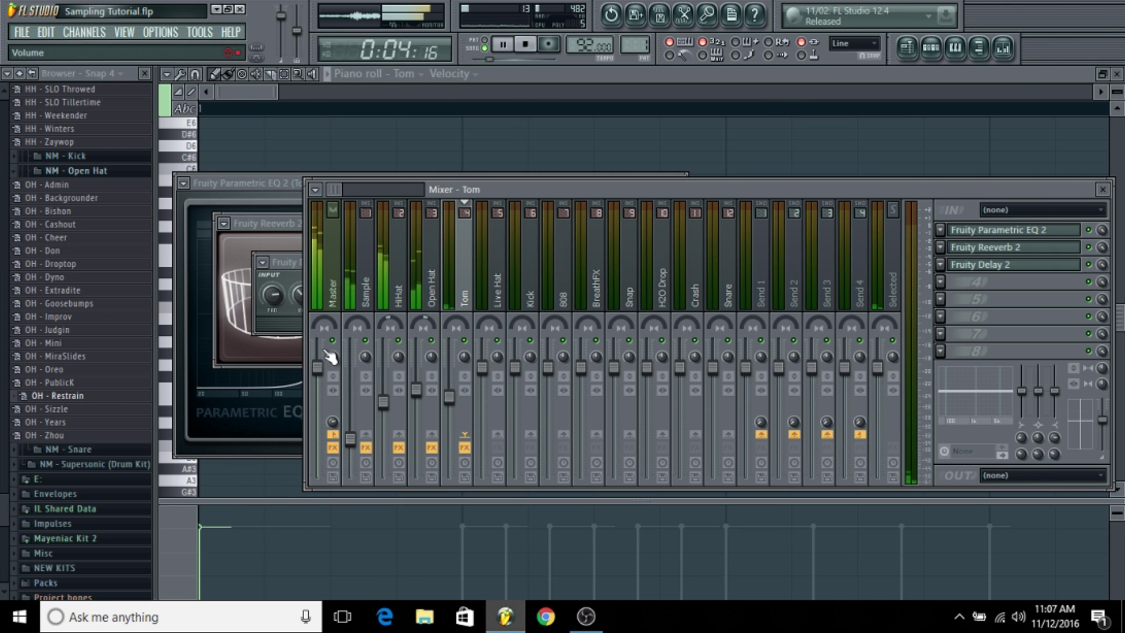
Show the Live Hat channel's piano roll and place C5 notes on beats 1 and 2 of bar 1
click(927, 49)
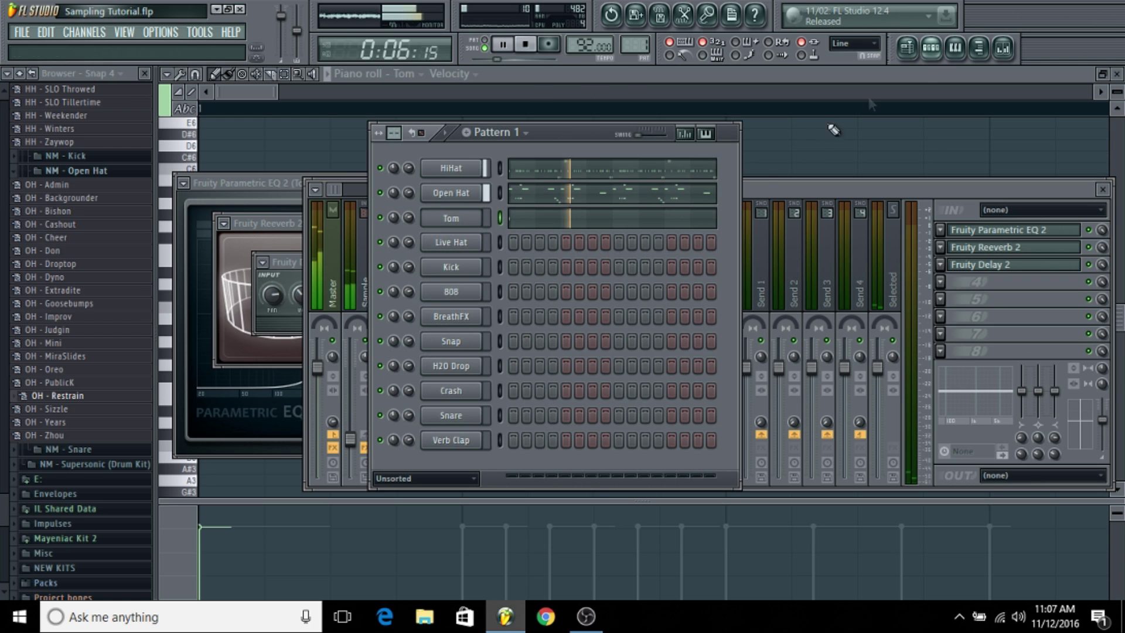
right_click(440, 244)
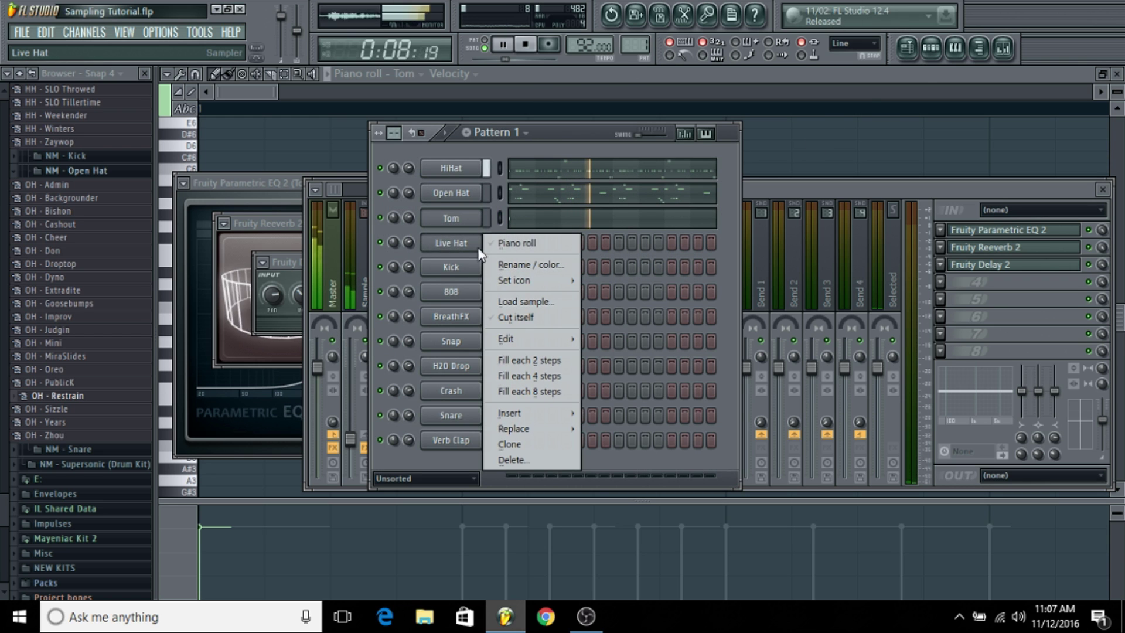
click(505, 243)
drag(208, 309, 203, 310)
key(space)
key(space)
key(space)
key(space)
key(space)
key(space)
click(272, 306)
key(space)
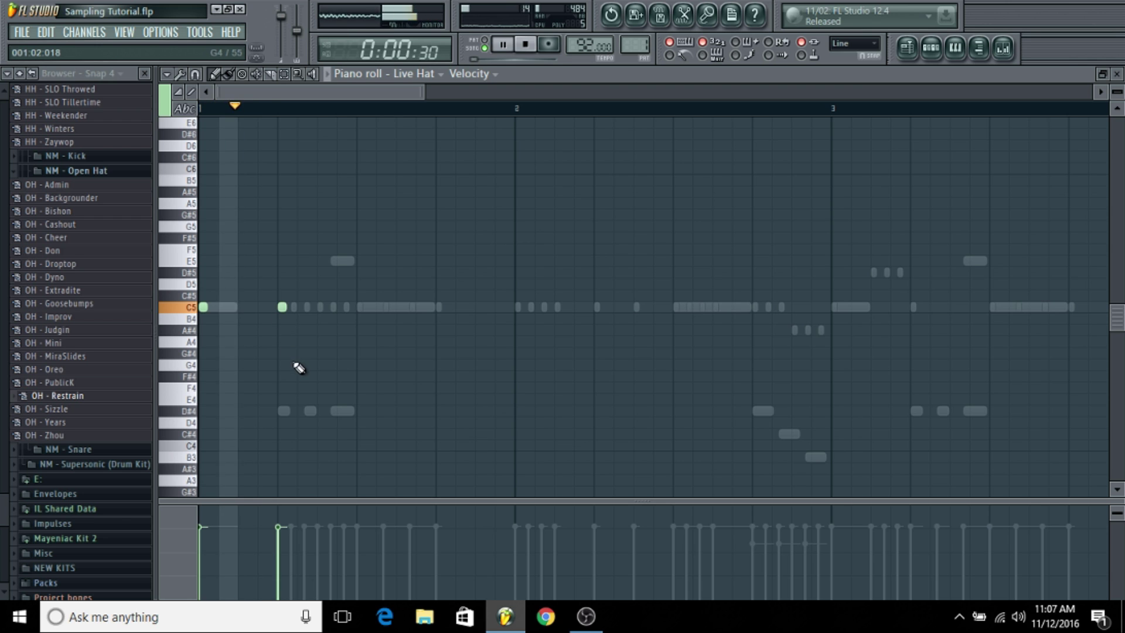
Lower the velocity of the Live Hat's second note slightly
key(space)
click(278, 551)
key(space)
Duplicate the two Live Hat notes repeatedly until they alternate on every beat through bar 8
key(ctrl+a)
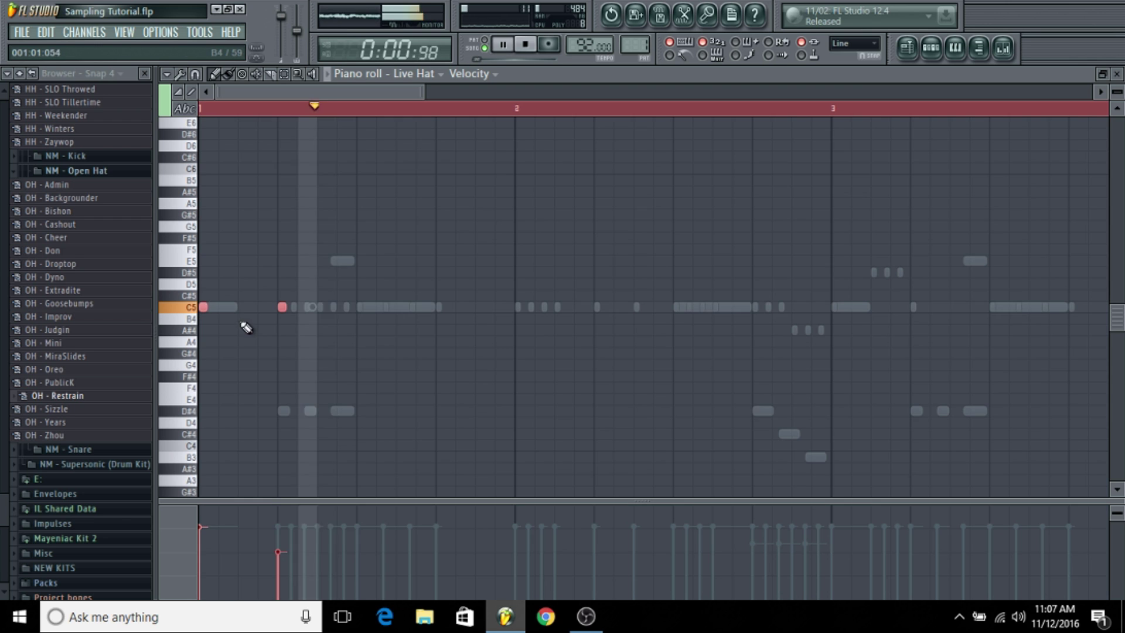
mouse_move(201, 307)
mouse_down()
mouse_move(382, 347)
mouse_move(360, 309)
mouse_up()
key(ctrl+a)
drag(204, 309, 523, 359)
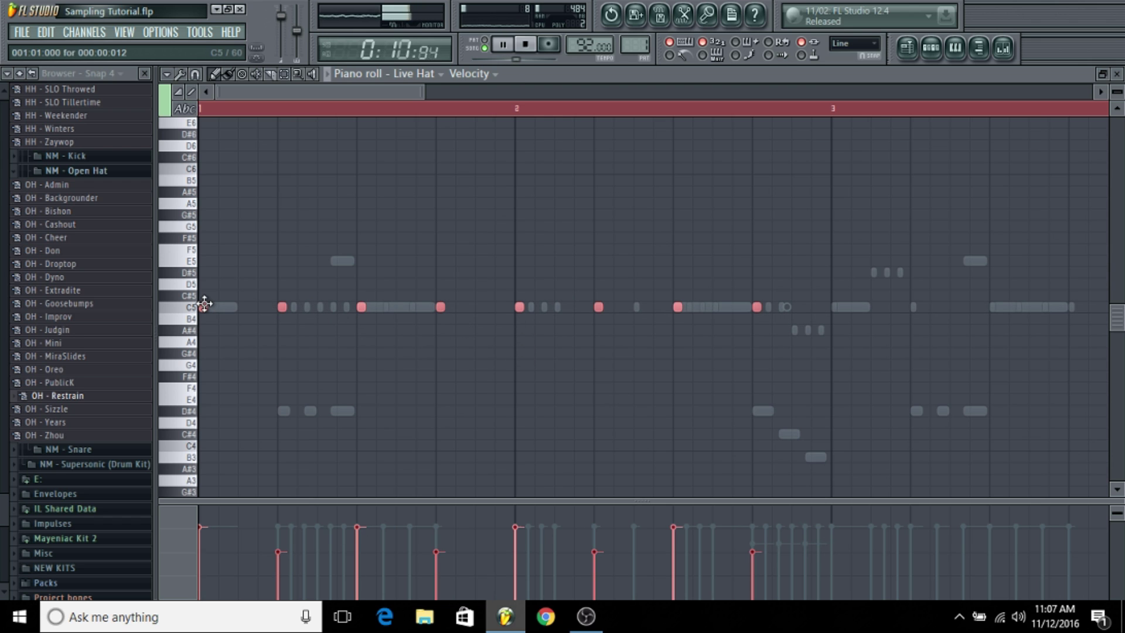
drag(204, 305, 861, 431)
scroll(829, 113, down, 6)
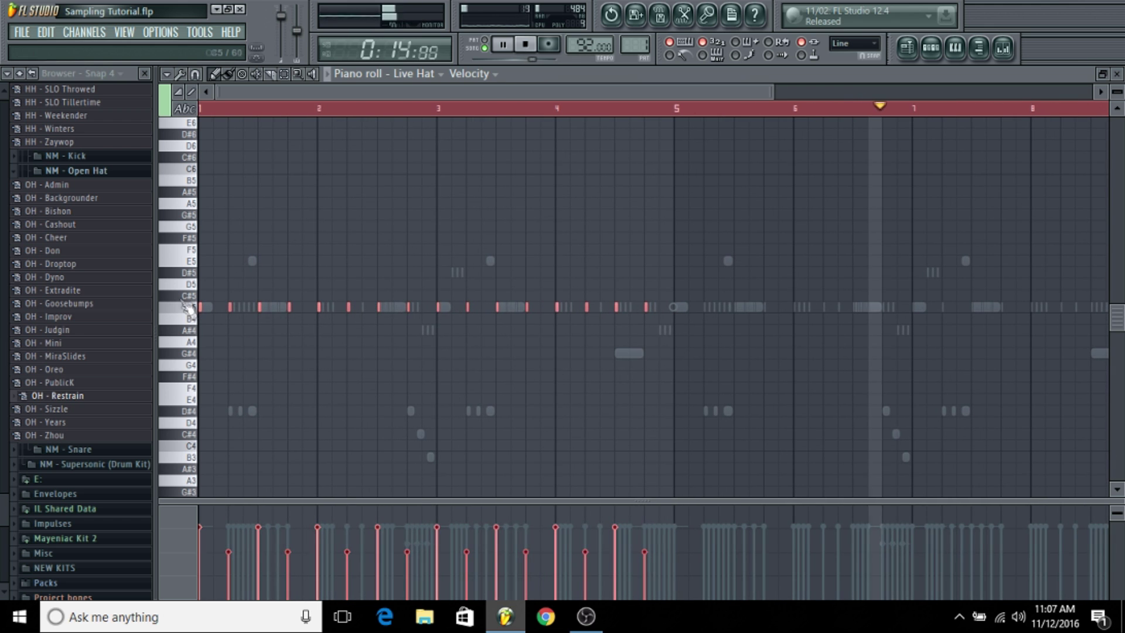
mouse_move(199, 306)
mouse_down()
mouse_move(572, 382)
mouse_move(690, 378)
mouse_move(684, 371)
mouse_up()
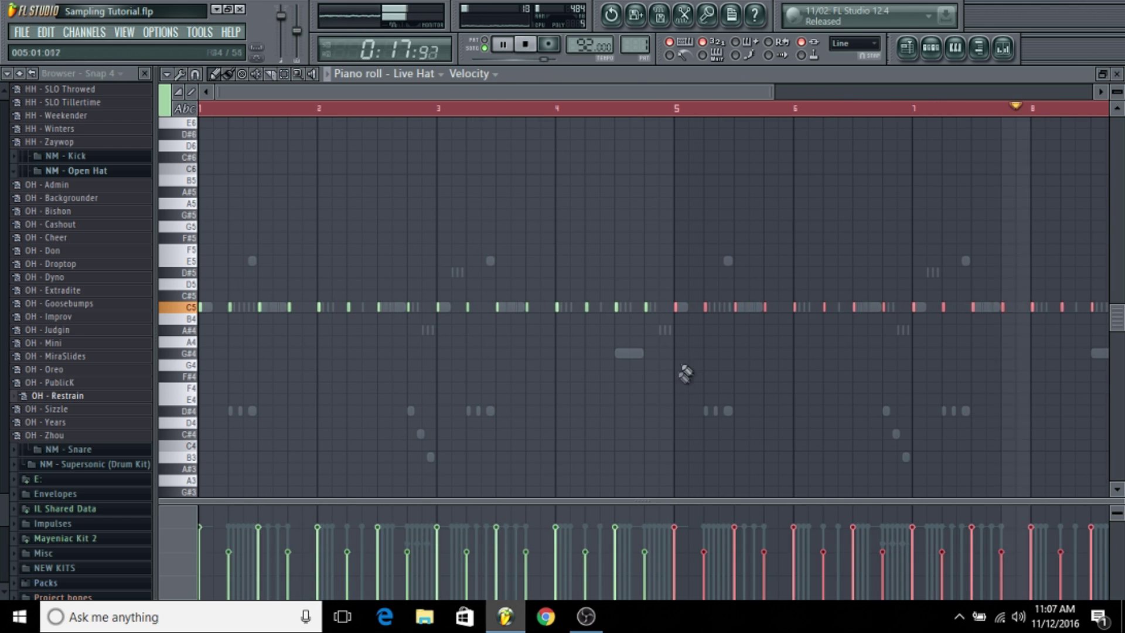
Show the mixer, select the Live Hat track and load Fruity Parametric EQ 2 in its first effect slot
click(1004, 49)
click(500, 293)
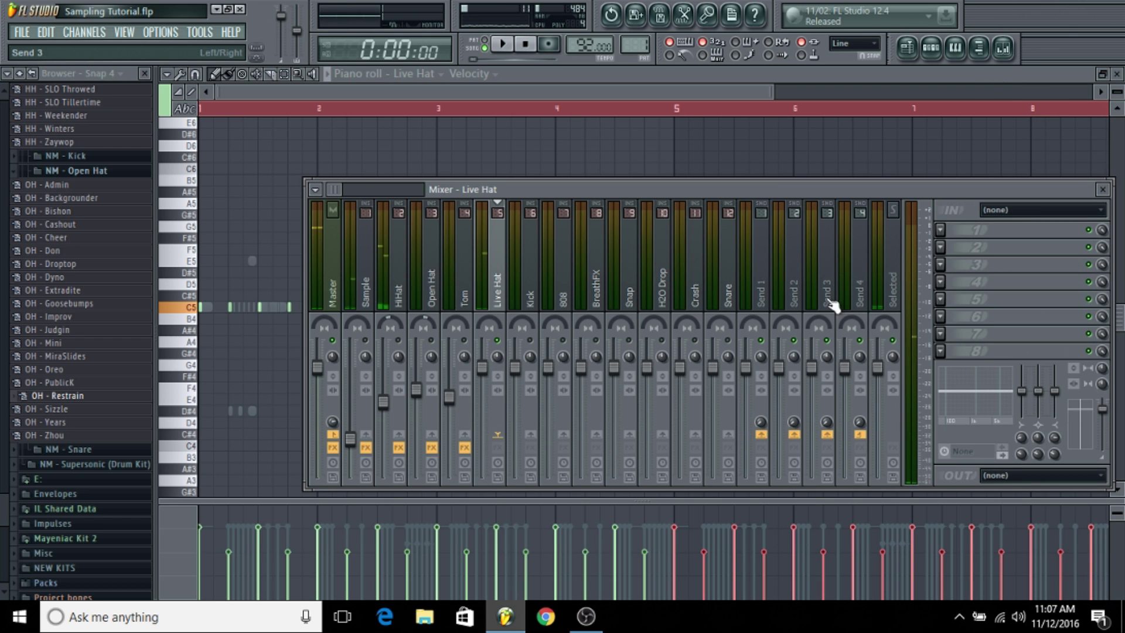
click(939, 233)
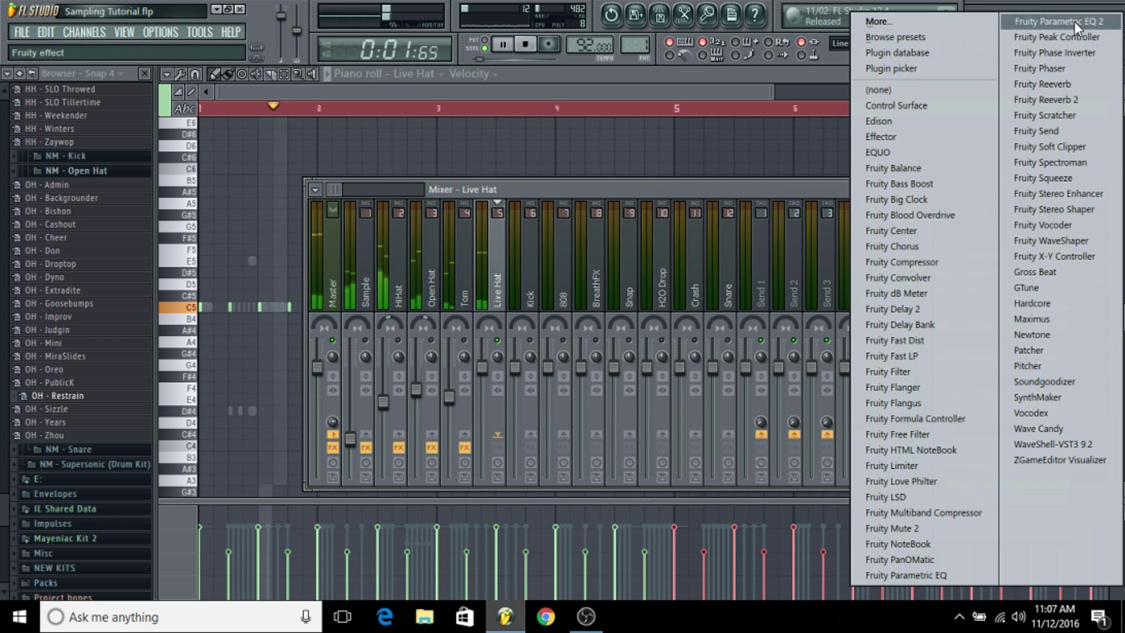
click(1074, 21)
Cut the Live Hat's lows by 18 dB with EQ band 1, moving the band up to about 1 kHz
key(space)
drag(243, 315, 252, 385)
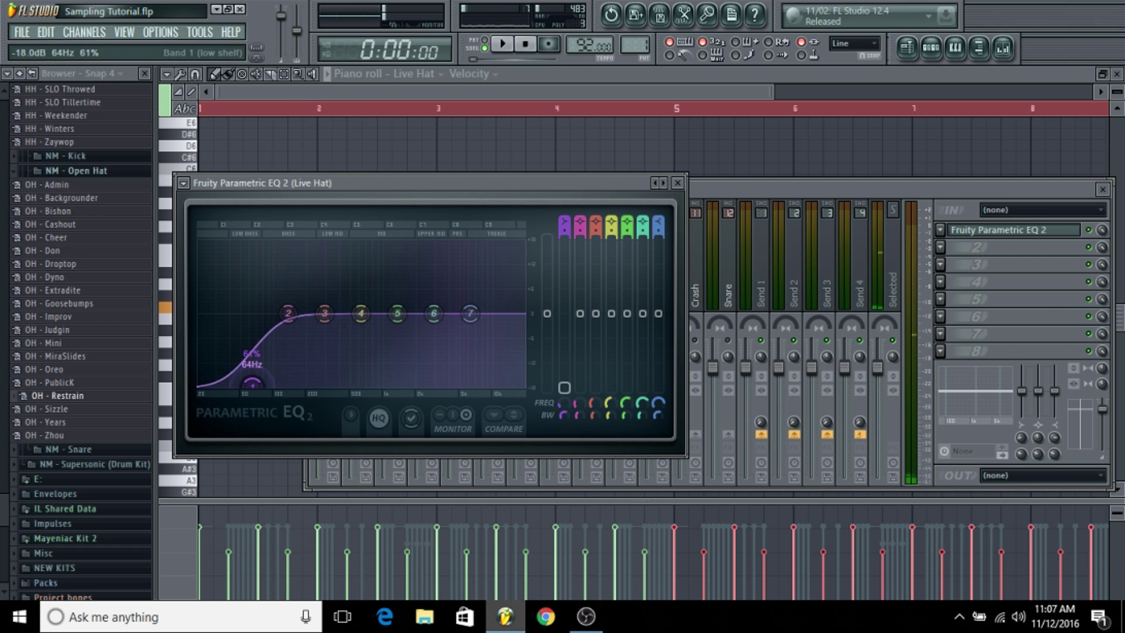
key(space)
drag(332, 384, 388, 385)
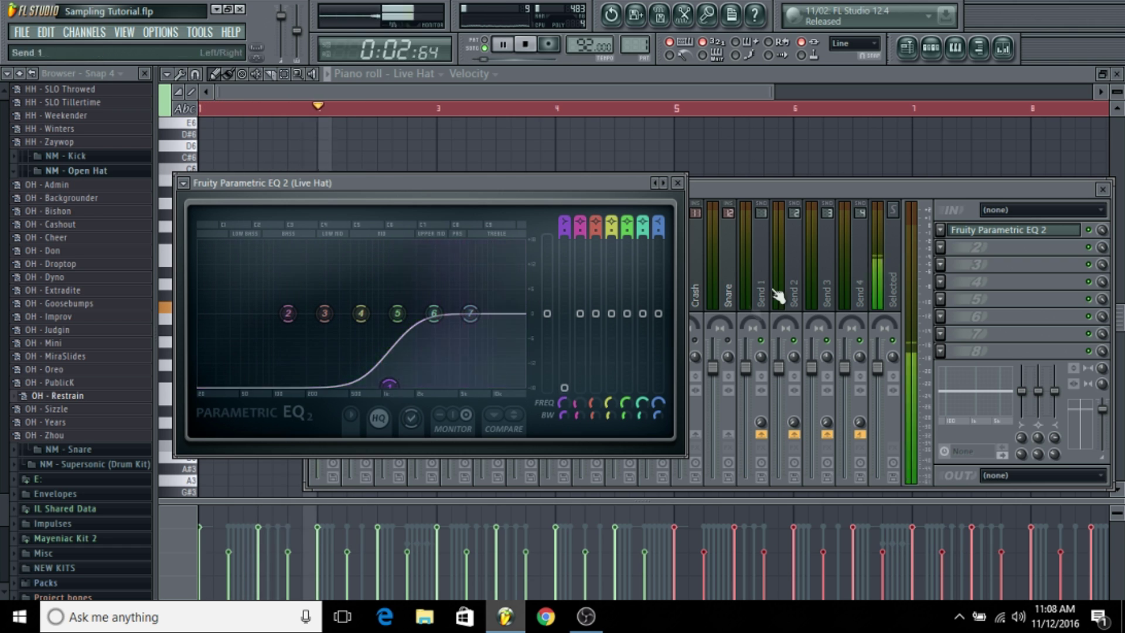
Pan the Live Hat mixer track slightly to the left and lower its volume fader
click(806, 191)
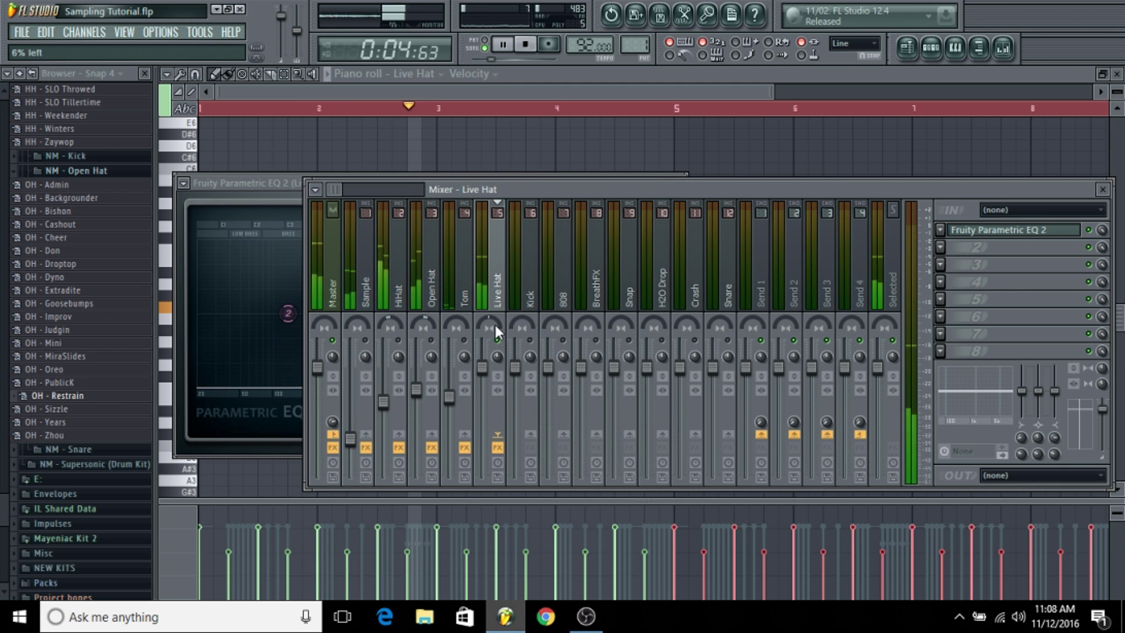
click(471, 339)
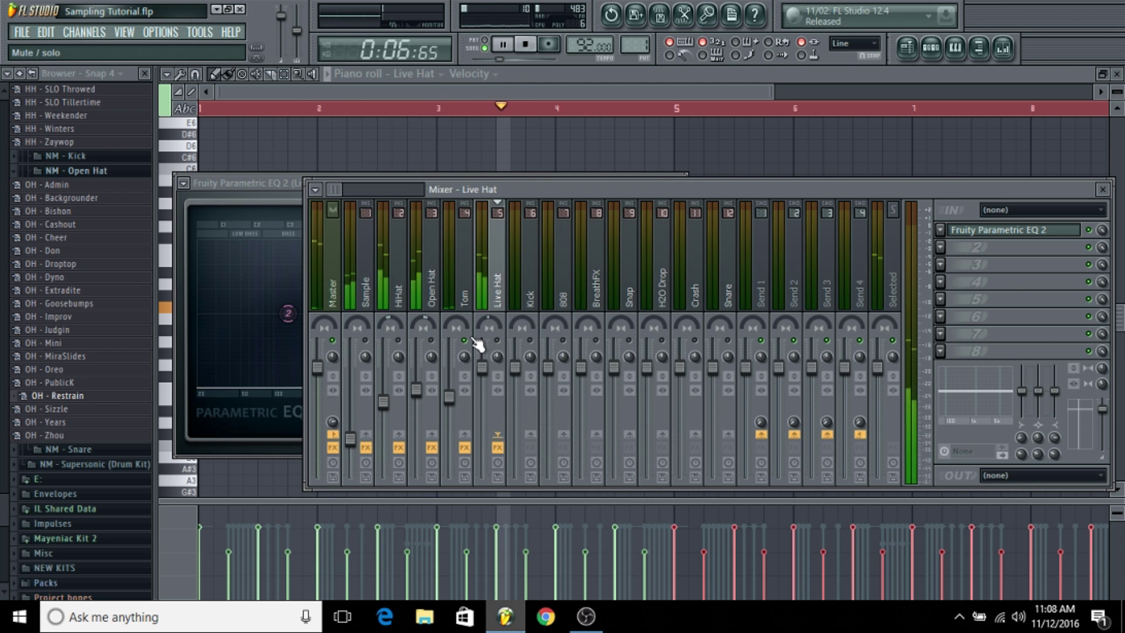
click(334, 352)
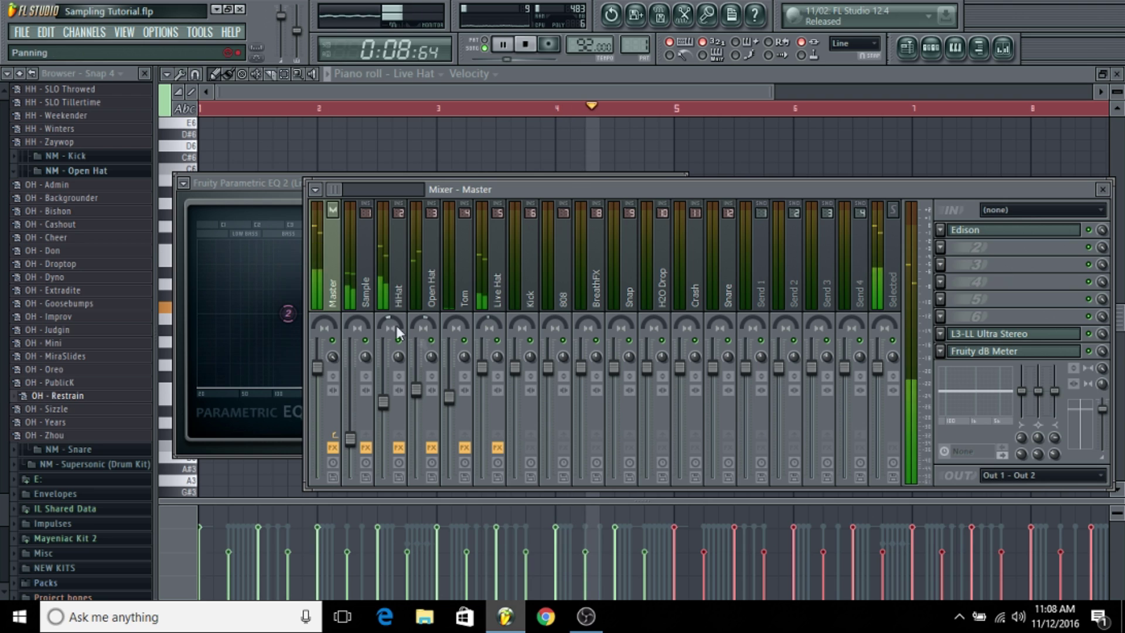
click(484, 375)
drag(482, 367, 482, 388)
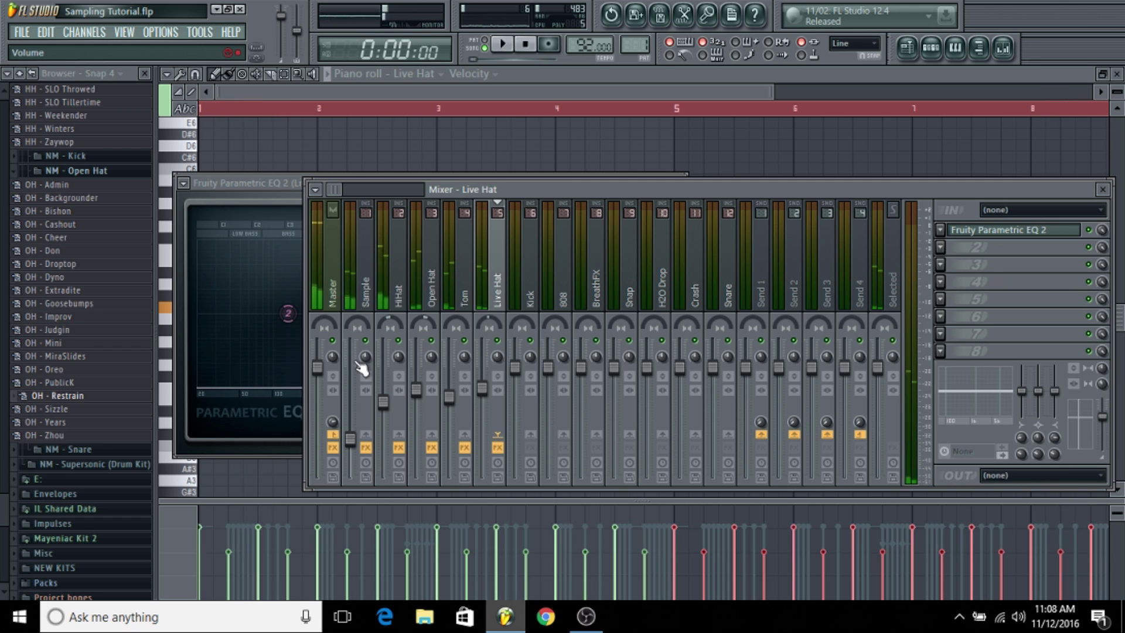
Lower the Tom track's volume fader slightly in the mixer
click(326, 356)
drag(445, 398, 449, 409)
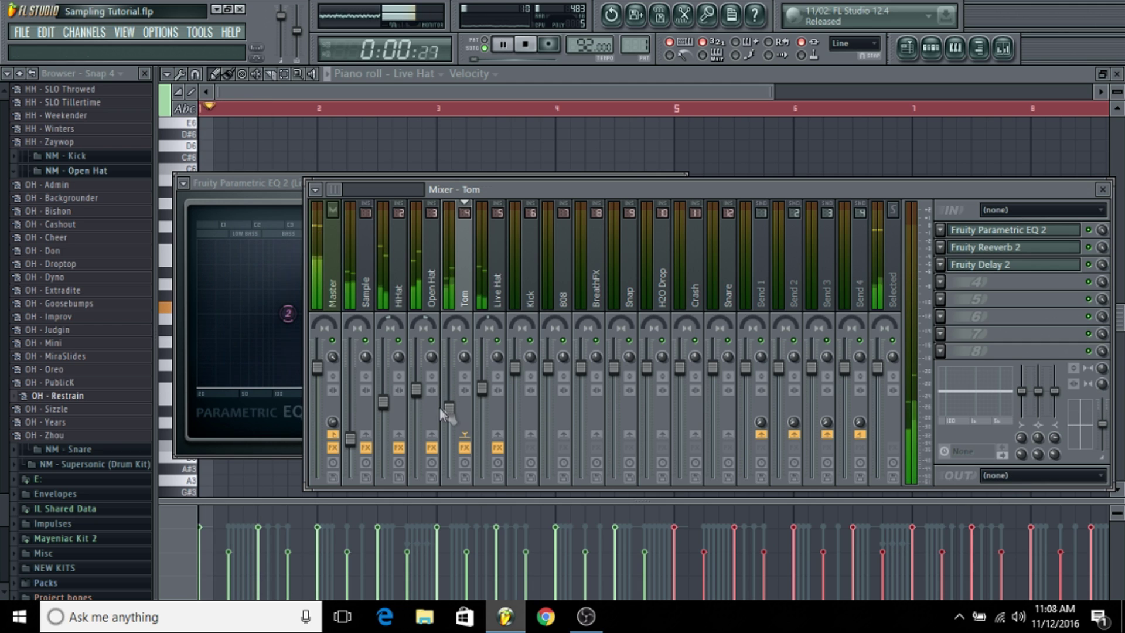
right_click(334, 355)
click(353, 364)
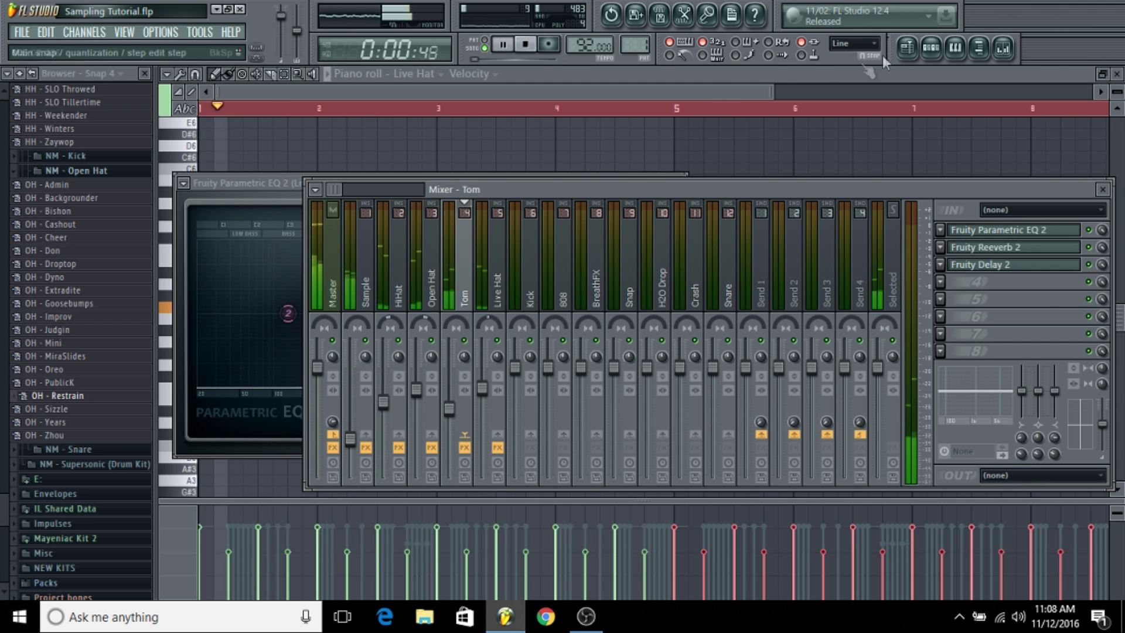
Preview the Kick channel, show its piano roll and place a C5 note at the start of bar 1
click(931, 47)
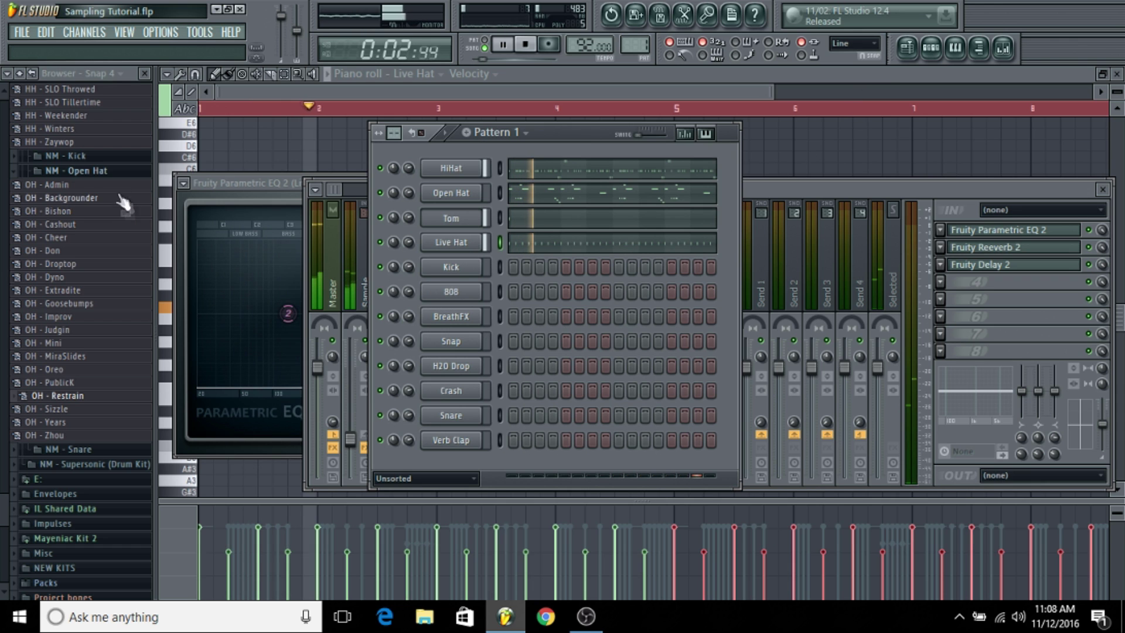
click(451, 268)
key(space)
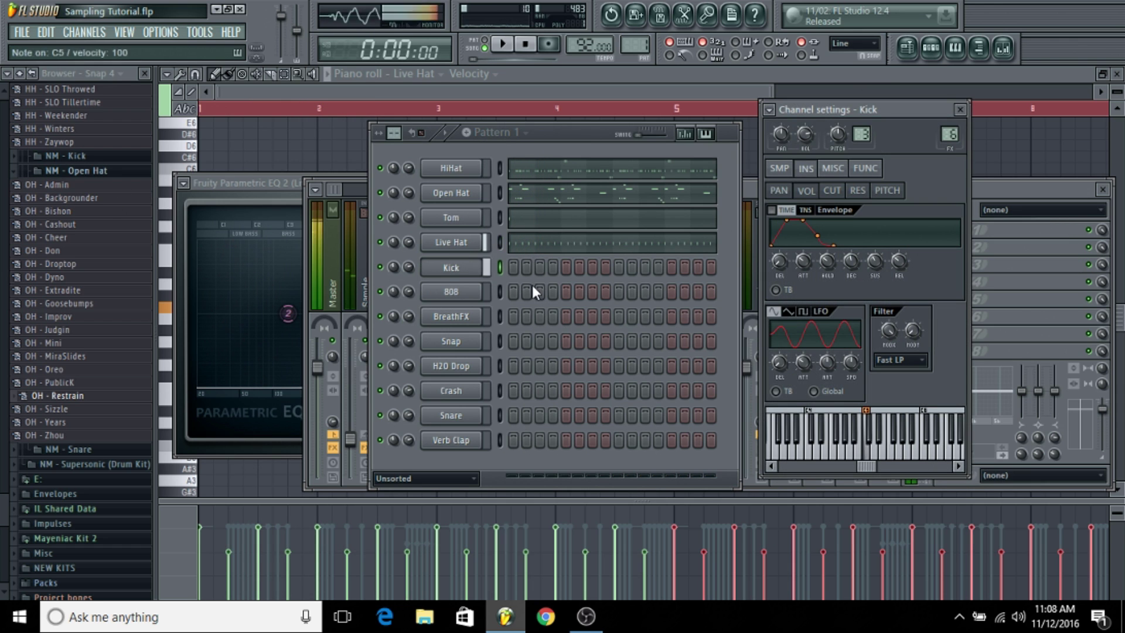
right_click(472, 269)
click(500, 268)
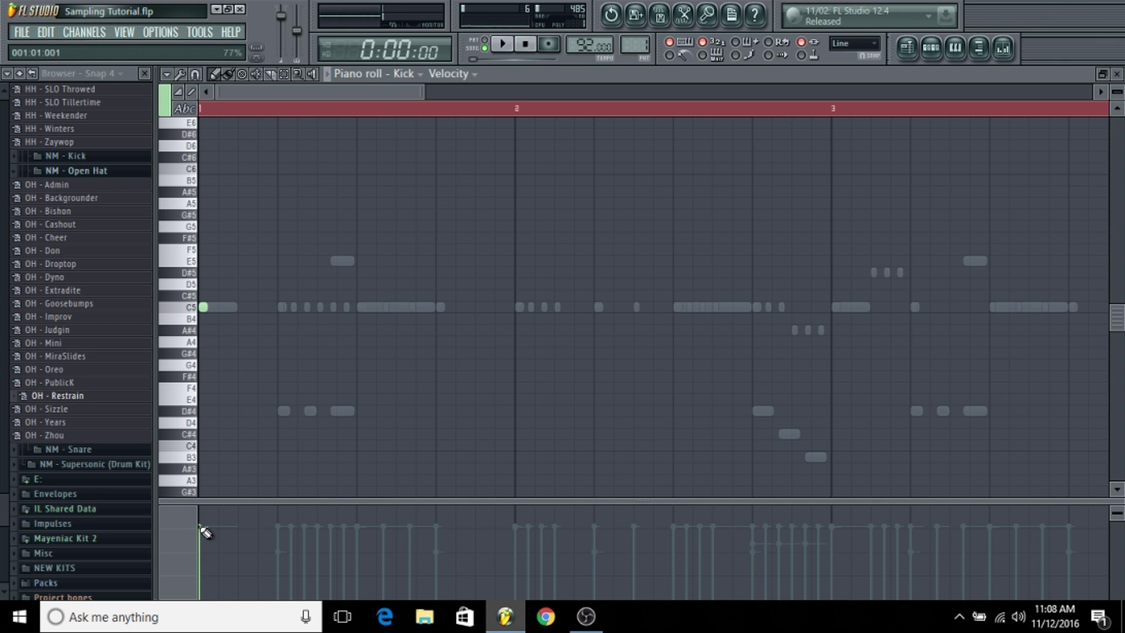
Add C5 kick notes at beats 2, 3.5 and 4.5 of bar 2 and at the start of bar 3
key(space)
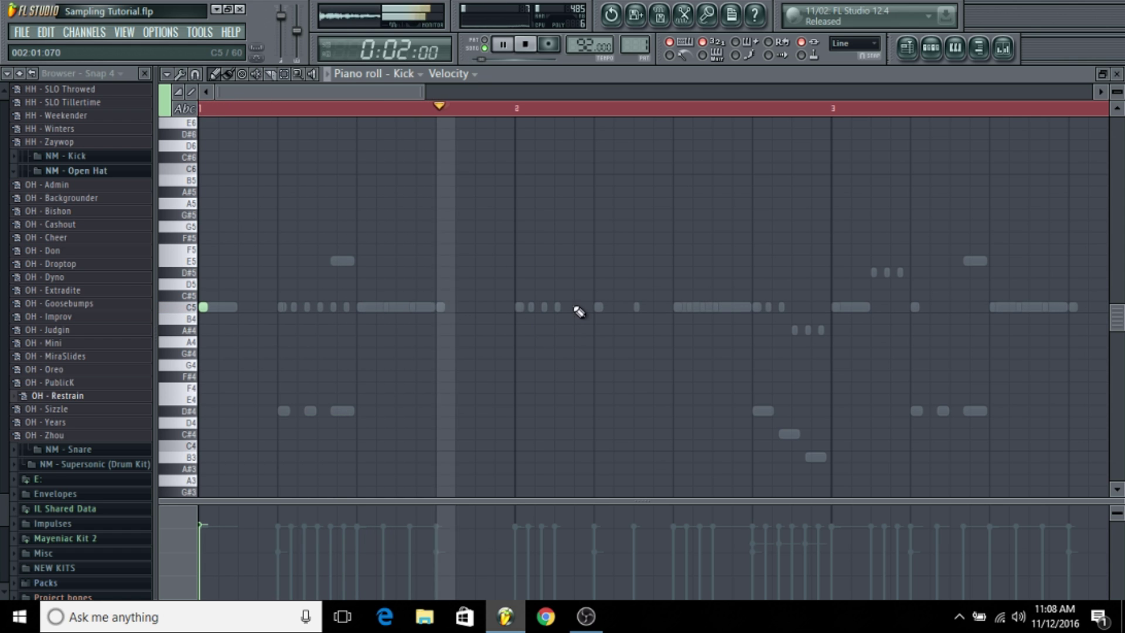
click(598, 307)
click(716, 306)
click(795, 307)
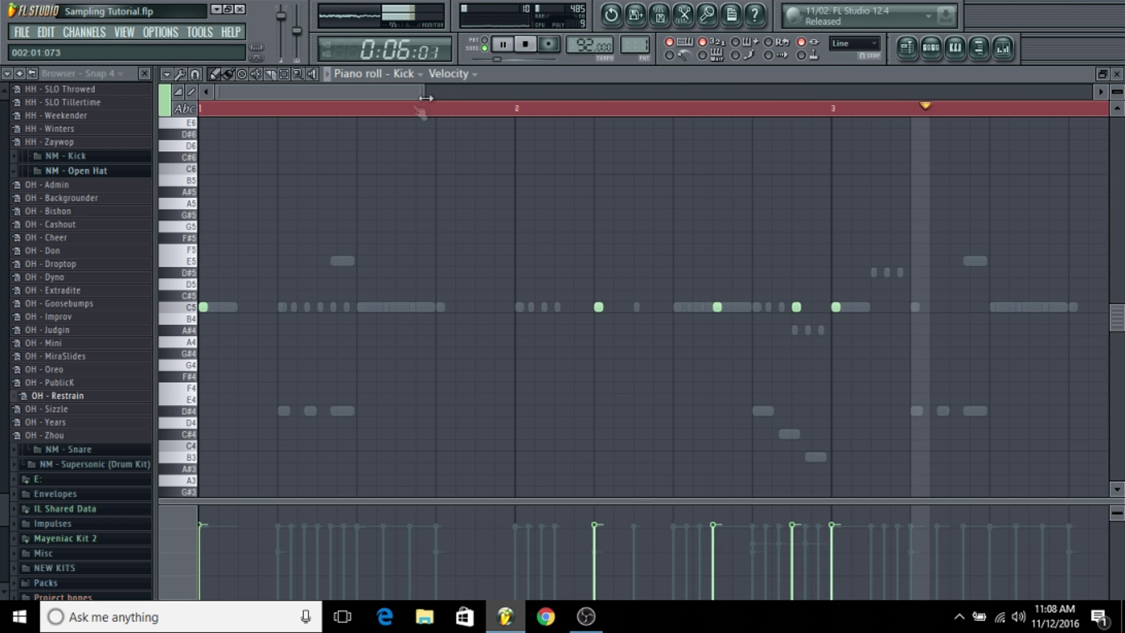
Place C5 kick notes at beats 2, 3.5 and 4.5 of bar 4 and at the start of bar 5
click(578, 307)
click(717, 306)
key(space)
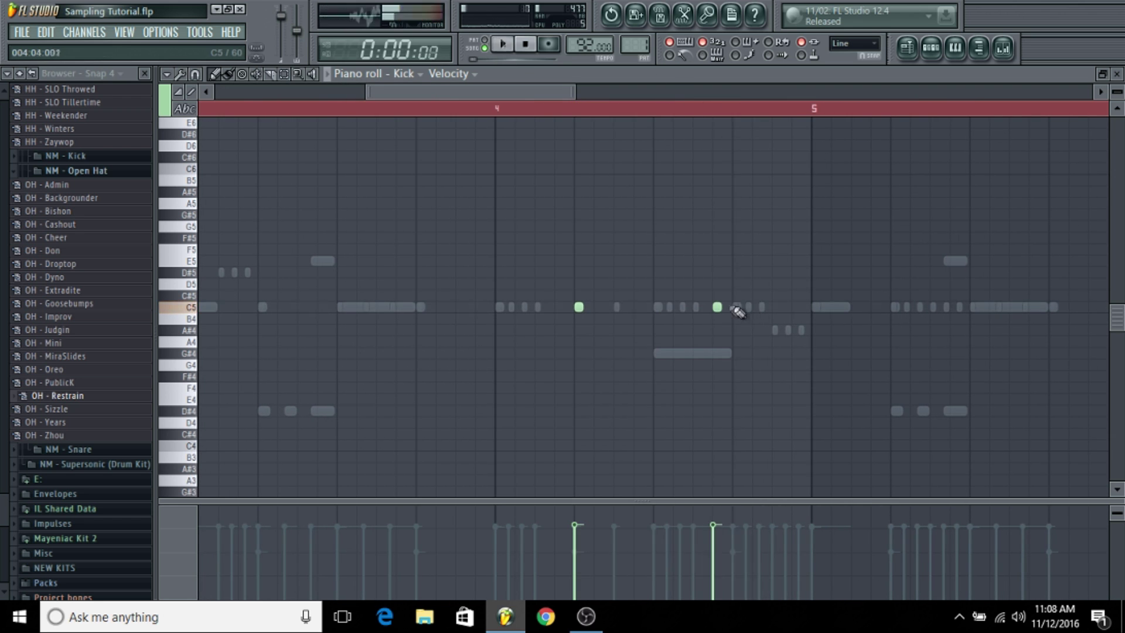
key(space)
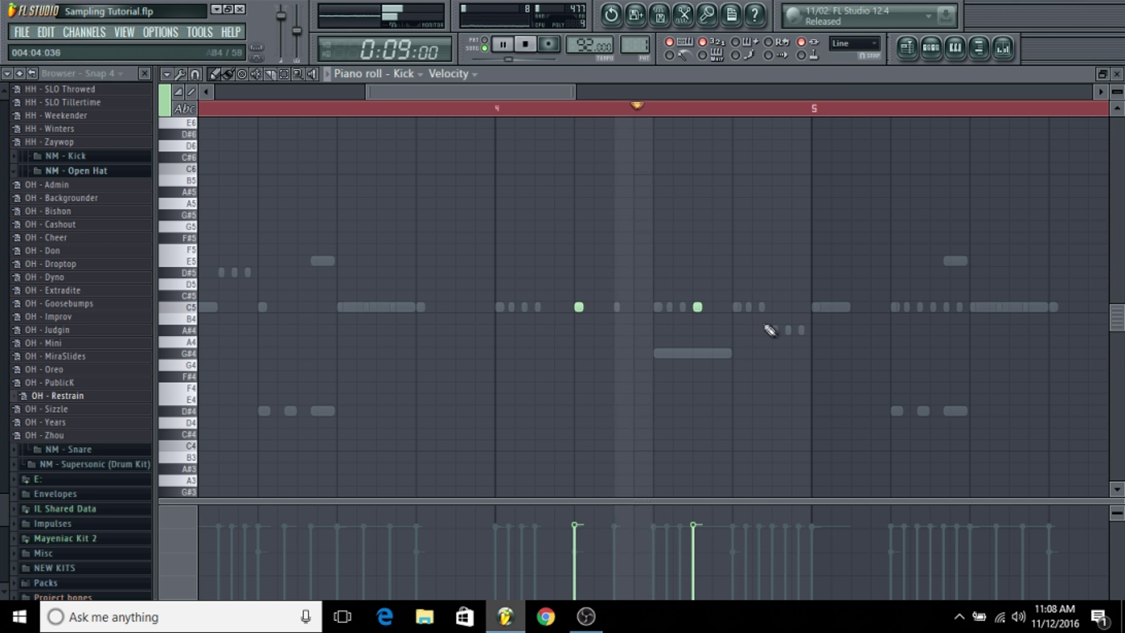
click(777, 306)
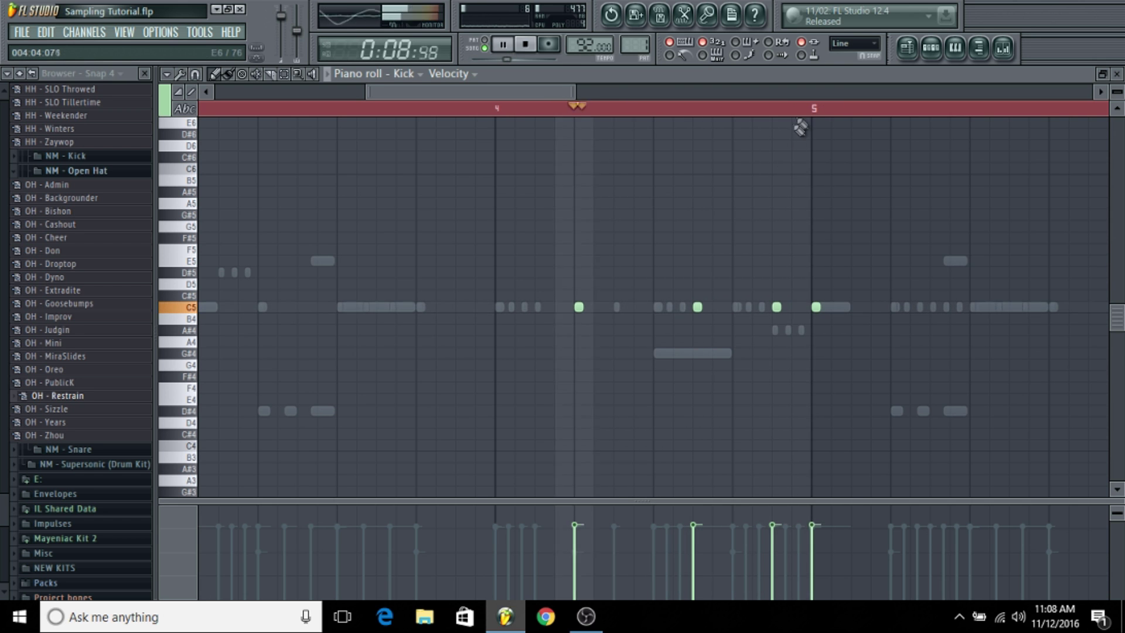
Place C5 kick notes at beats 1.5, 2, 3.5 and 4.5 of bar 6
scroll(808, 114, down, 3)
scroll(791, 237, down, 3)
drag(612, 94, 716, 95)
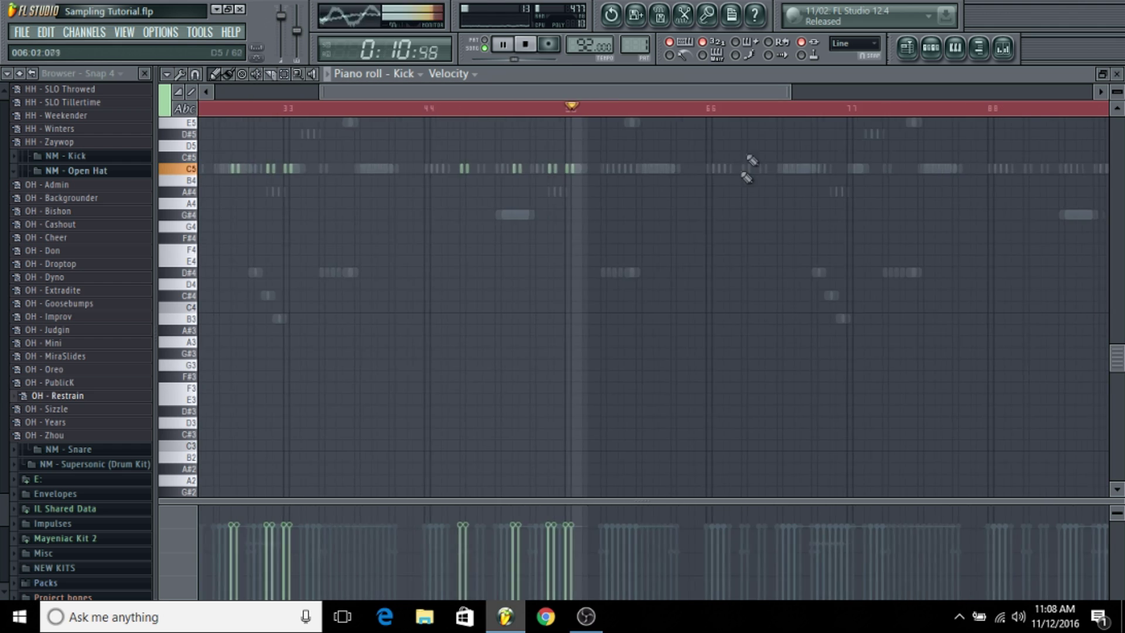
scroll(674, 208, up, 2)
click(725, 238)
click(739, 238)
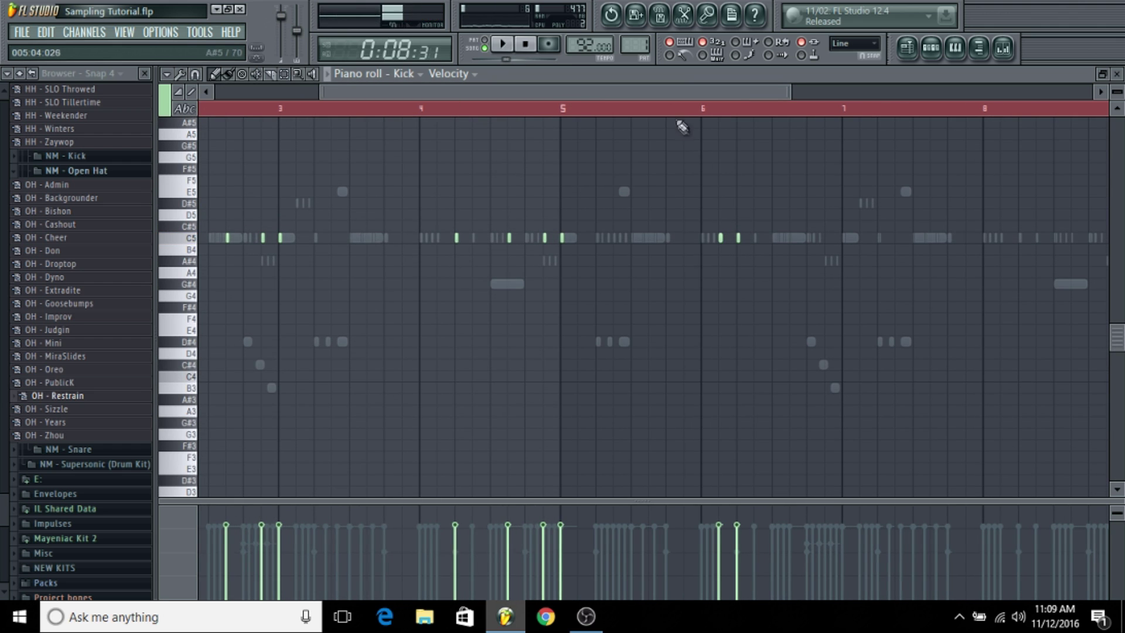
click(799, 238)
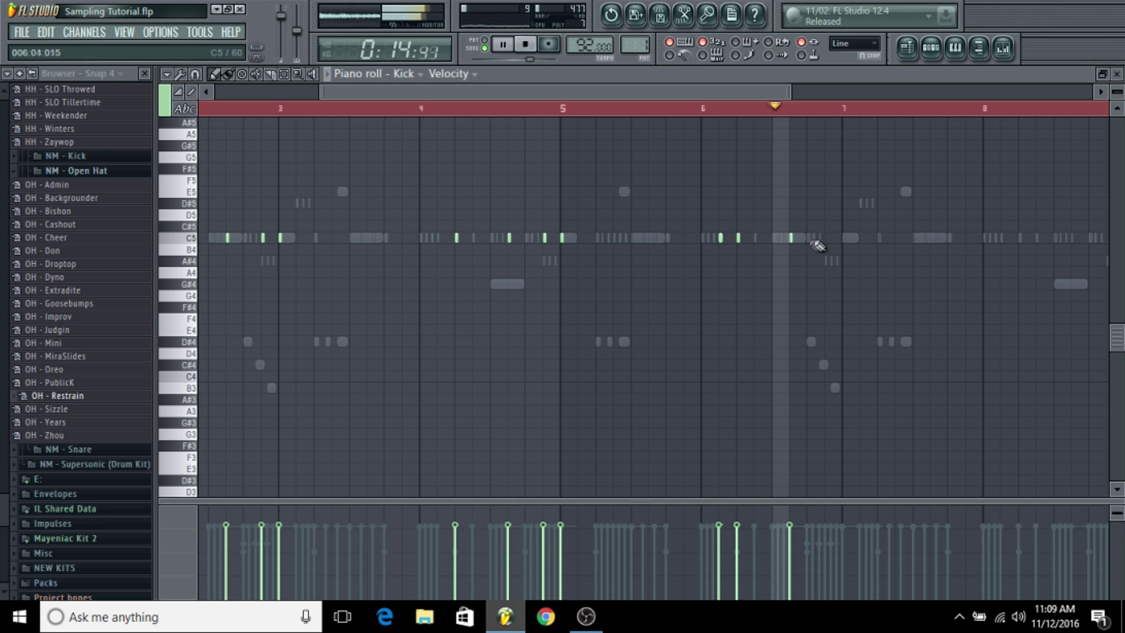
click(843, 238)
key(space)
key(space)
drag(844, 238, 826, 236)
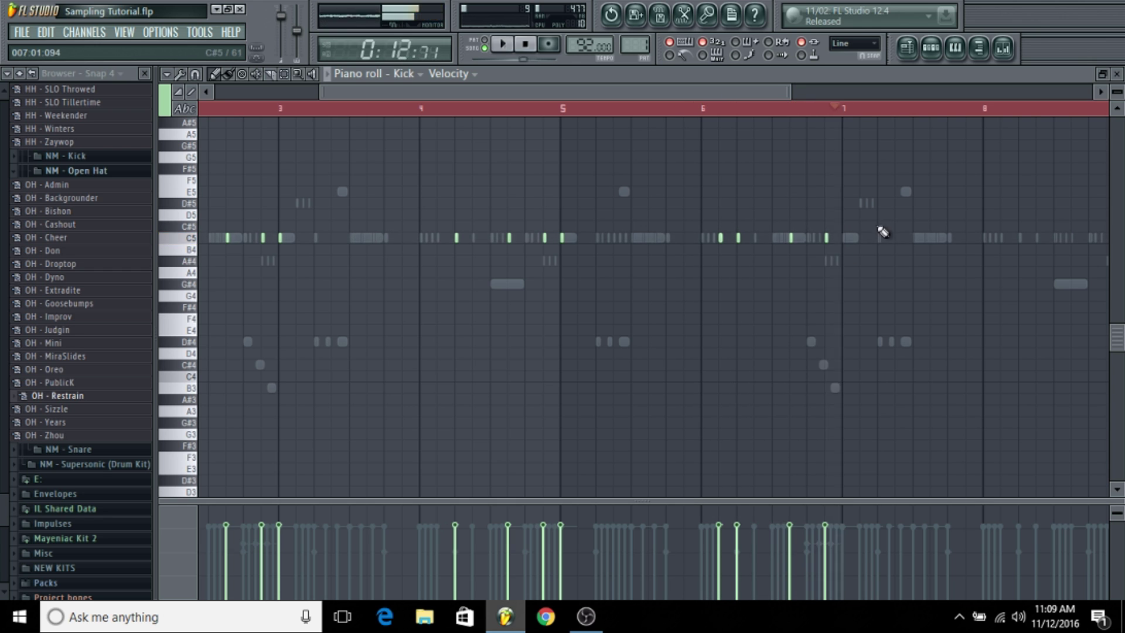
Place C5 kick notes at the start of bar 7 and at beats 1.5, 2, 3.5 and 4.5 of bar 8
drag(701, 89, 781, 90)
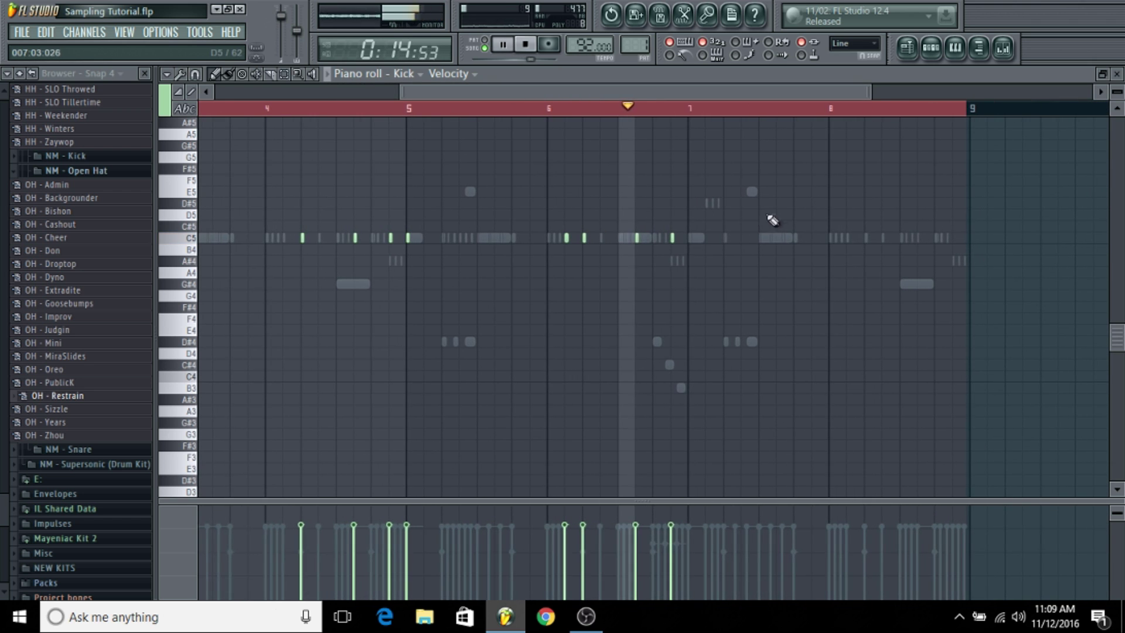
click(688, 237)
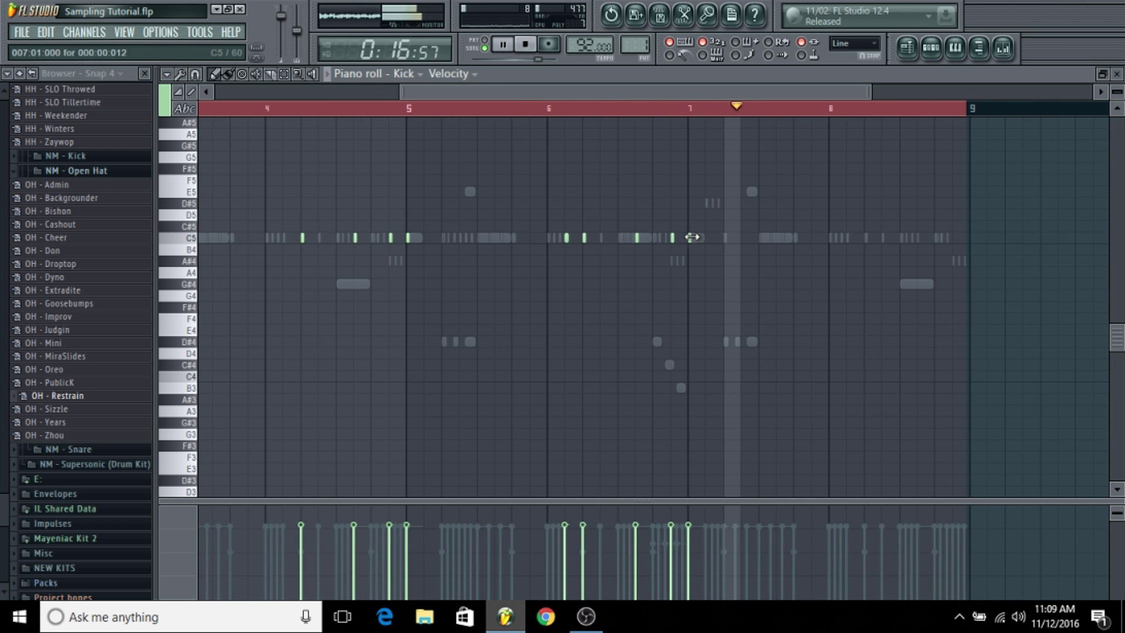
click(848, 237)
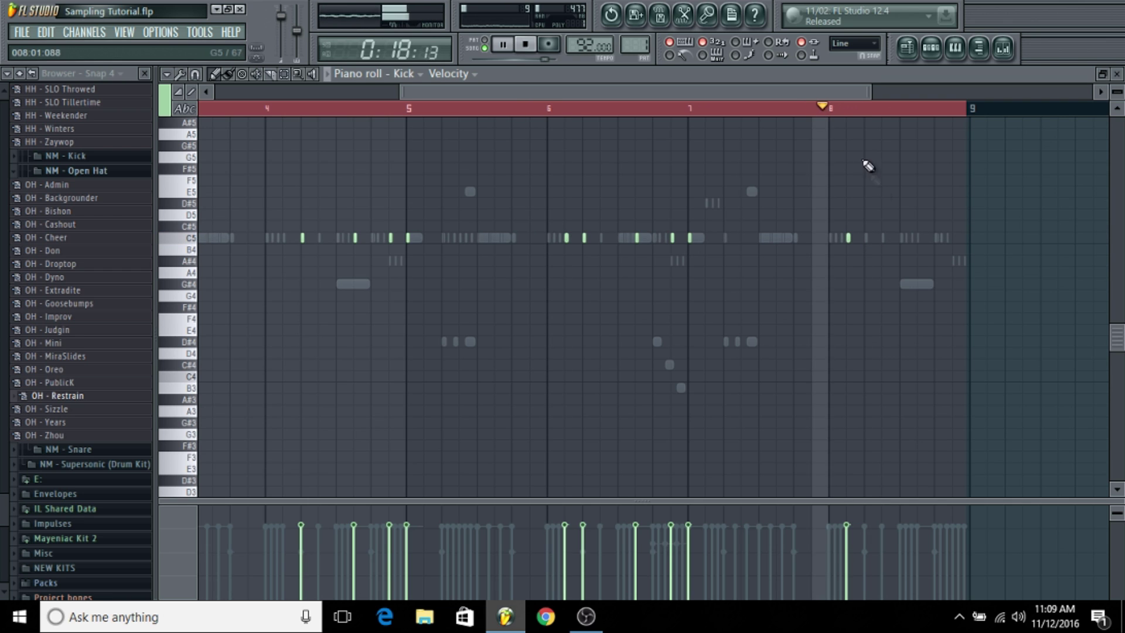
click(865, 237)
click(919, 237)
click(954, 237)
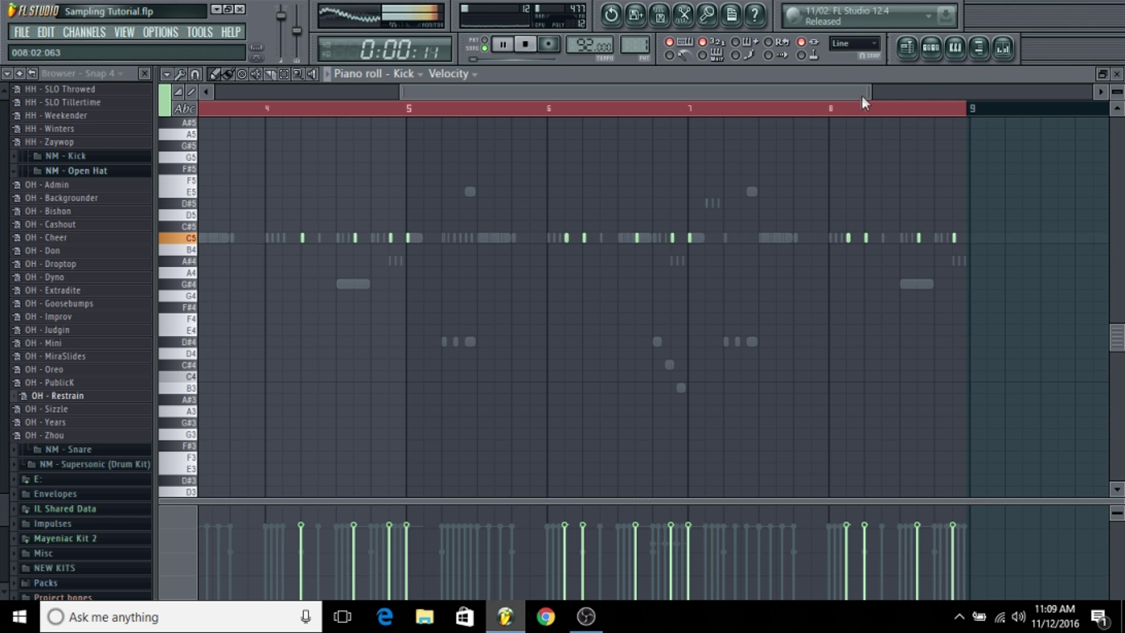
Load Fruity Parametric EQ 2 into the first effect slot of the Kick mixer track
scroll(855, 113, down, 3)
click(1002, 49)
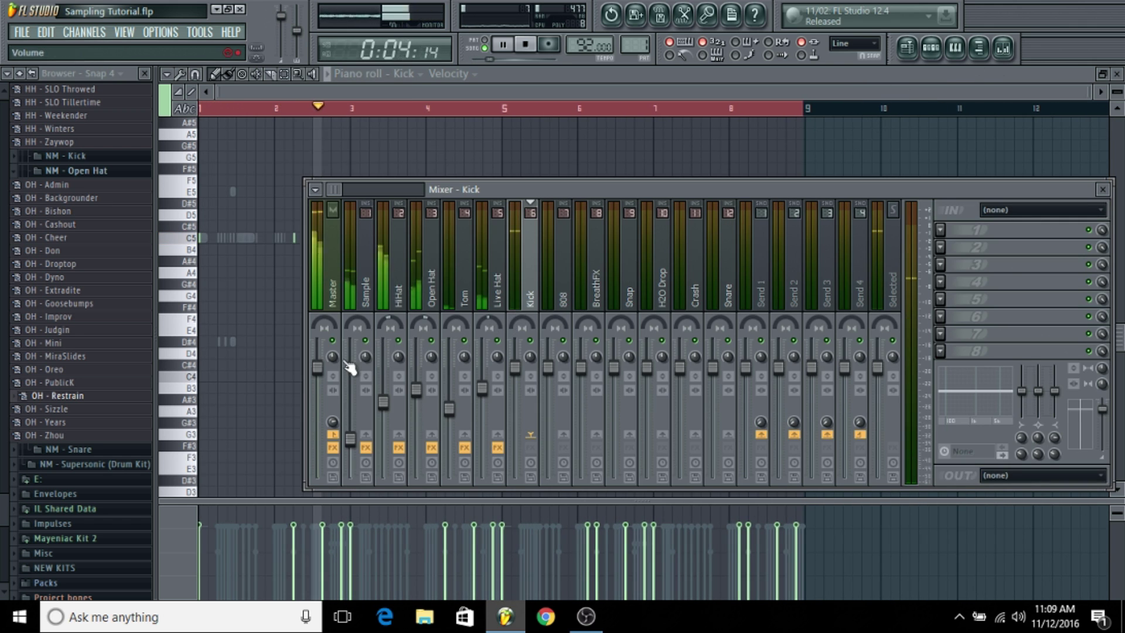
click(940, 230)
click(1031, 36)
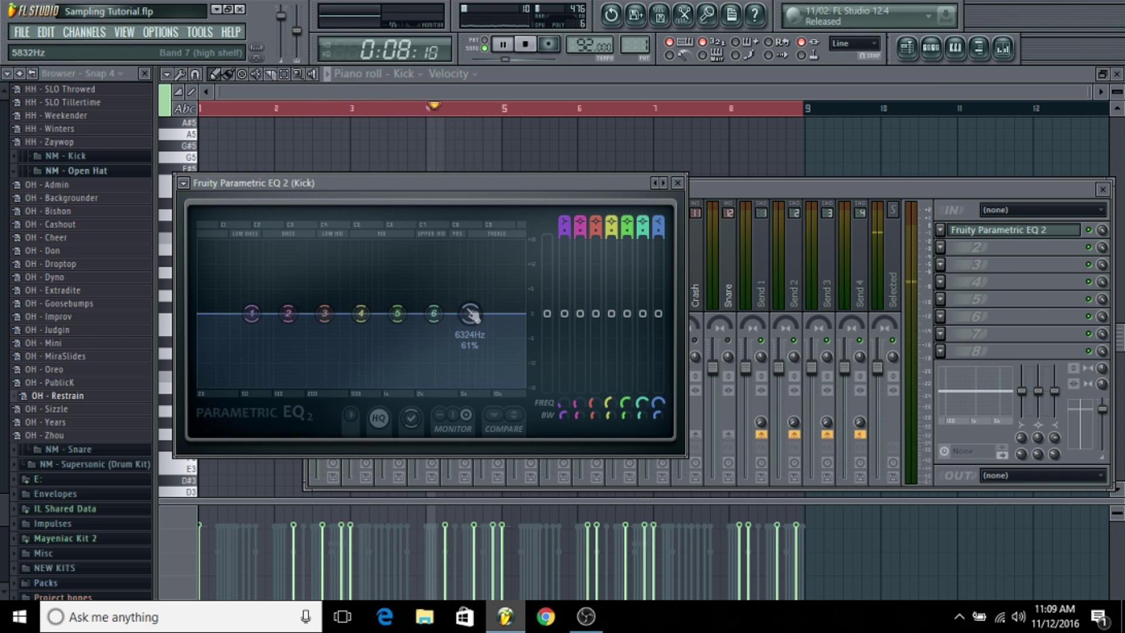
drag(430, 384, 378, 384)
Lower the Kick mixer track's volume to about -2.6 dB while comparing it against the full mix
click(757, 189)
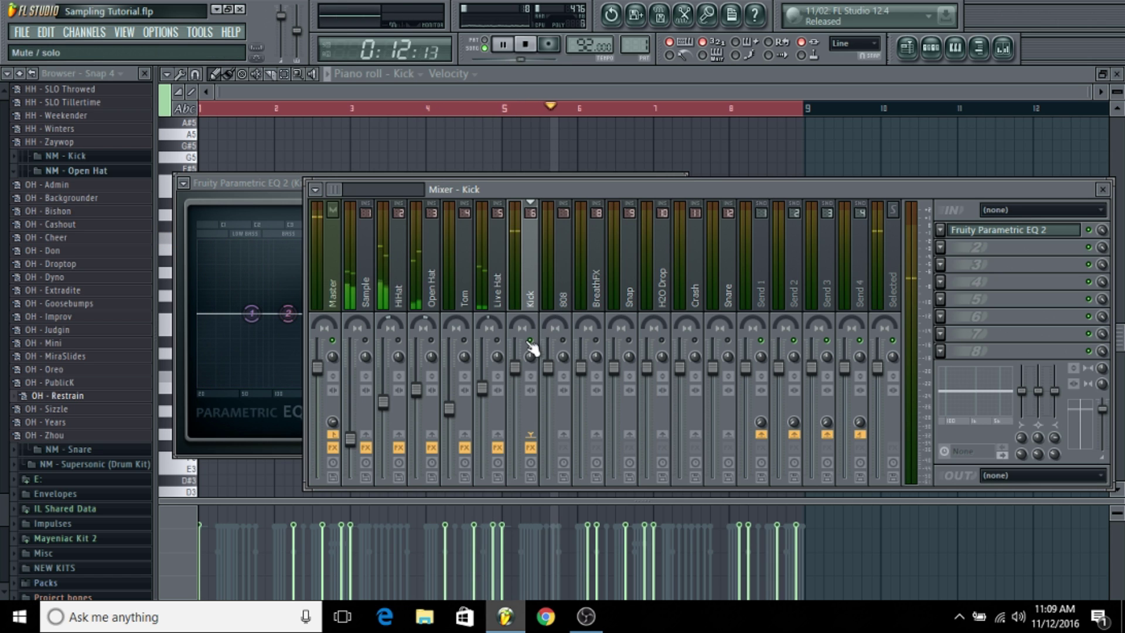
drag(332, 359, 332, 316)
drag(516, 369, 515, 382)
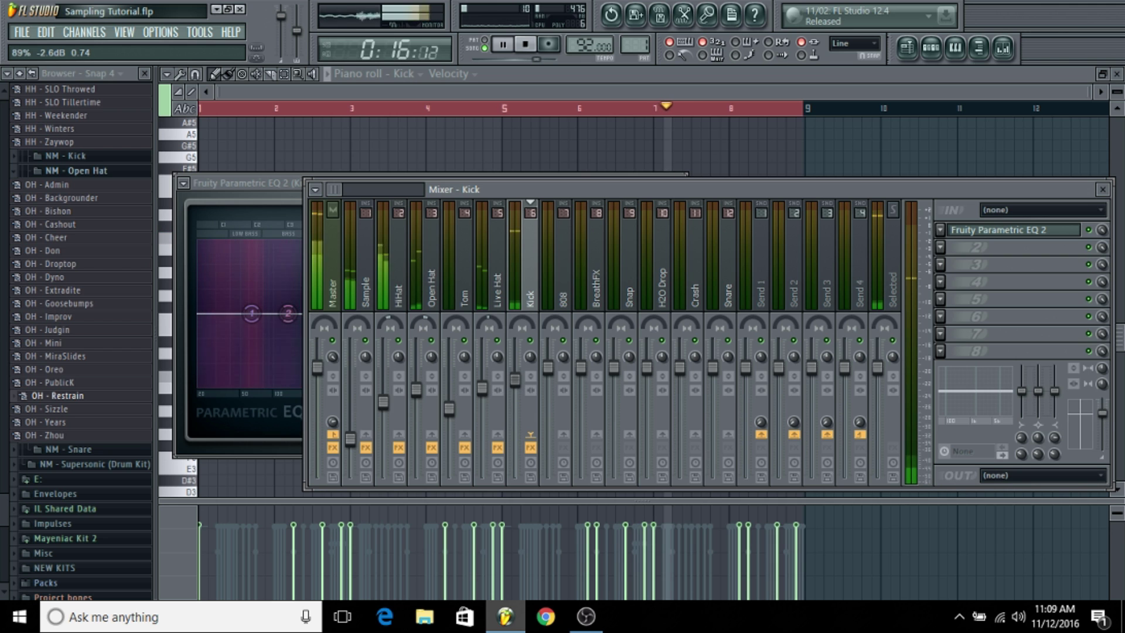
right_click(357, 359)
key(Escape)
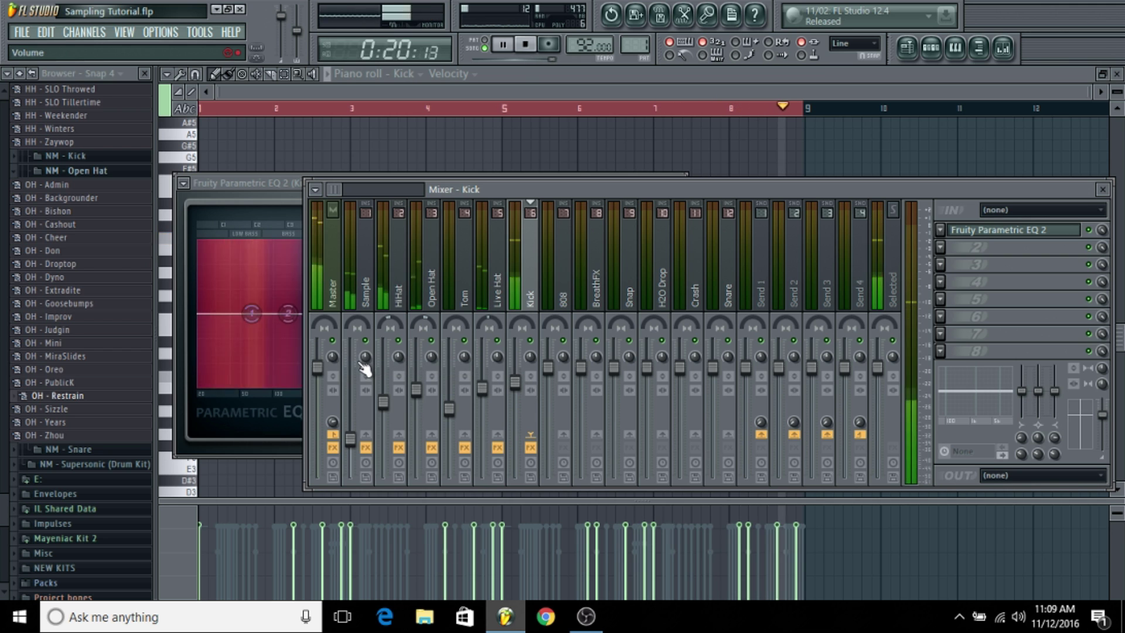
click(320, 361)
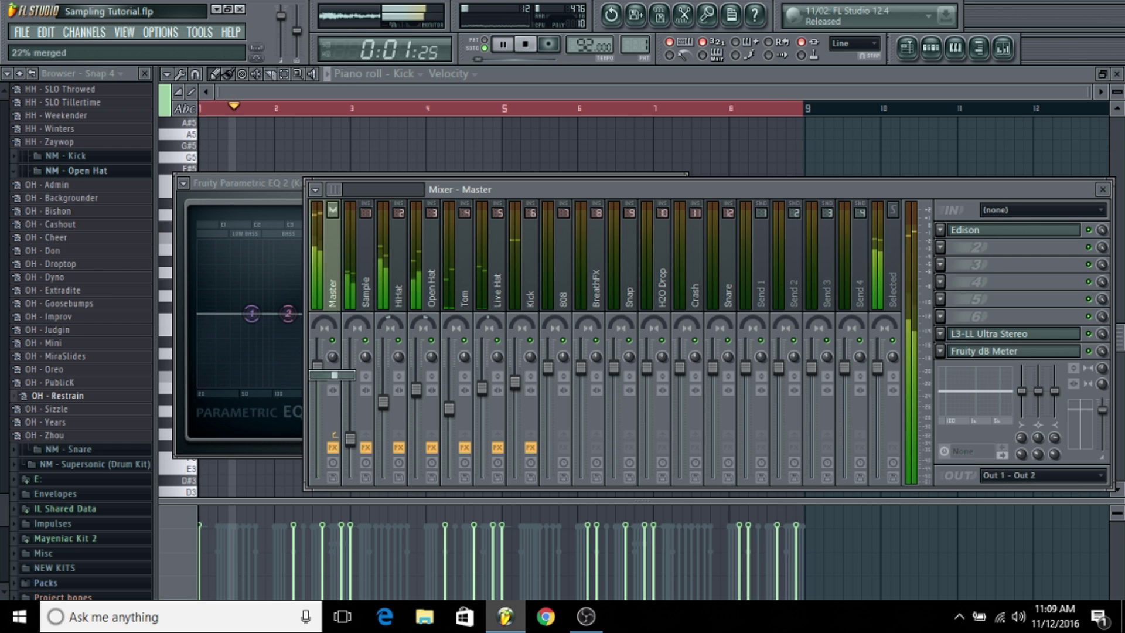
click(532, 392)
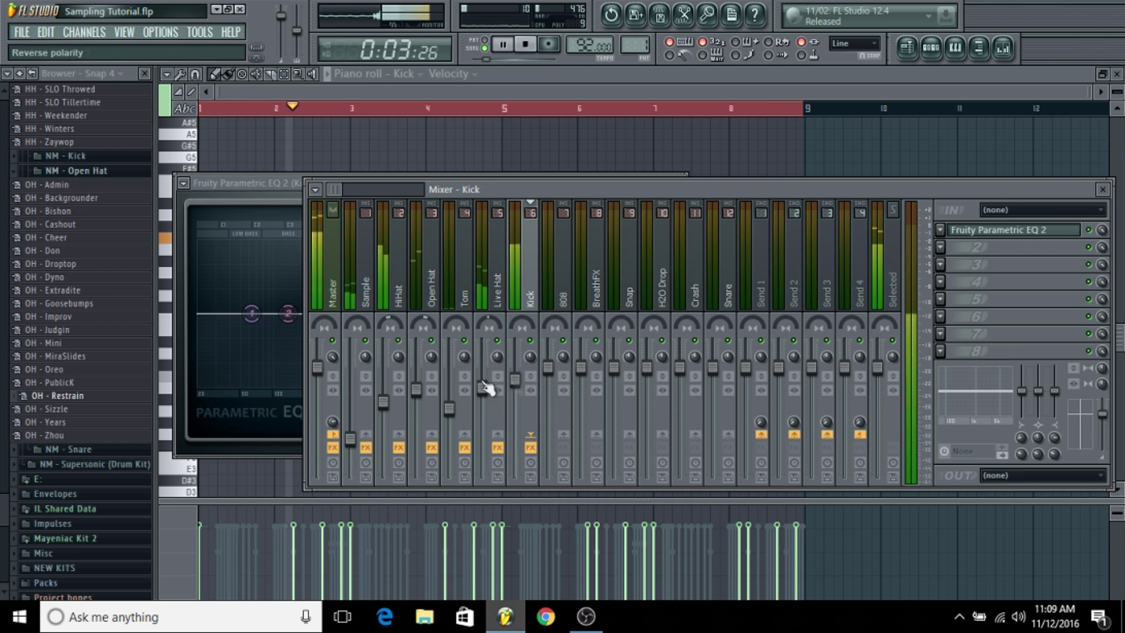
Lower the Kick mixer track's volume slightly further, checking it by ear against the other tracks
right_click(333, 355)
click(349, 360)
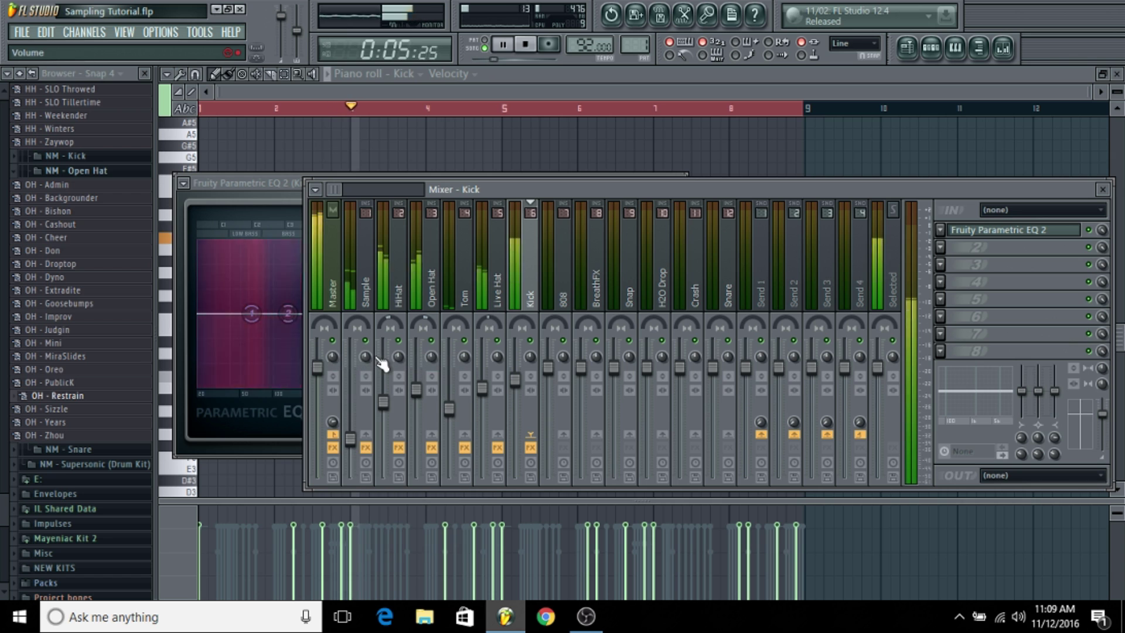
drag(337, 359, 336, 304)
click(515, 384)
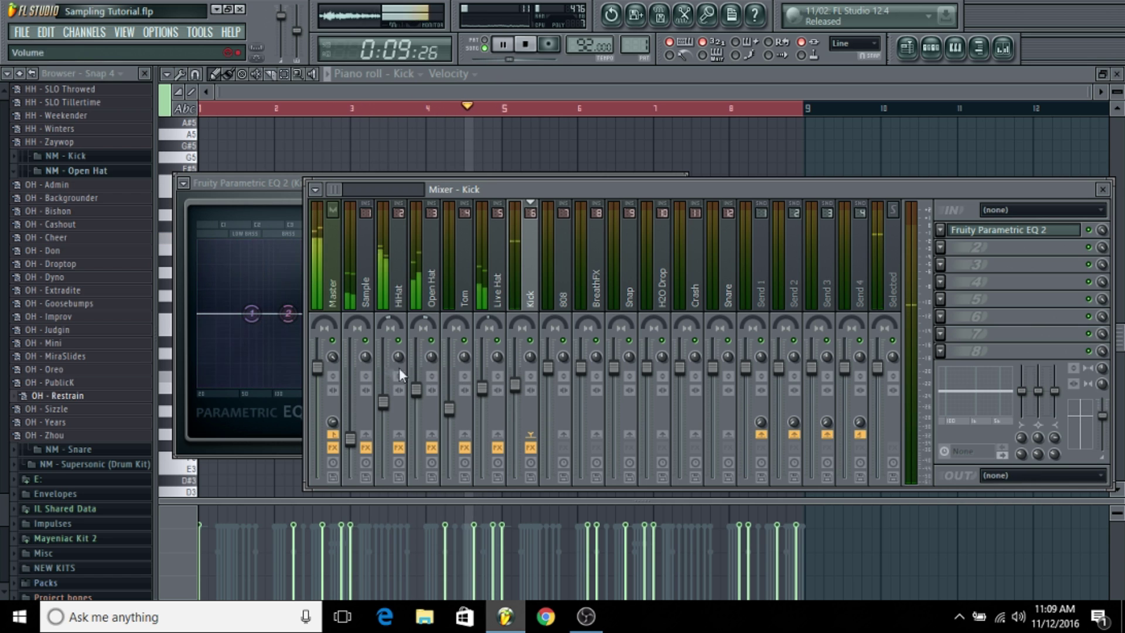
right_click(332, 354)
click(352, 364)
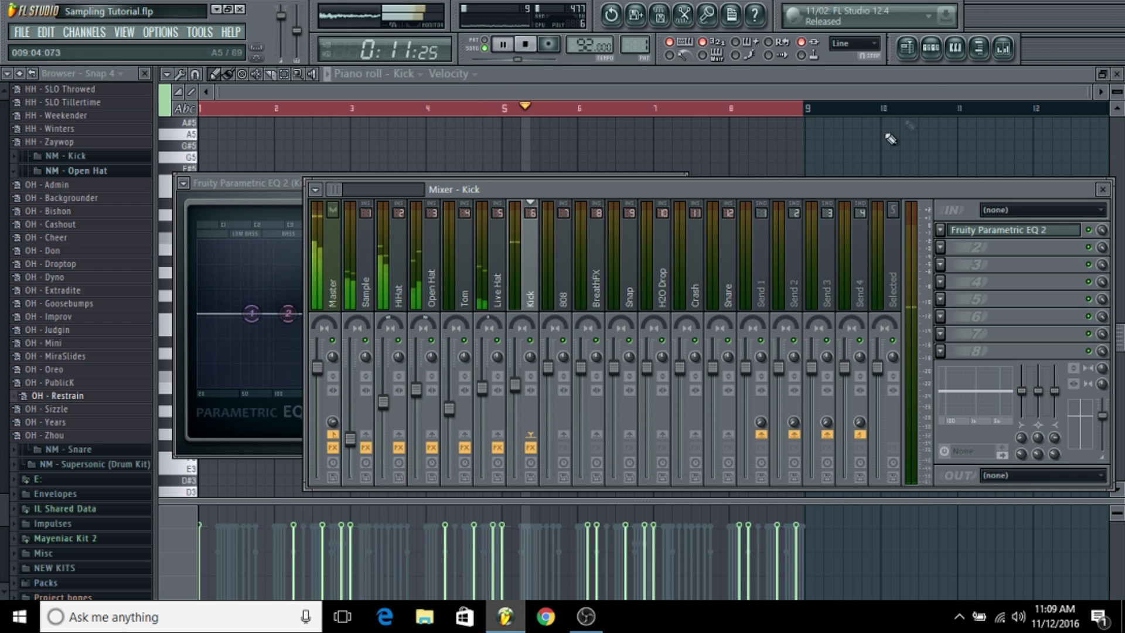
Open the 808 channel in the piano roll
click(934, 55)
click(448, 292)
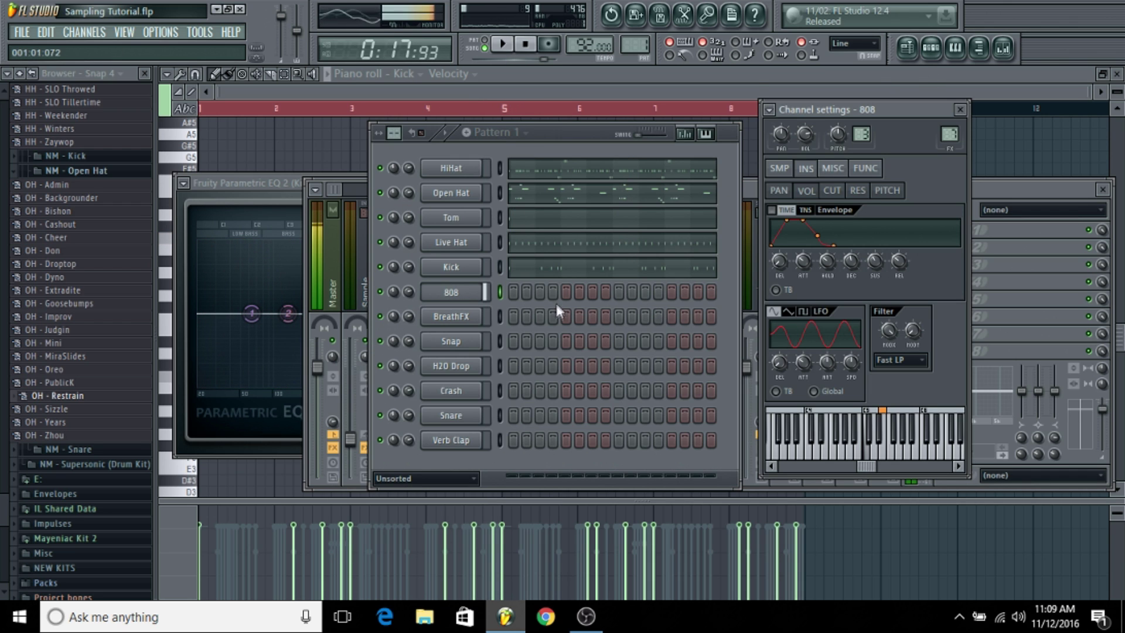
right_click(480, 297)
click(496, 300)
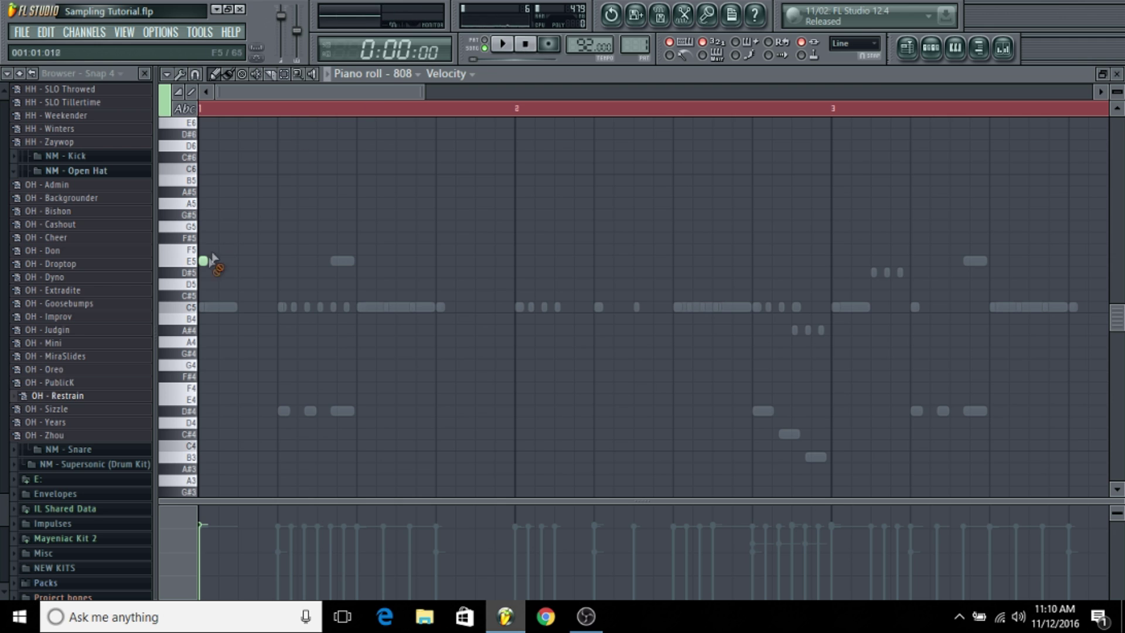
Copy the Kick channel's note pattern and paste it into the 808 channel
click(931, 50)
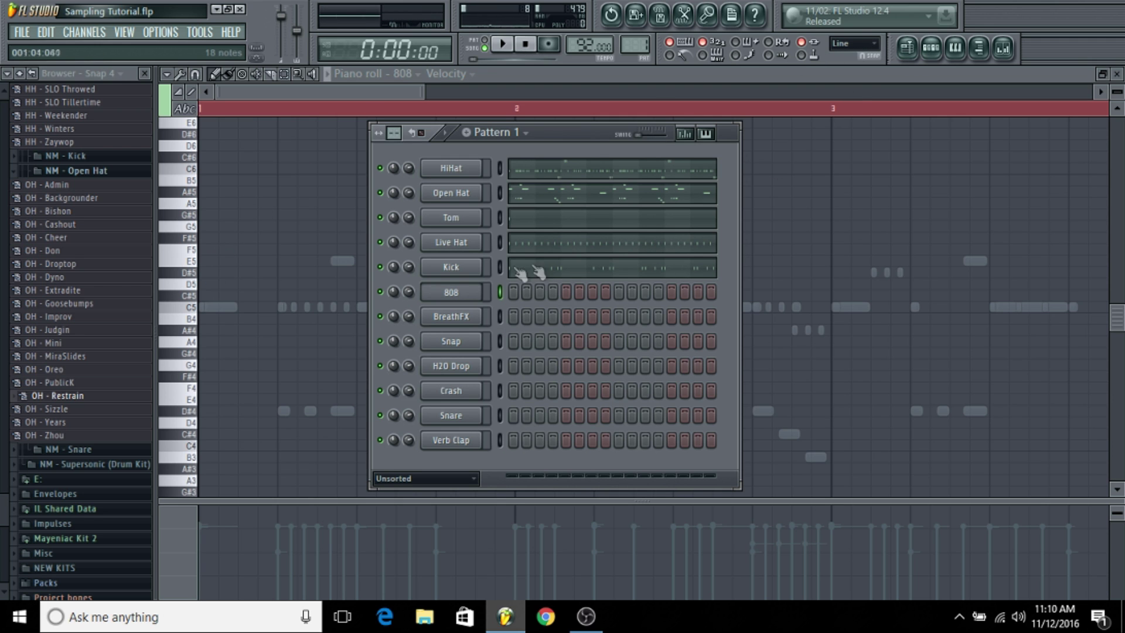
click(451, 269)
right_click(451, 269)
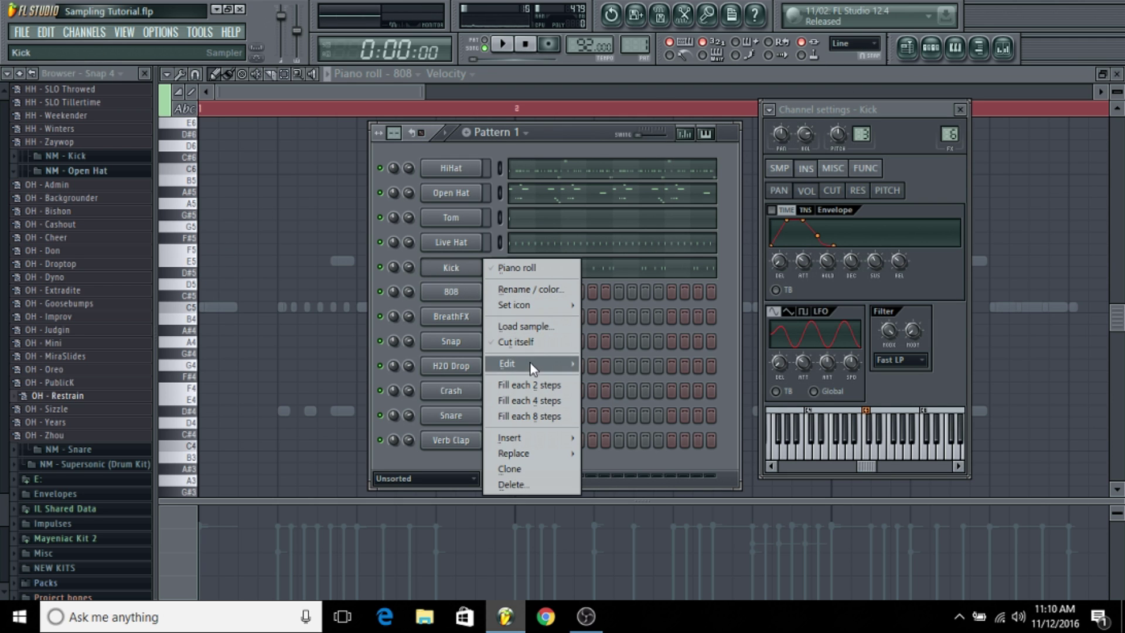
mouse_move(529, 364)
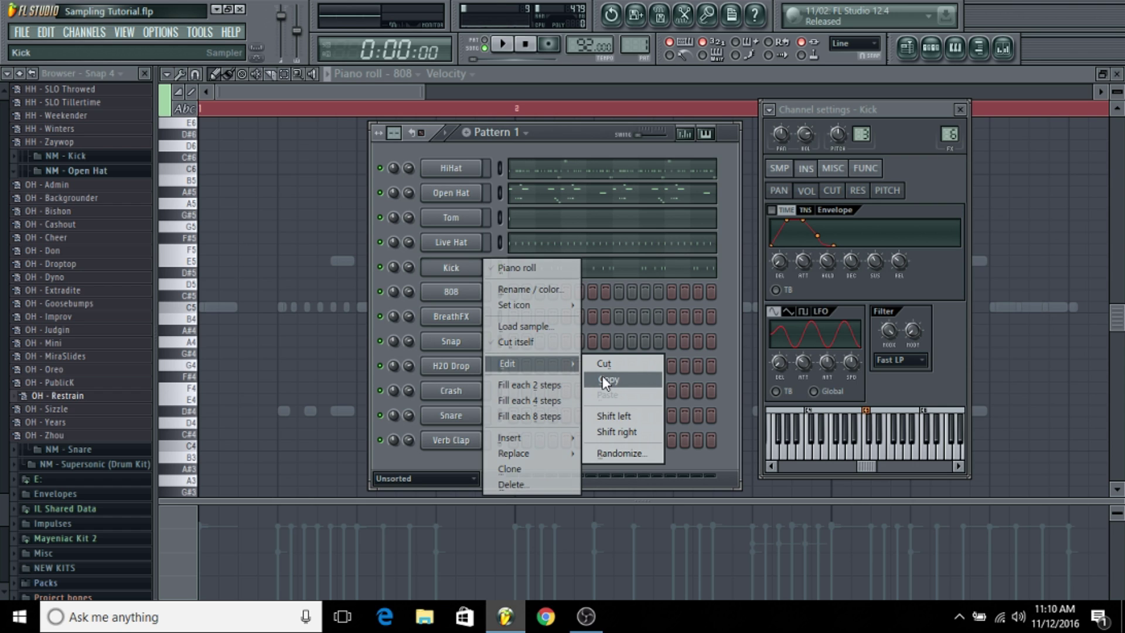
click(603, 379)
right_click(456, 290)
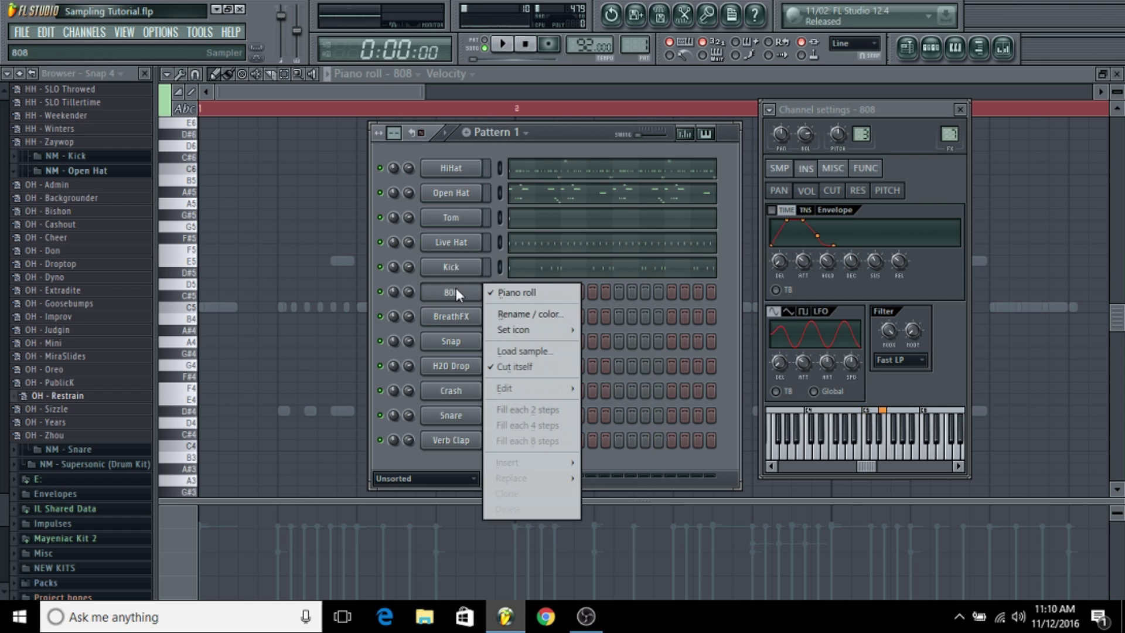
mouse_move(539, 383)
click(604, 420)
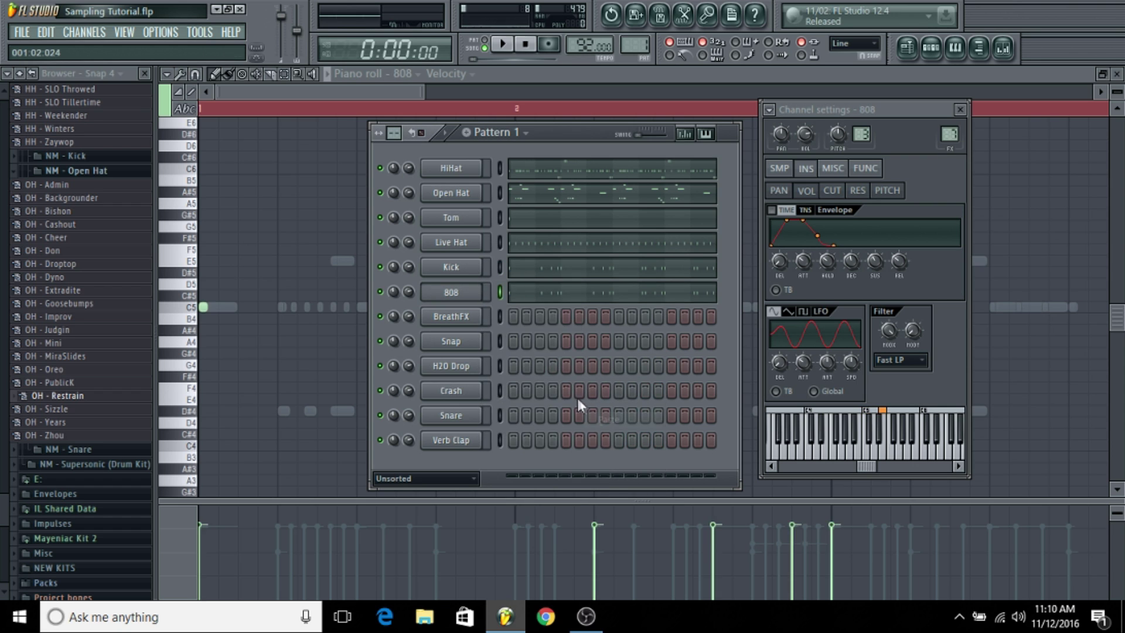
Transpose all the pasted 808 notes up to E5 in the piano roll and play them back
key(space)
key(space)
click(530, 293)
click(529, 293)
key(space)
key(space)
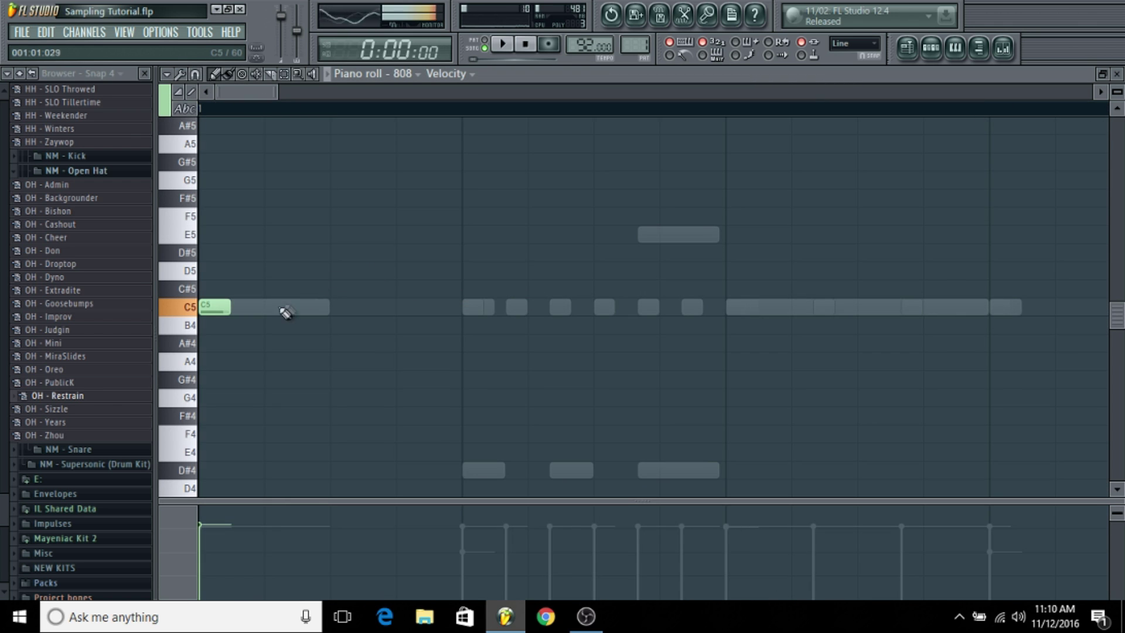
key(ctrl+a)
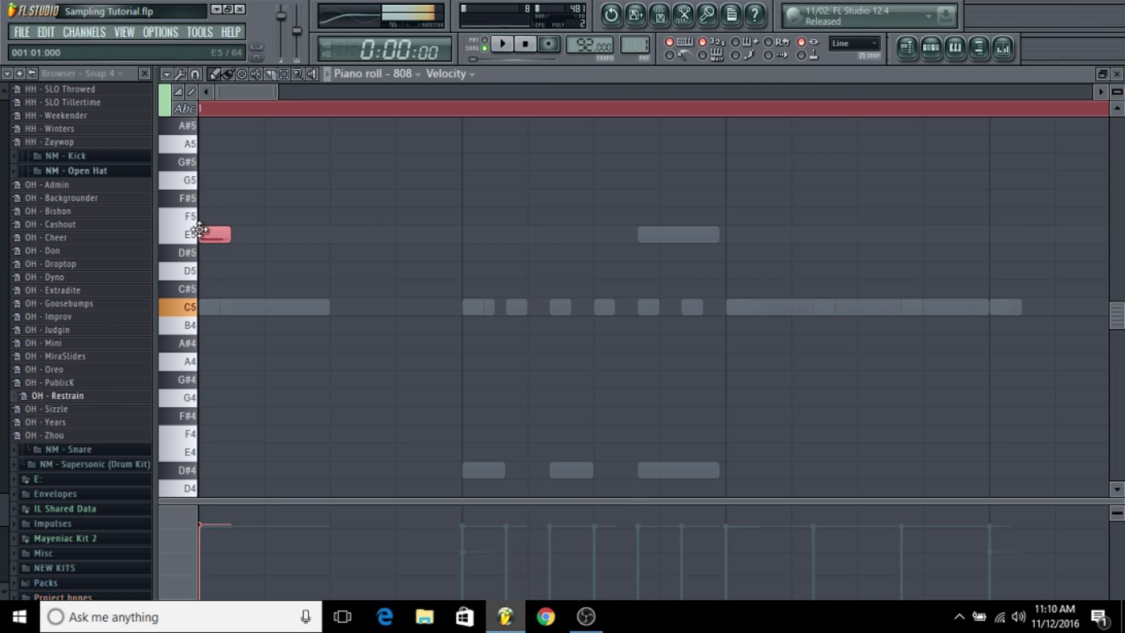
key(space)
drag(276, 92, 748, 93)
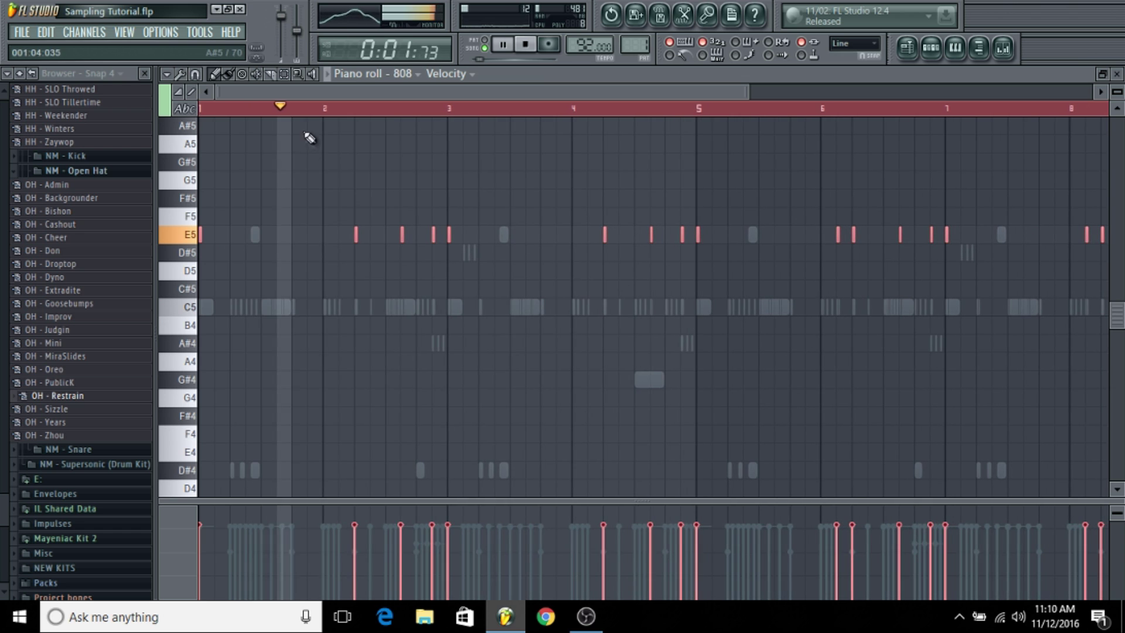
click(324, 109)
Lower the volume of the 808 mixer track while the beat plays
key(space)
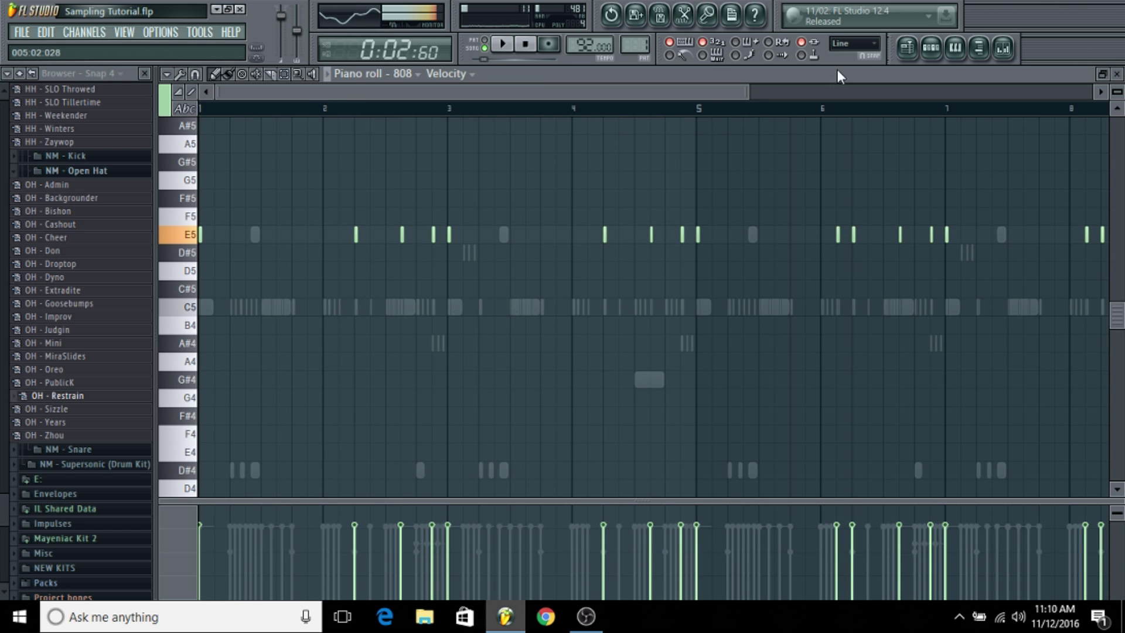
click(1010, 59)
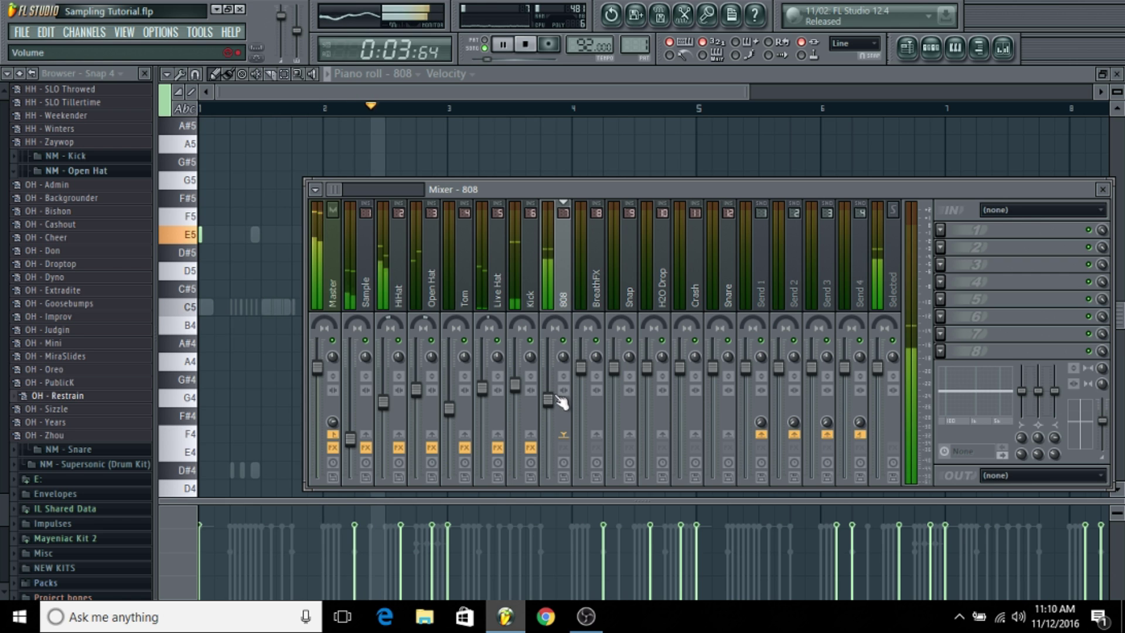
click(937, 53)
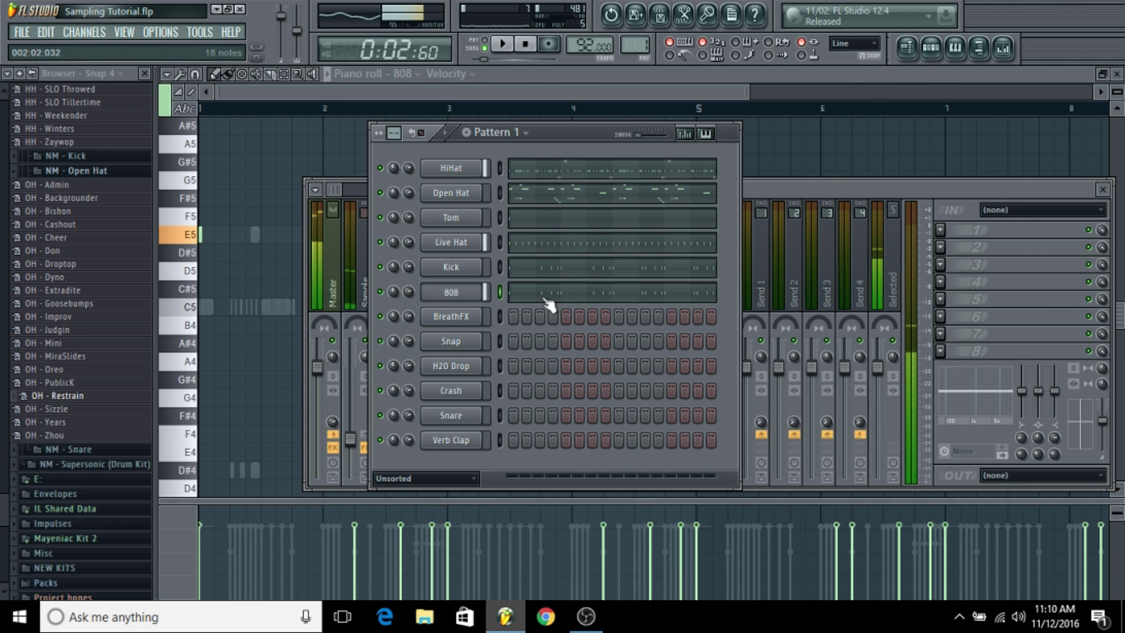
Move the 808 note at beat 2 of bar 2 down to C#5
click(549, 296)
scroll(337, 116, down, 5)
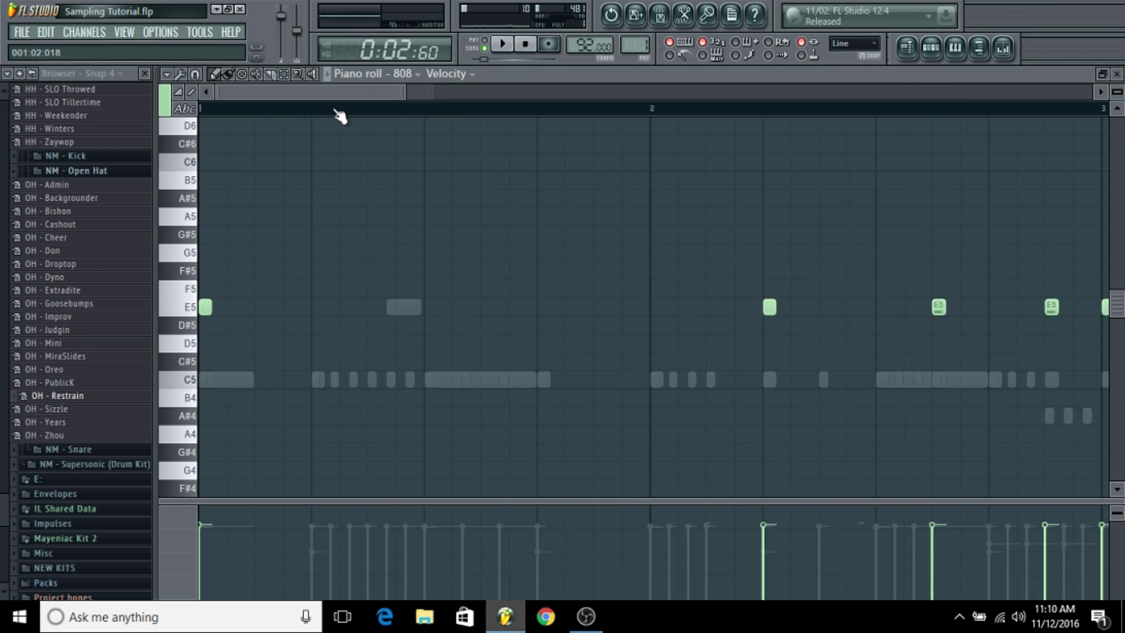
scroll(463, 185, down, 1)
key(space)
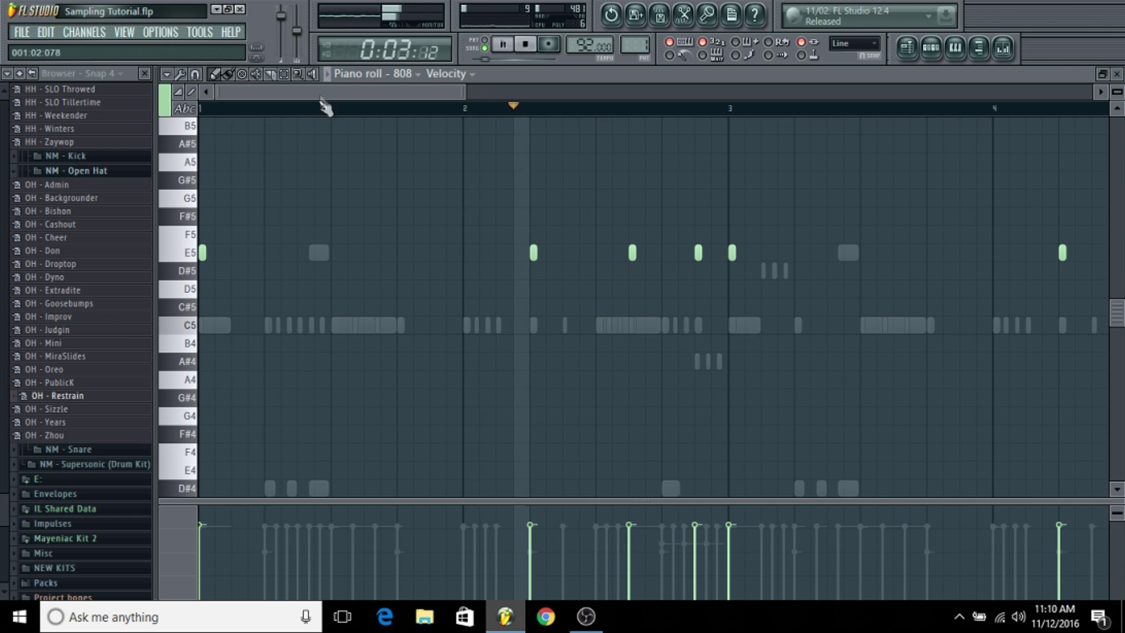
click(523, 46)
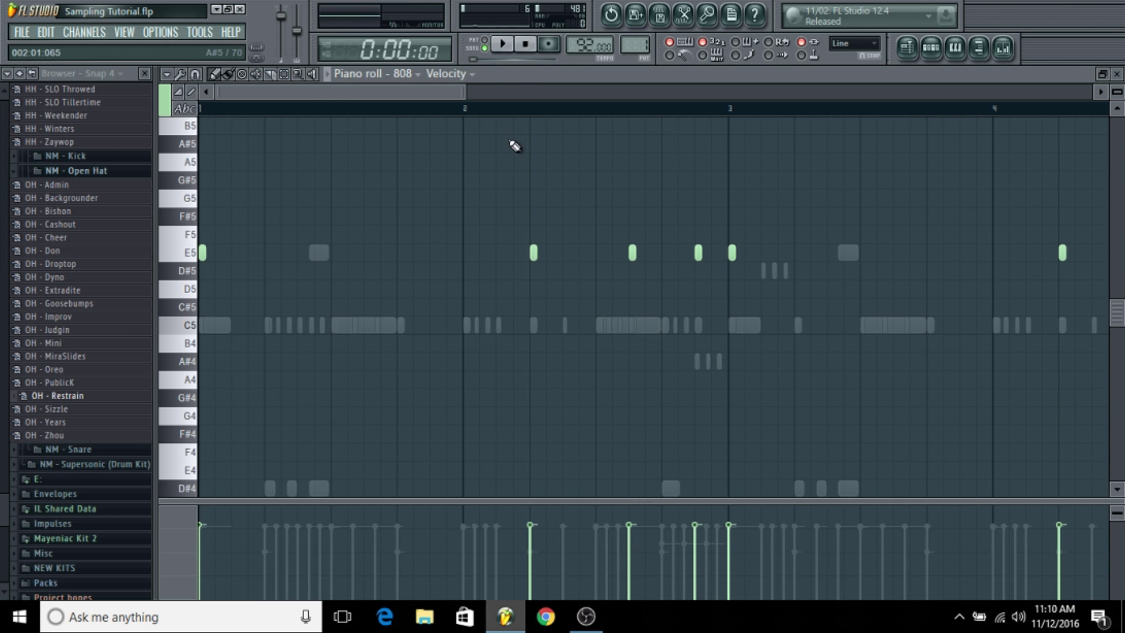
key(space)
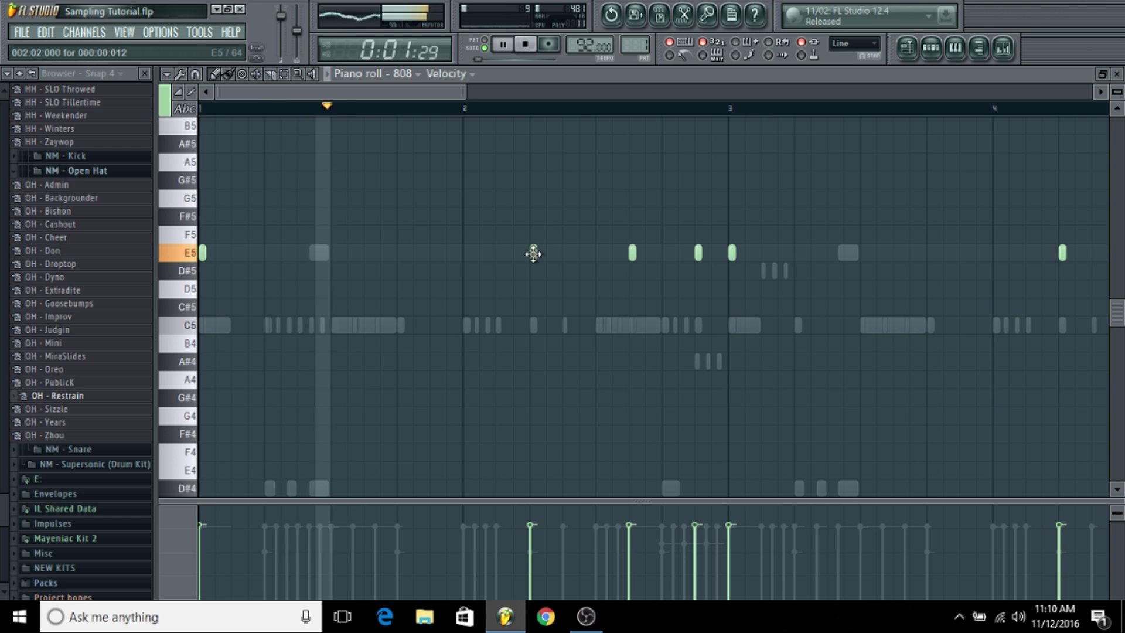
click(531, 307)
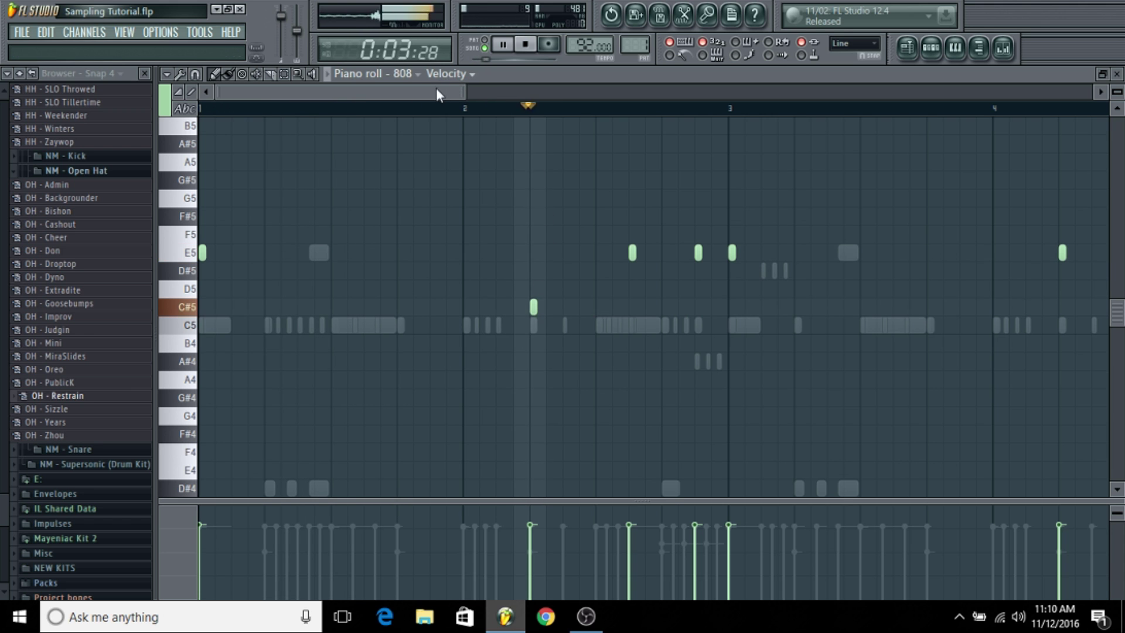
Try the 808 note at beat 3.5 of bar 2 on D#5, and delete that note
drag(442, 93, 467, 95)
key(space)
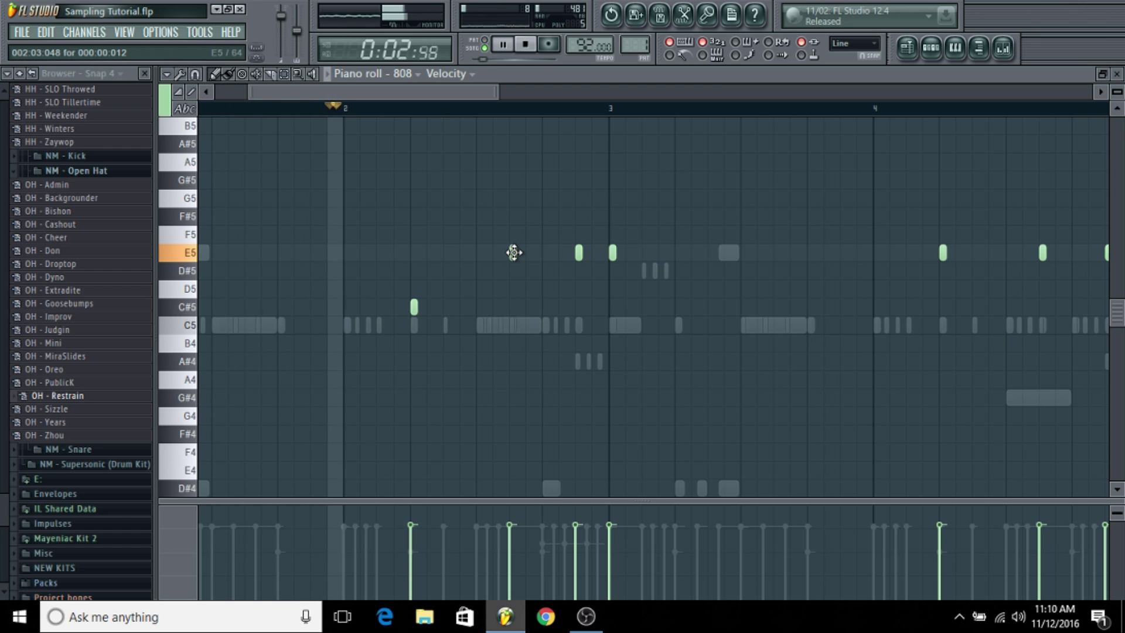
drag(513, 267, 516, 276)
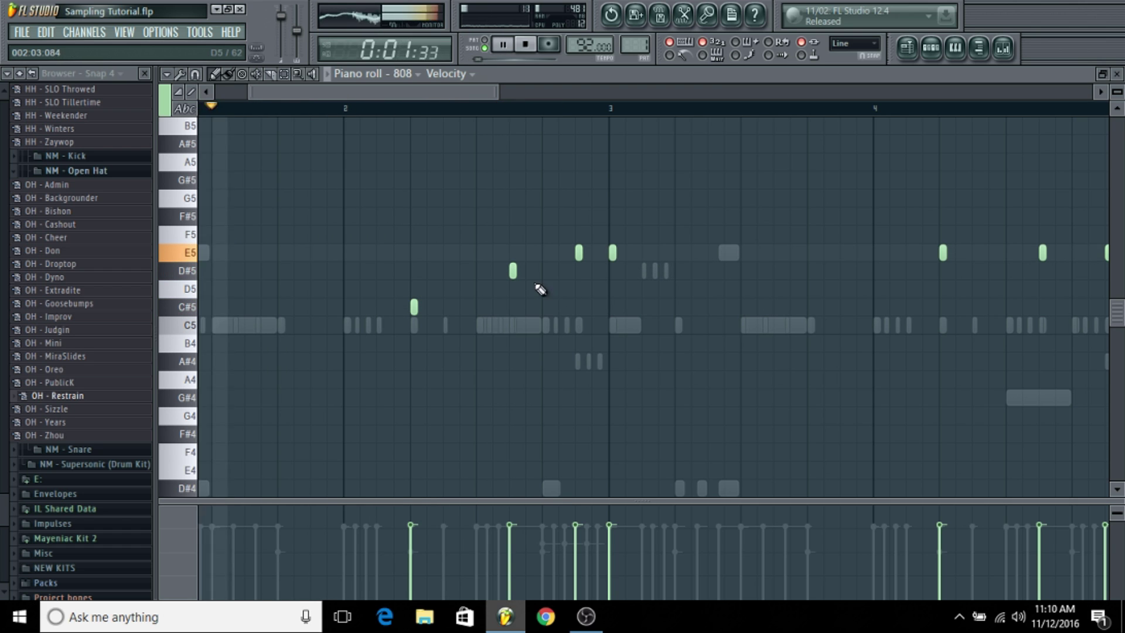
right_click(512, 271)
key(space)
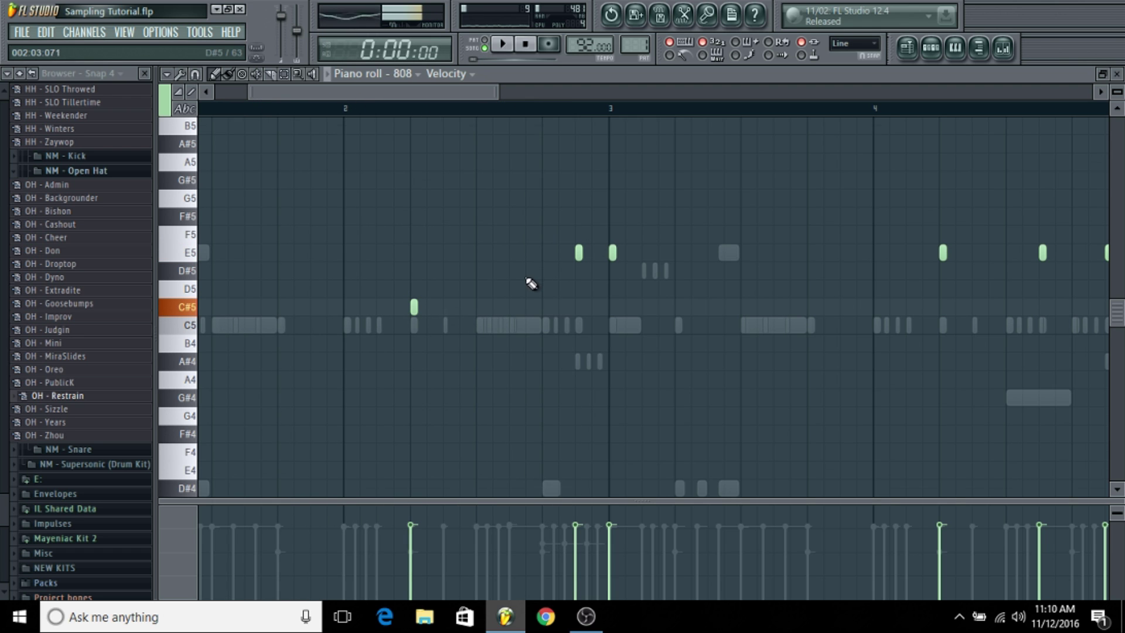
Move the 808 note at beat 4.5 of bar 2 up to D#6
scroll(531, 284, up, 1)
scroll(198, 159, up, 1)
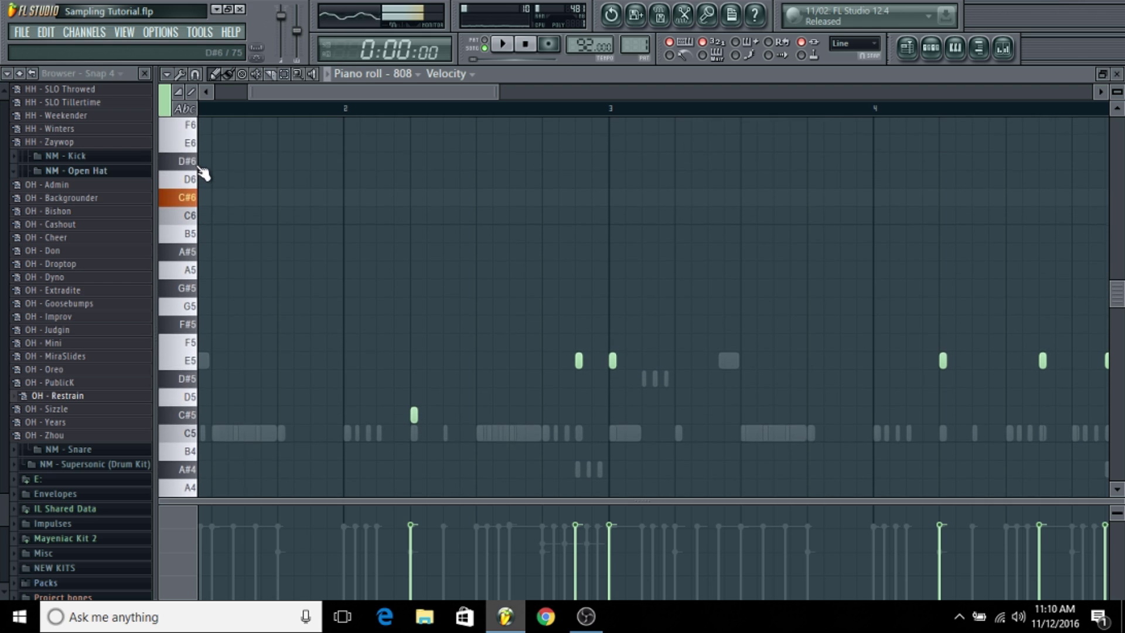
drag(577, 365, 580, 169)
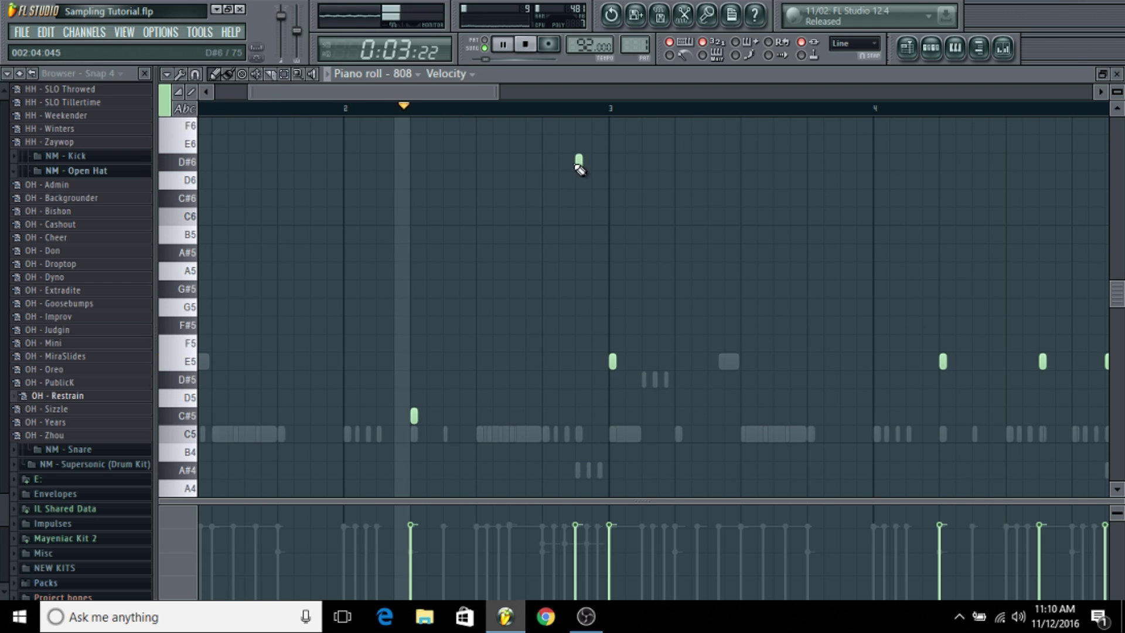
Move the 808 note at the start of bar 3 up to G#5
key(space)
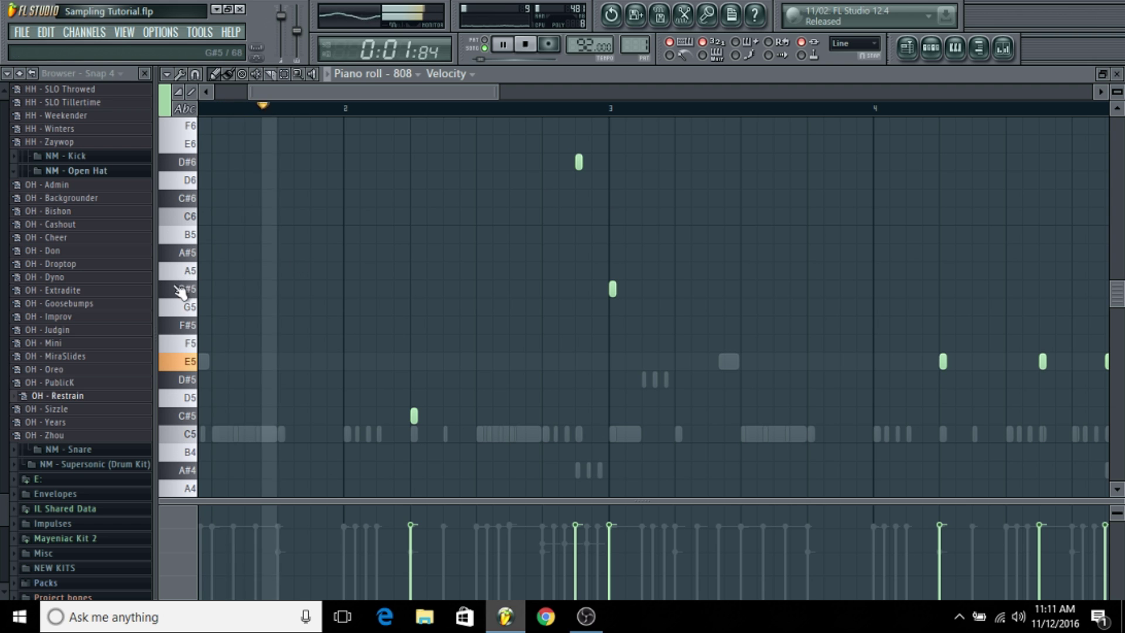
scroll(668, 112, up, 2)
scroll(668, 113, up, 1)
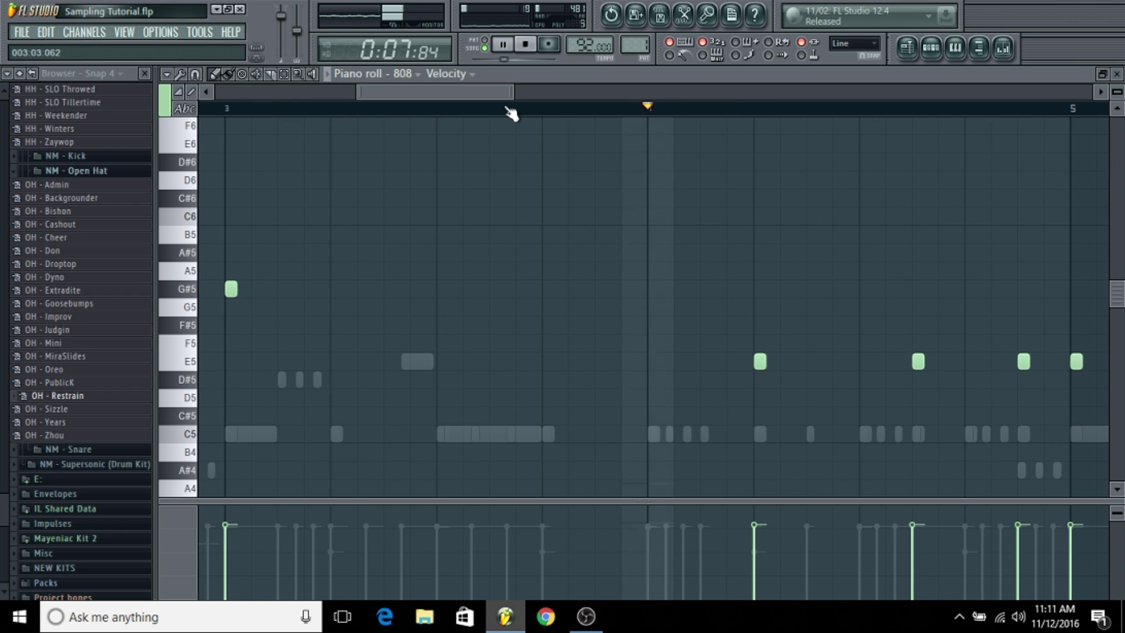
Move the three 808 notes in bar 4, at beats 2, 3.5 and 4.5, up to F#5
key(space)
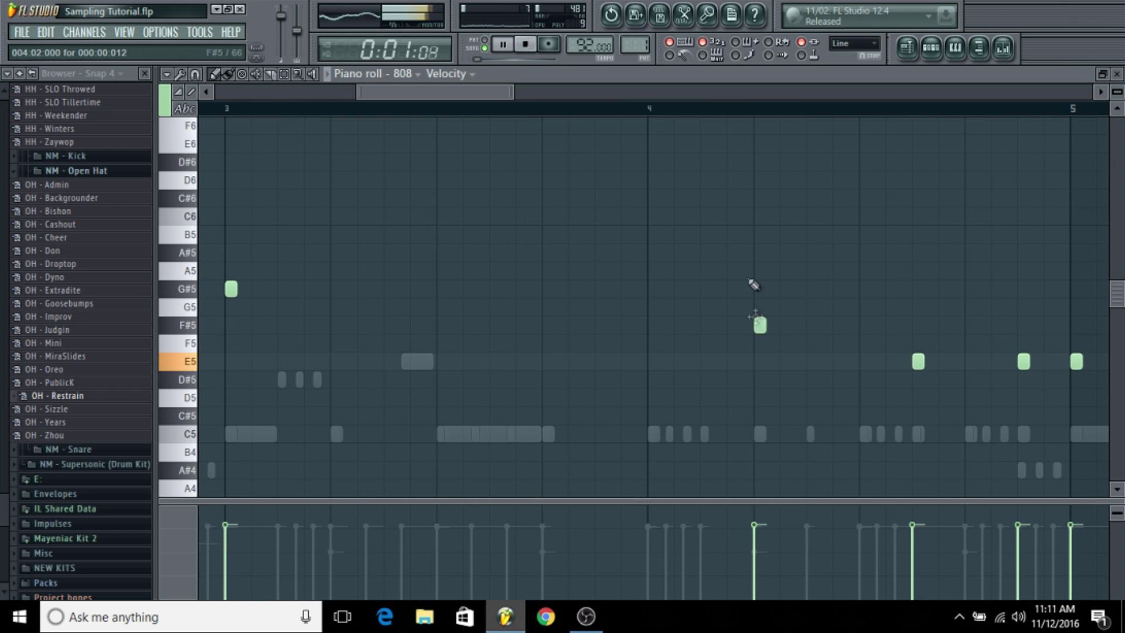
click(696, 110)
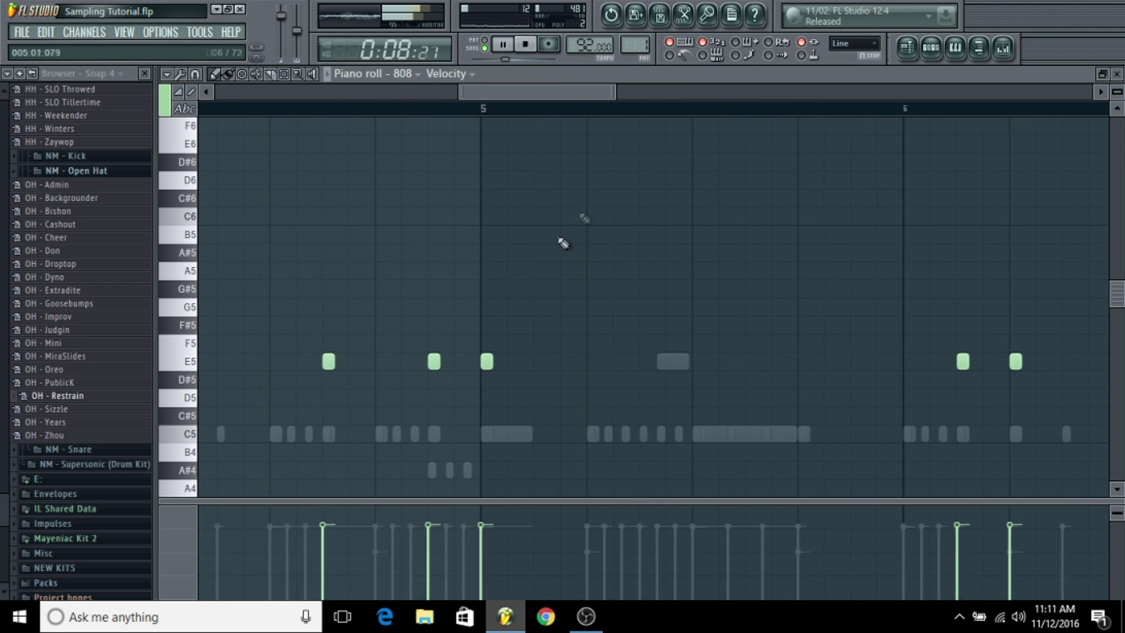
drag(328, 359, 331, 317)
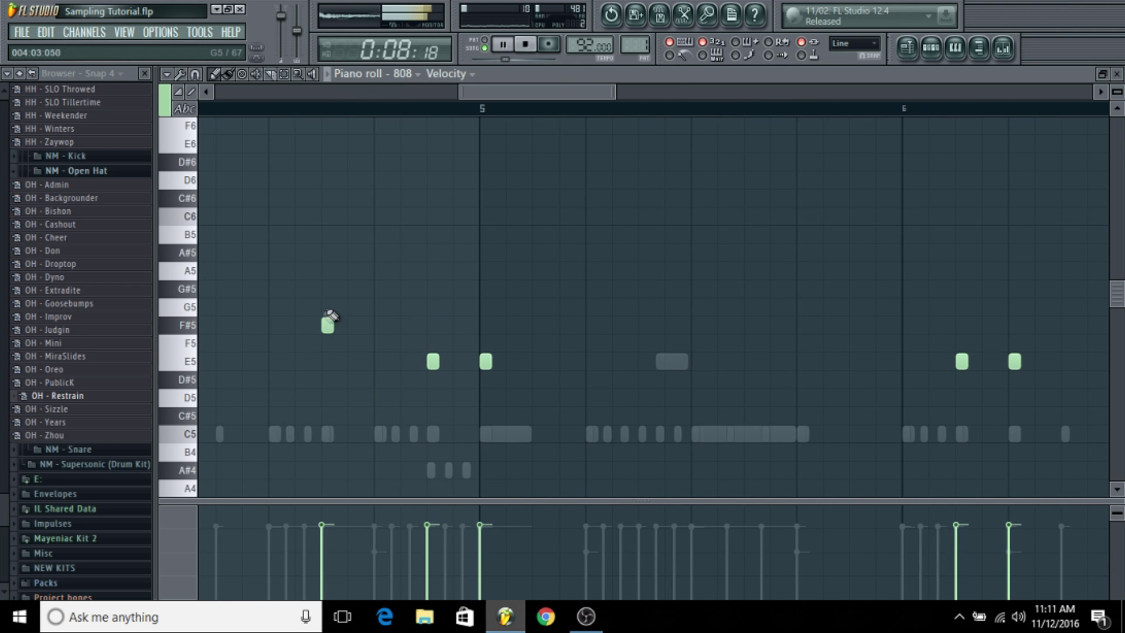
drag(431, 361, 433, 326)
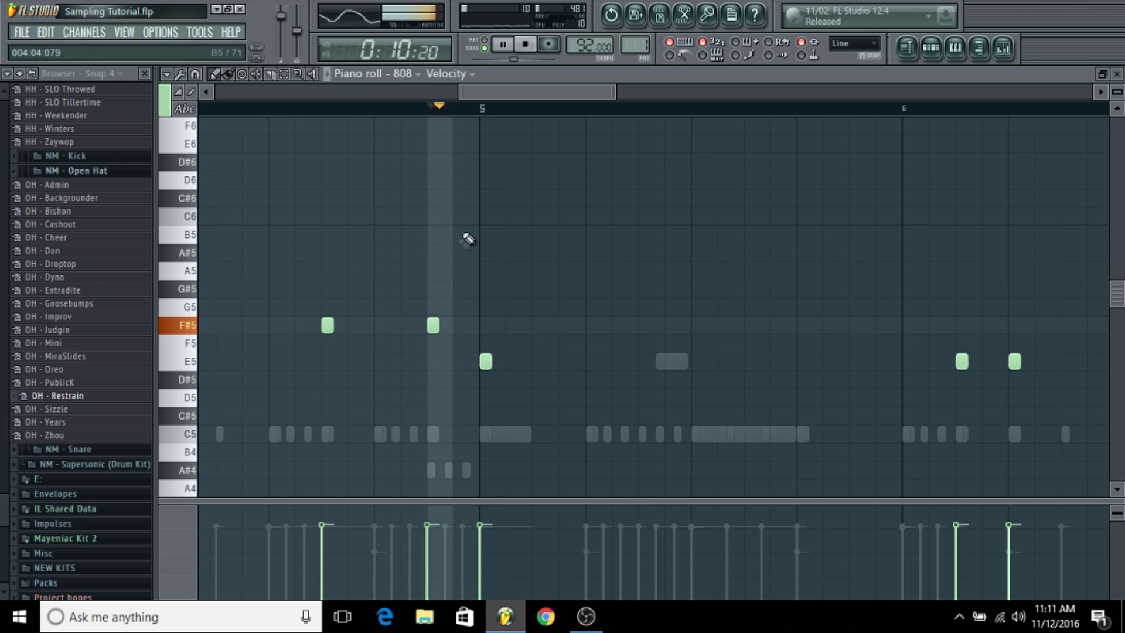
Lower the first 808 note in bar 6 to C#5, delete the note at beat 2, and shift the C#5 note to beat 2
scroll(530, 113, down, 4)
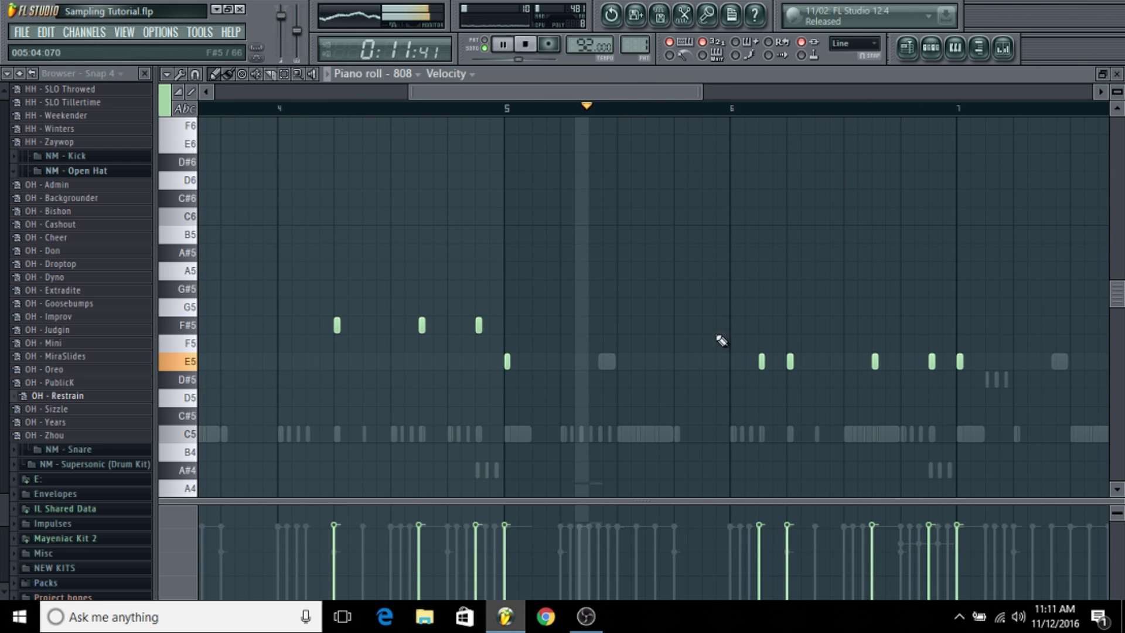
drag(761, 361, 762, 426)
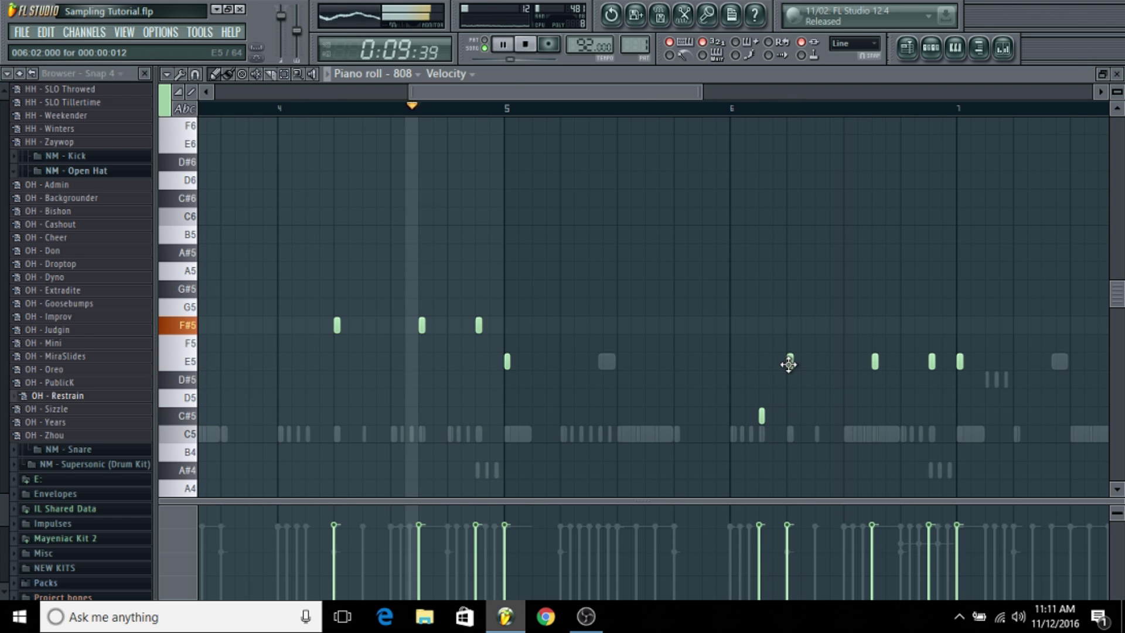
drag(637, 86, 688, 121)
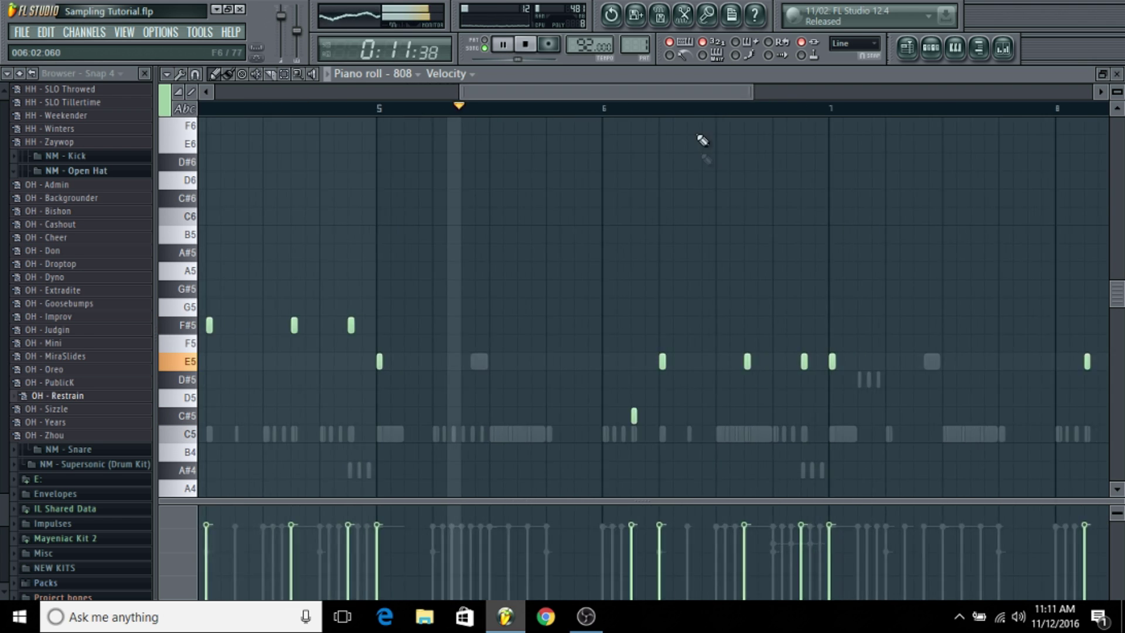
right_click(632, 362)
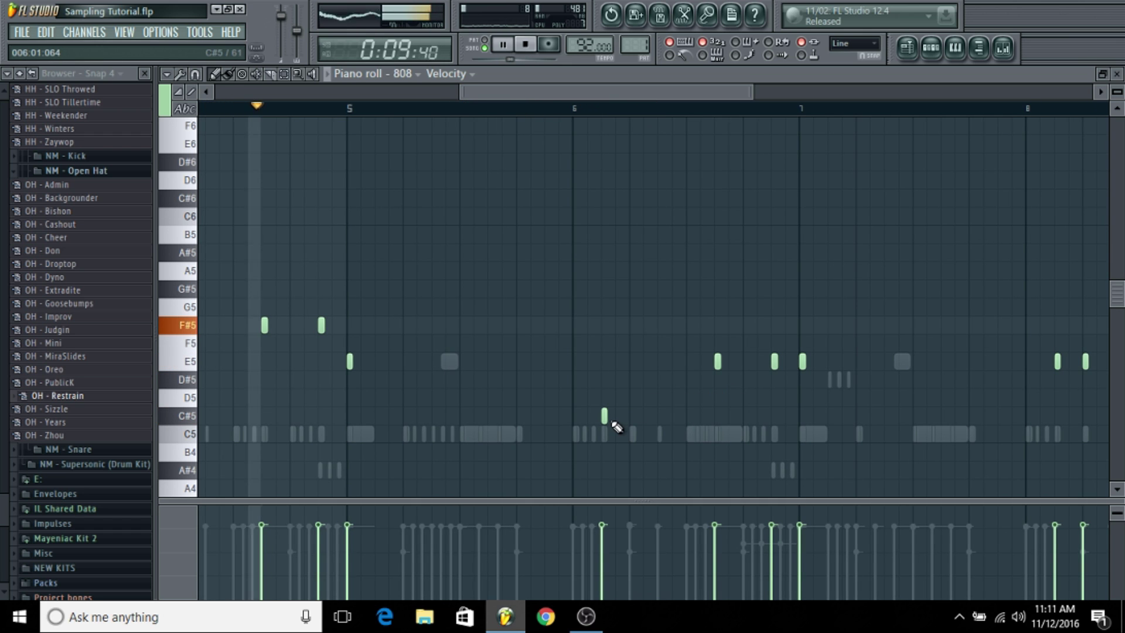
drag(605, 416, 633, 416)
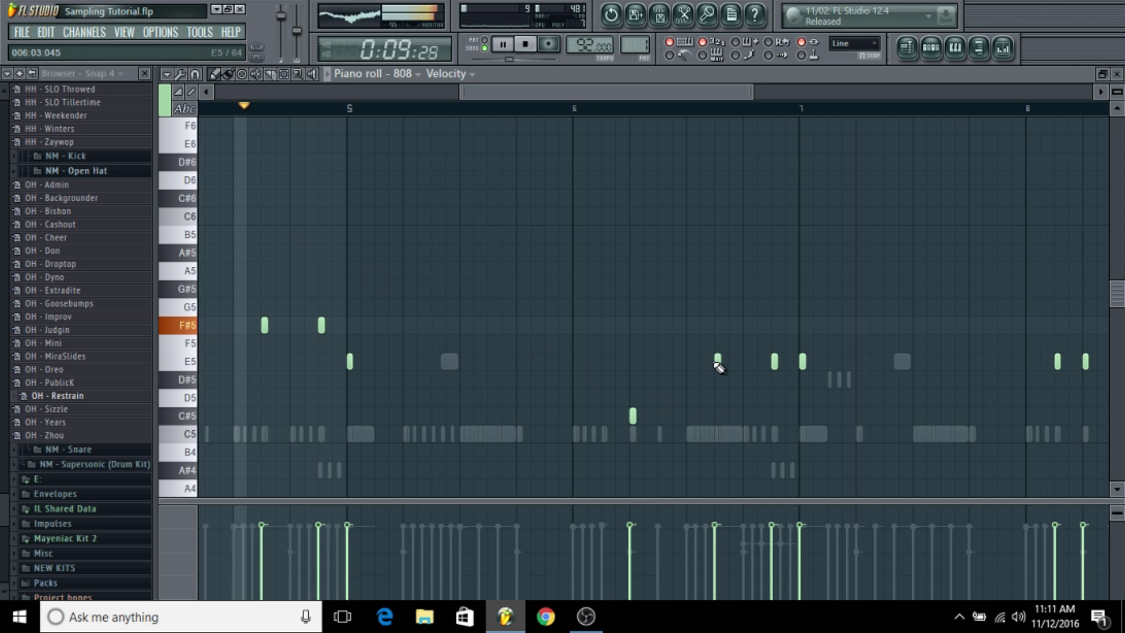
Raise the bar 6 808 notes at beats 3.5 and 4.5 to D#6 and the note at the start of bar 7 to G#5
drag(718, 362, 711, 154)
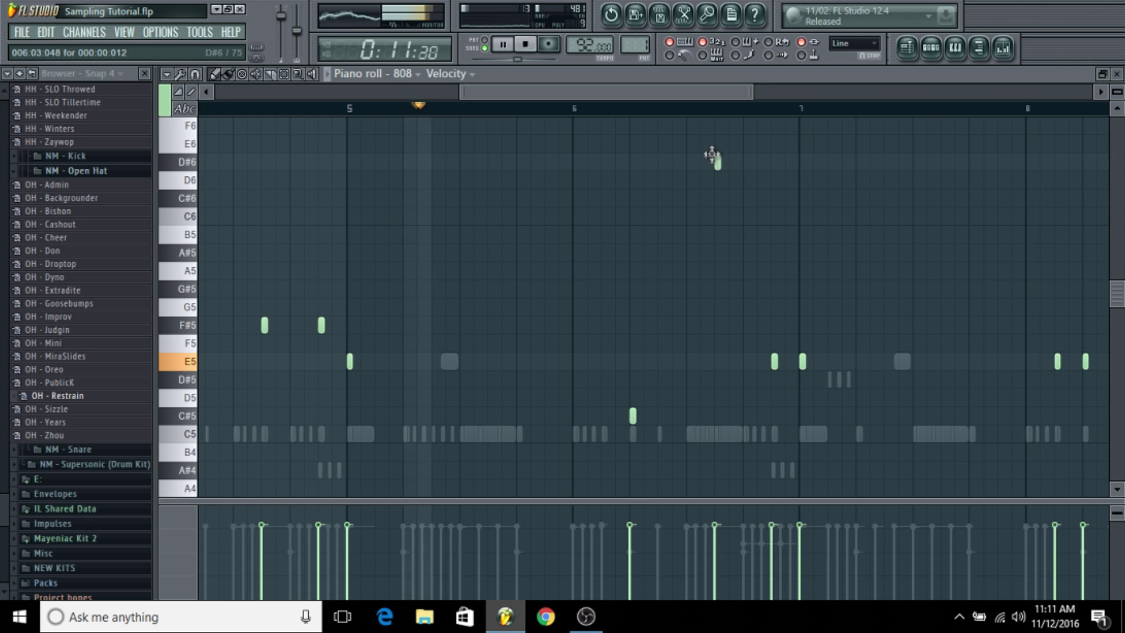
drag(774, 361, 773, 153)
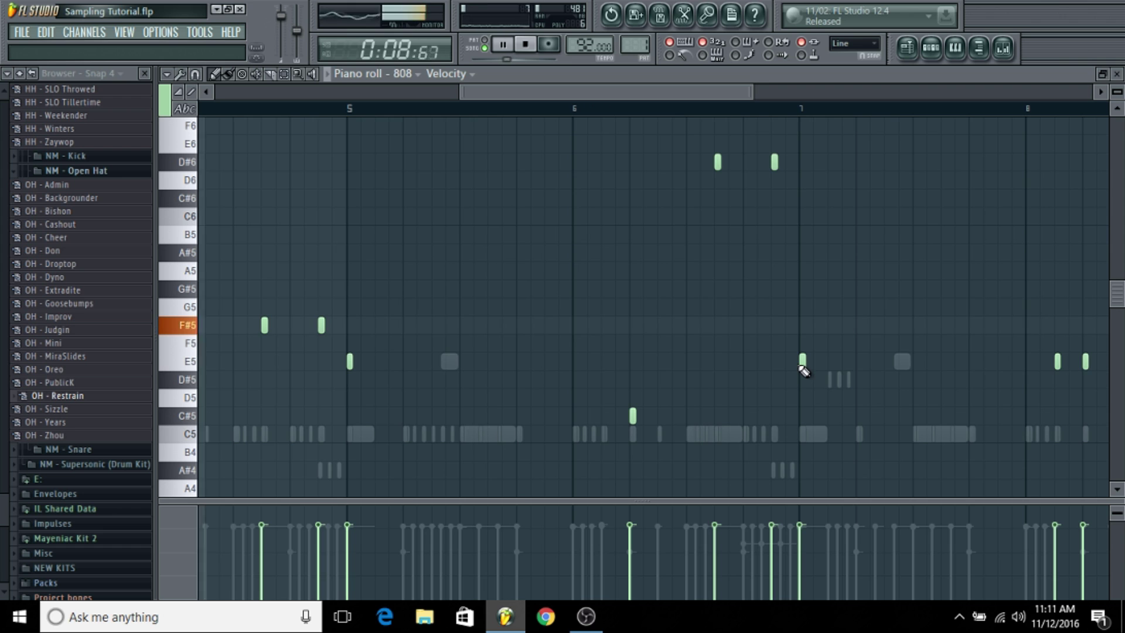
drag(804, 360, 801, 287)
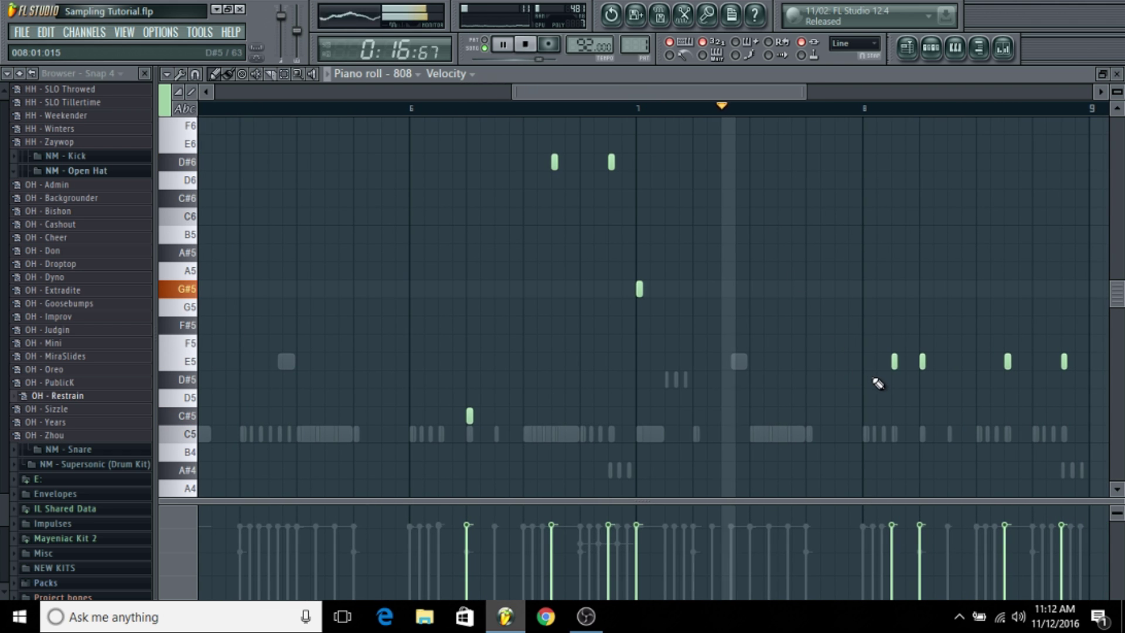
Raise the 808 note at beat 1.5 of bar 8 to F#5 and delete the note at beat 2
key(space)
click(896, 361)
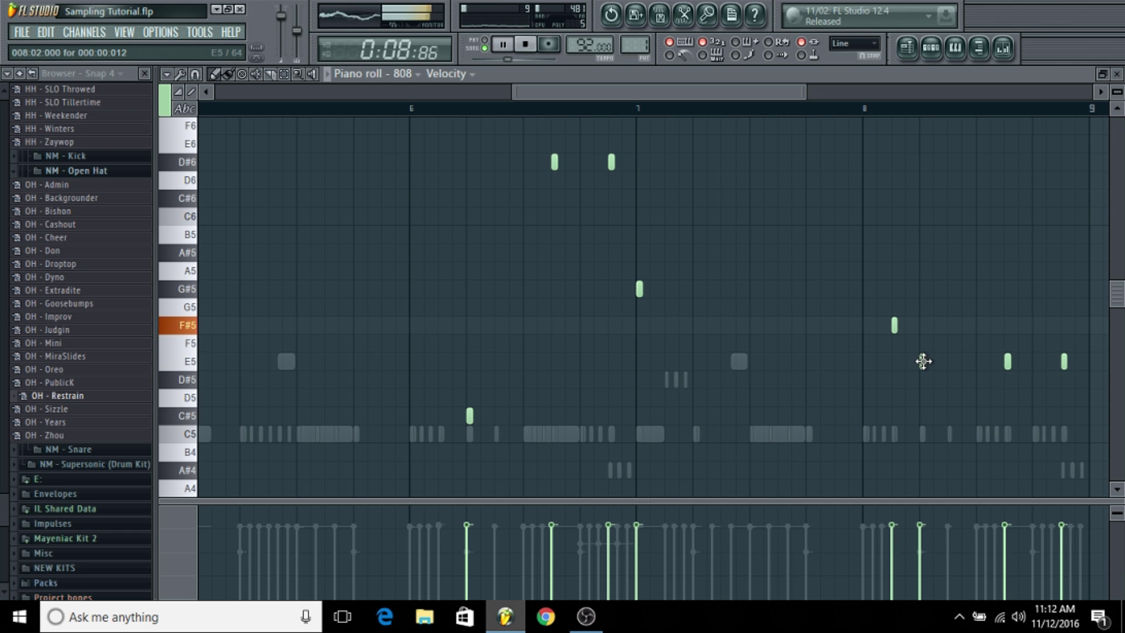
right_click(922, 325)
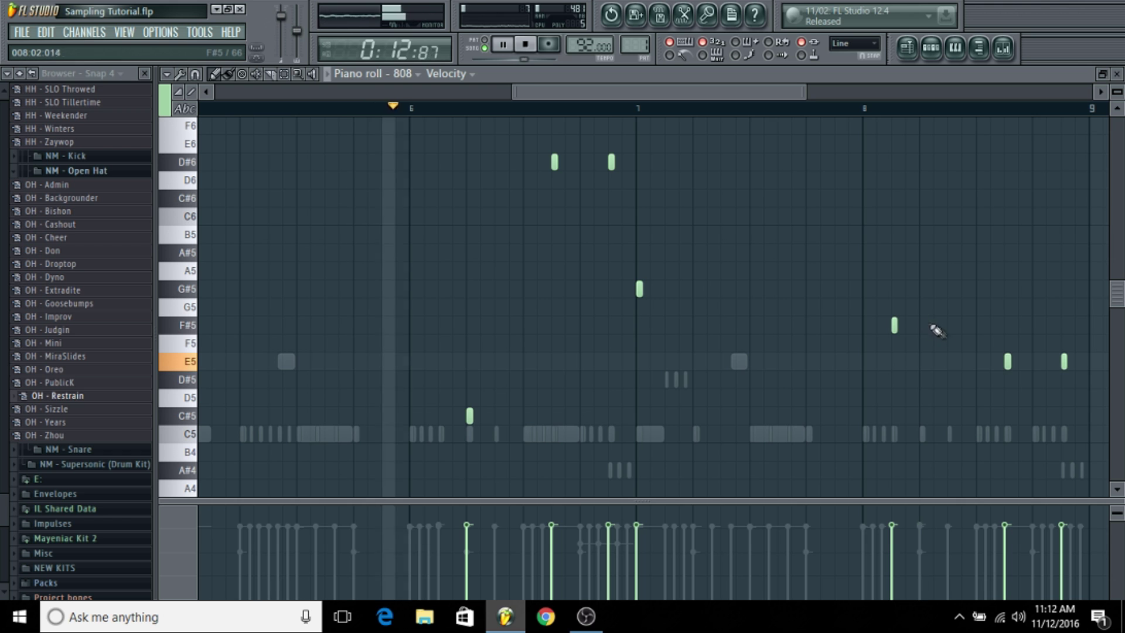
In bar 8, move the beat 3.5 note to D#6, the existing F#5 note to beat 2, and the beat 4.5 note to F#5
drag(745, 93, 815, 116)
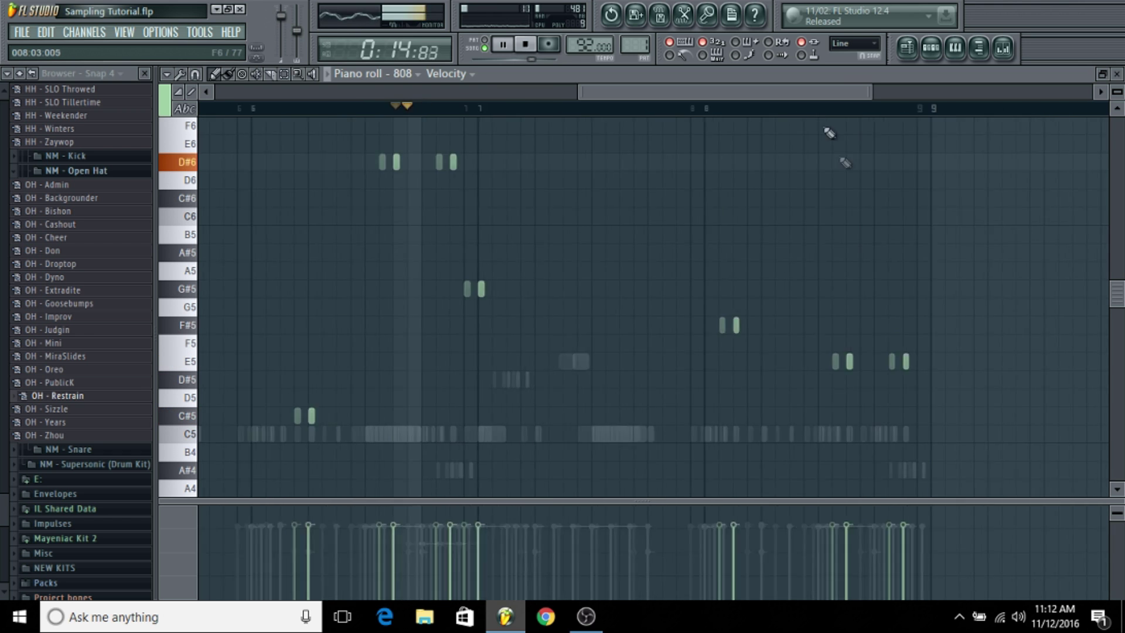
drag(803, 361, 804, 159)
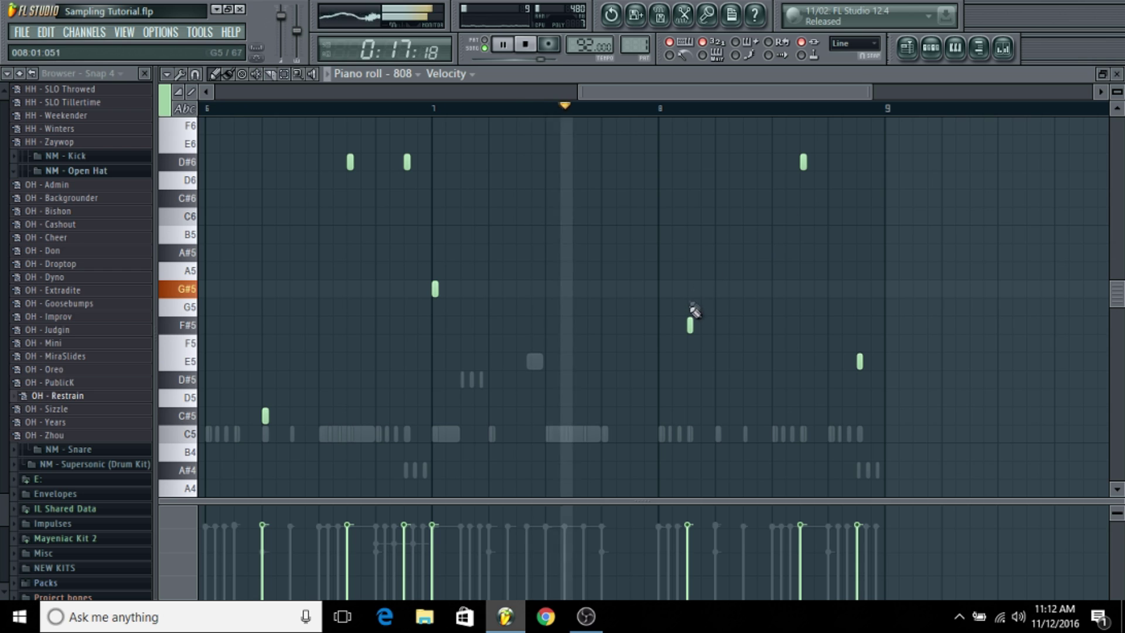
drag(690, 324, 723, 334)
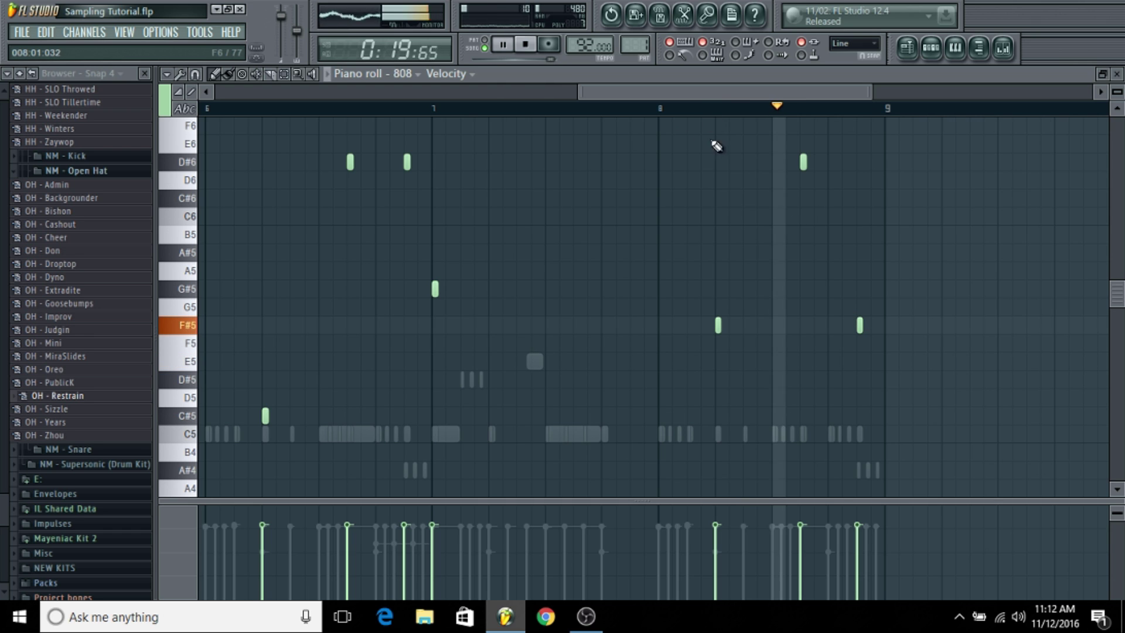
Insert Fruity Parametric EQ 2 on the 808 mixer track and cut the highs with band 7 pulled down at about 1455 Hz
click(1004, 48)
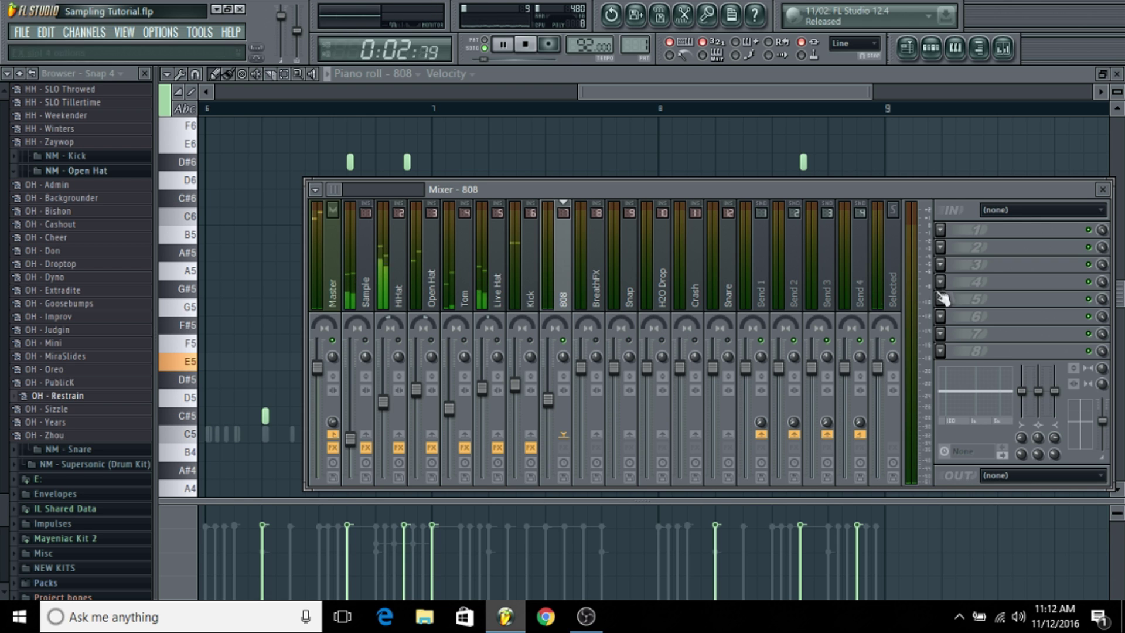
click(940, 230)
click(1015, 23)
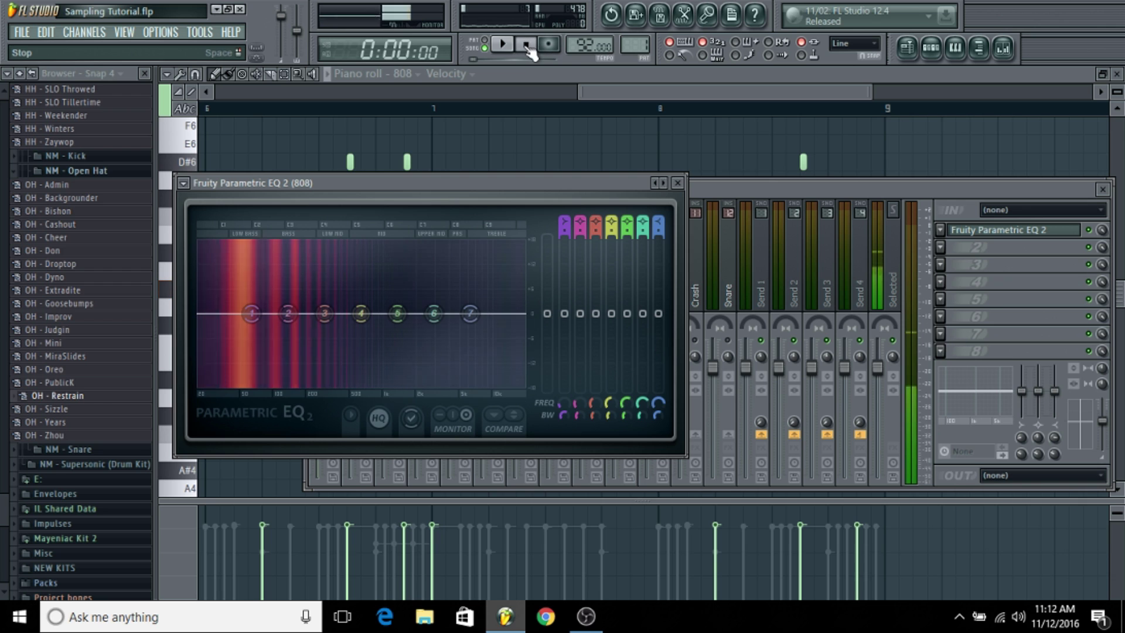
drag(470, 313, 397, 383)
key(space)
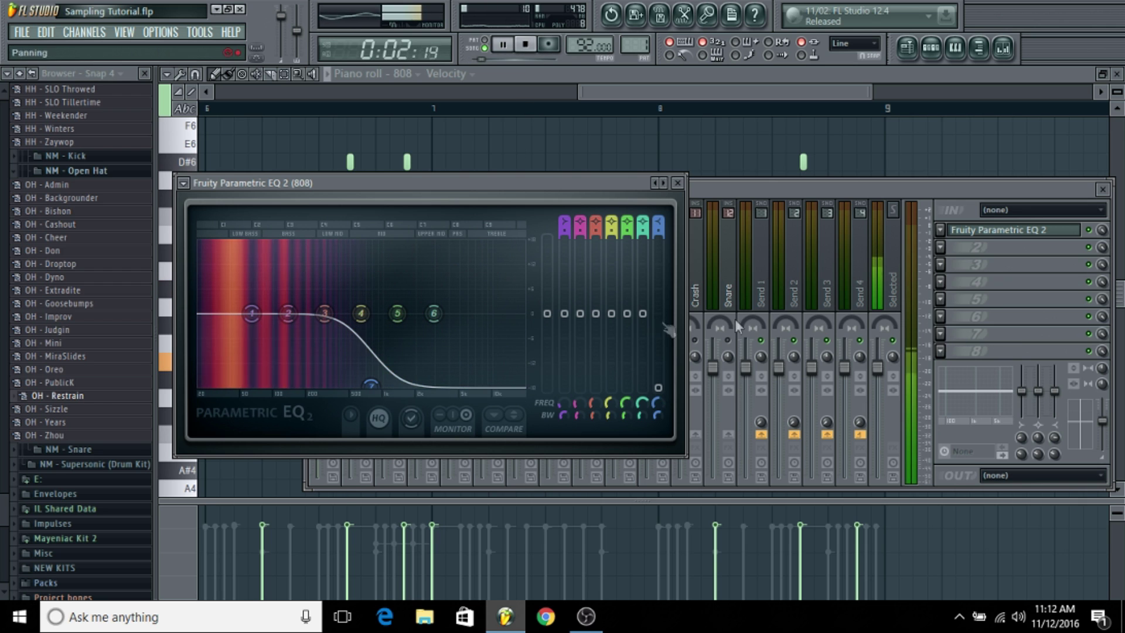
drag(374, 378, 379, 378)
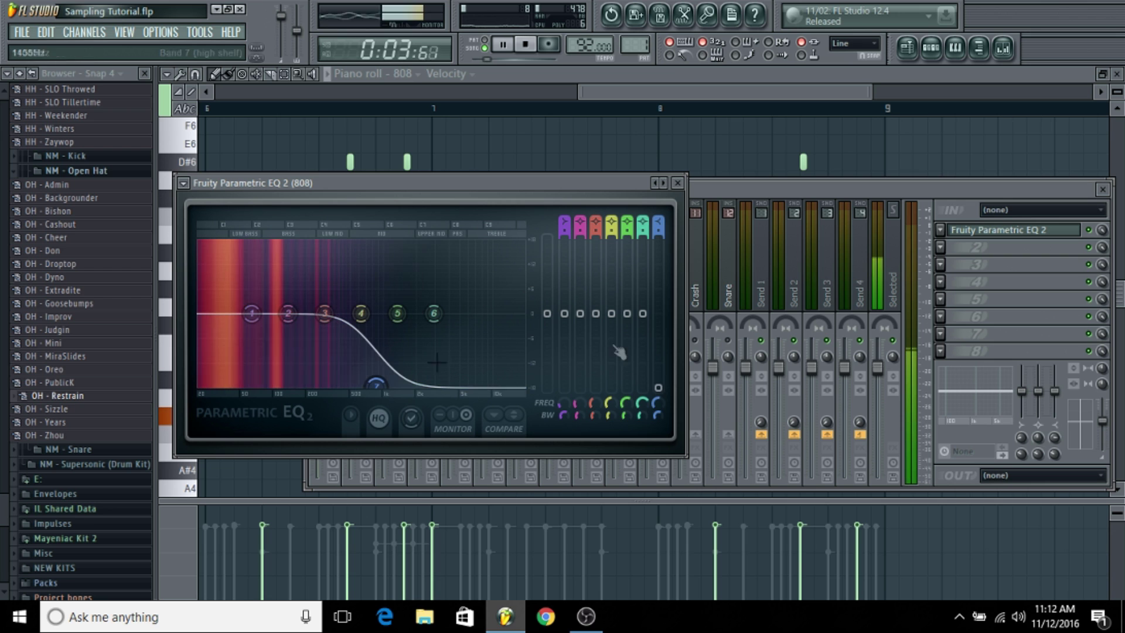
Add the Waves RBass Stereo plugin to the 808 track's second effect slot and load its Big Bottoms preset
click(974, 279)
click(1004, 504)
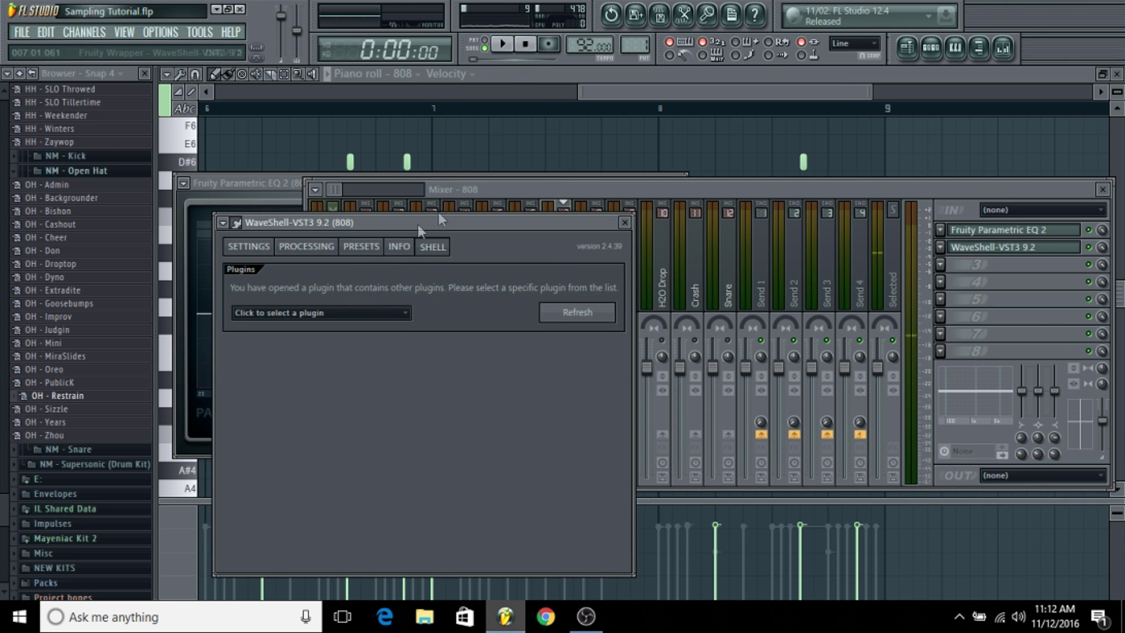
click(383, 316)
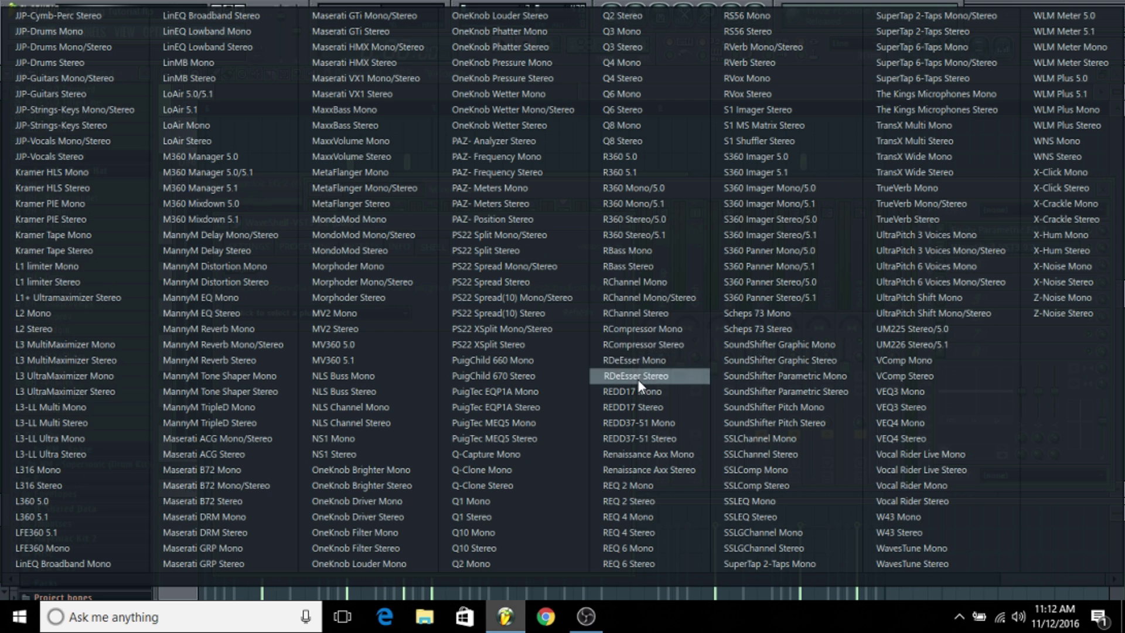
click(613, 265)
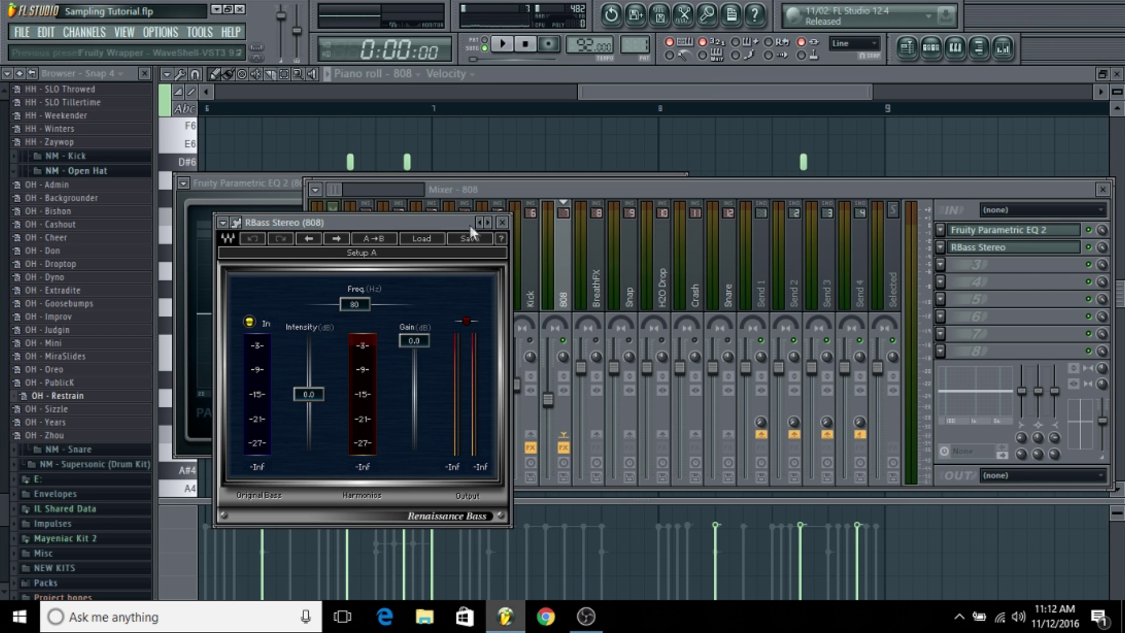
drag(449, 223, 571, 225)
click(548, 241)
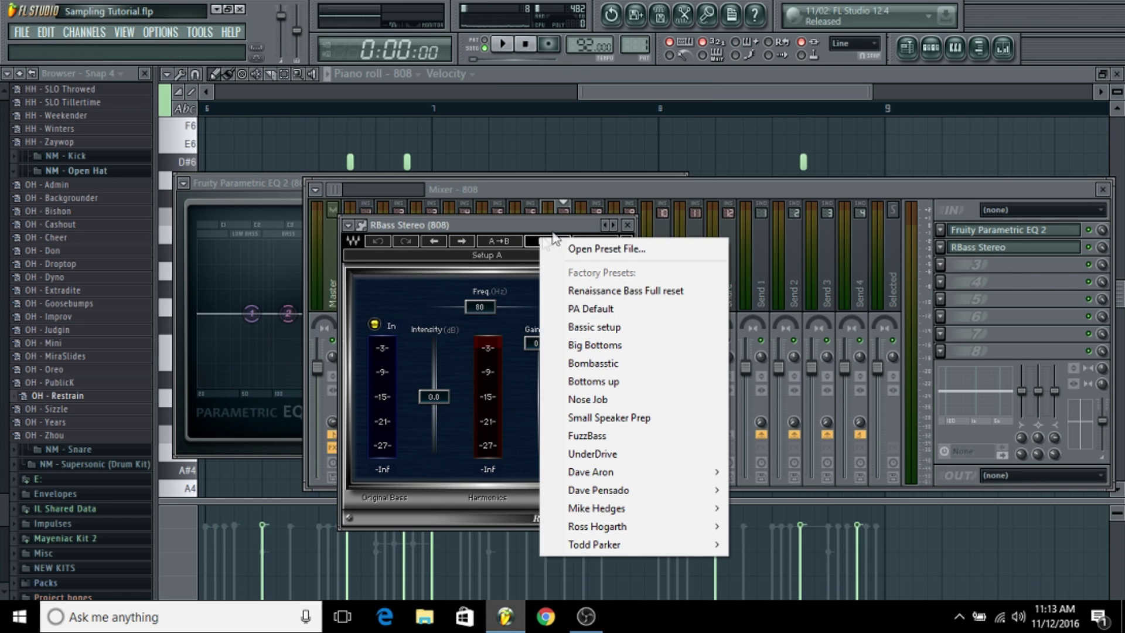
click(639, 346)
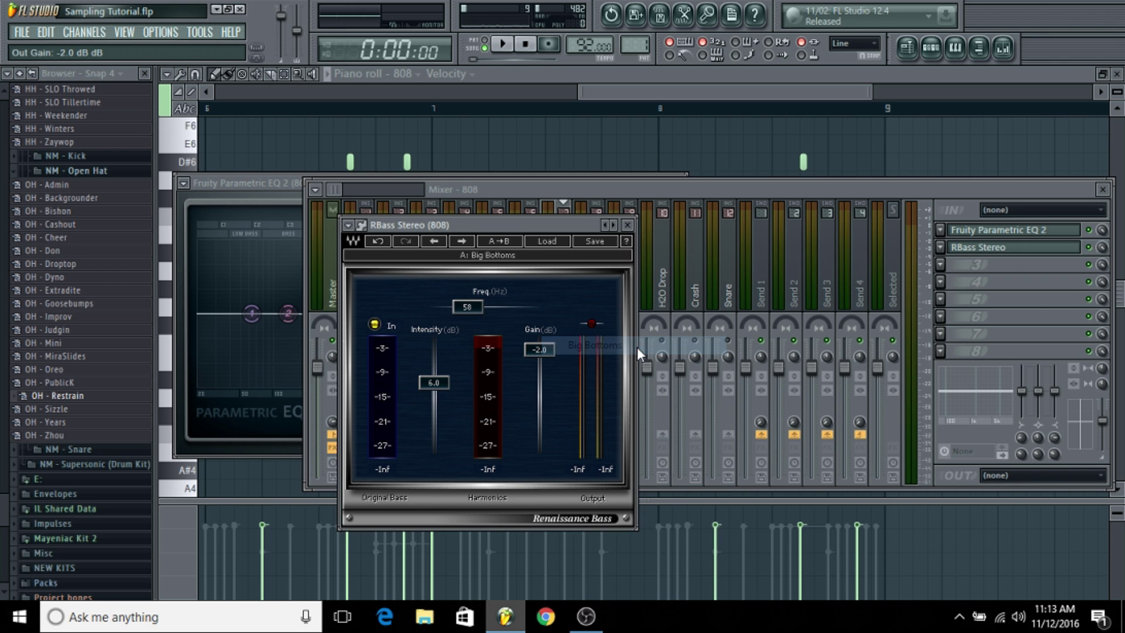
Add Fruity Fast Dist to the 808 track's third effect slot, load The Heat preset, and adjust the slot's mix level
click(948, 272)
click(891, 340)
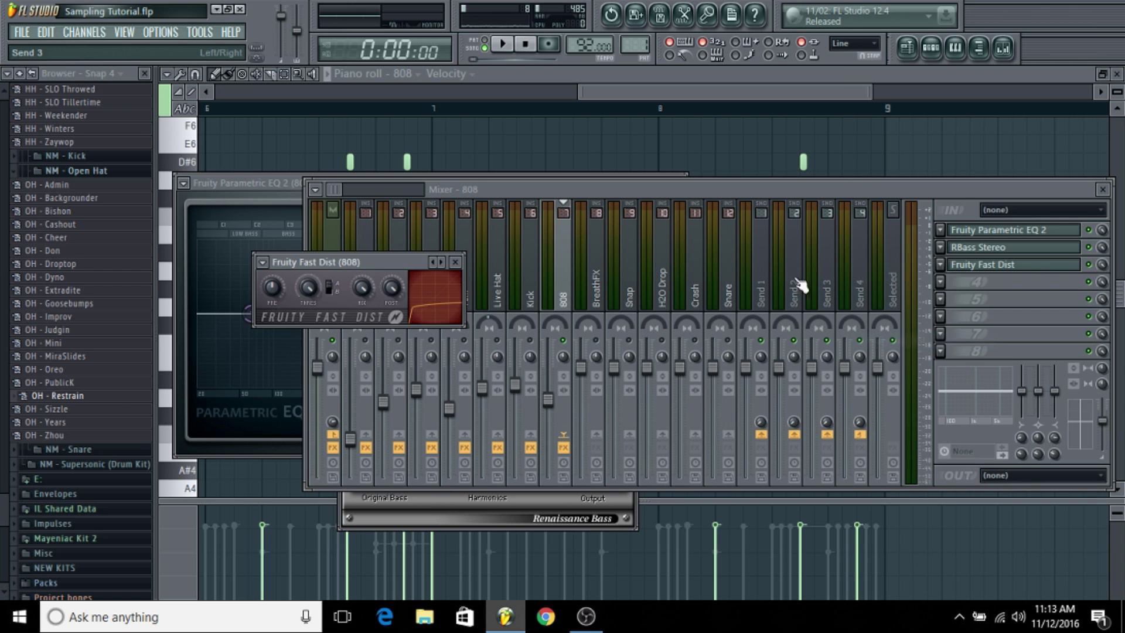
key(space)
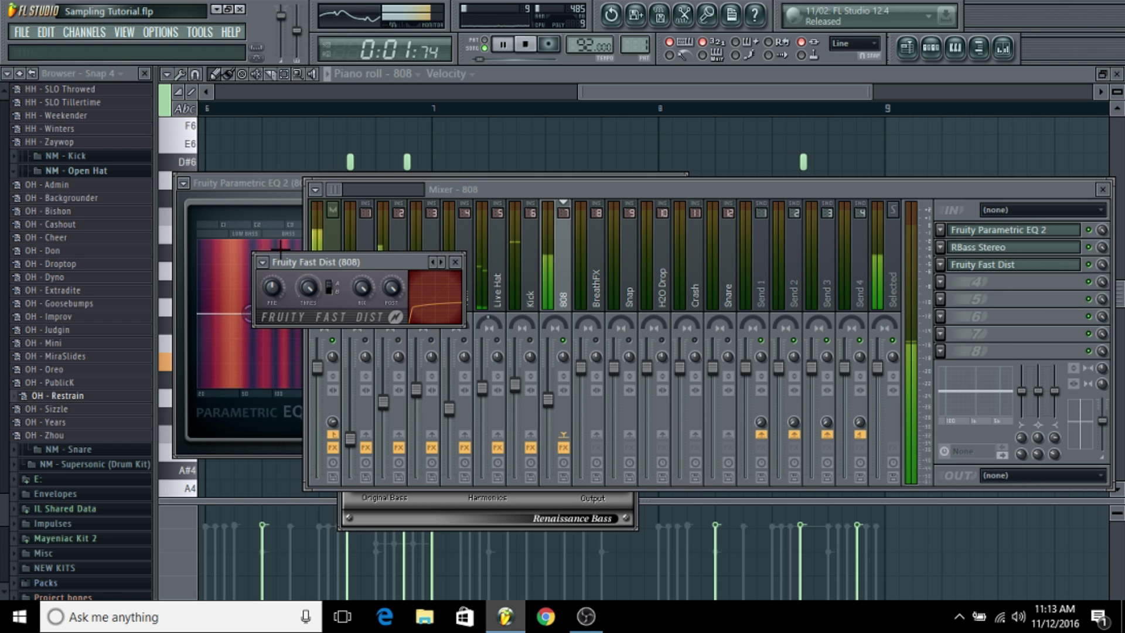
click(262, 262)
mouse_move(294, 308)
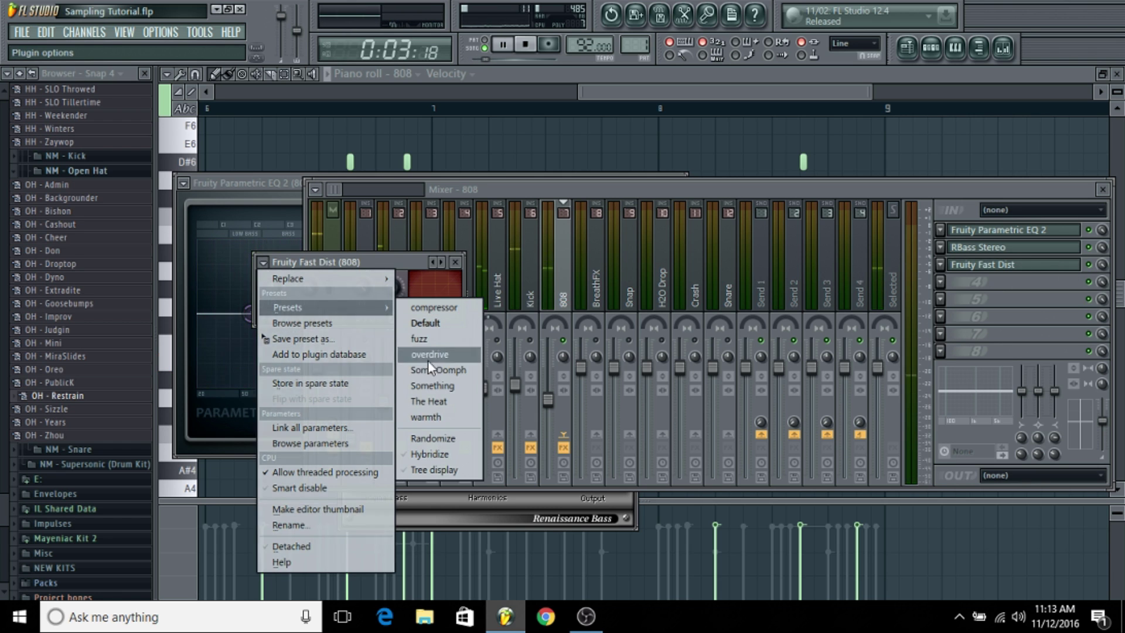
click(435, 400)
click(1100, 291)
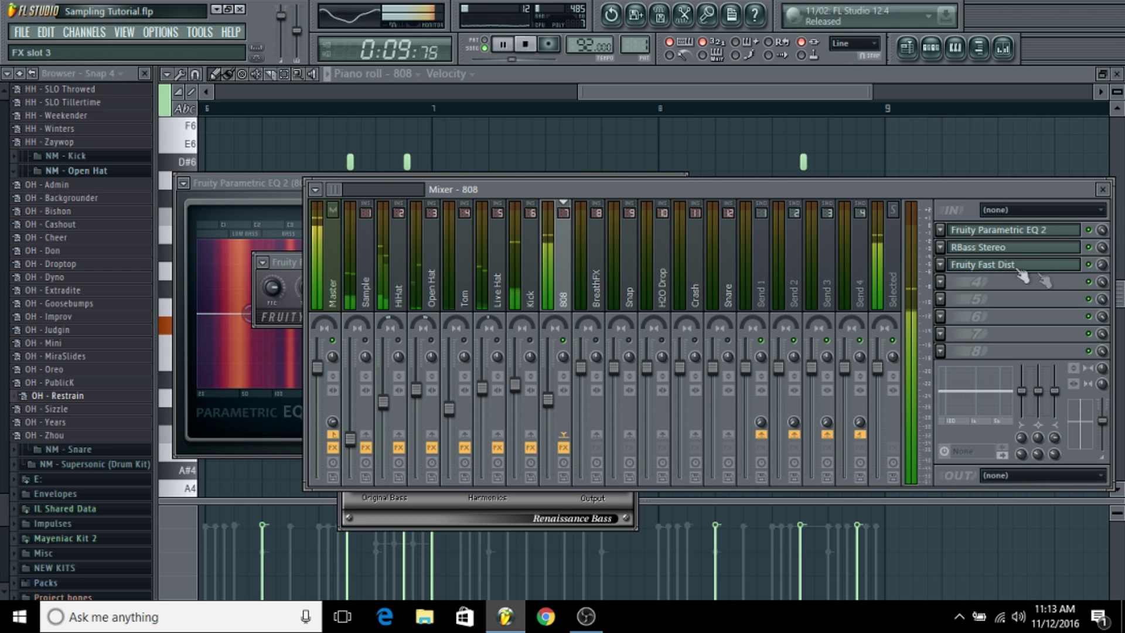
Add the Waves CLA-2A Stereo compressor to the 808 track's fourth effect slot and load its Bass preset
click(938, 280)
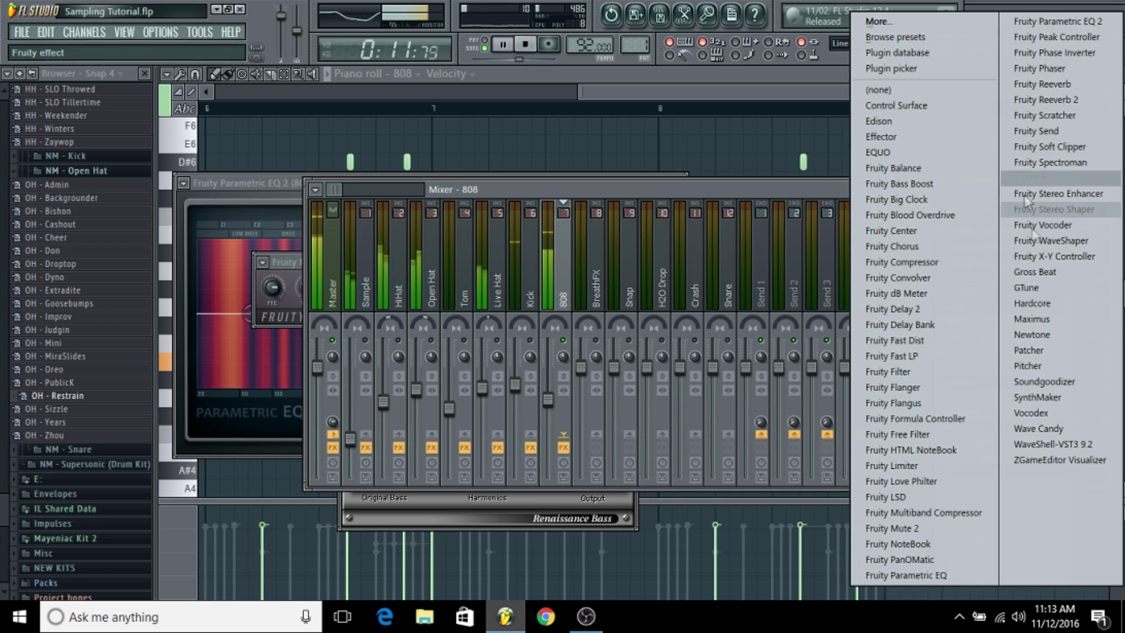
click(1053, 440)
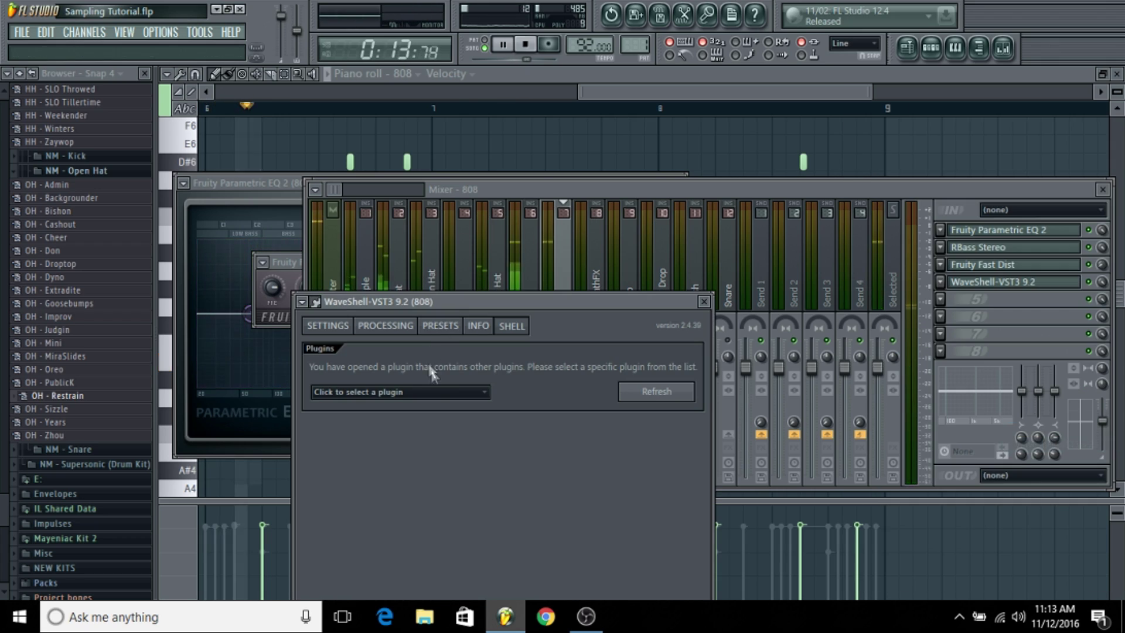
click(438, 390)
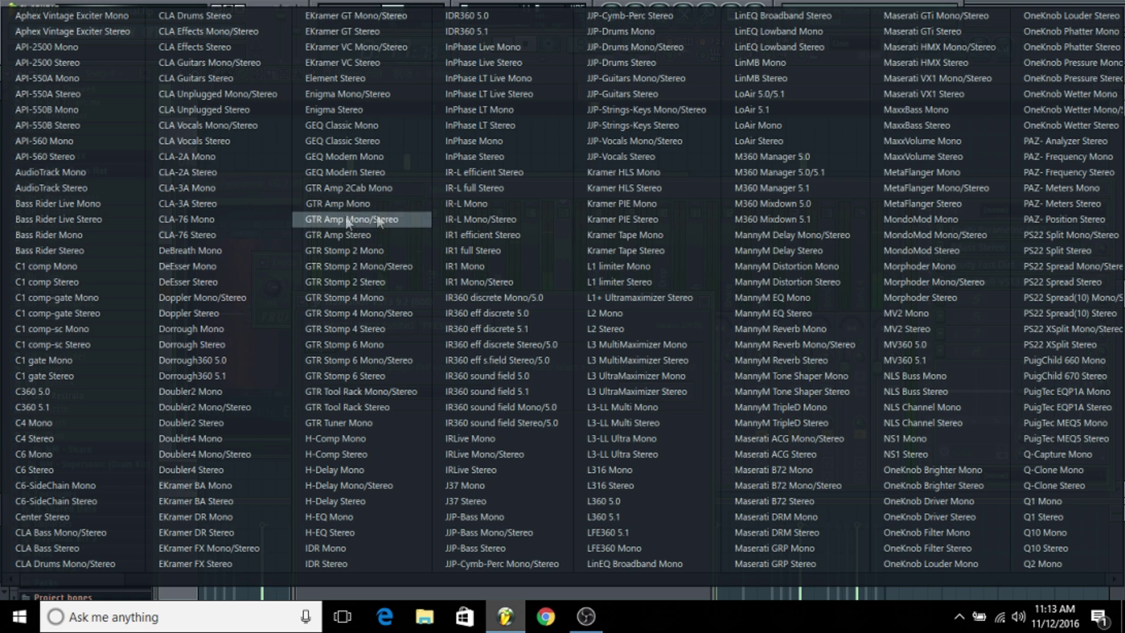
click(167, 173)
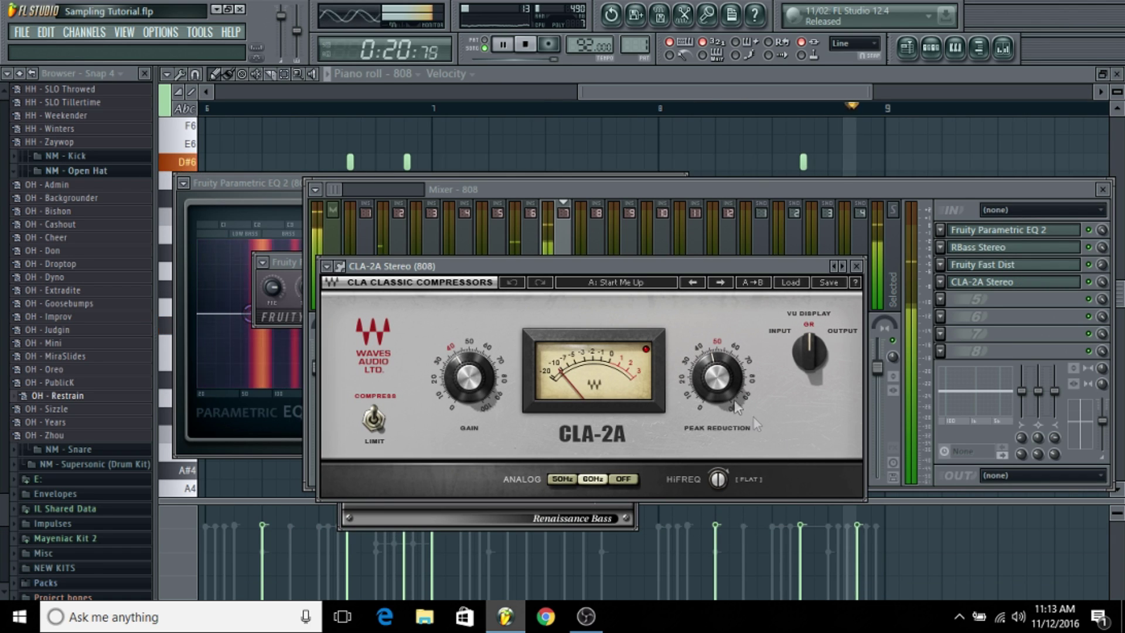
click(791, 282)
click(848, 519)
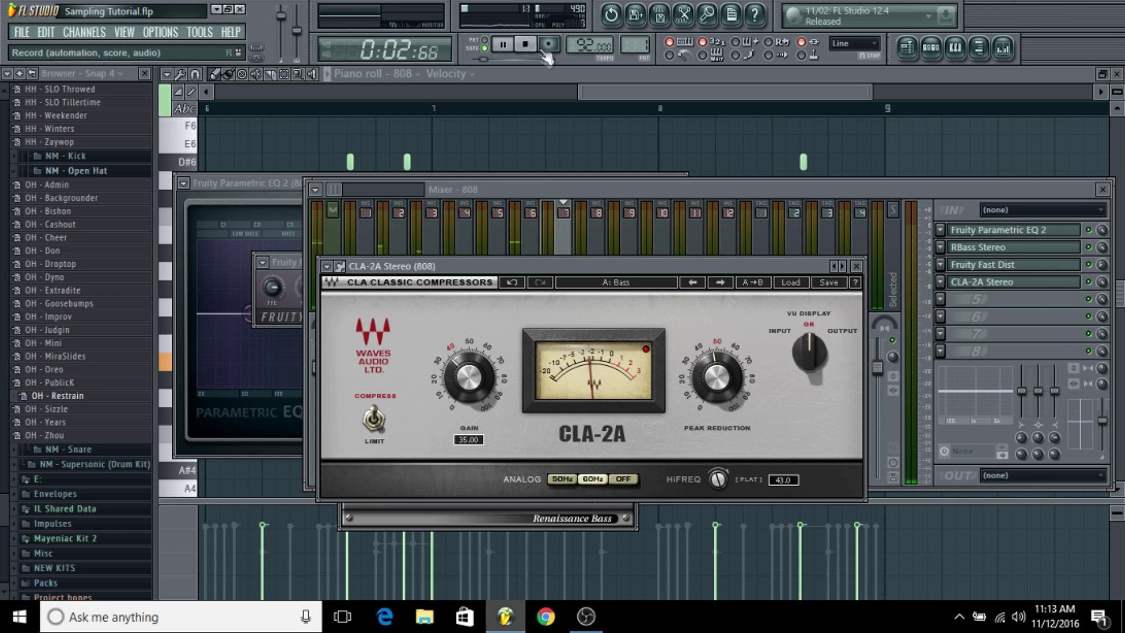
Move the CLA-2A compressor window clear of the mixer and reselect the compressor's Bass preset
drag(572, 267, 588, 198)
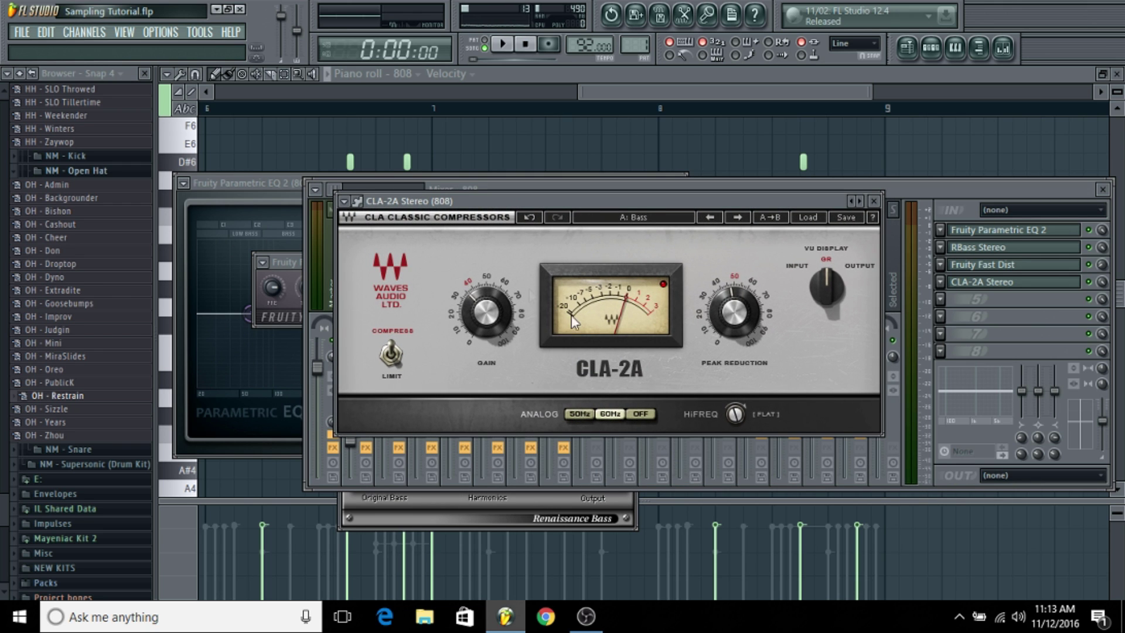
drag(617, 221, 651, 455)
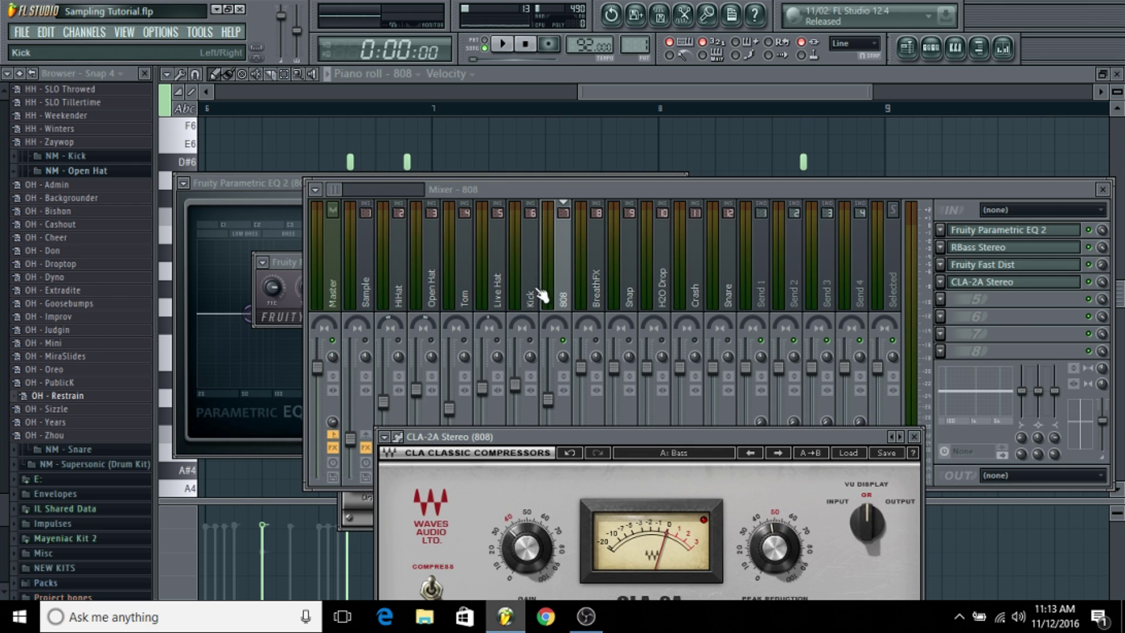
drag(674, 438, 652, 346)
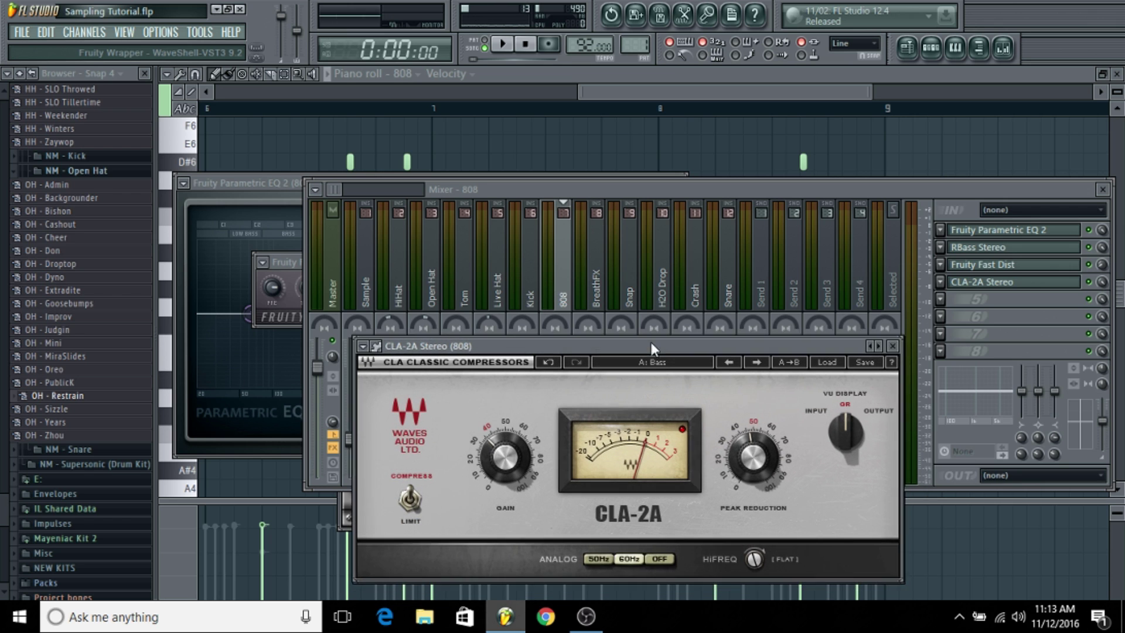
click(827, 362)
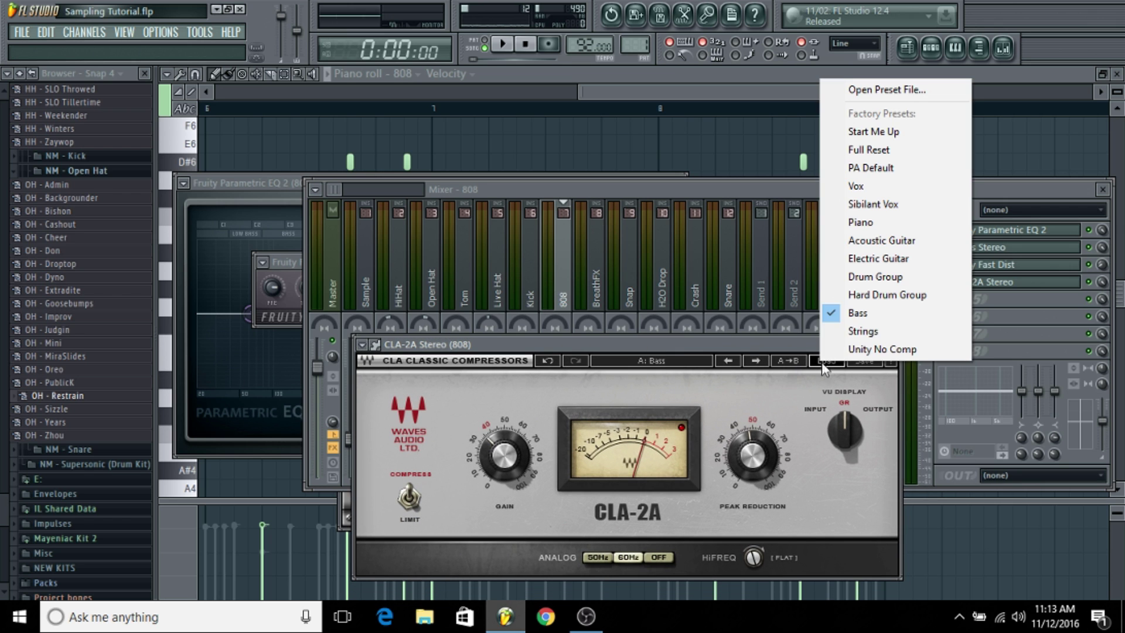
click(844, 315)
Play the pattern, lower the 808 mixer track to about -10.8 dB, and unsolo it so every track sounds
click(625, 195)
key(space)
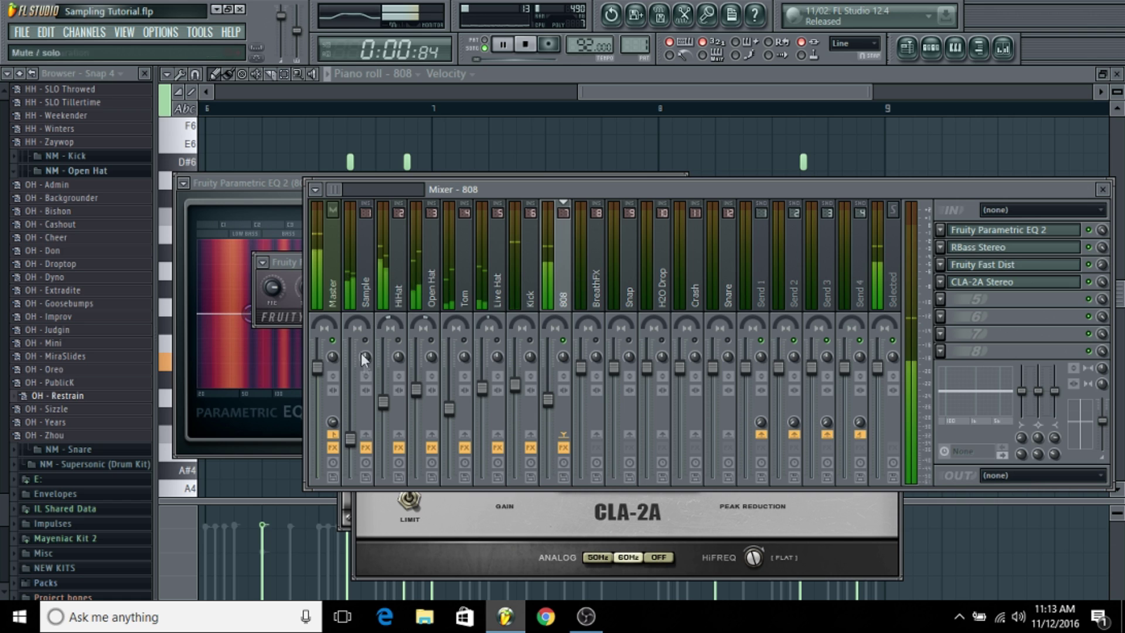
click(331, 356)
drag(547, 401, 547, 416)
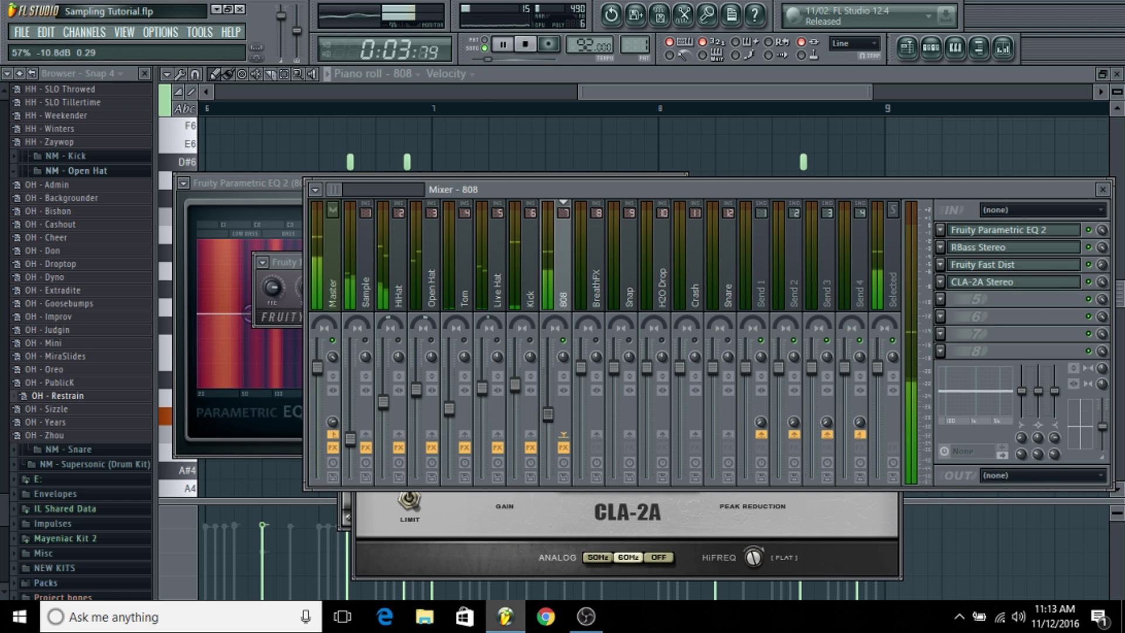
right_click(528, 341)
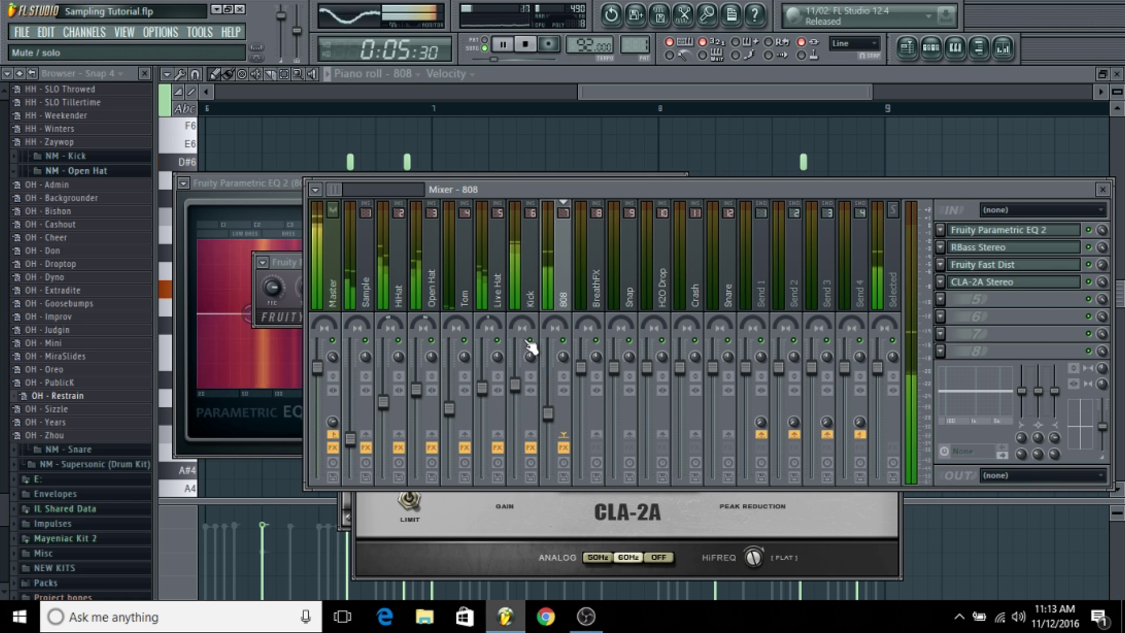
Lower the 808 mixer track's volume to about -13.7 dB by ear while the full pattern plays
right_click(334, 356)
click(350, 363)
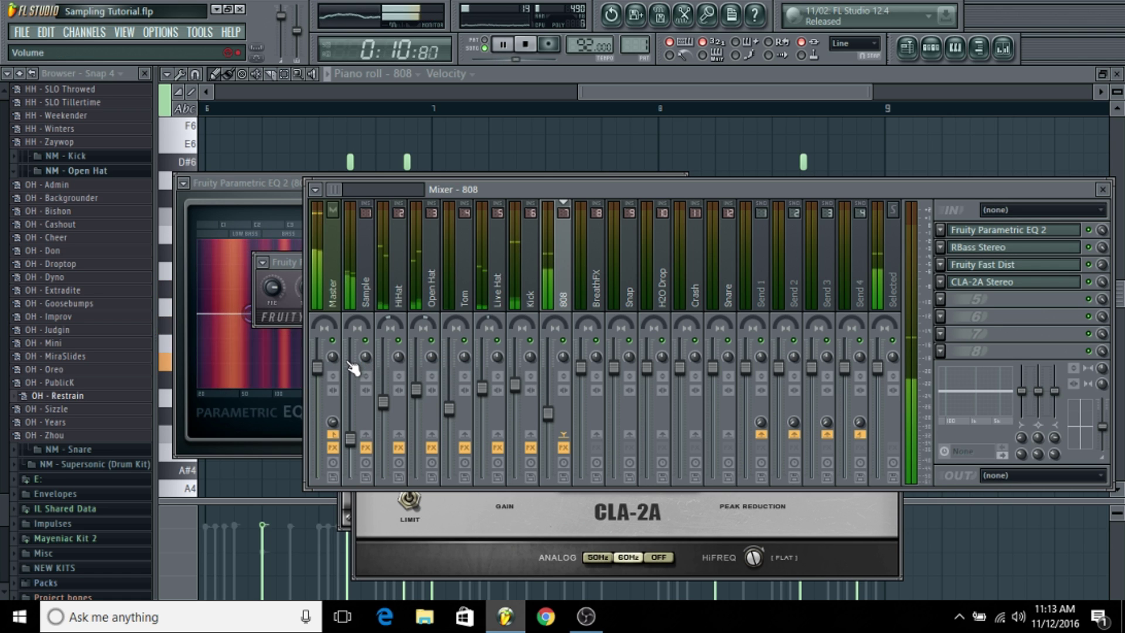
click(337, 353)
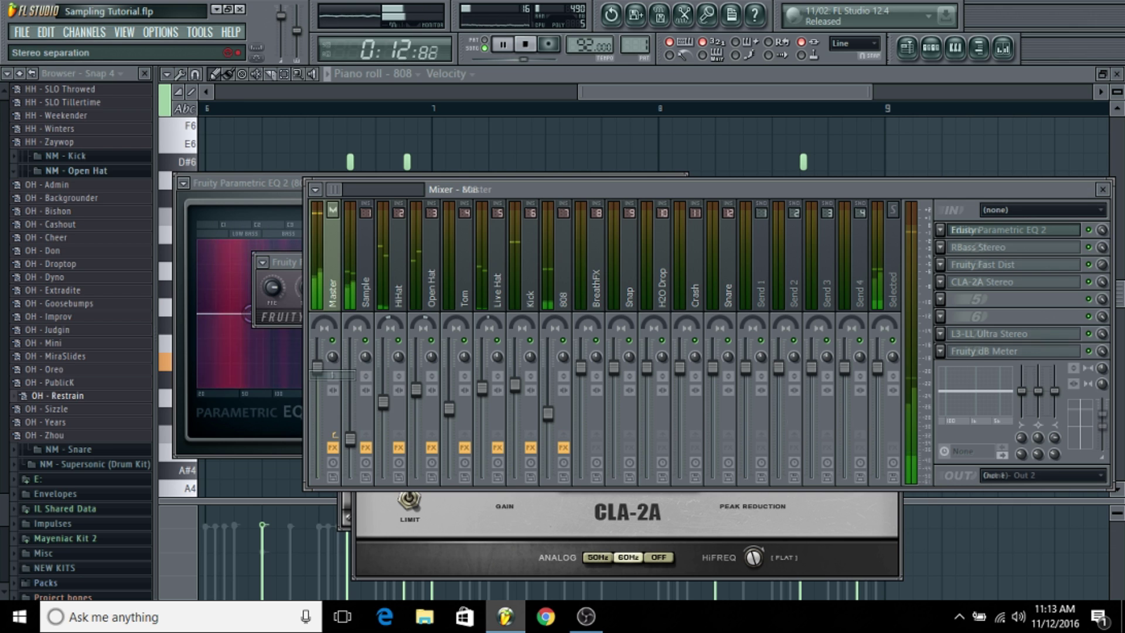
drag(549, 417, 549, 426)
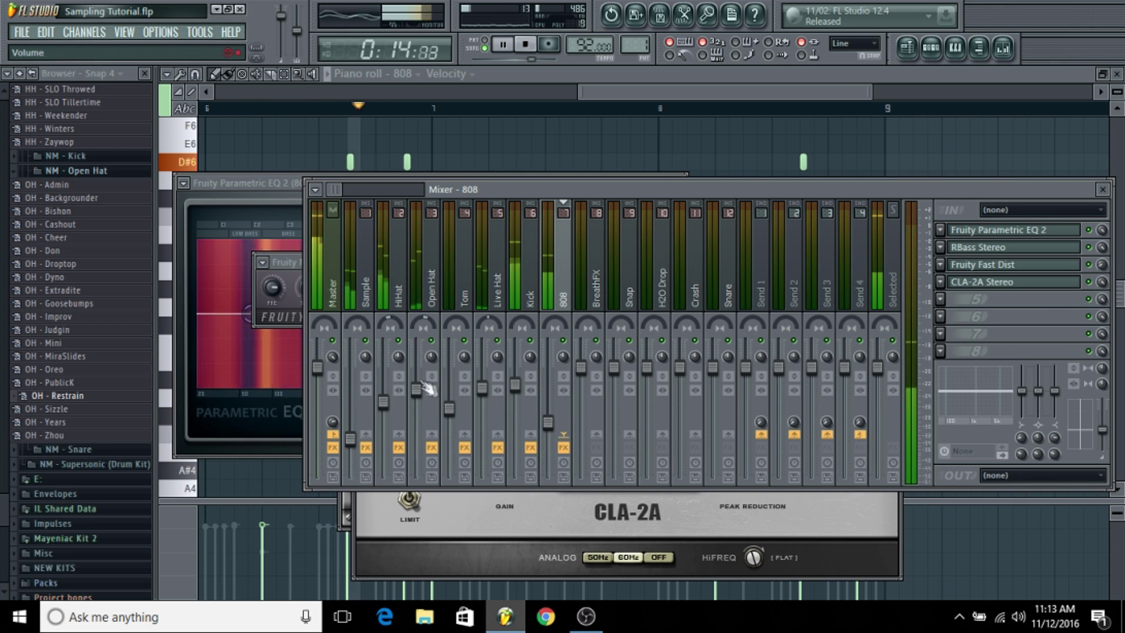
right_click(335, 358)
click(355, 365)
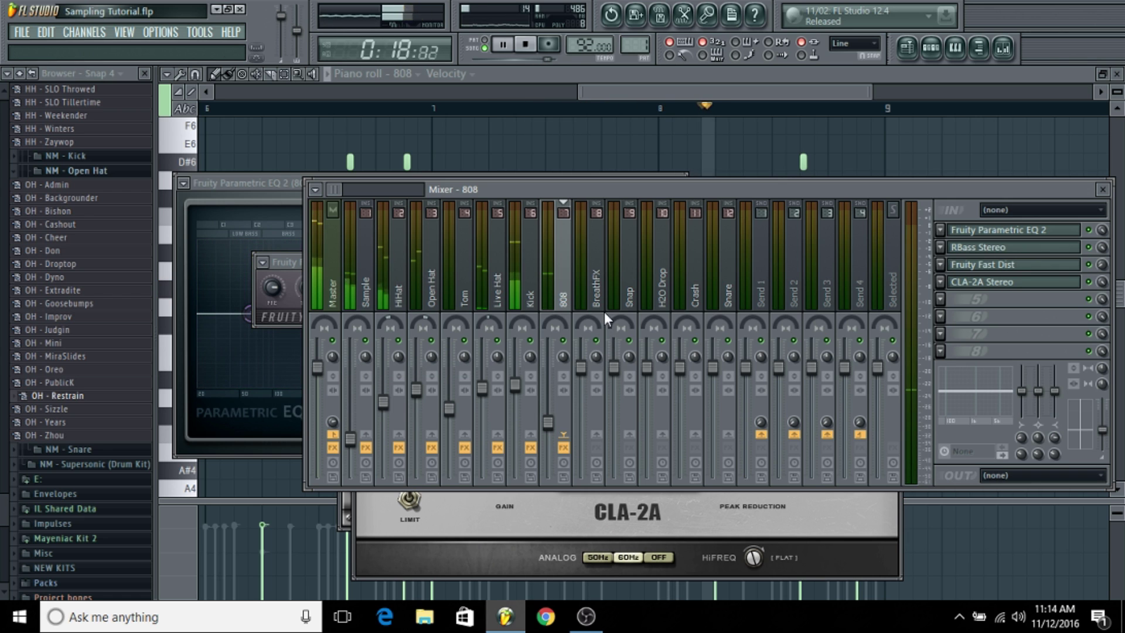
drag(333, 360, 332, 320)
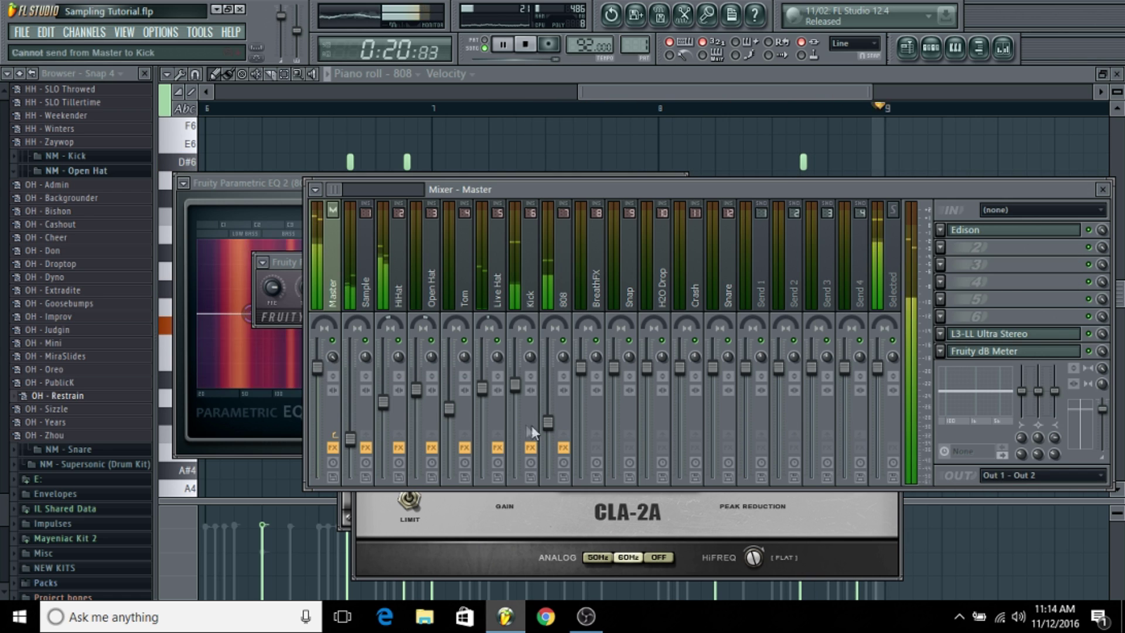
drag(549, 425, 549, 428)
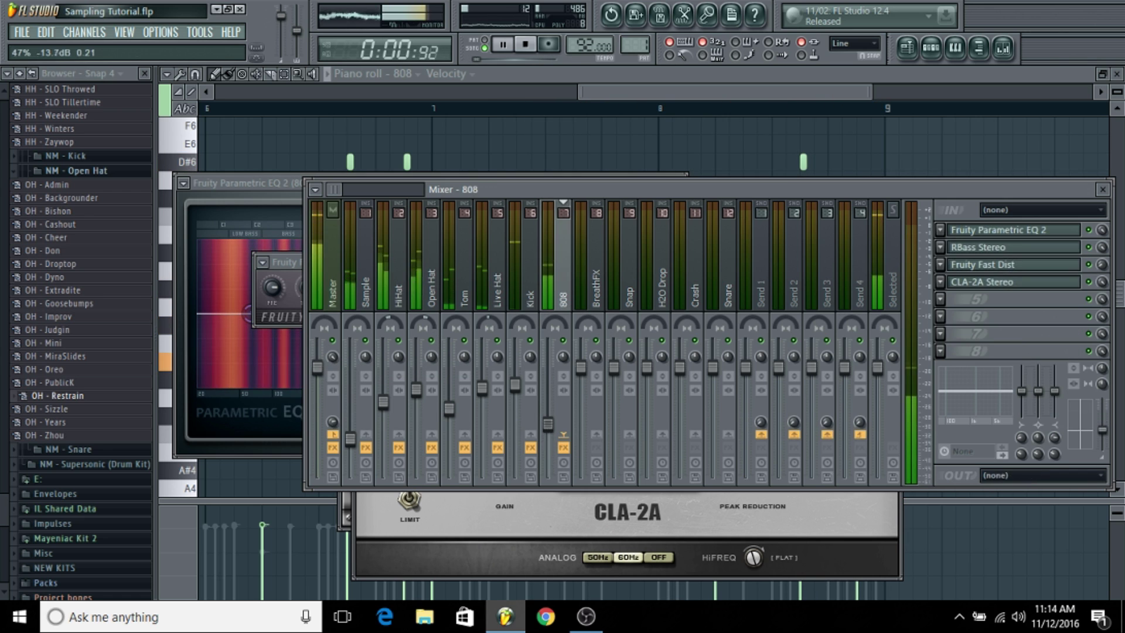
Fine-tune the 808 track's volume to about -14.3 dB, comparing the mix with the 808 muted and unmuted
right_click(332, 357)
click(352, 364)
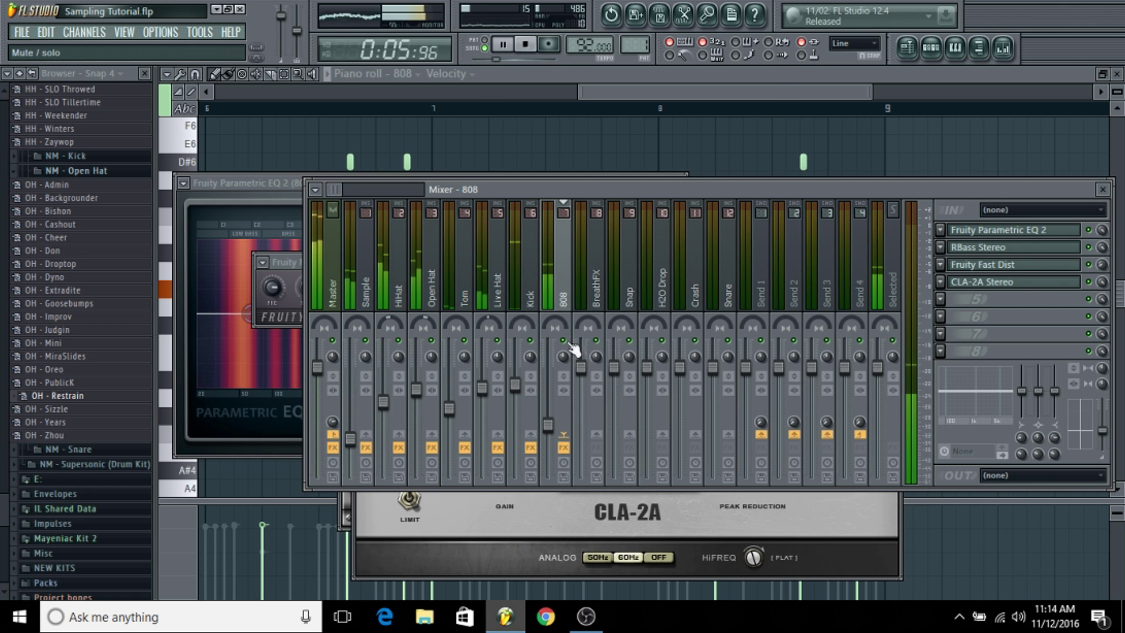
drag(332, 358, 332, 319)
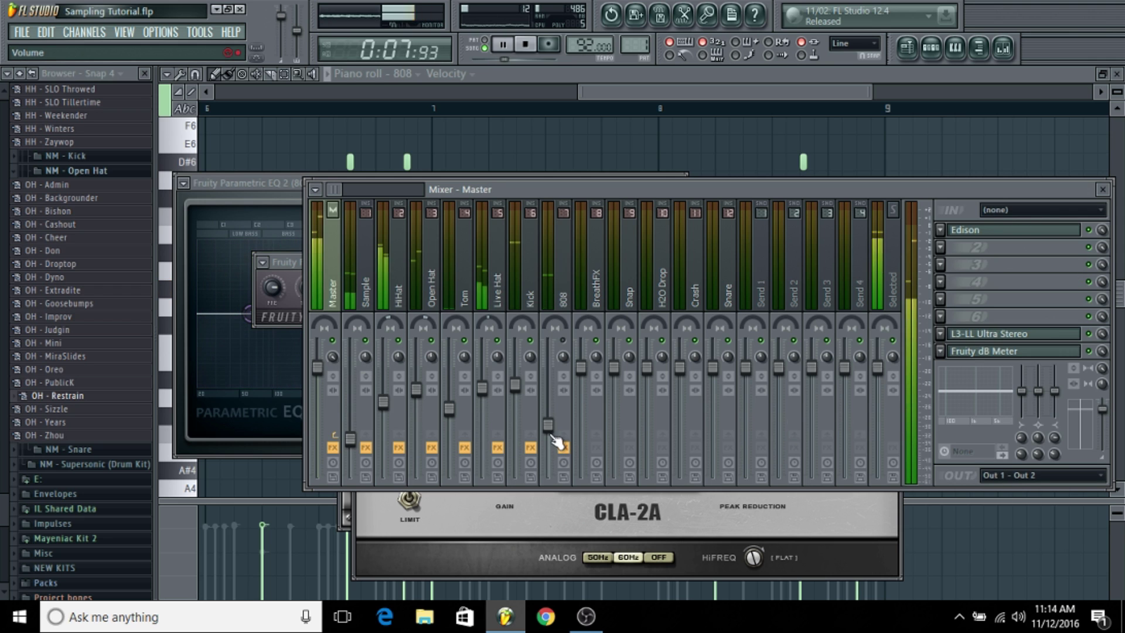
click(554, 442)
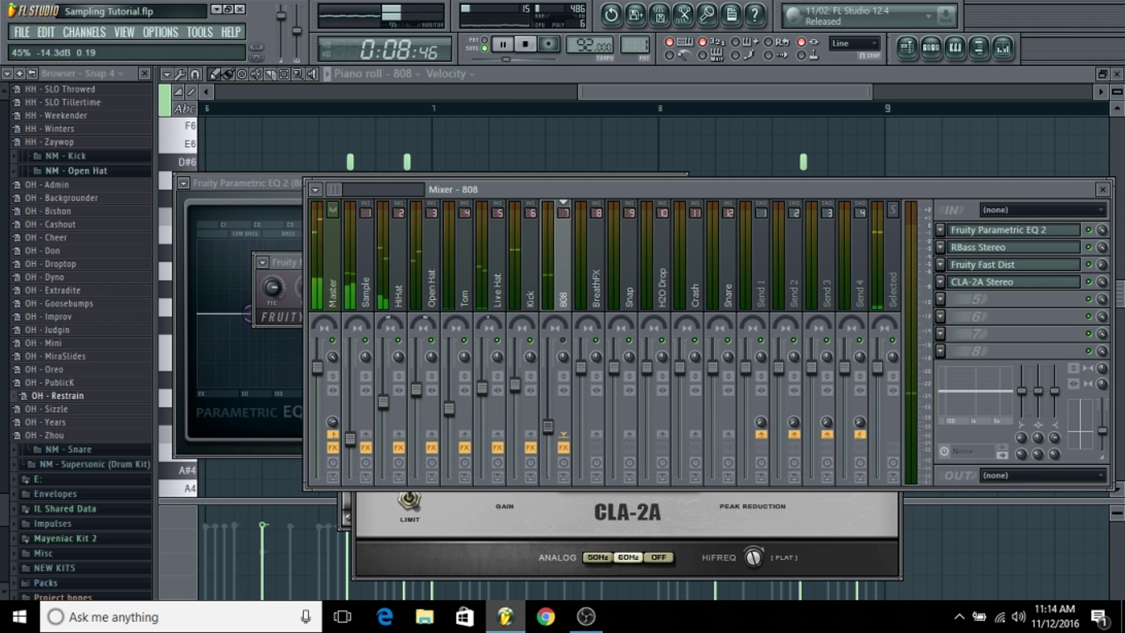
right_click(333, 357)
key(Escape)
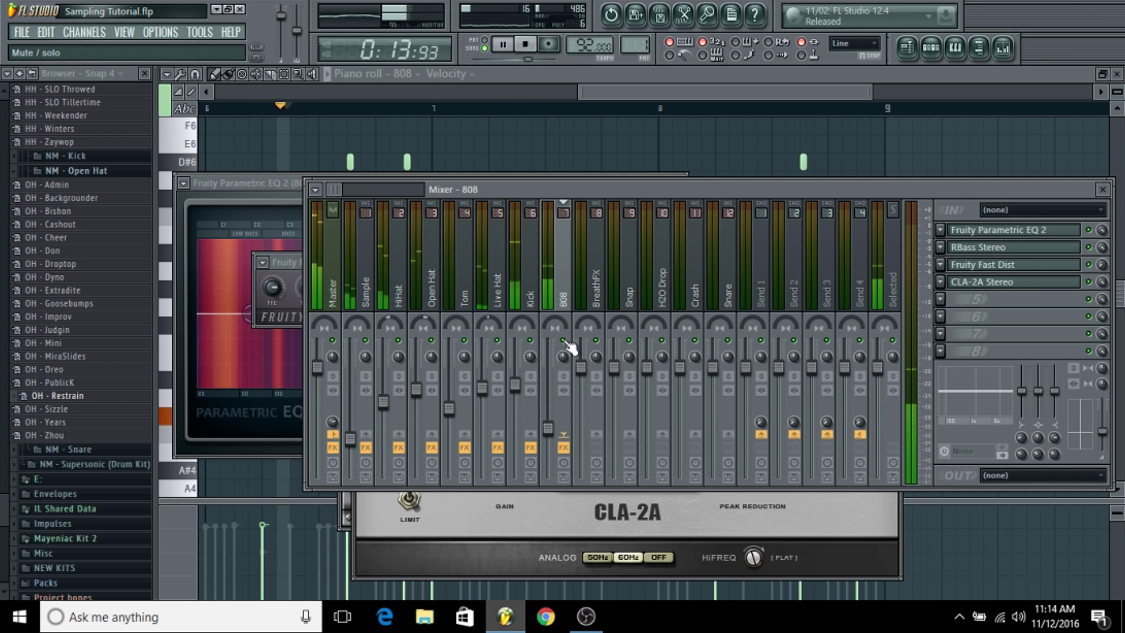
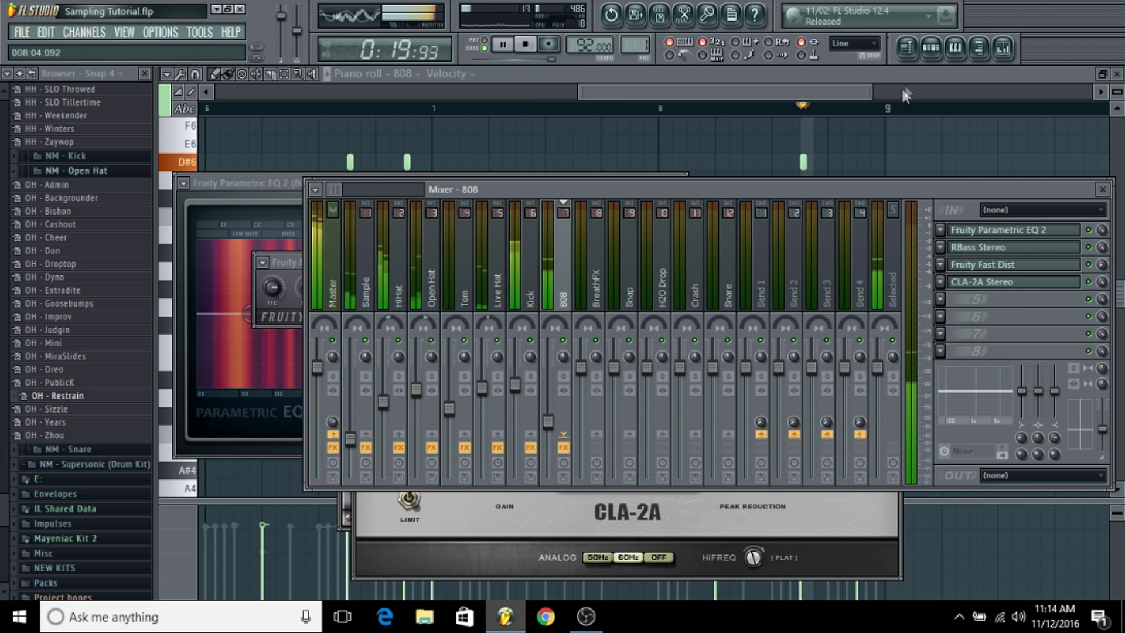
Place a single C5 note for the BreathFX channel at the very start of Pattern 1 and audition it
click(932, 50)
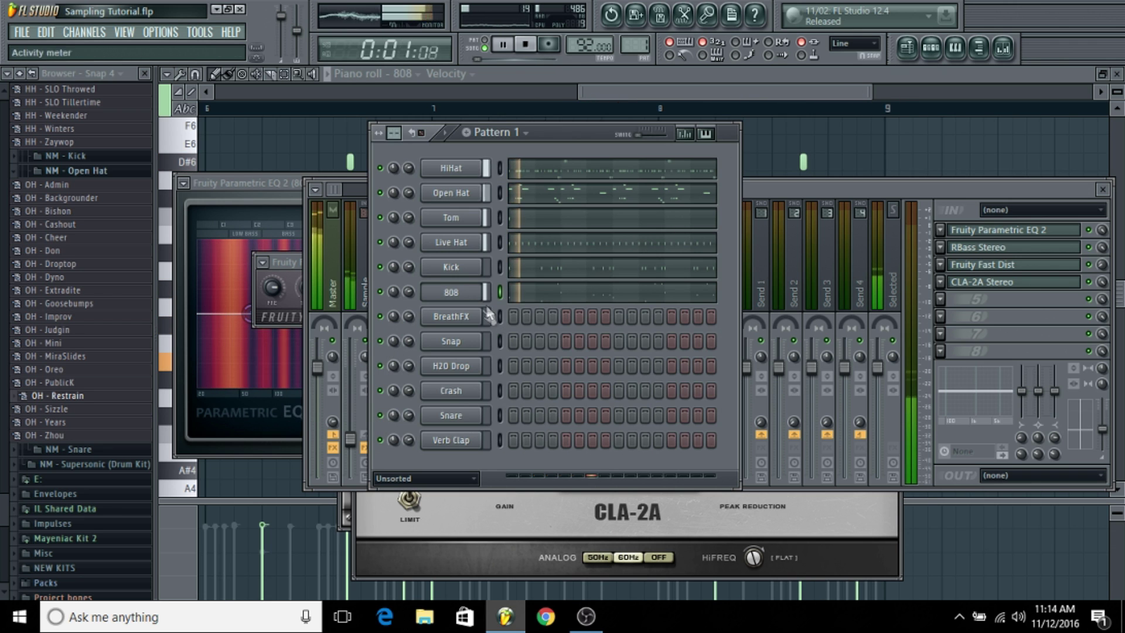
right_click(473, 316)
click(474, 320)
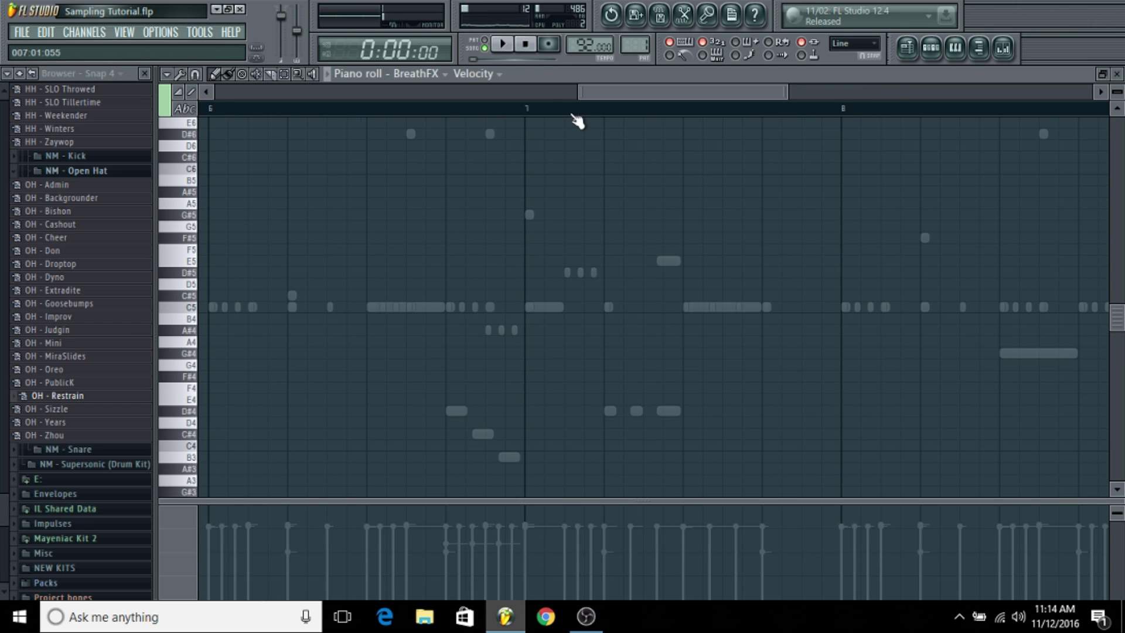
scroll(577, 116, down, 5)
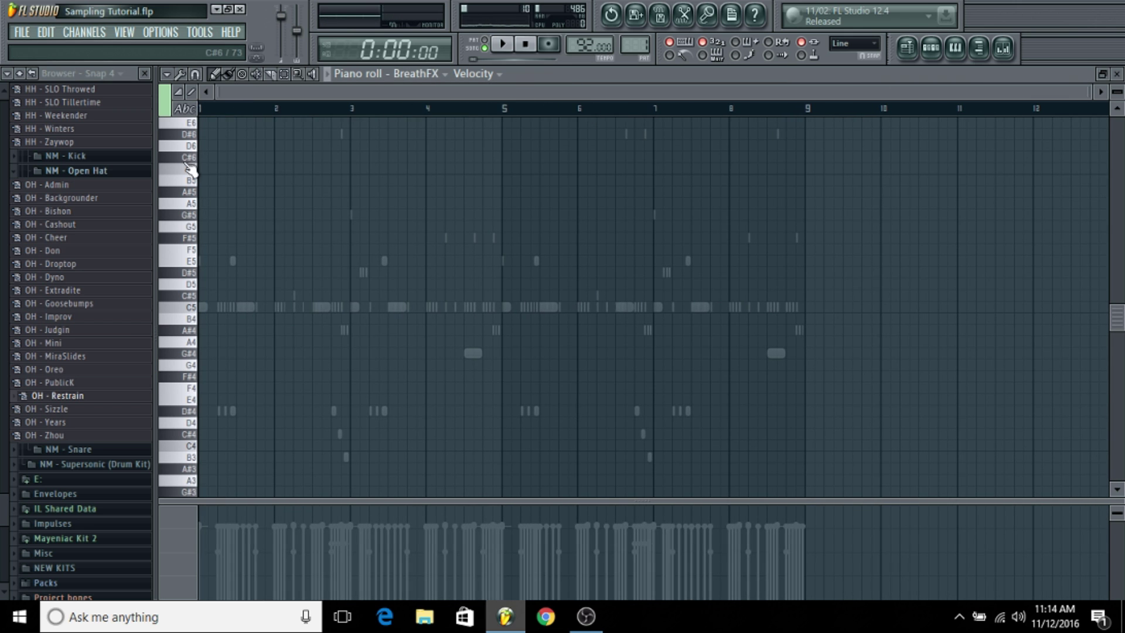
key(space)
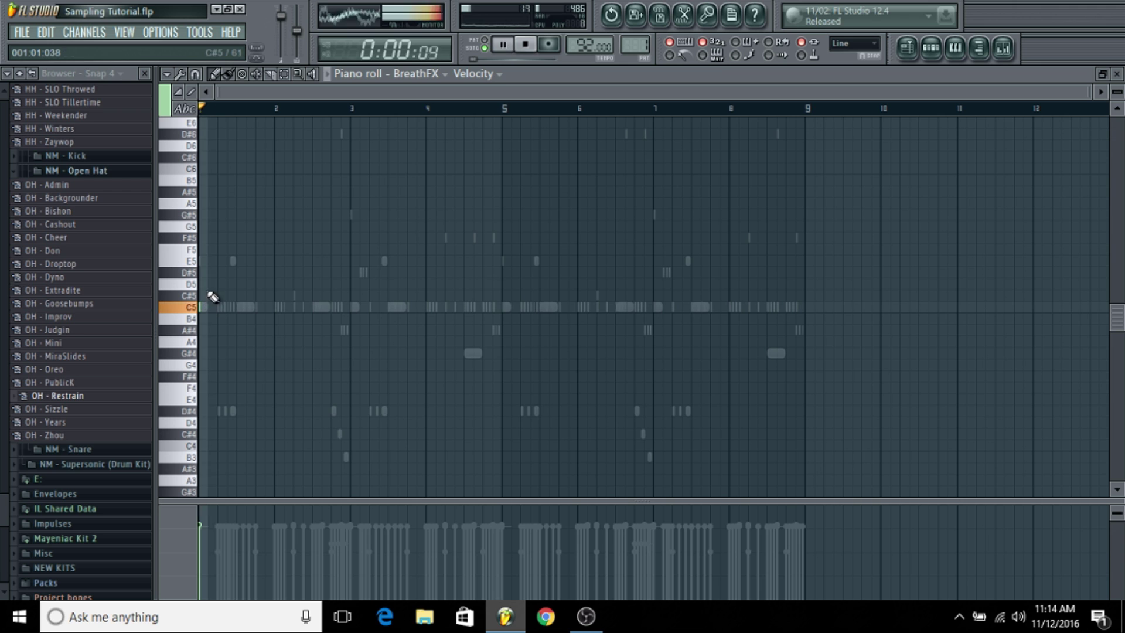
click(930, 51)
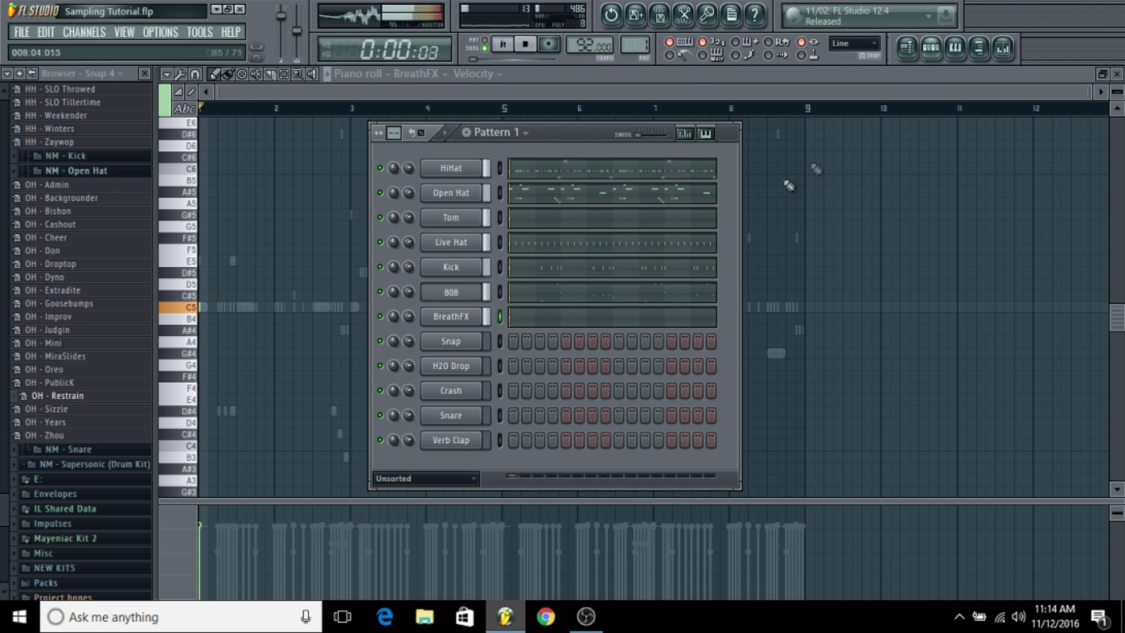
key(space)
Insert Fruity Parametric EQ 2 in the Snap mixer track's first effect slot
click(1004, 47)
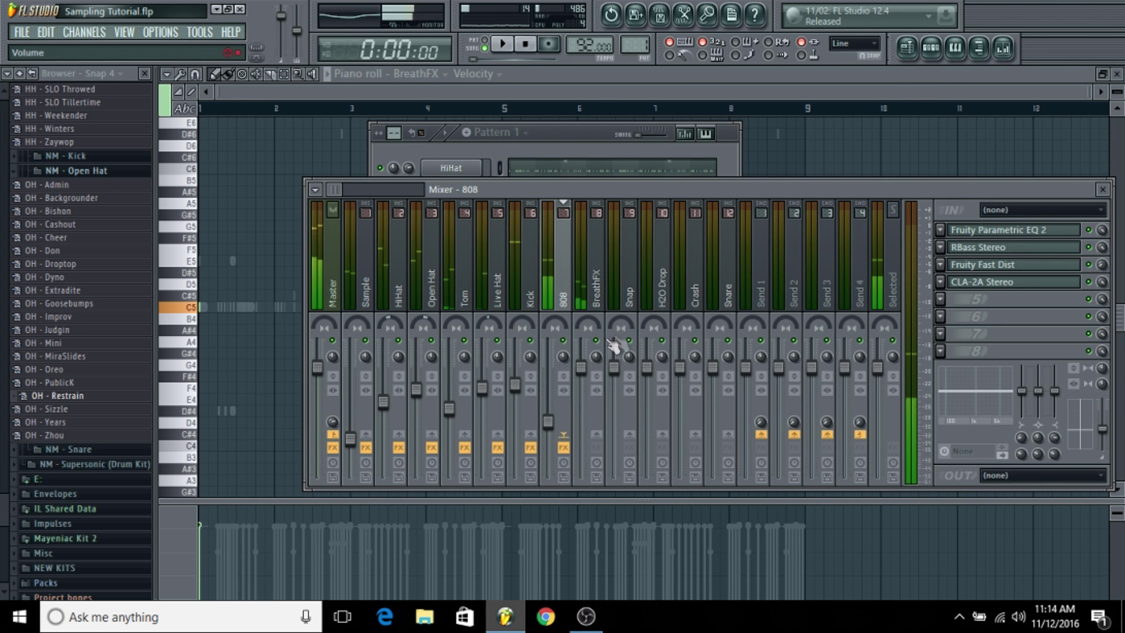
click(602, 302)
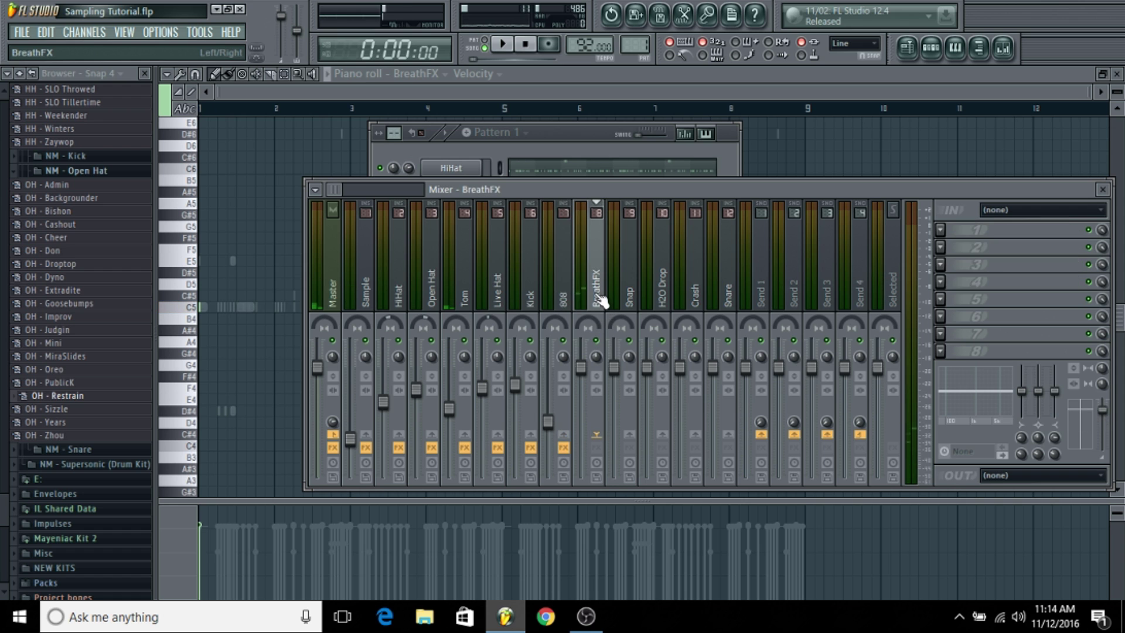
click(625, 295)
click(952, 232)
click(1055, 24)
key(space)
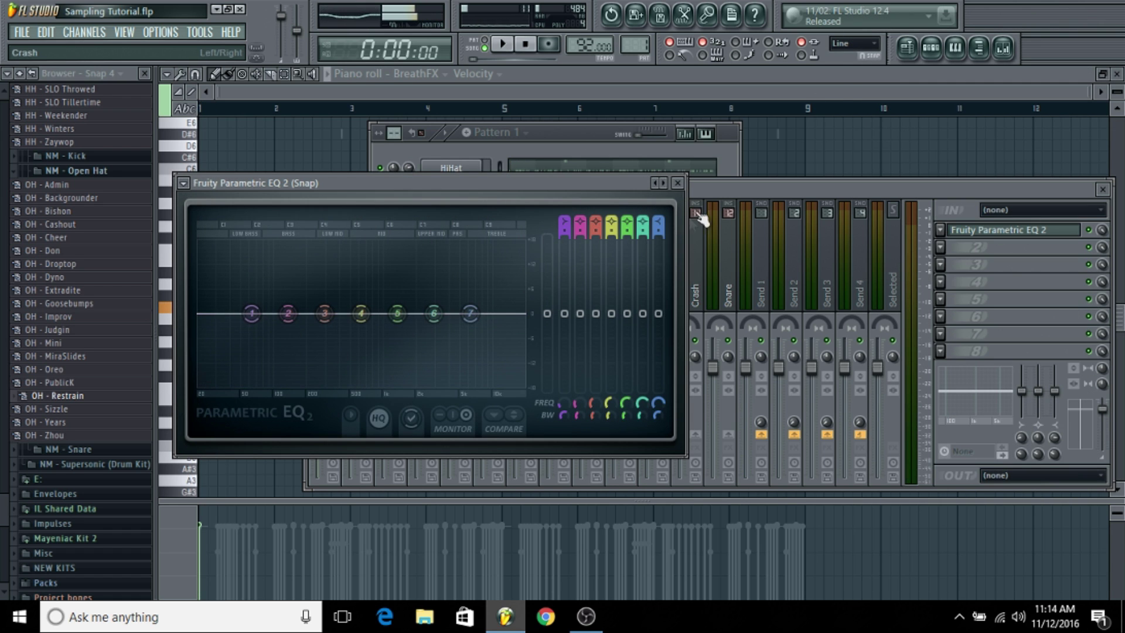
click(700, 217)
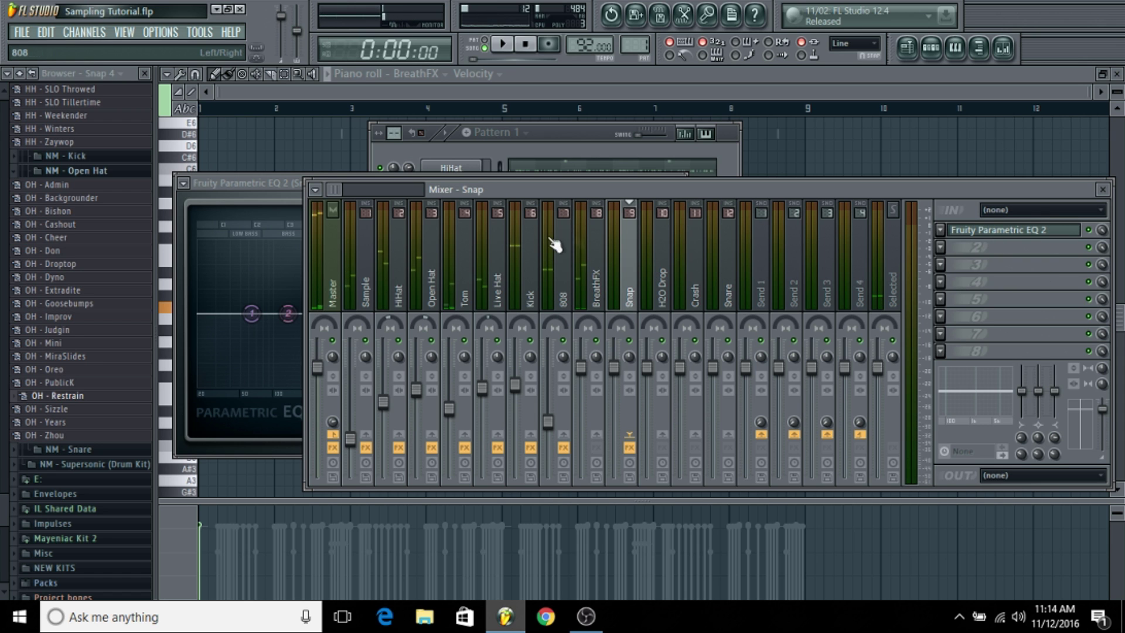
Insert Fruity Parametric EQ 2 on the BreathFX mixer track and roll off the lows by pulling band 1 down and towards the mids
click(596, 273)
click(941, 232)
click(1055, 45)
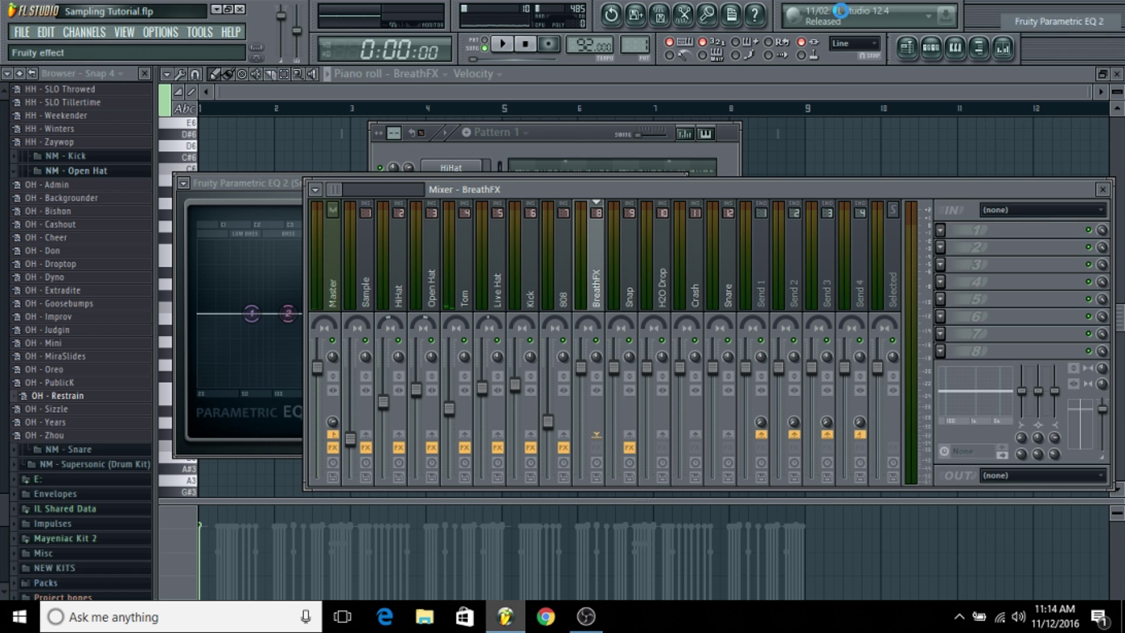
key(space)
drag(251, 314, 356, 385)
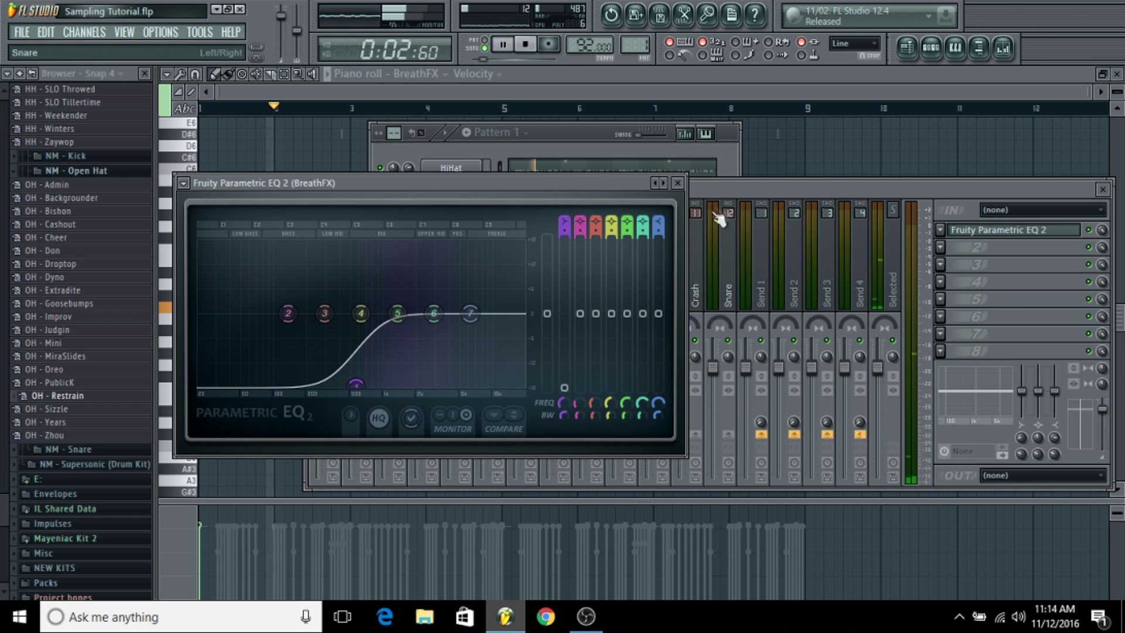
Solo the BreathFX track and add Fruity Reeverb 2 to its second effect slot with a larger room and slightly raised wet level
click(718, 154)
click(768, 169)
right_click(769, 167)
click(979, 50)
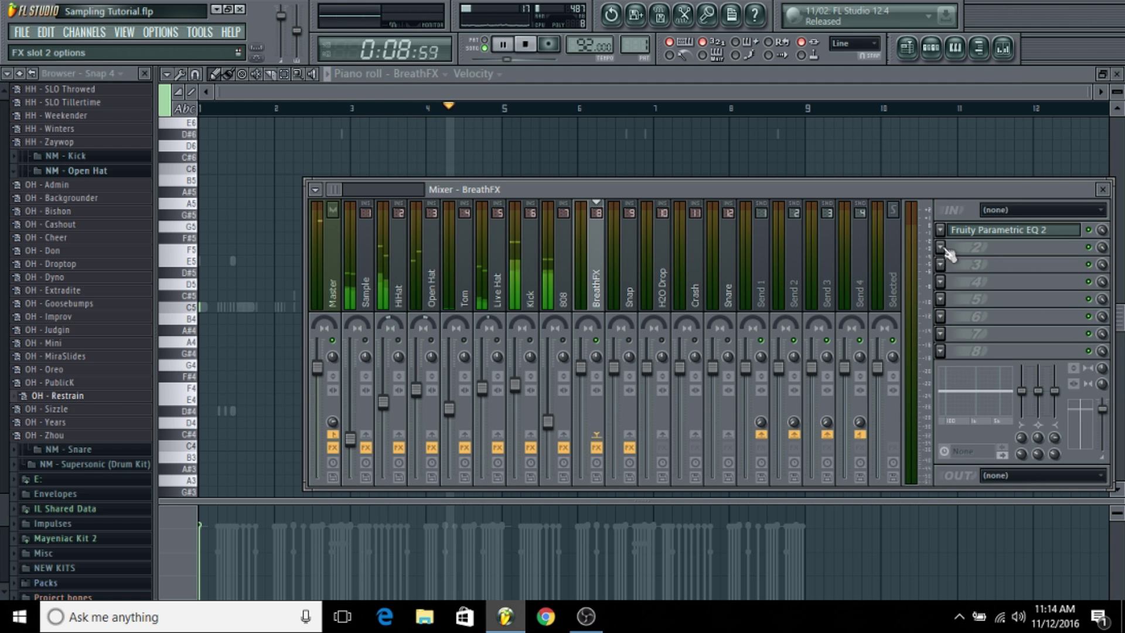
click(984, 247)
click(1070, 102)
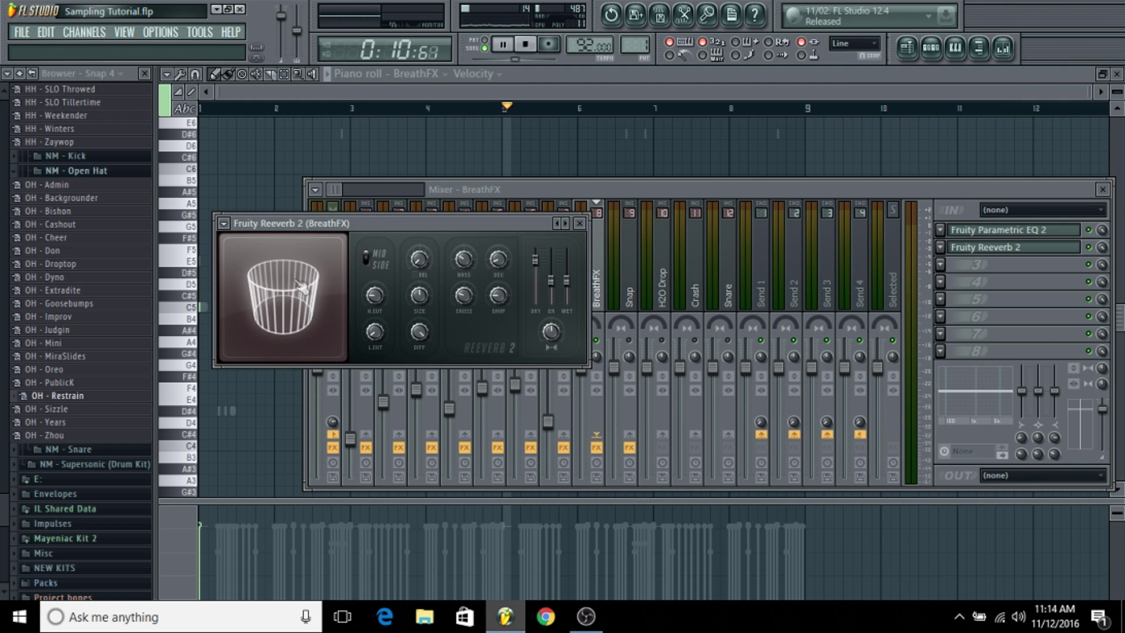
drag(312, 282, 382, 278)
drag(567, 281, 567, 275)
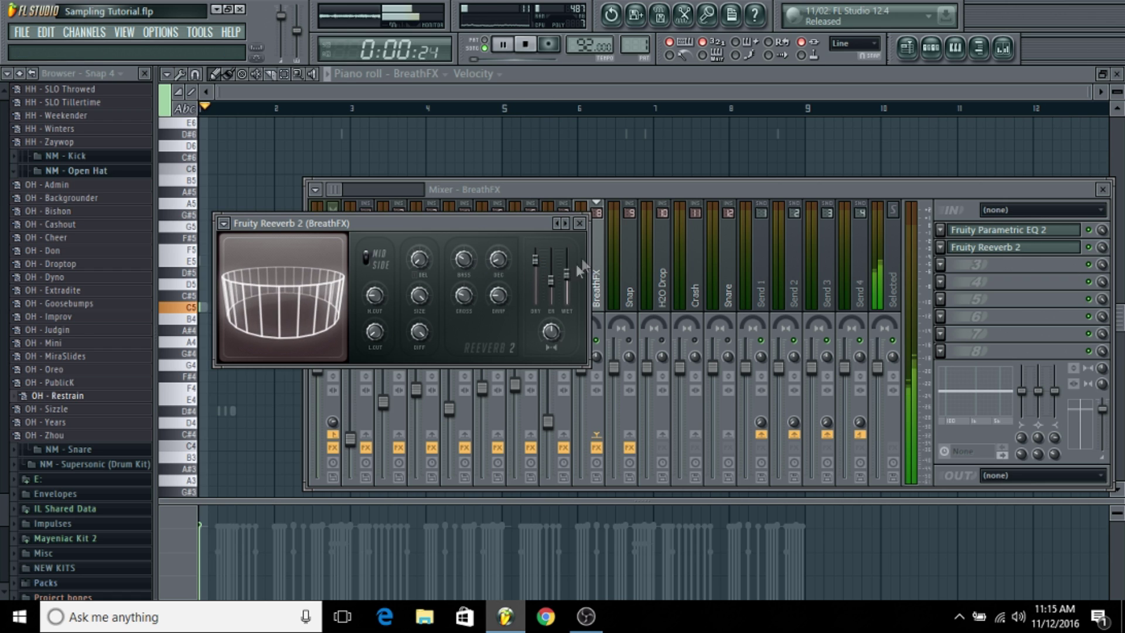
Unsolo the BreathFX track and lower its mixer volume to sit in the full mix
click(543, 371)
right_click(530, 340)
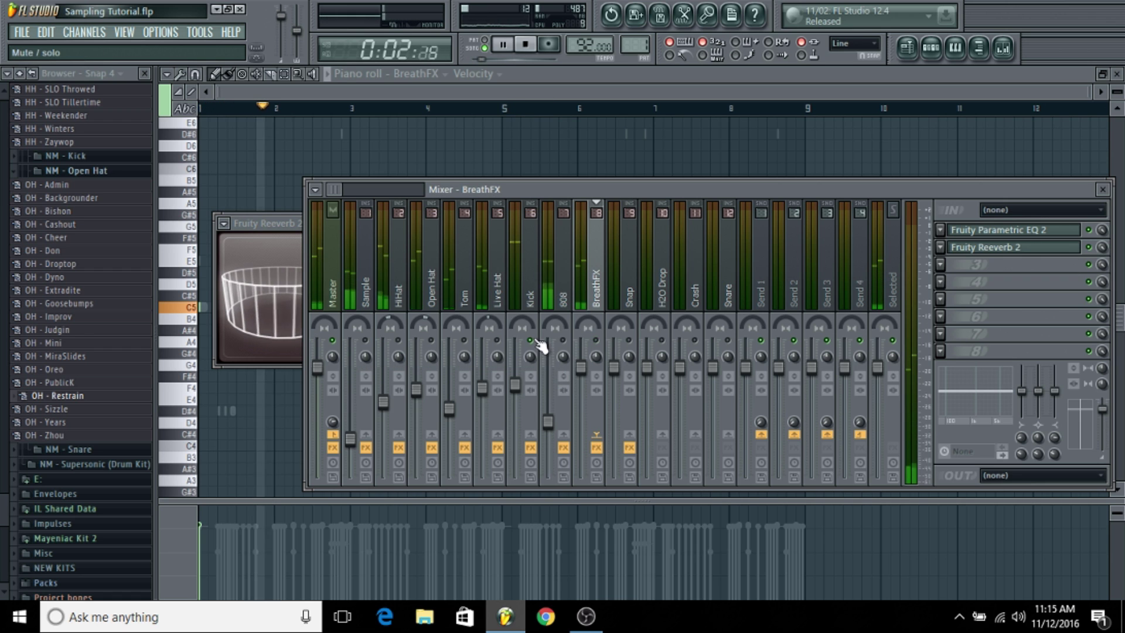
right_click(531, 340)
key(space)
key(space)
click(332, 404)
key(space)
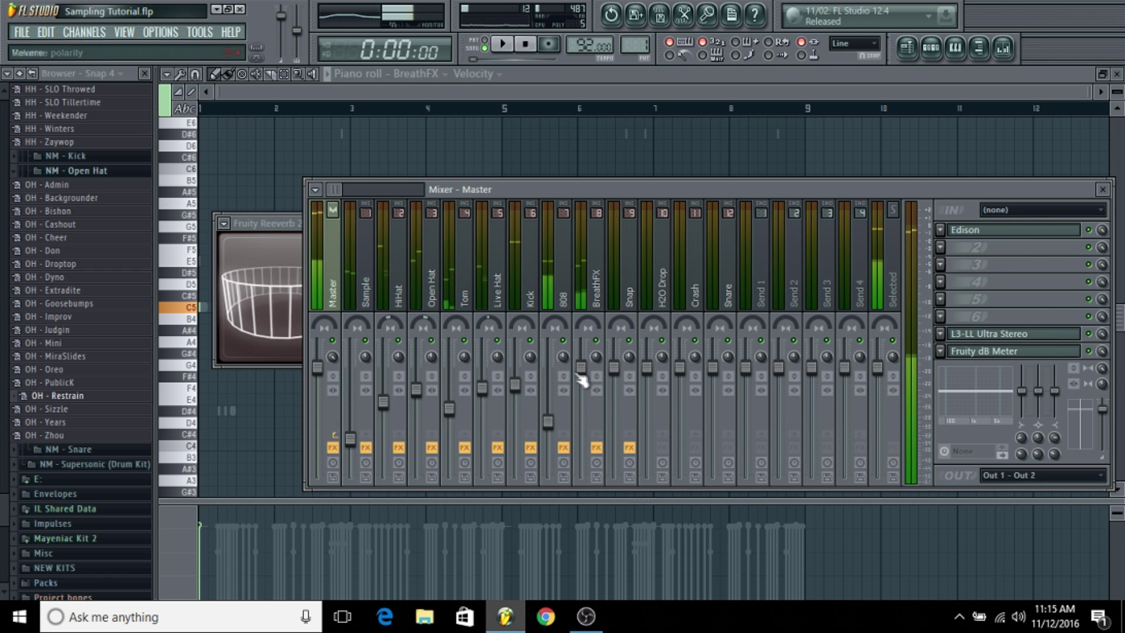
drag(579, 380, 579, 417)
key(space)
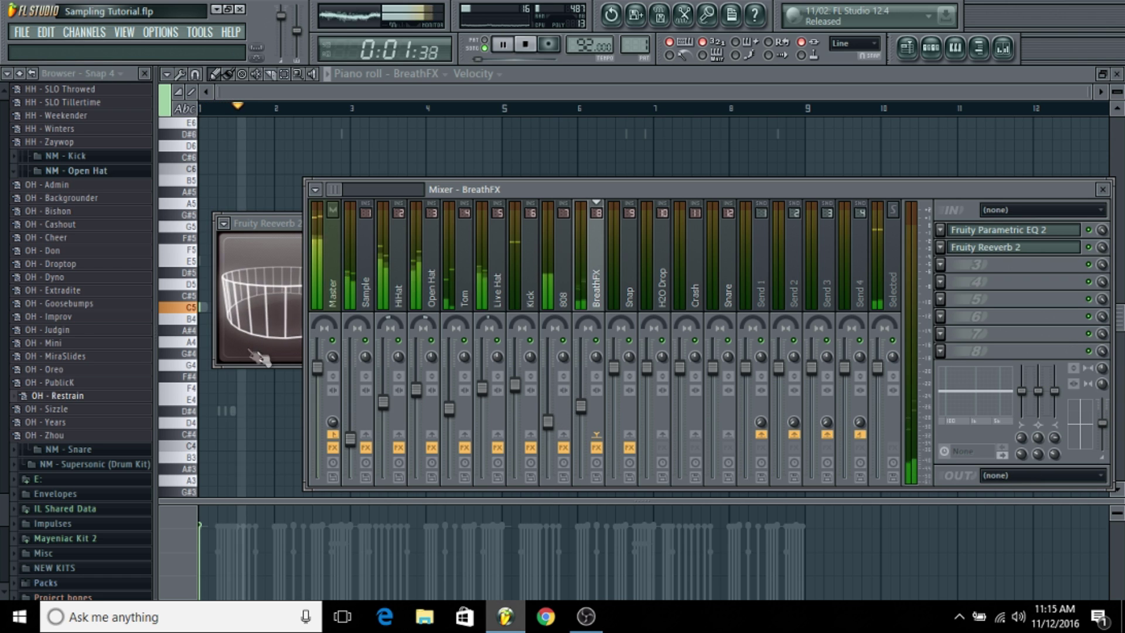
Place a C5 note on beat 3 of bar 1 in the Snap channel's piano roll
right_click(335, 357)
click(348, 367)
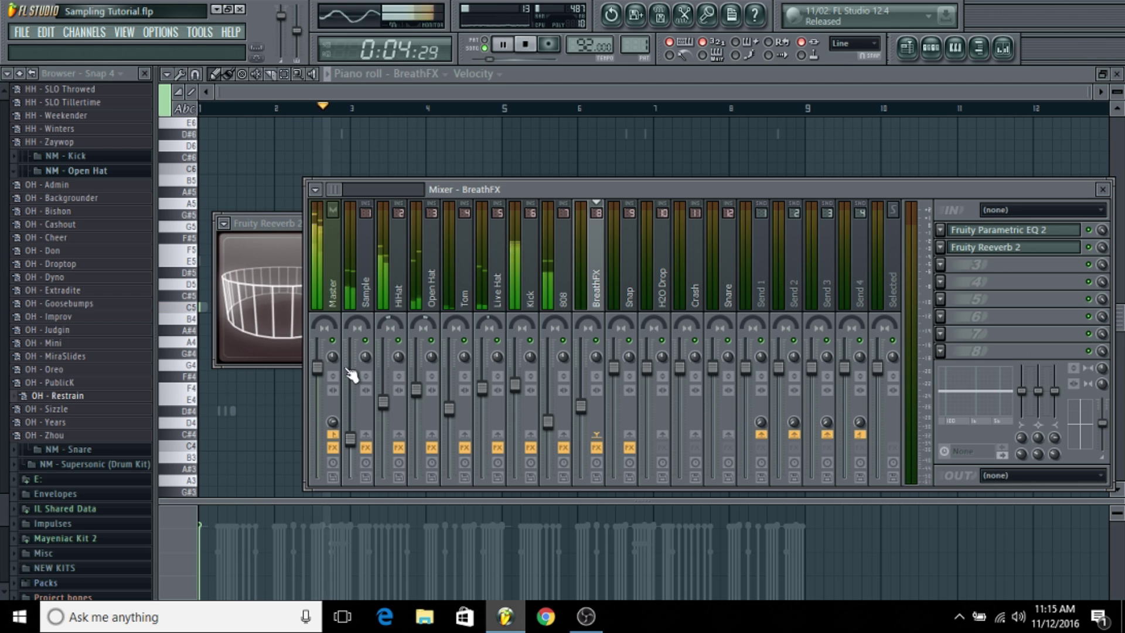
click(932, 51)
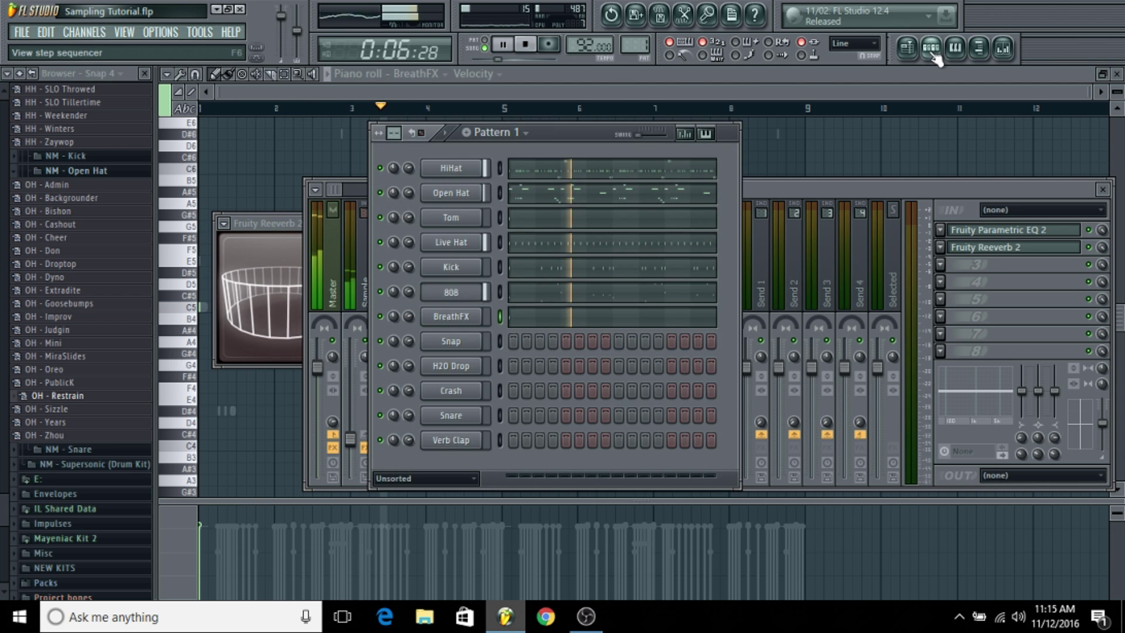
right_click(457, 340)
click(511, 342)
key(space)
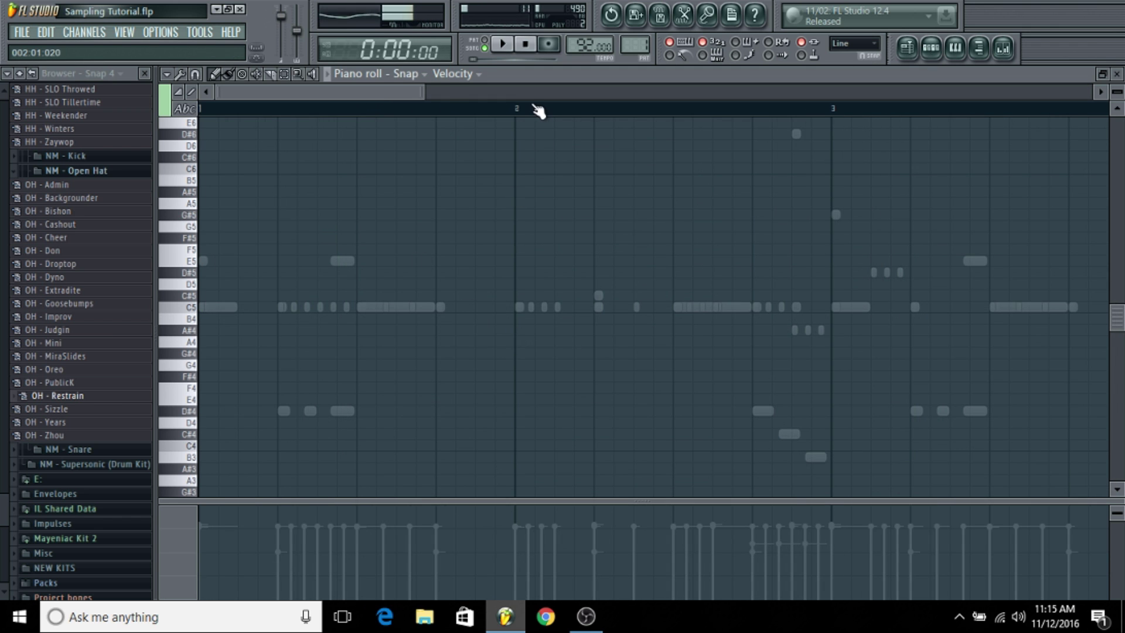
scroll(537, 110, down, 4)
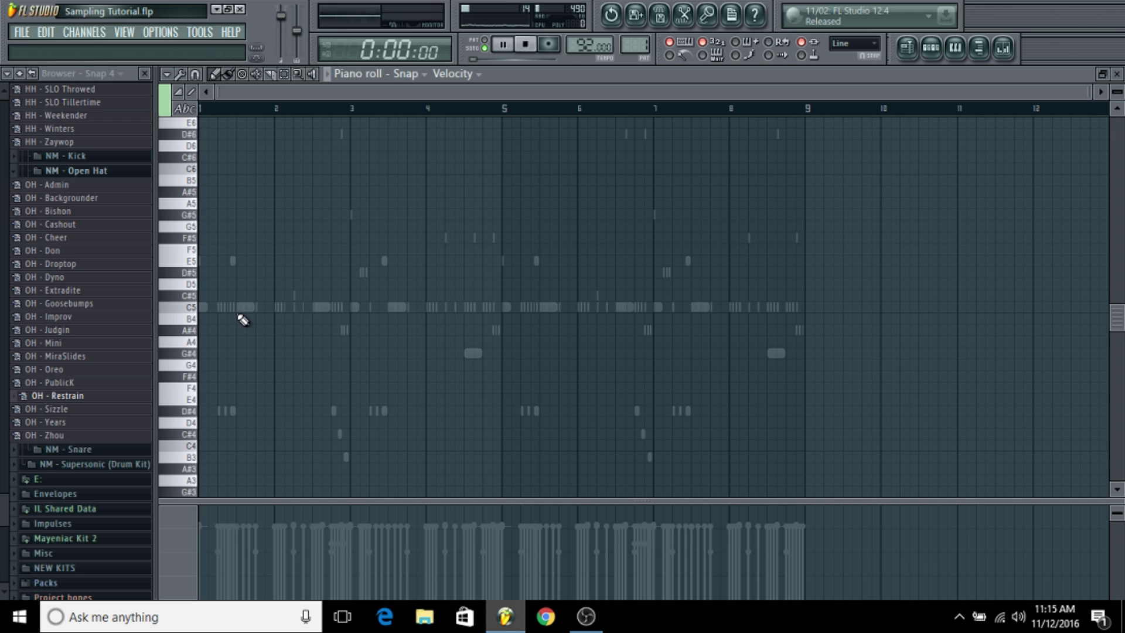
key(space)
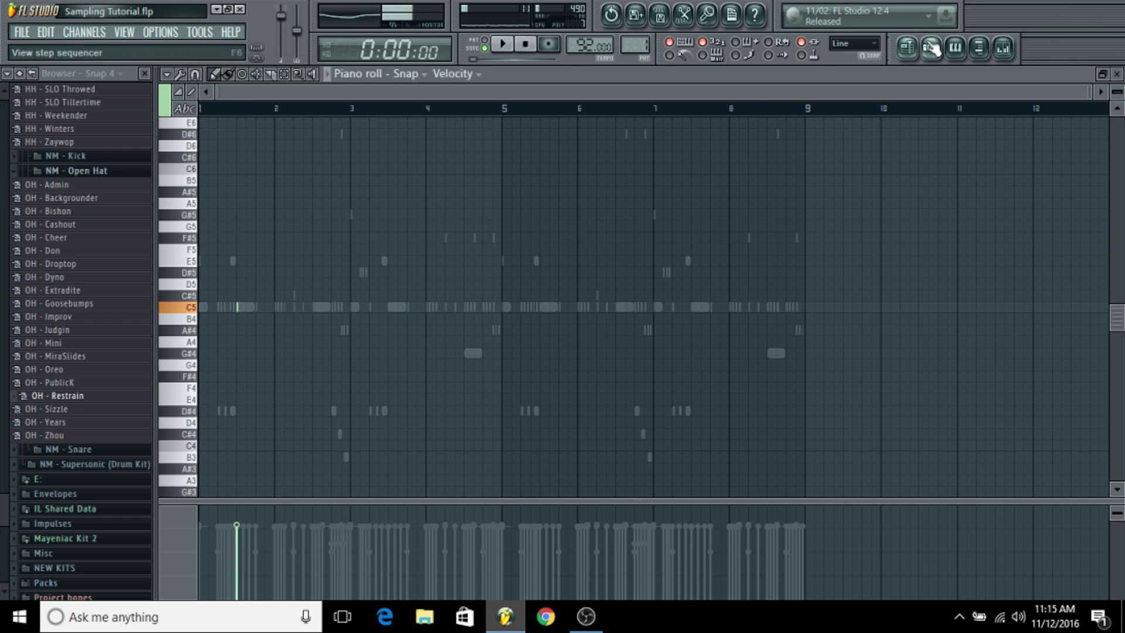
Turn on Normalize for the Snap channel's sample and play the beat
click(931, 49)
click(457, 347)
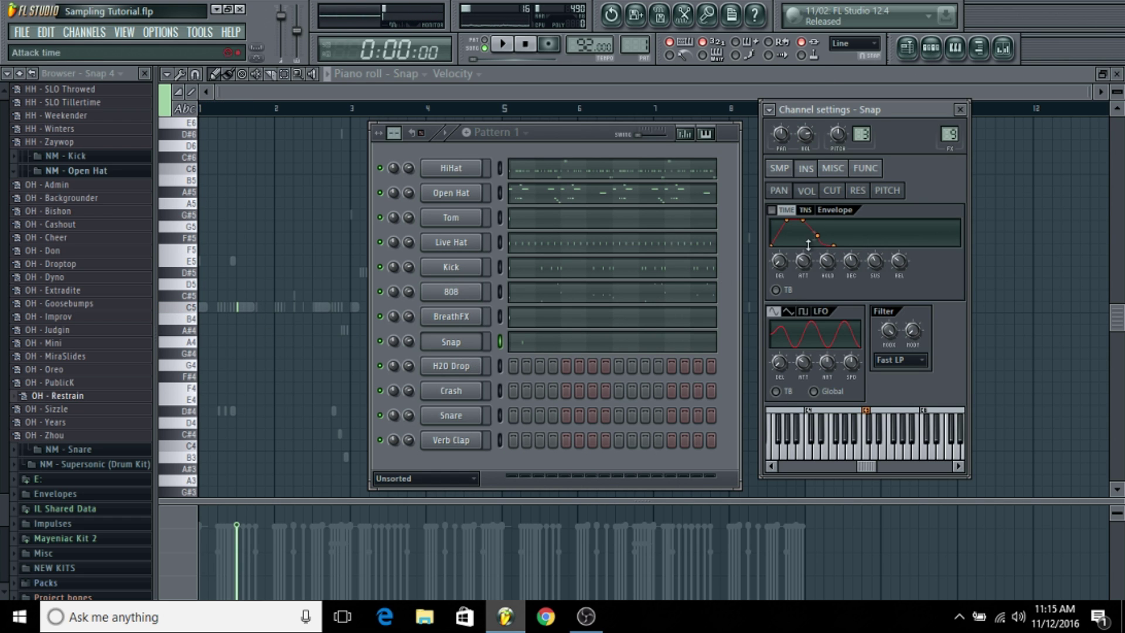
click(780, 168)
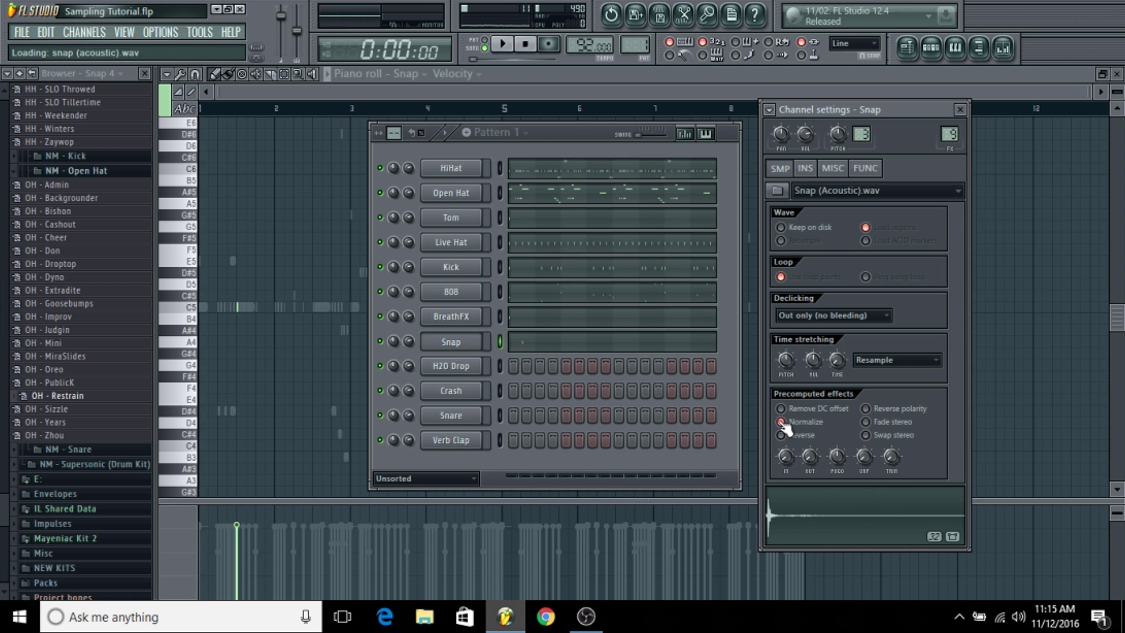
key(space)
Repeat the Snap C5 note on beat 3 of bars 3, 5 and 7
click(561, 342)
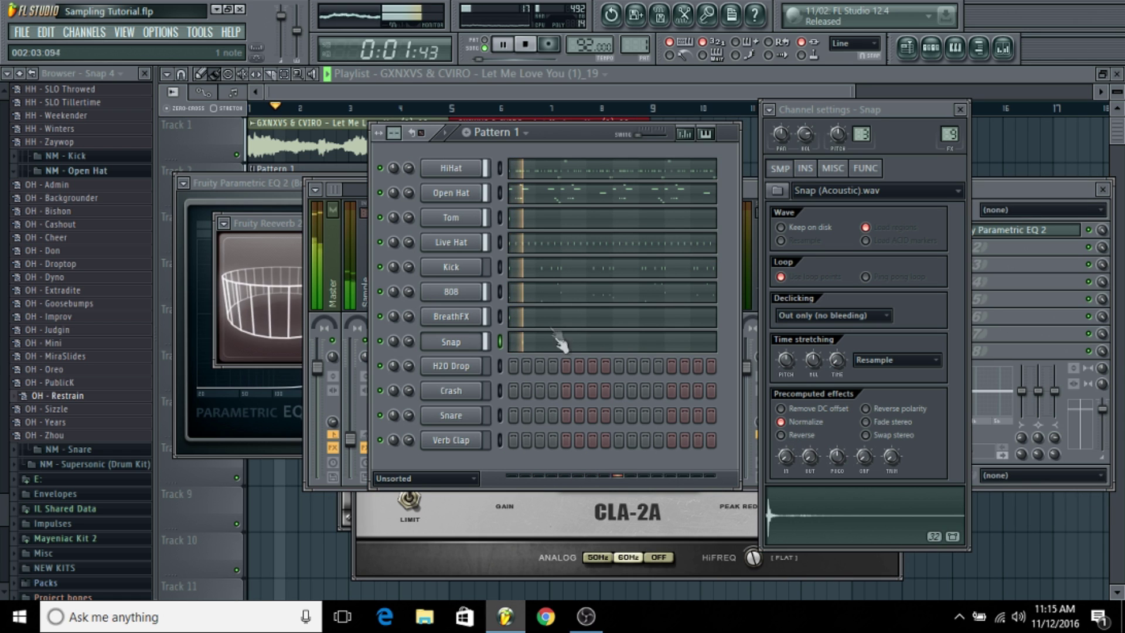
click(625, 117)
click(909, 54)
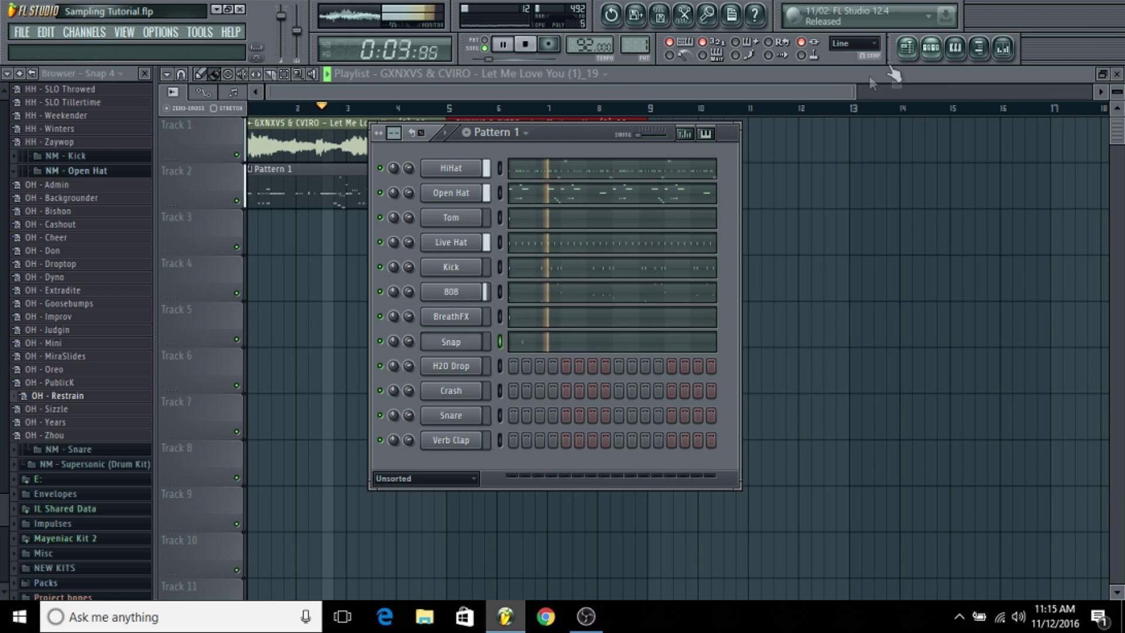
click(571, 344)
right_click(595, 345)
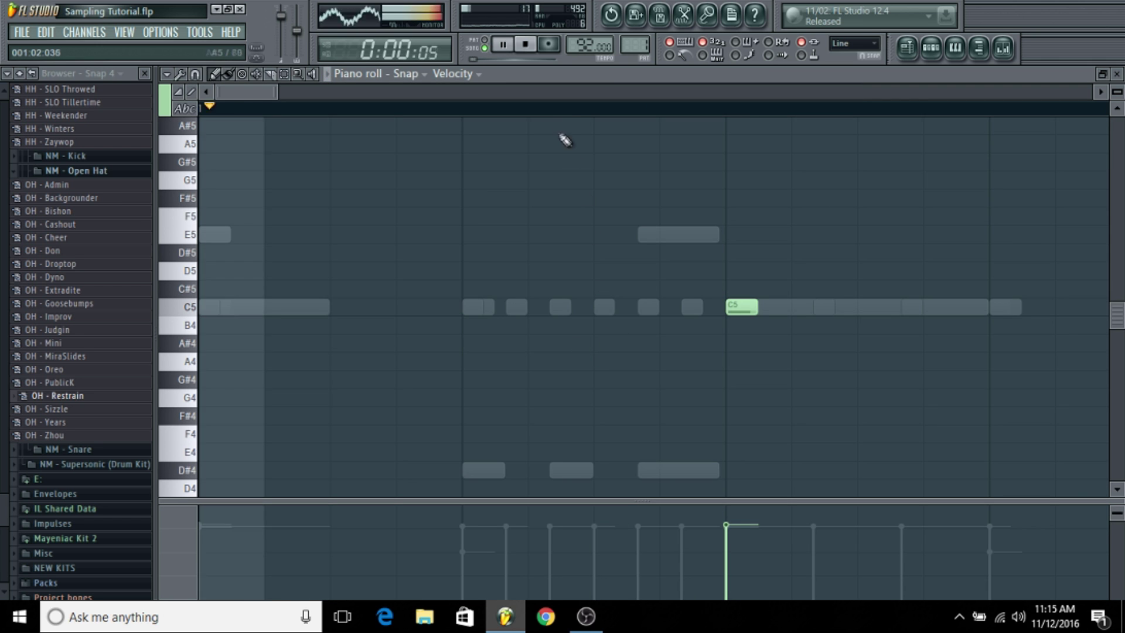
scroll(553, 108, down, 5)
scroll(573, 114, down, 3)
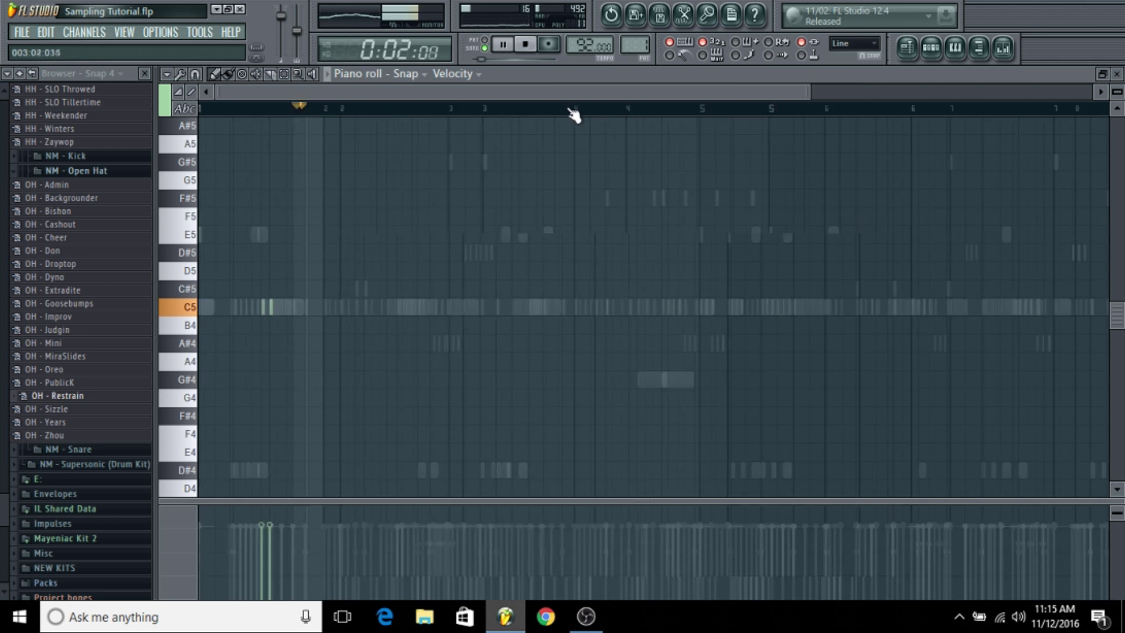
scroll(402, 238, down, 2)
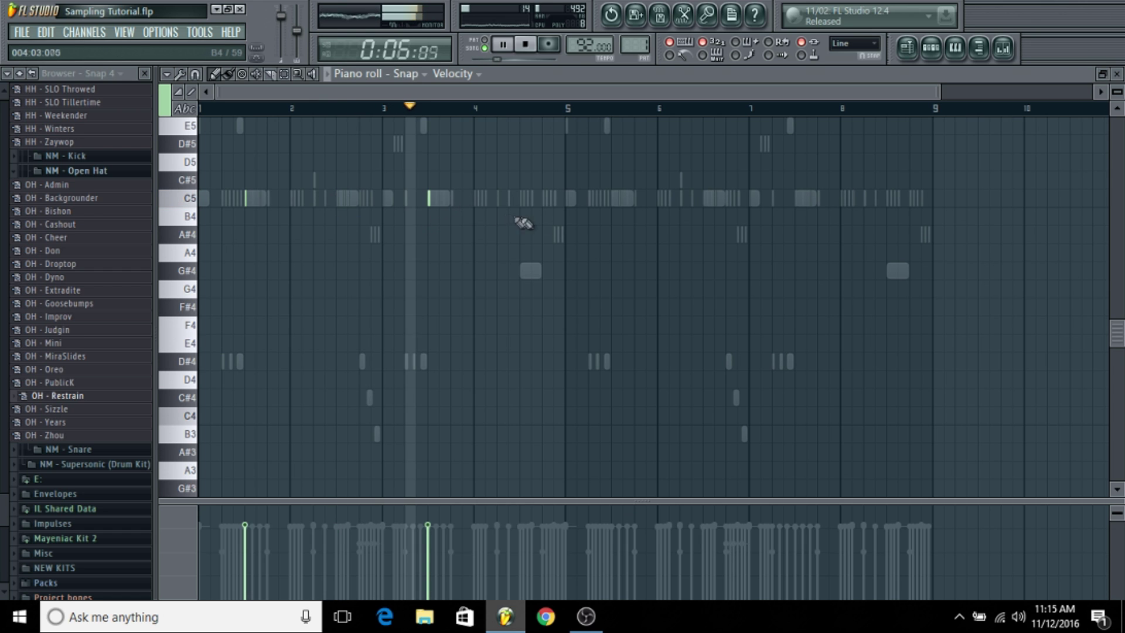
click(612, 198)
click(796, 198)
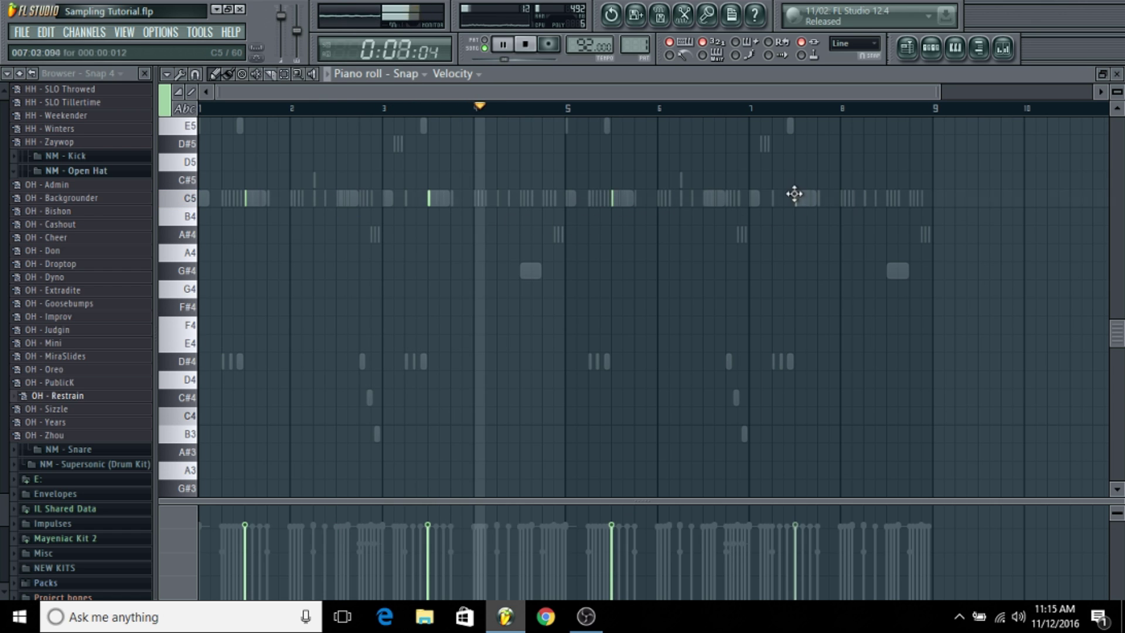
Solo the Snap mixer track and roll off its lows by pulling Parametric EQ 2 band 1 down and into the mids
click(1002, 47)
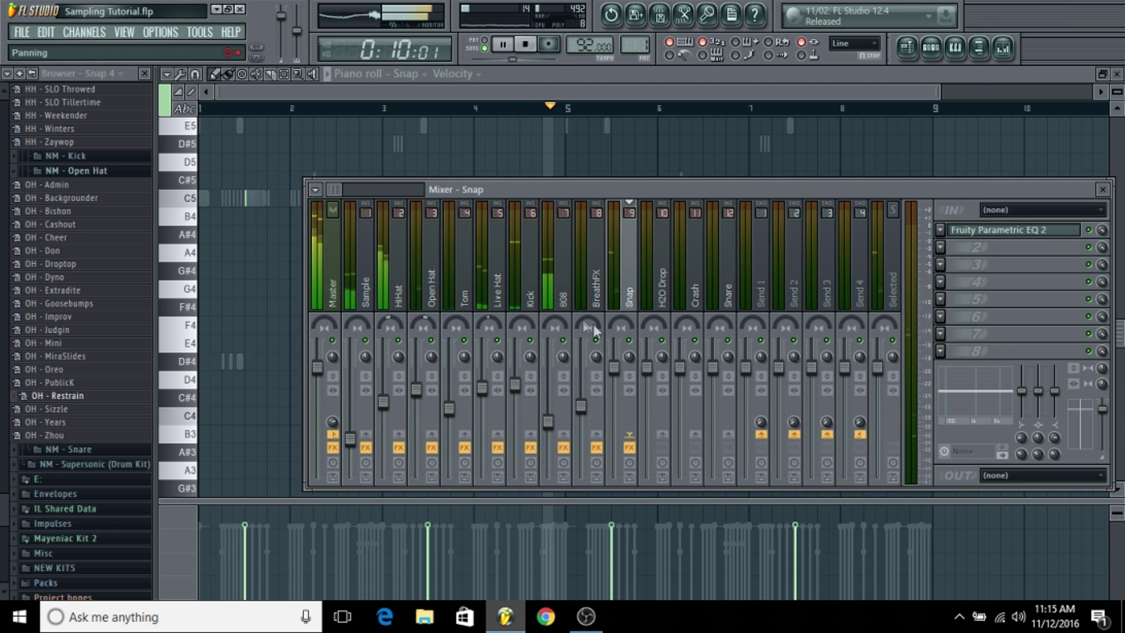
click(952, 247)
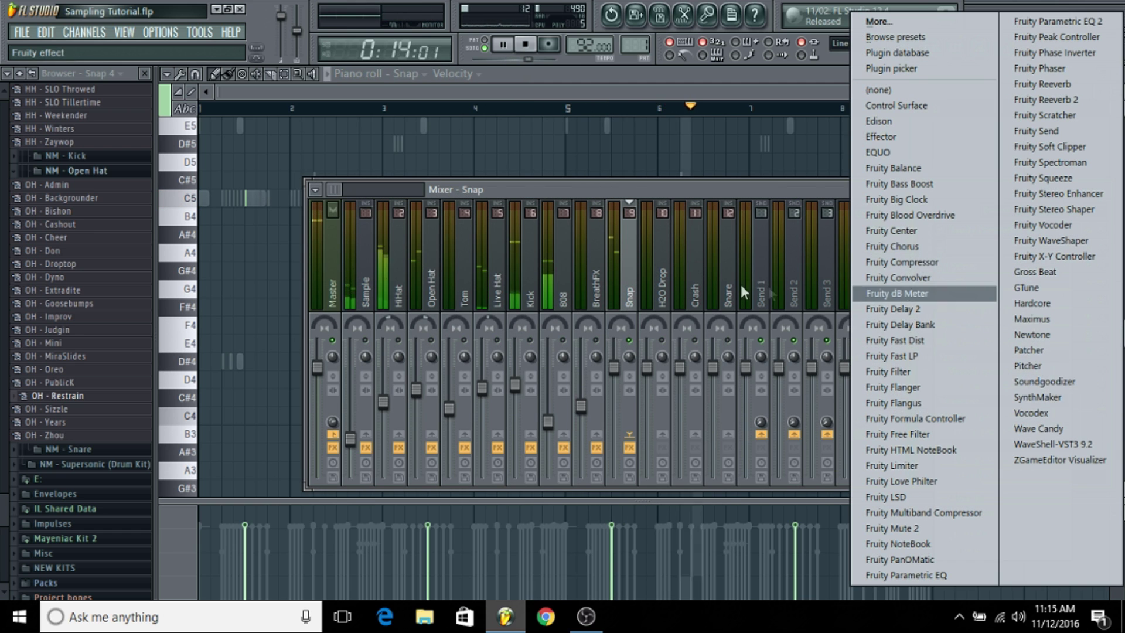
click(635, 272)
click(999, 230)
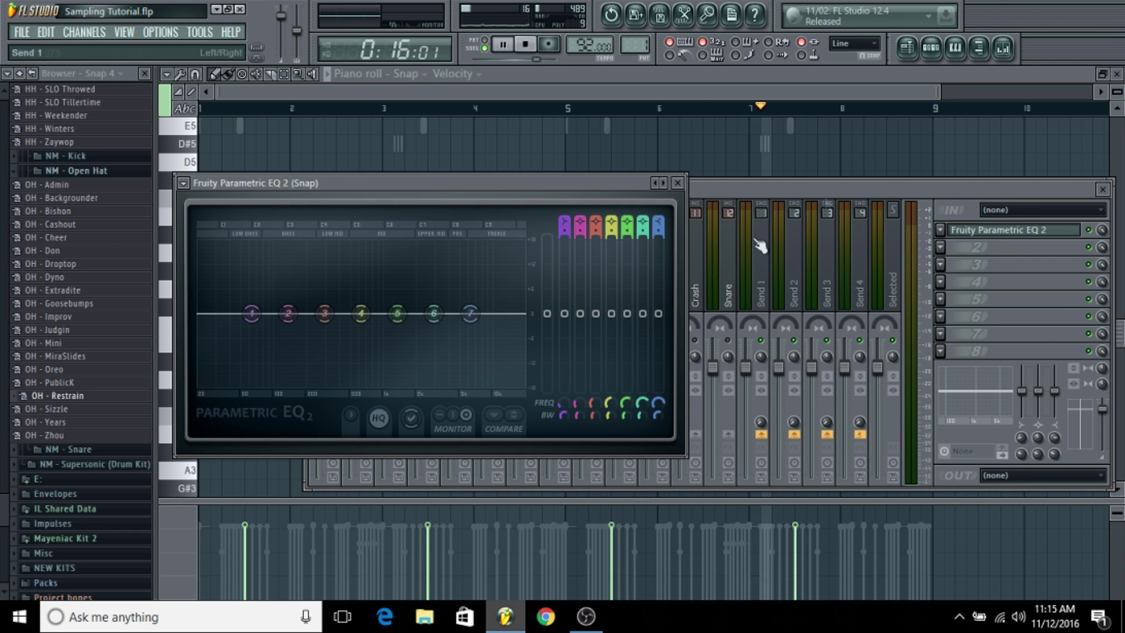
drag(268, 298, 383, 385)
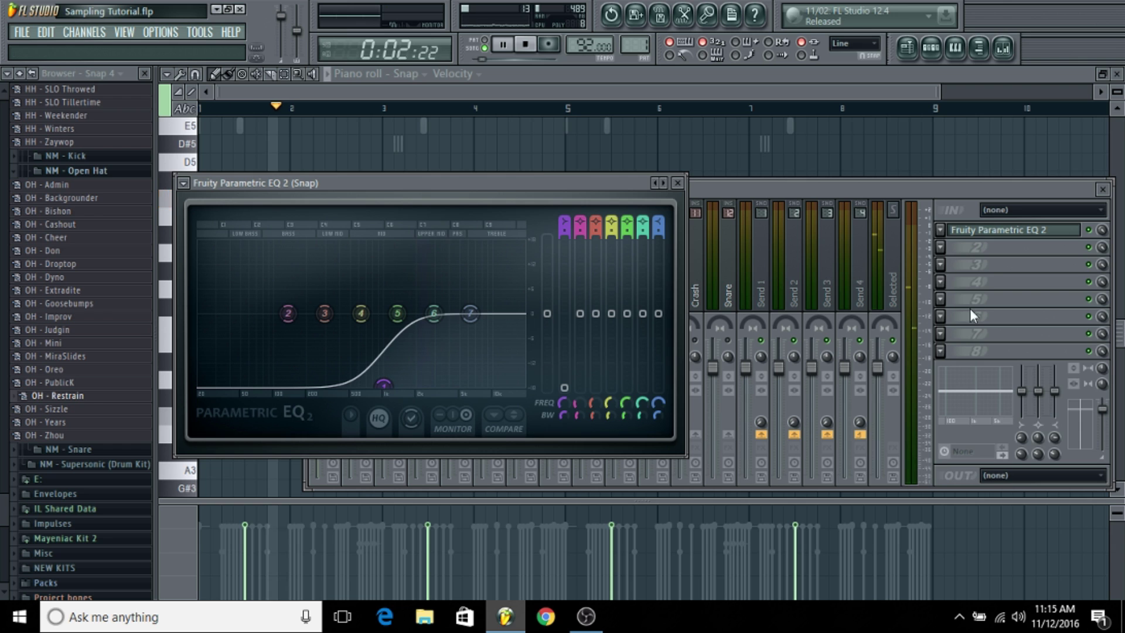
Add Fruity Reeverb 2 to the Snap track's second effect slot with a larger room and slightly raised wet level
click(950, 245)
click(1068, 98)
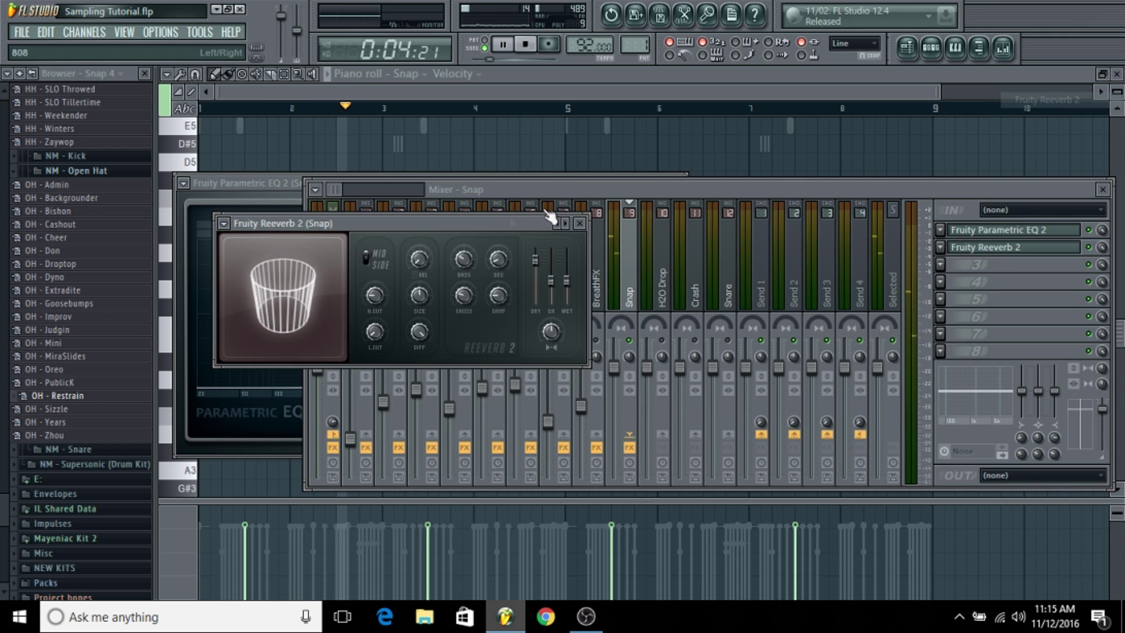
key(space)
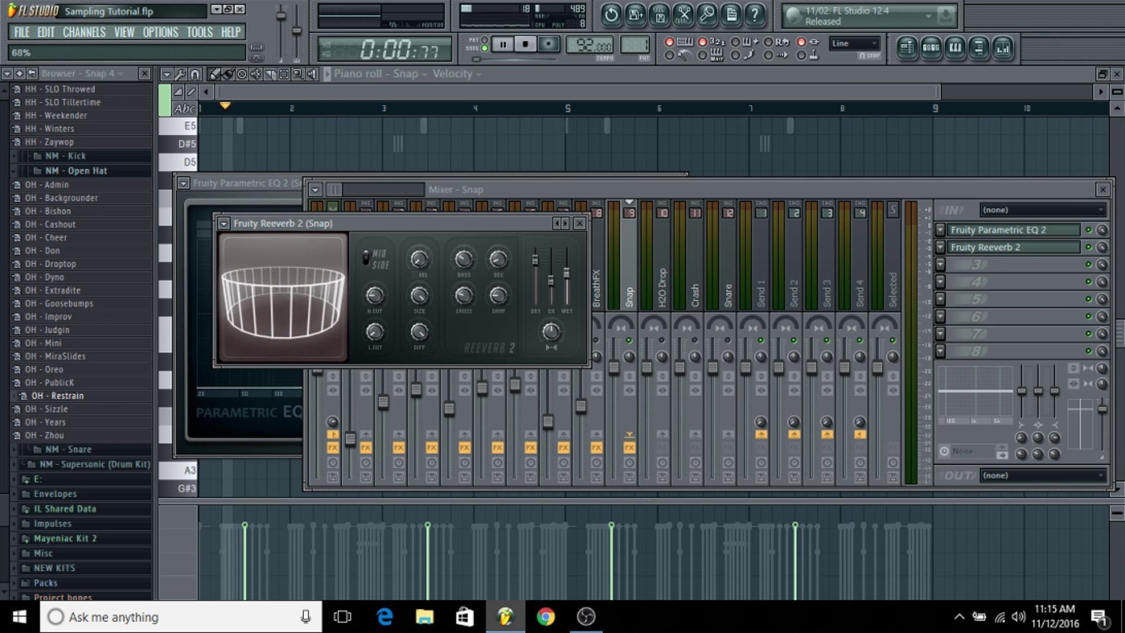
click(600, 302)
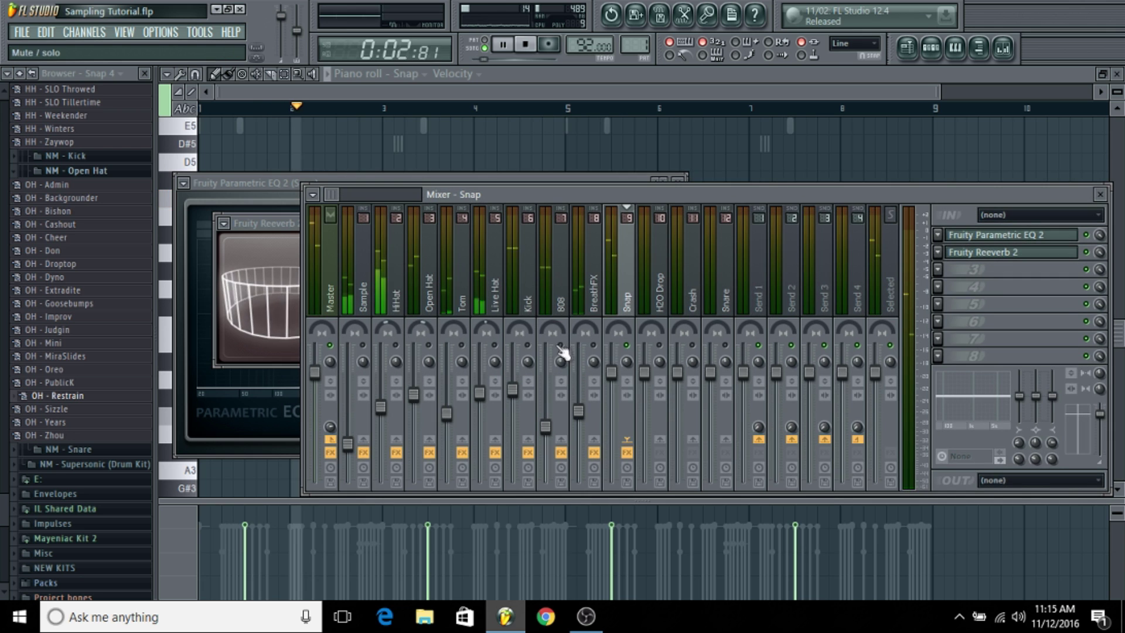
Unsolo the Snap track and lower its mixer volume to 85% (-3.6 dB), checking it against the full mix
key(space)
key(space)
click(329, 365)
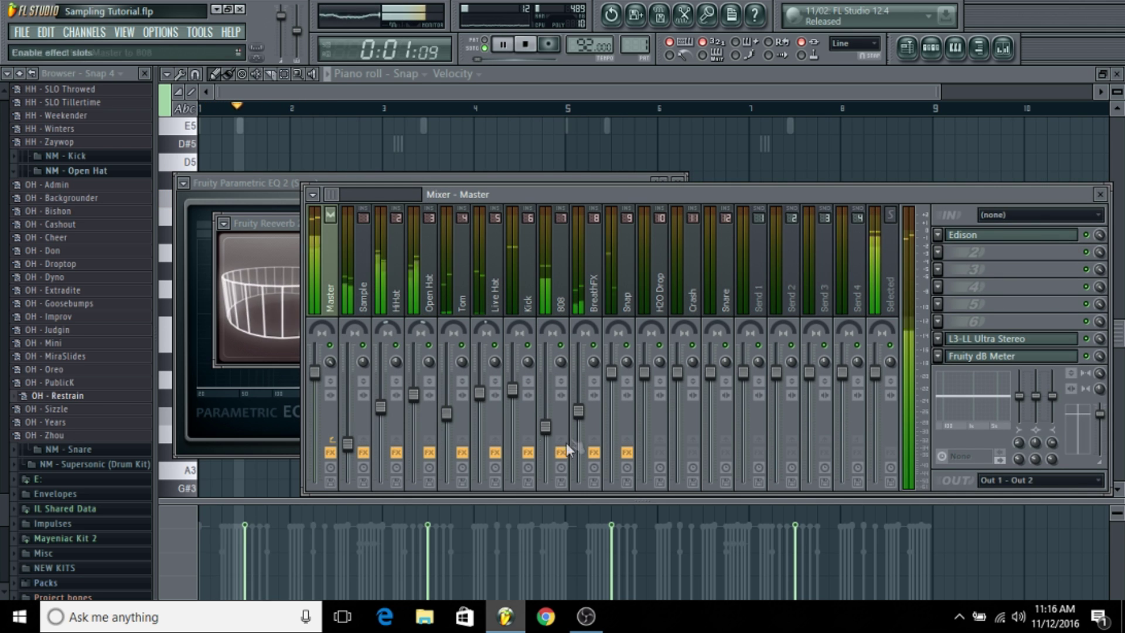
key(space)
key(space)
drag(611, 372, 611, 388)
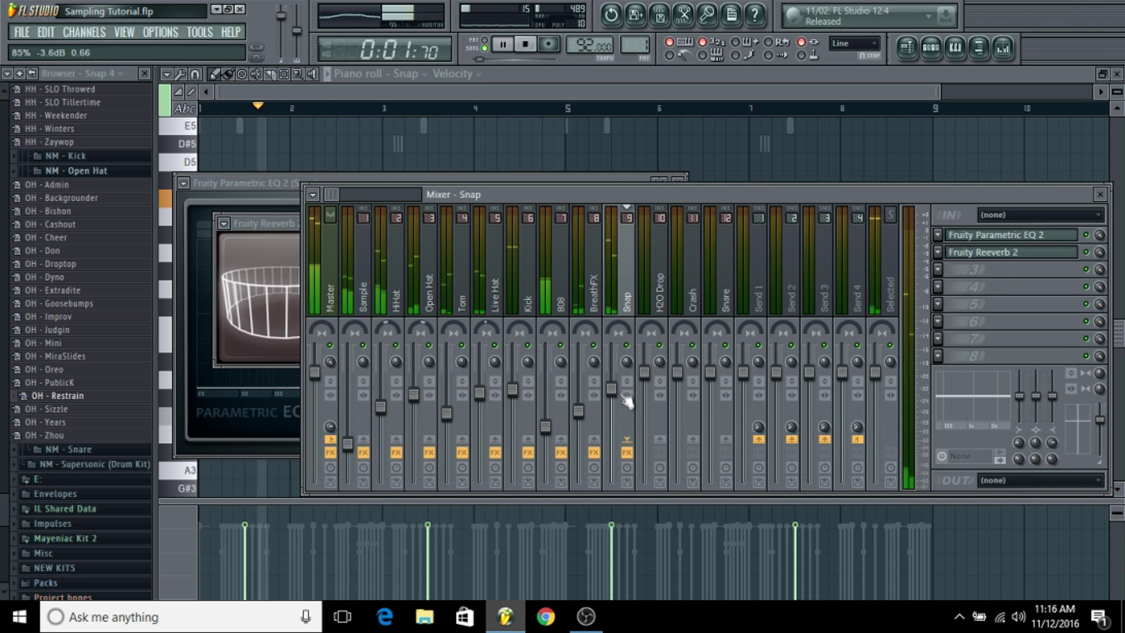
right_click(332, 365)
key(space)
key(space)
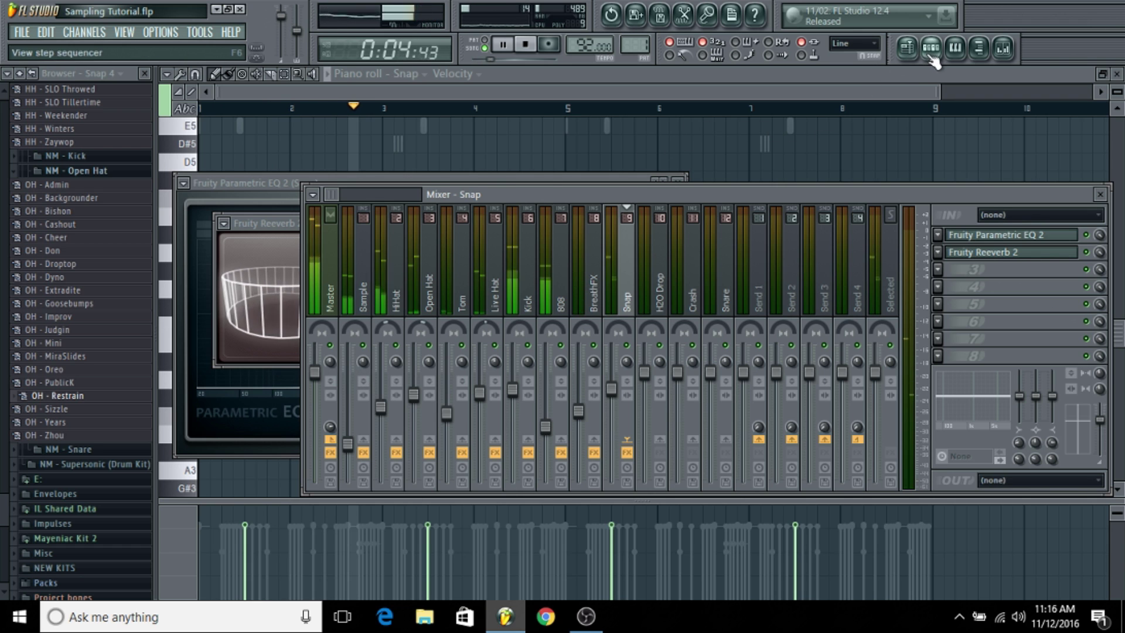
Place a C5 note on beat 3 of bar 1 in the H2O Drop channel's piano roll
key(F6)
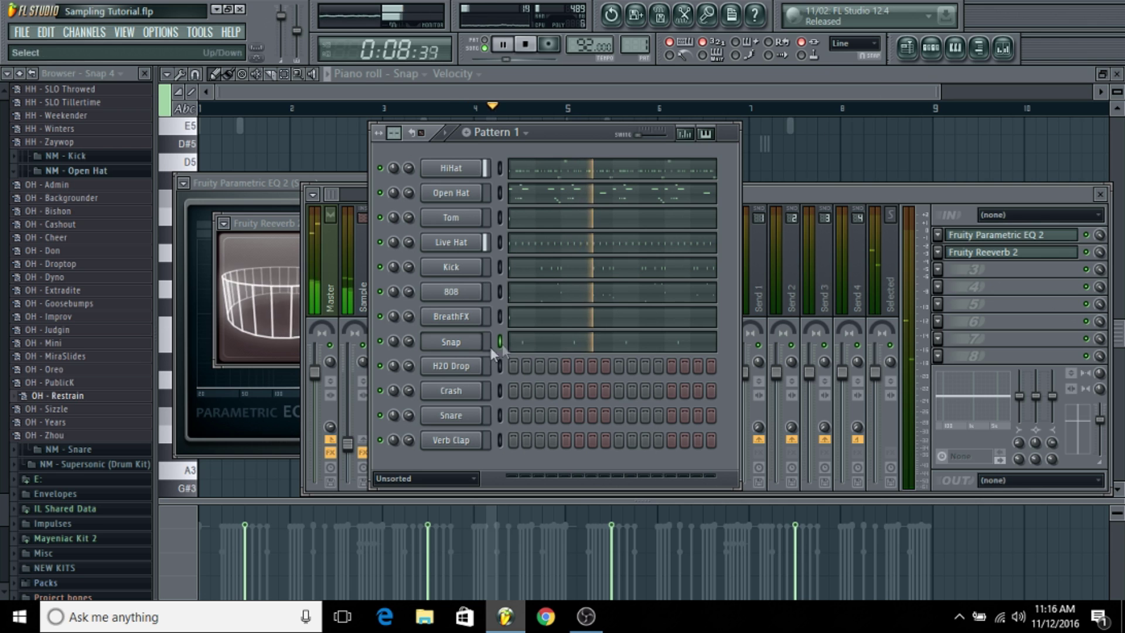
right_click(484, 367)
click(504, 359)
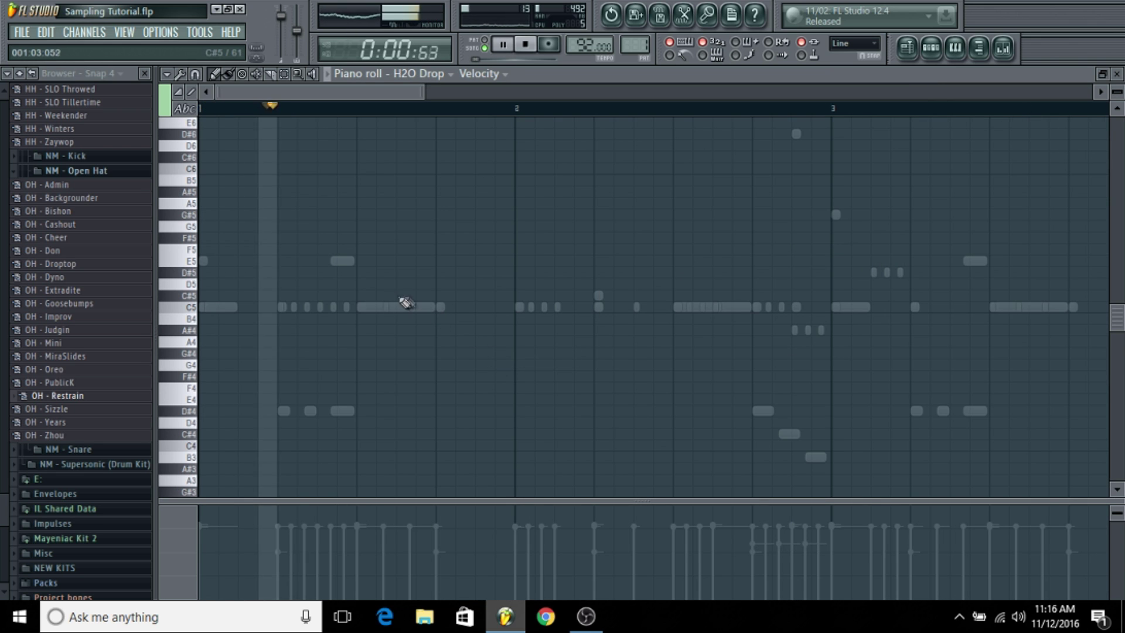
key(space)
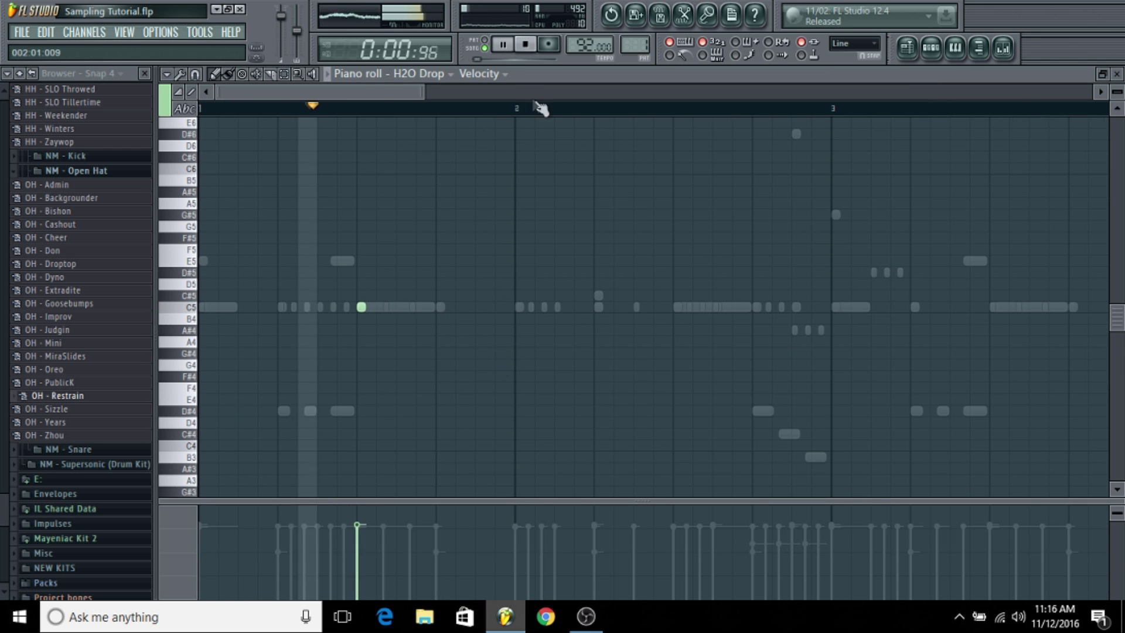
scroll(548, 111, down, 2)
scroll(550, 114, down, 2)
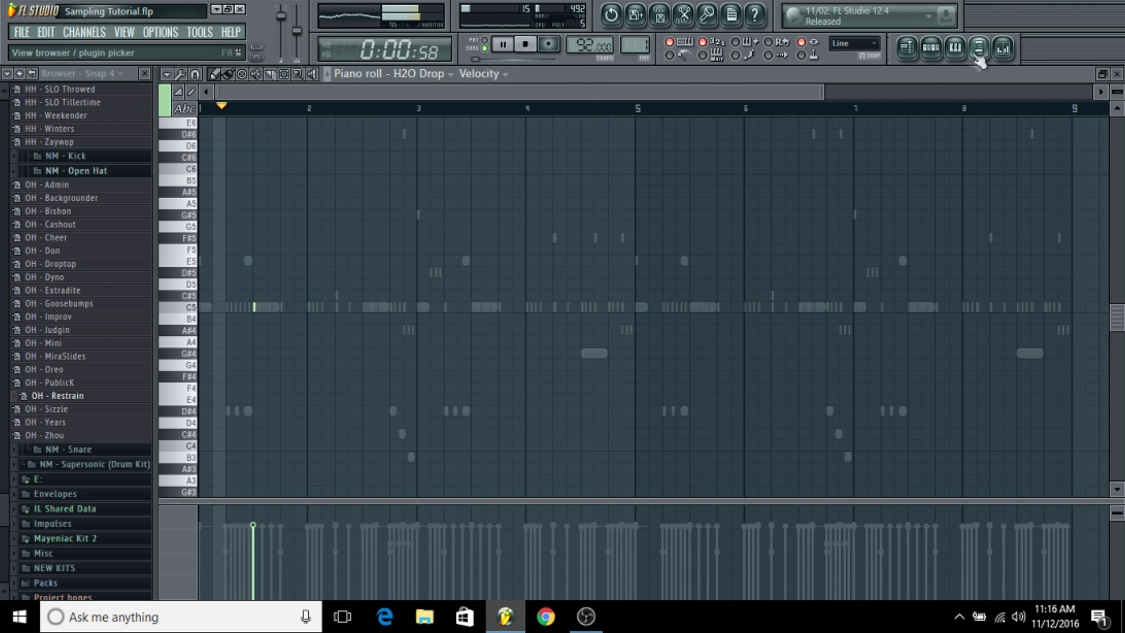
Insert Fruity Parametric EQ 2 on the H2O Drop mixer track and pull band 1 down to -18 dB around the low mids
click(1003, 48)
click(662, 346)
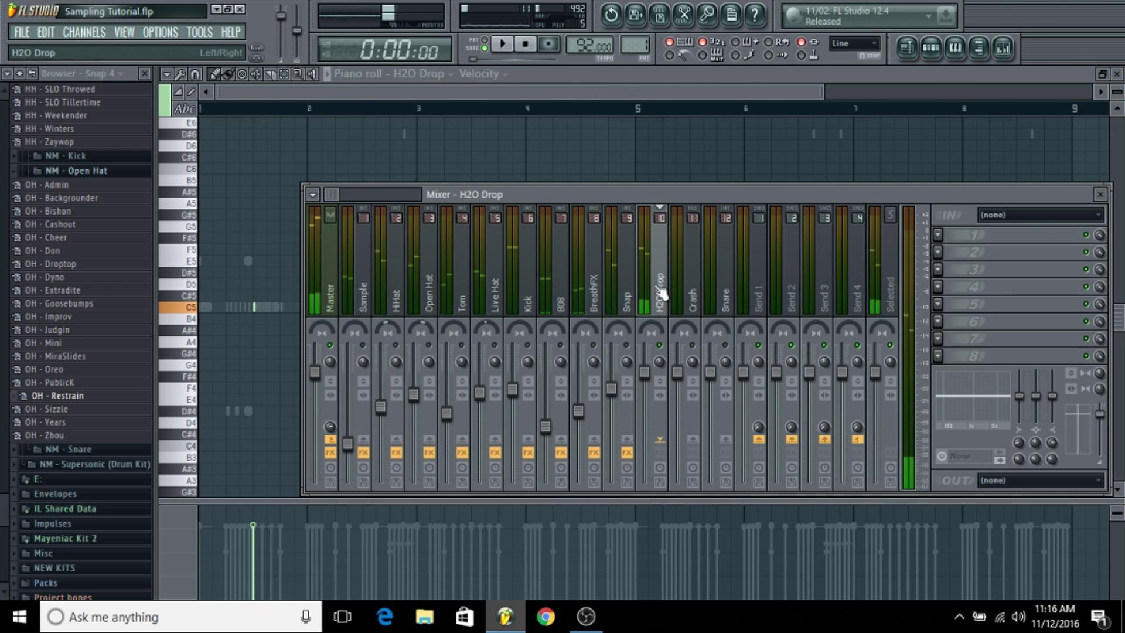
click(964, 234)
click(1049, 22)
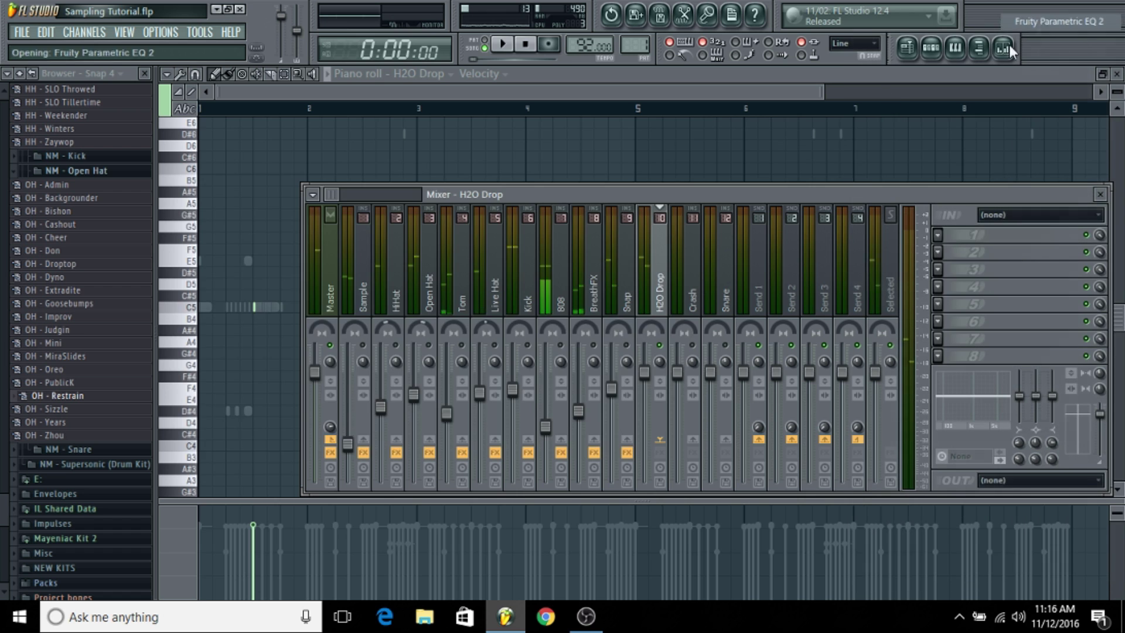
drag(252, 335, 342, 385)
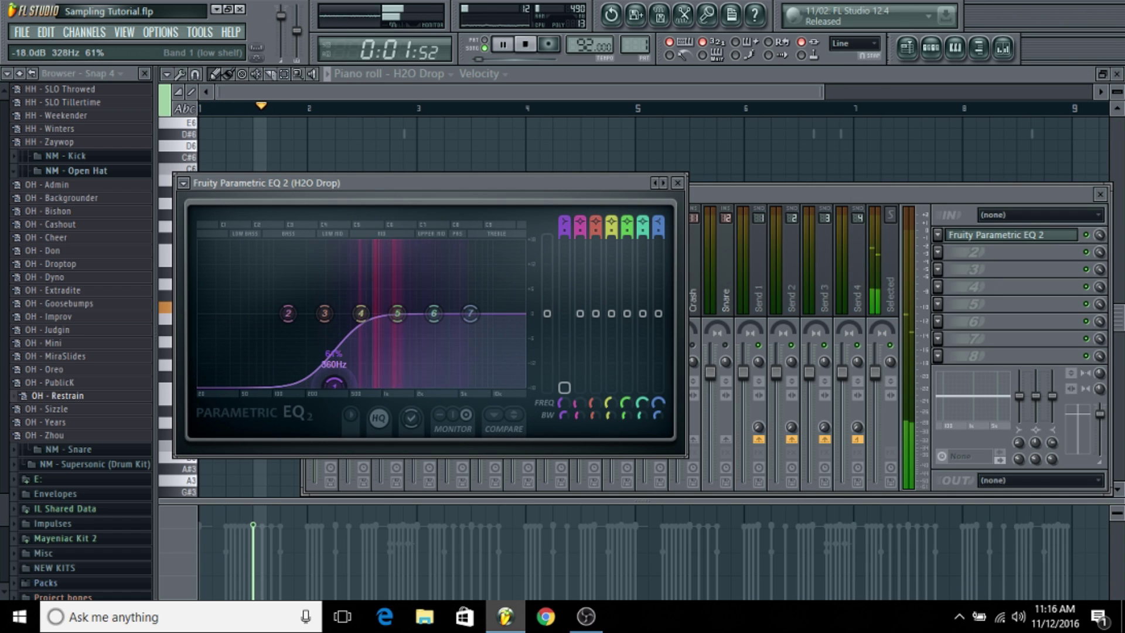
Add Fruity Reeverb 2 to the H2O Drop track's second effect slot with a larger room and slightly raised wet level
click(962, 300)
click(940, 247)
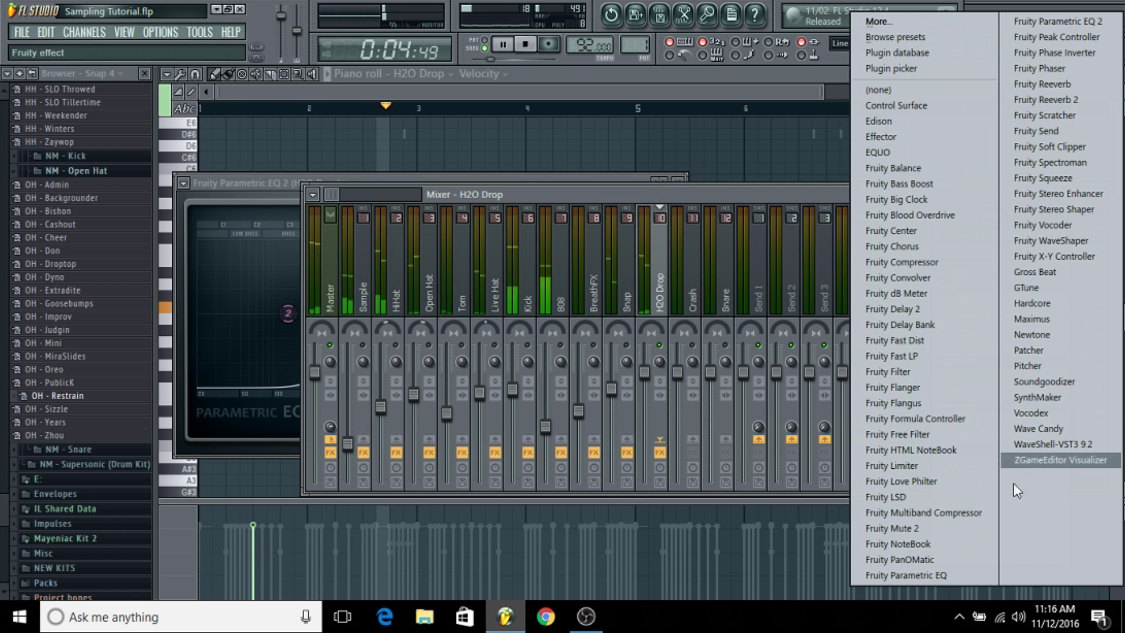
click(1049, 99)
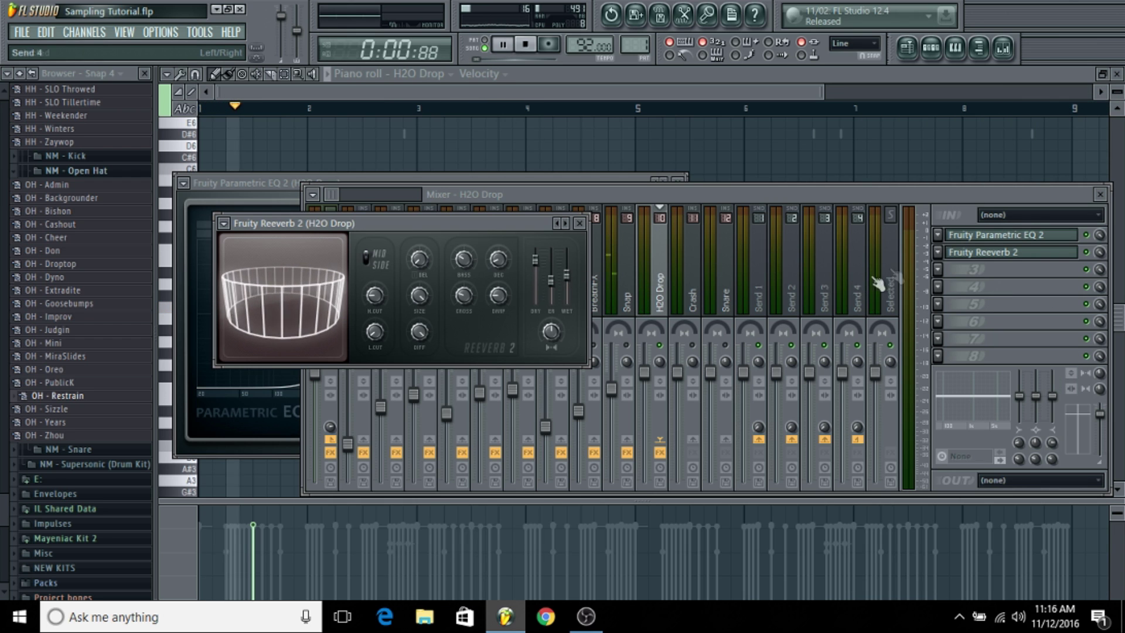
Add Fruity Delay 2 to the H2O Drop track's third effect slot, with ping-pong feedback and a longer delay time
click(942, 270)
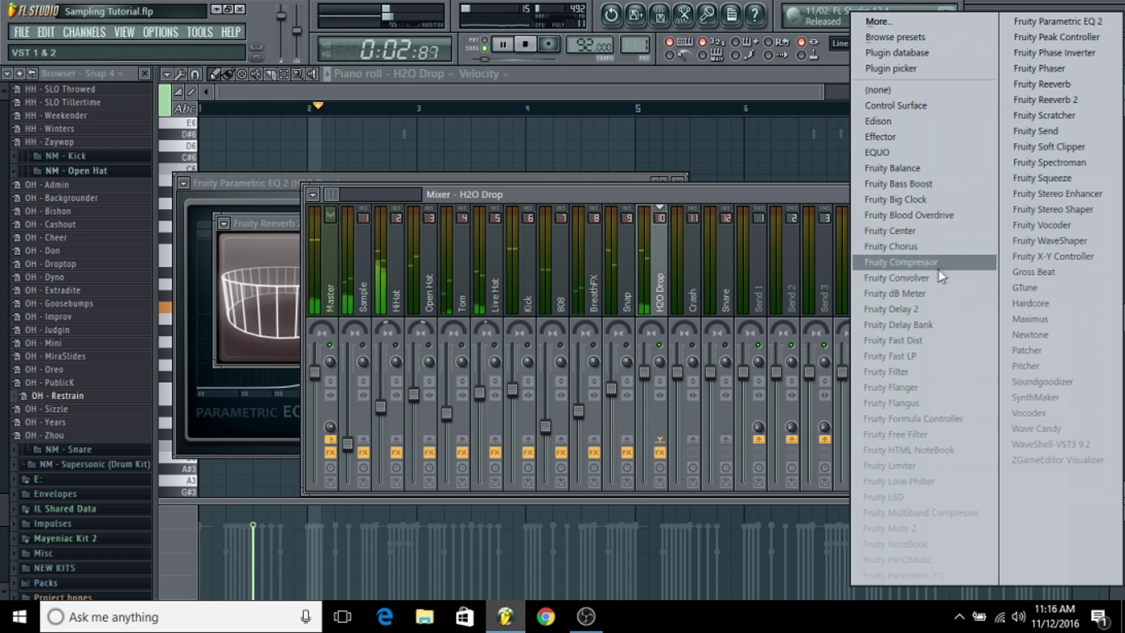
click(879, 309)
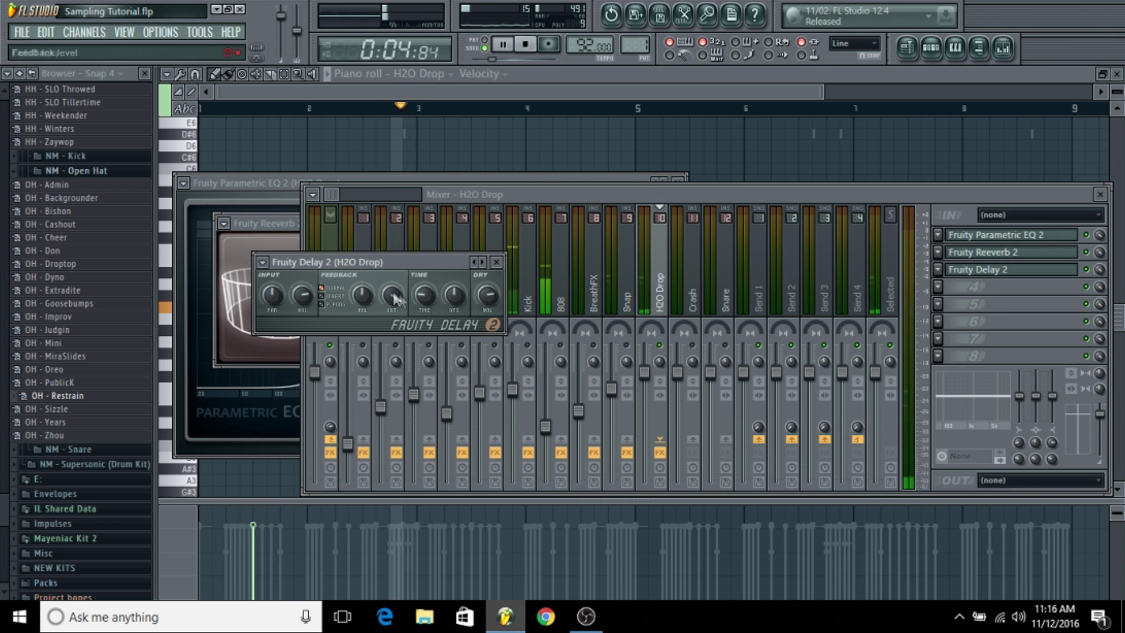
scroll(427, 301, up, 5)
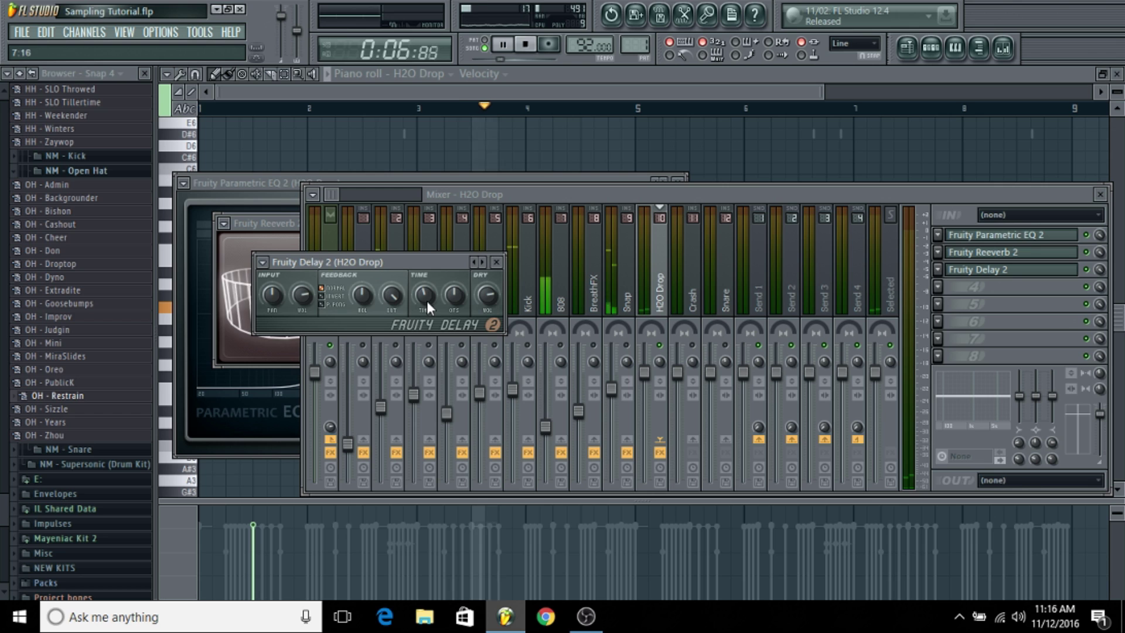
click(321, 305)
scroll(279, 295, up, 5)
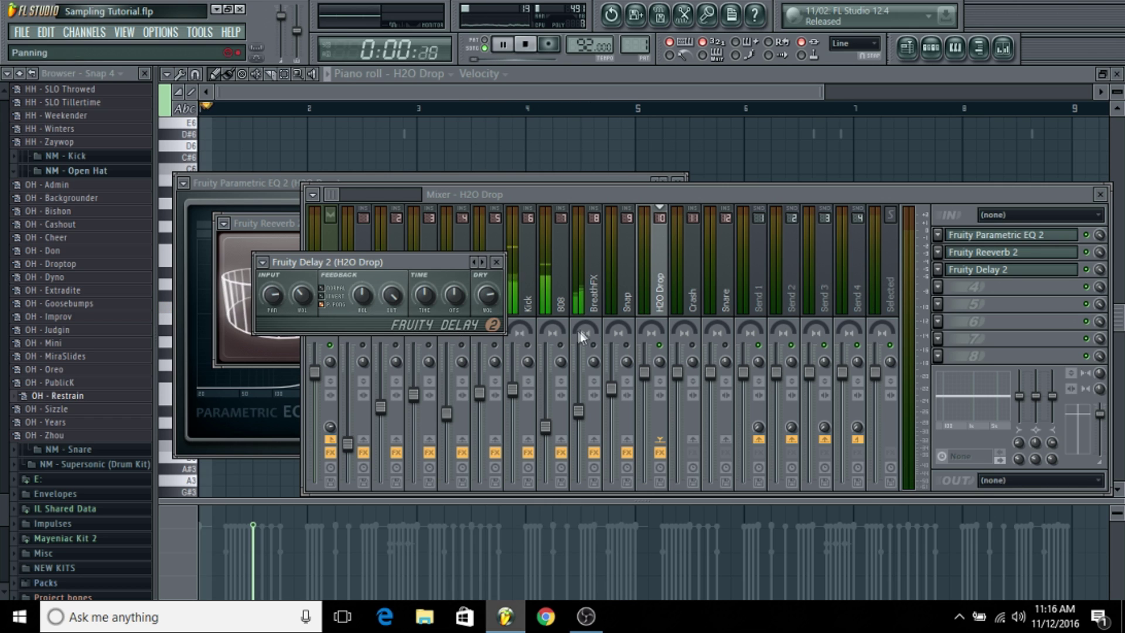
Lower the H2O Drop mixer track's volume to slightly below 75% (-6.0 dB) while the full mix plays
click(586, 194)
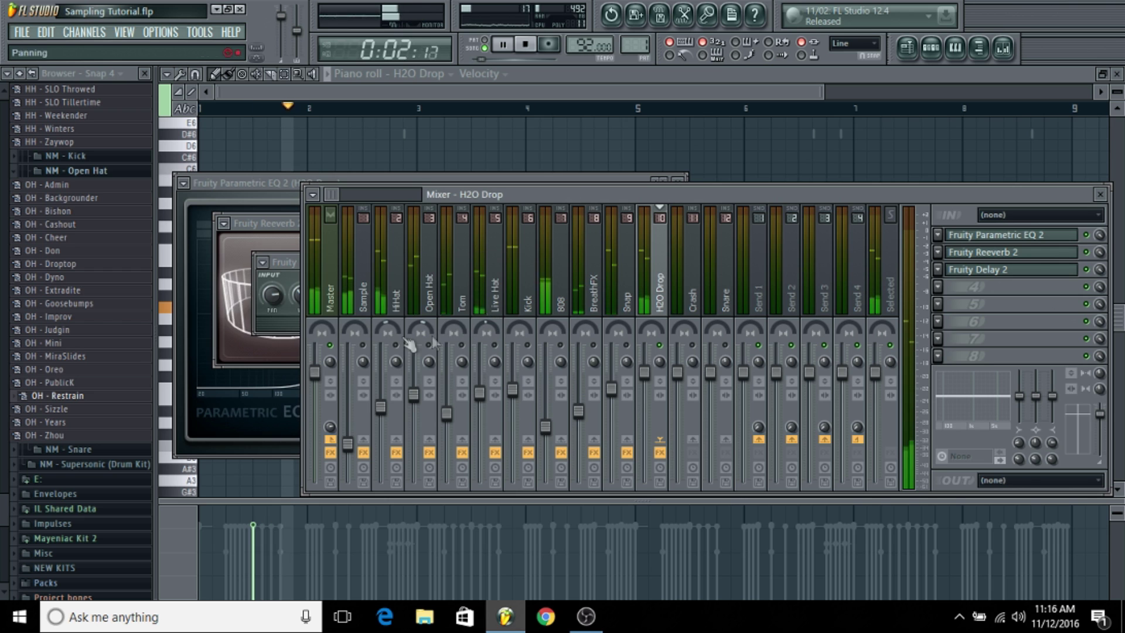
click(332, 373)
right_click(624, 345)
click(598, 350)
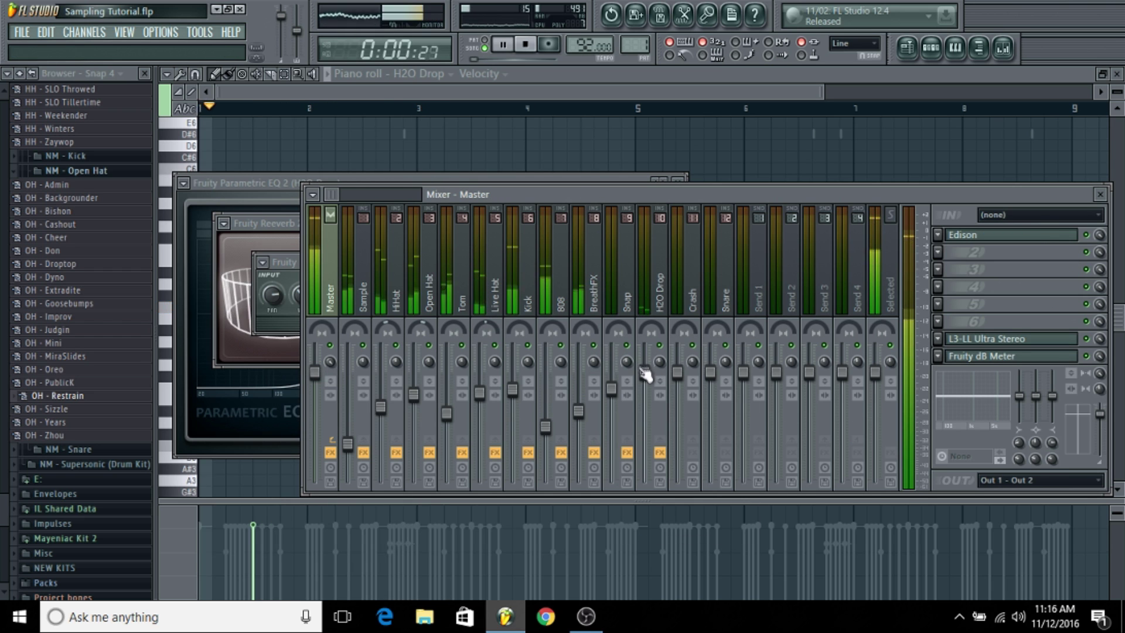
click(645, 377)
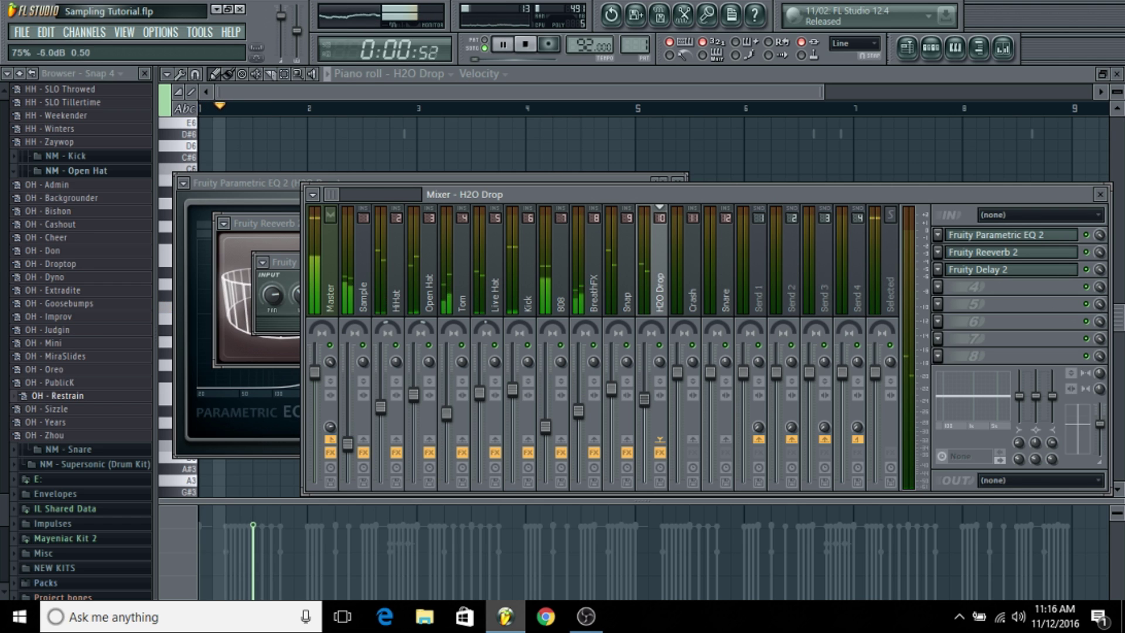
drag(643, 397, 645, 408)
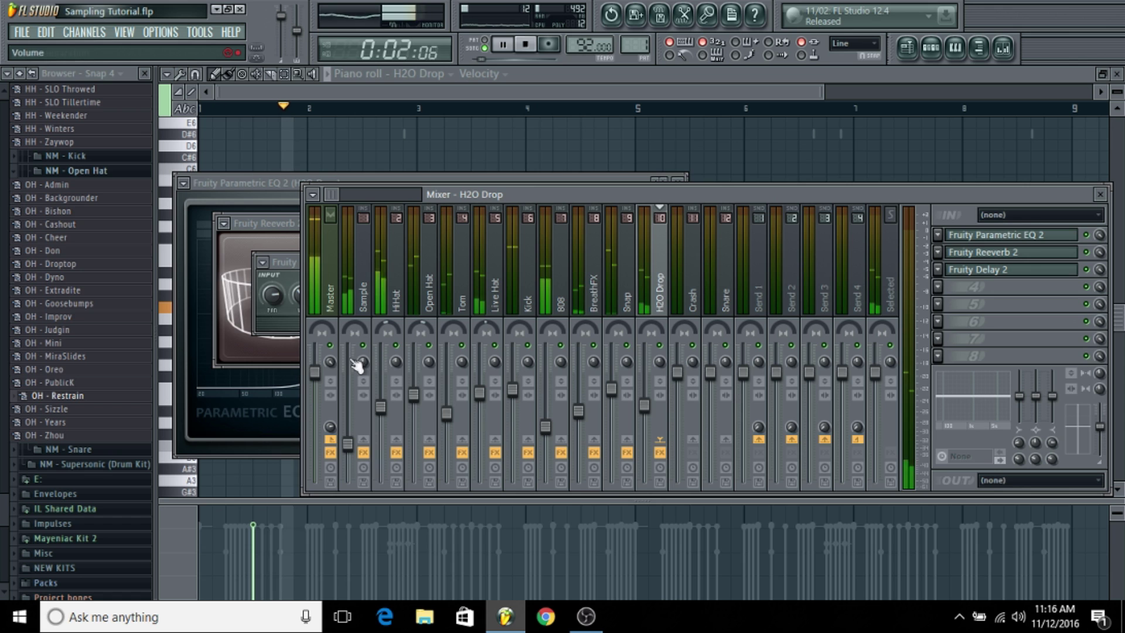
Restart playback and nudge the H2O Drop track's volume up slightly against the full mix
right_click(331, 360)
click(357, 369)
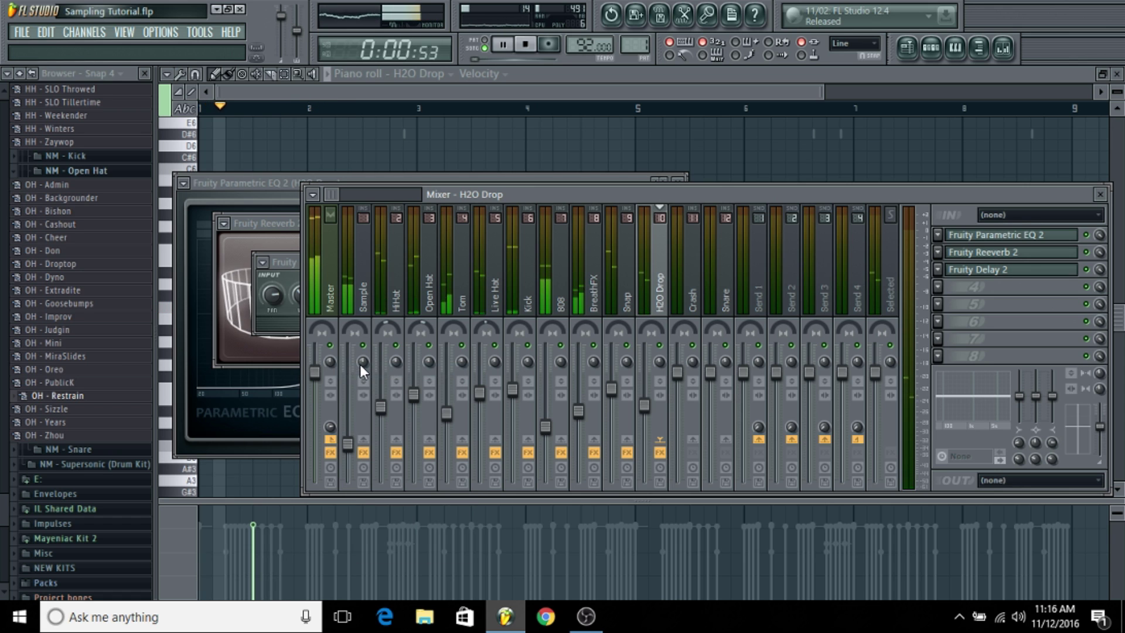
click(333, 382)
click(638, 400)
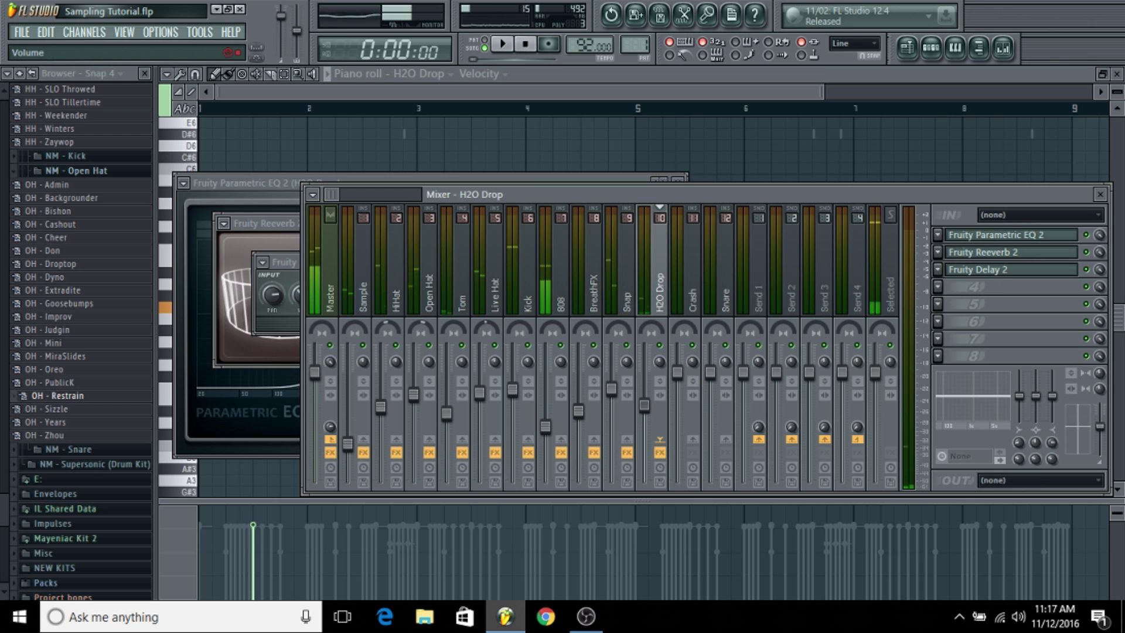
key(space)
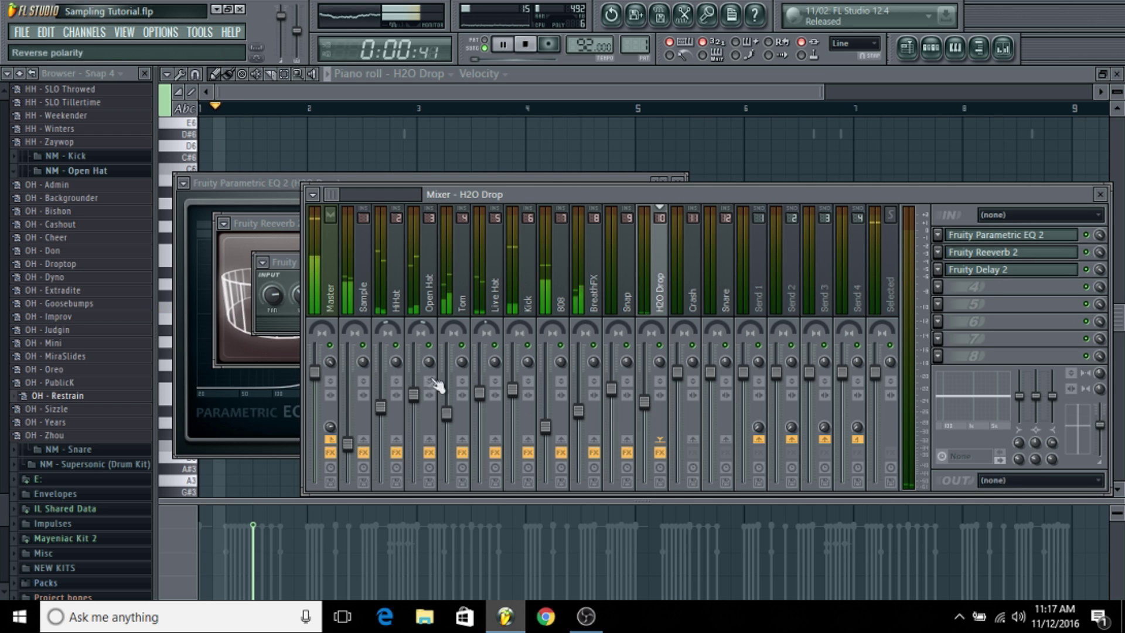
right_click(330, 361)
key(Escape)
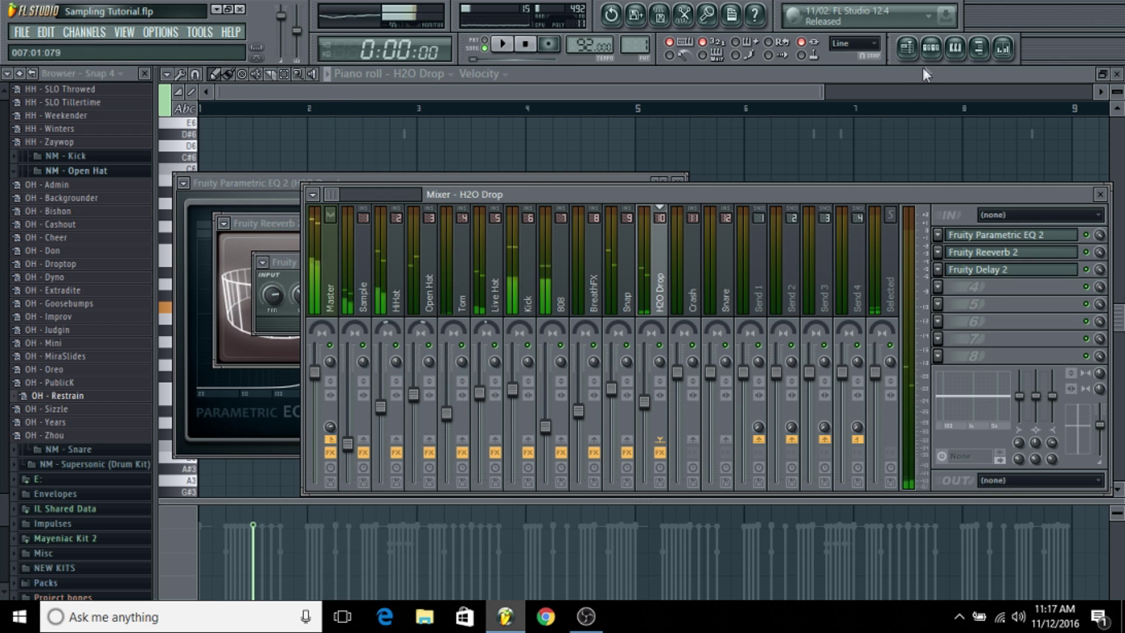
Place a C5 note at the start of bar 1 in the Crash channel's piano roll and play the pattern from the beginning
click(931, 47)
right_click(463, 393)
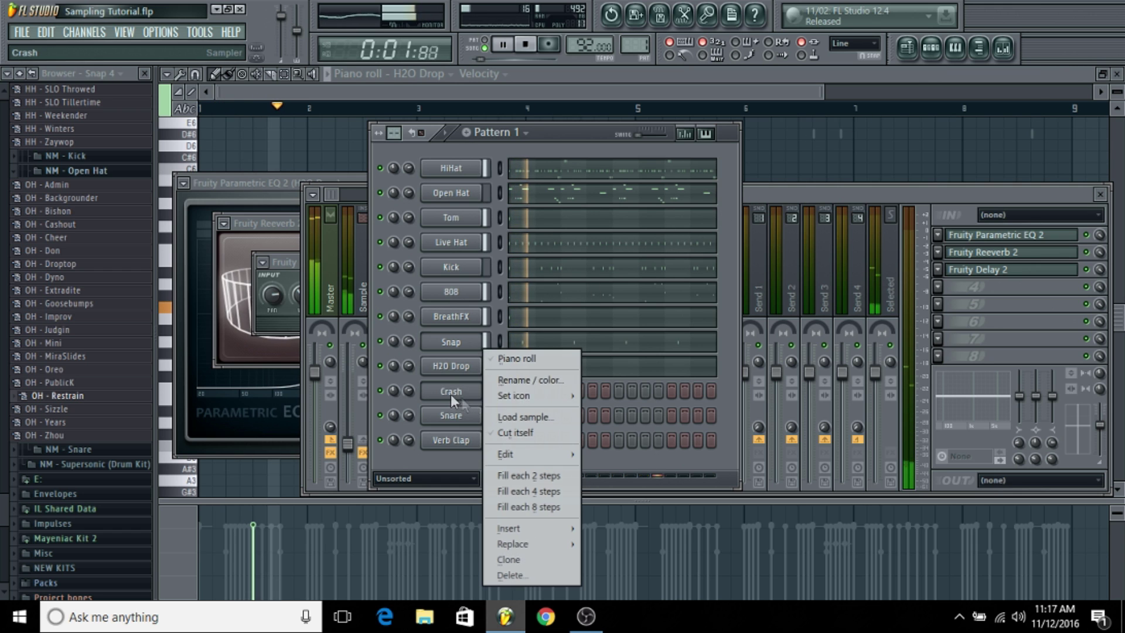
click(507, 367)
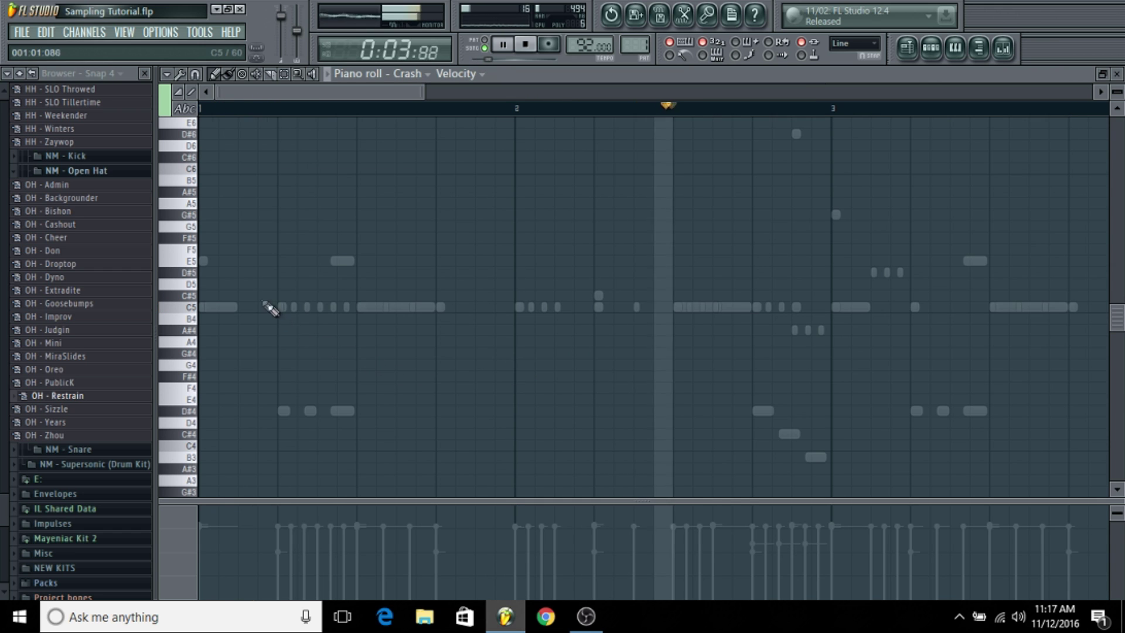
click(203, 307)
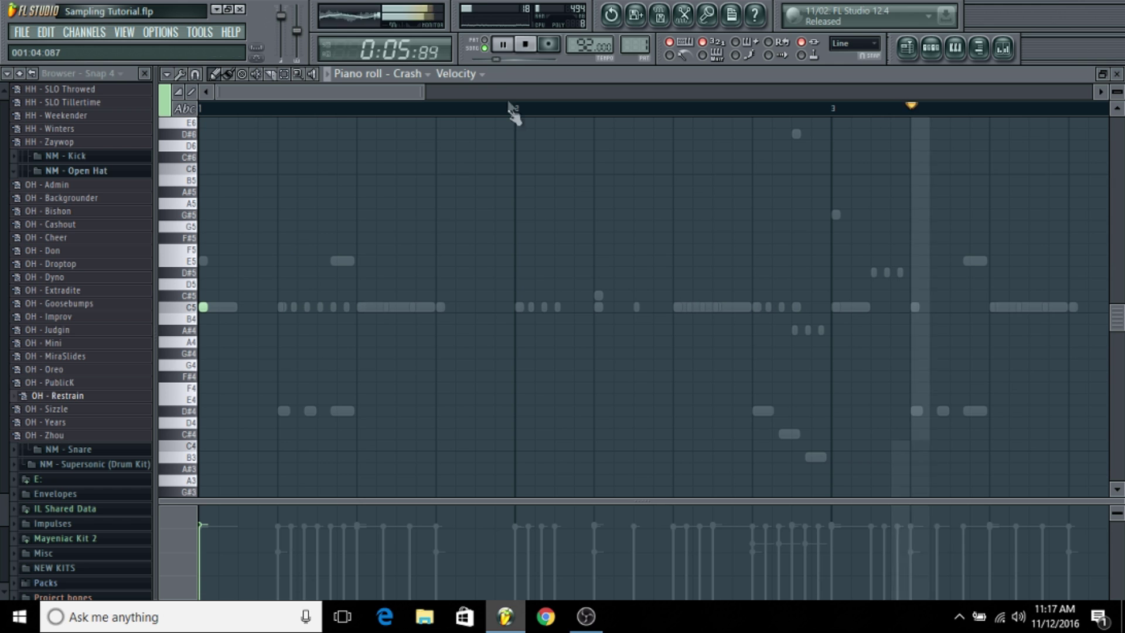
scroll(645, 113, down, 5)
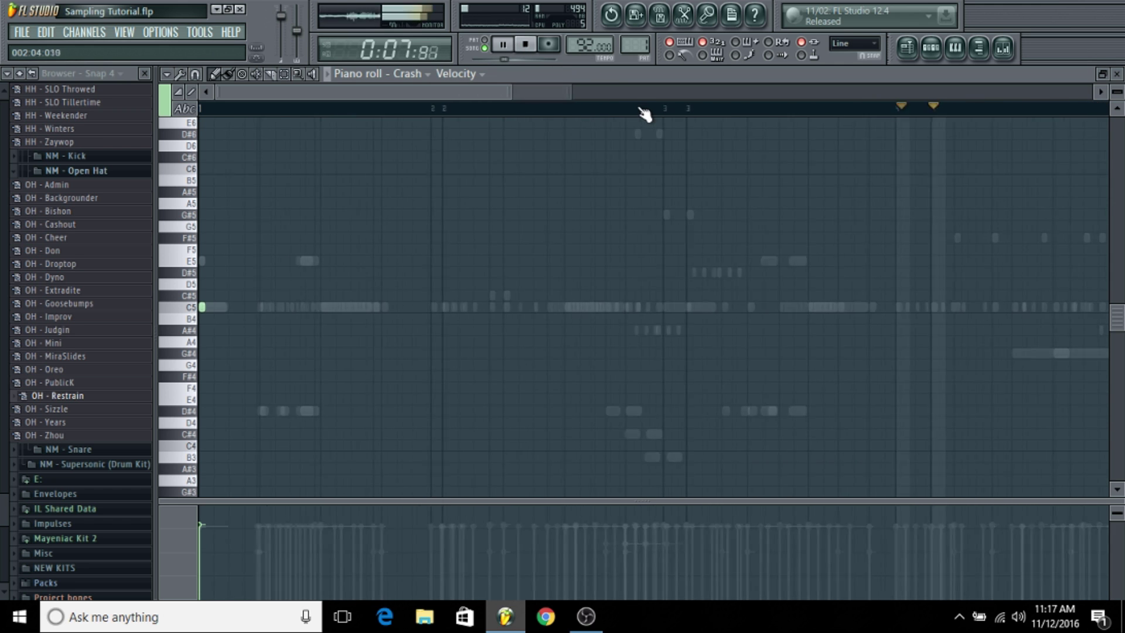
key(space)
key(space)
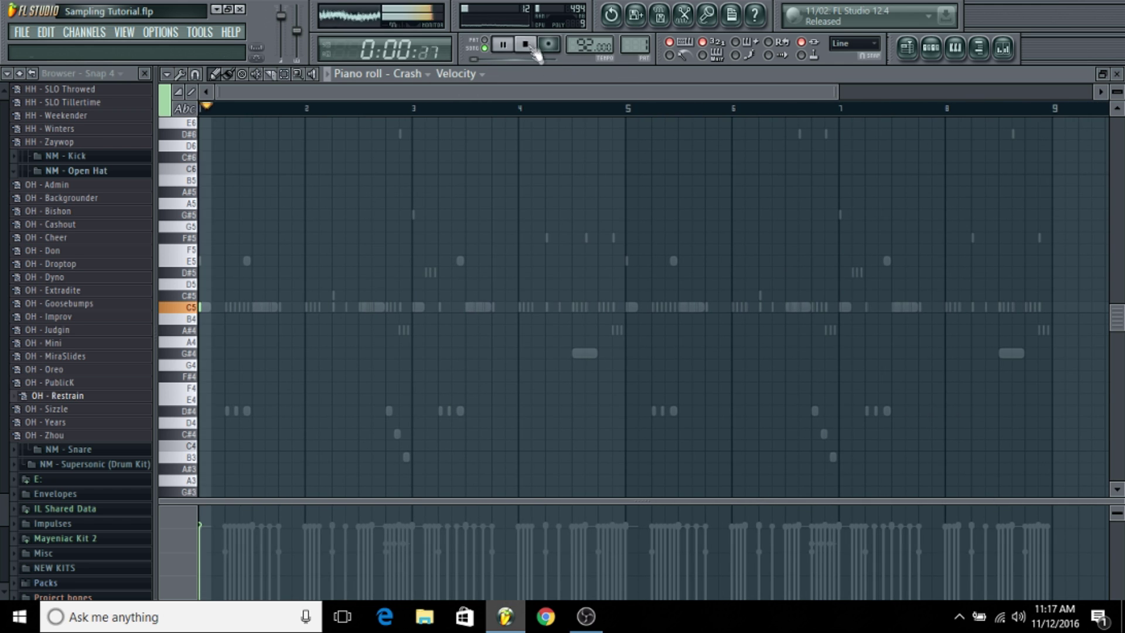
Insert Fruity Parametric EQ 2 on the Crash mixer track and pull band 1 fully down towards the upper mids
key(F6)
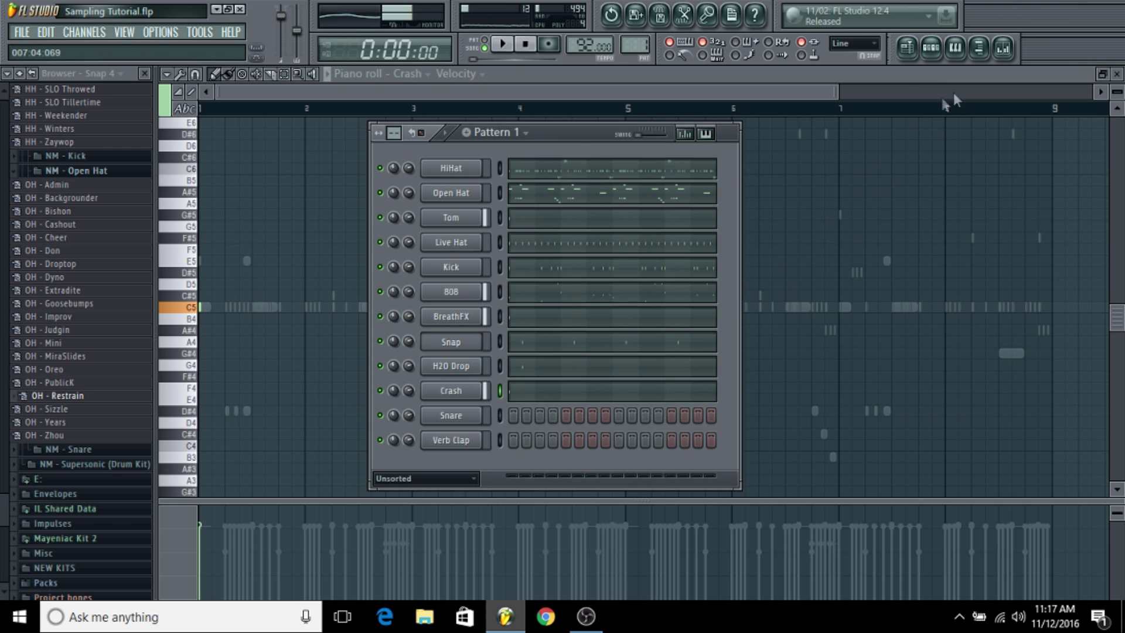
click(1005, 52)
click(701, 347)
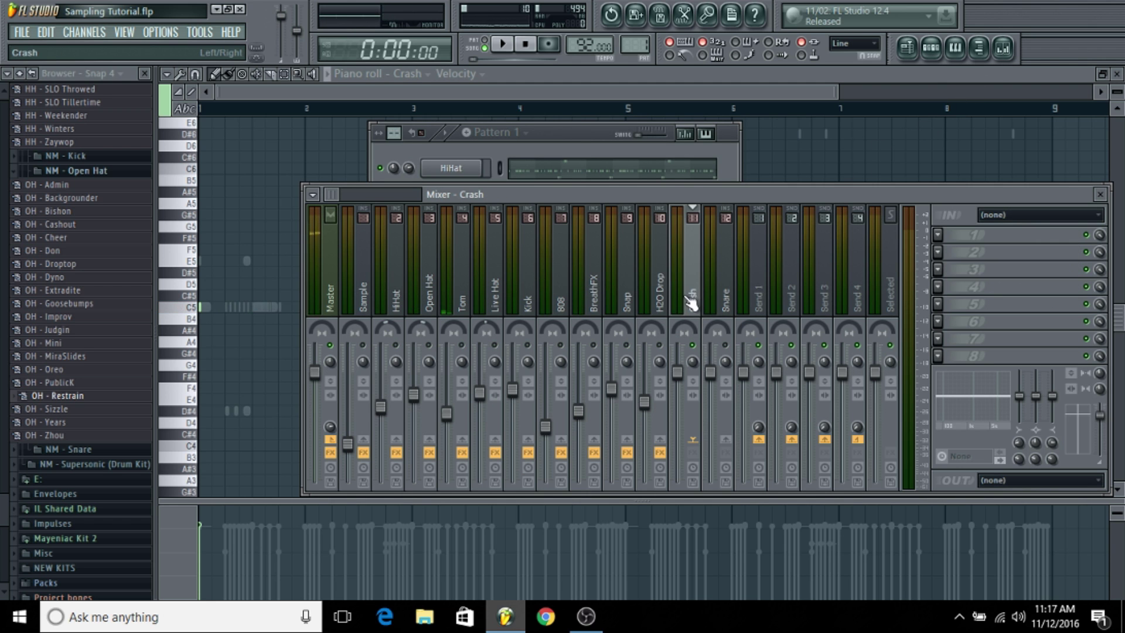
click(1007, 235)
click(1046, 25)
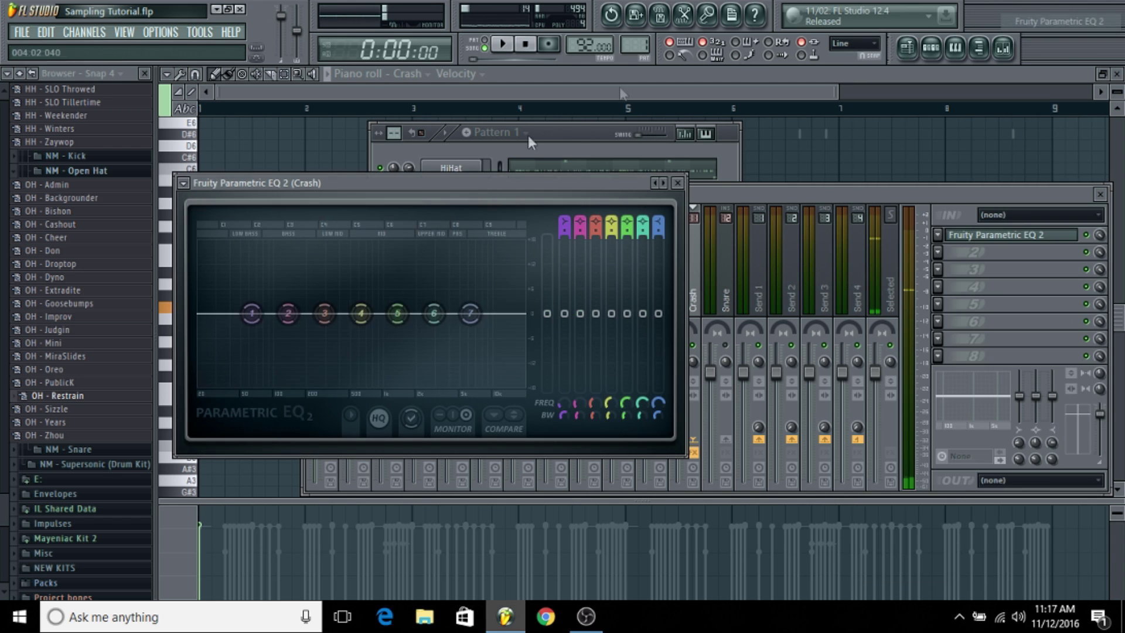
key(space)
drag(232, 368, 422, 386)
key(space)
Add Fruity Reeverb 2 and a ping-pong Fruity Delay 2 to the Crash track's second and third effect slots
click(948, 253)
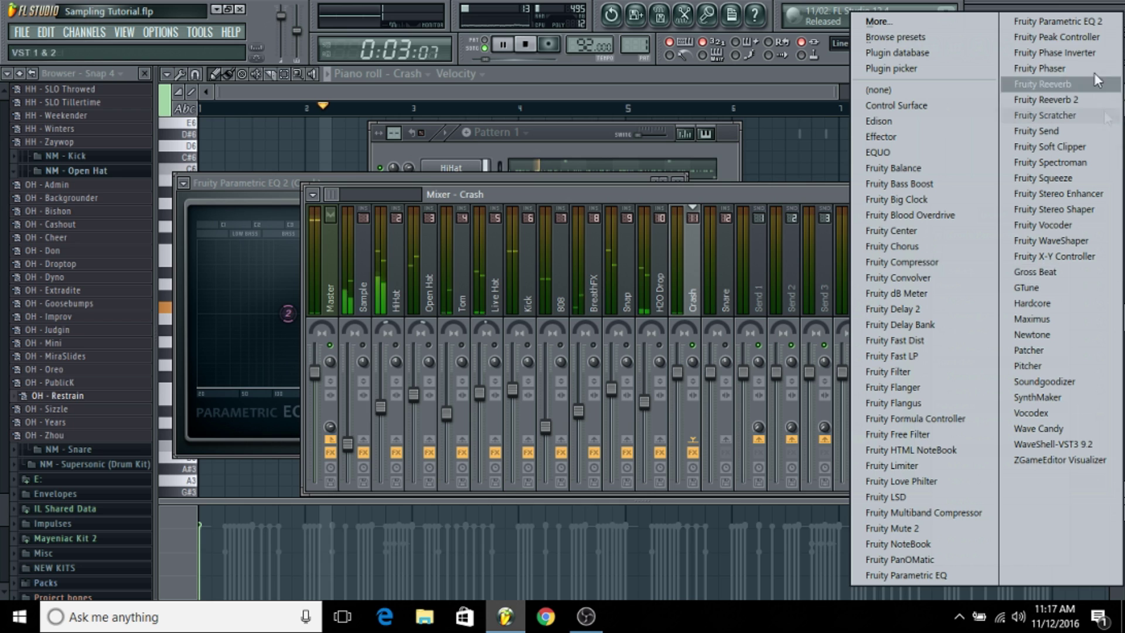
click(1079, 100)
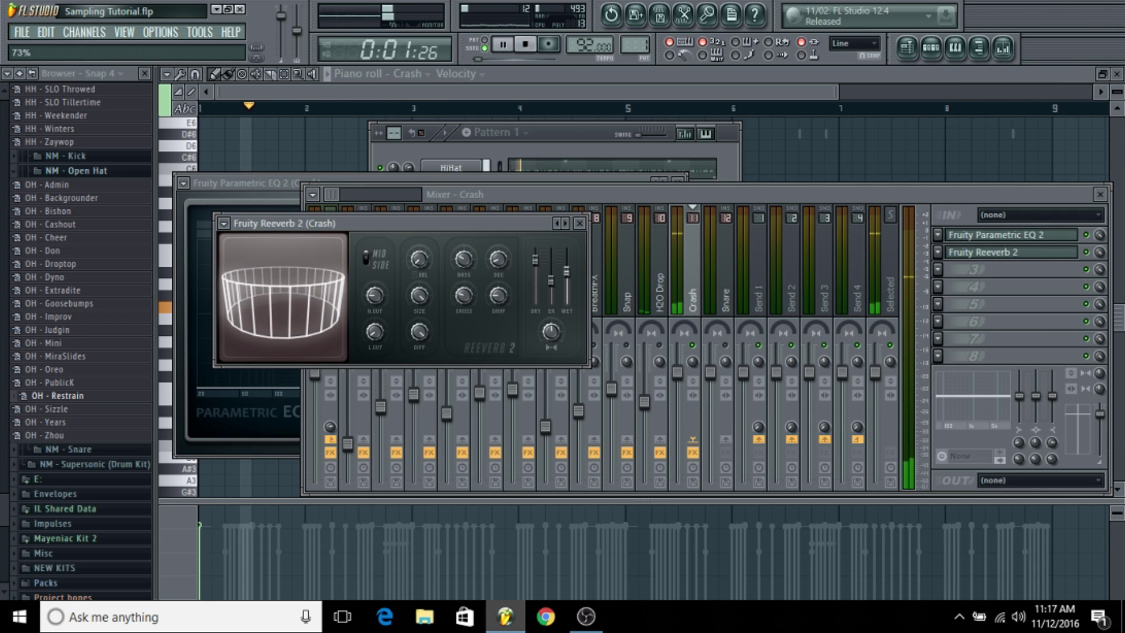
click(938, 270)
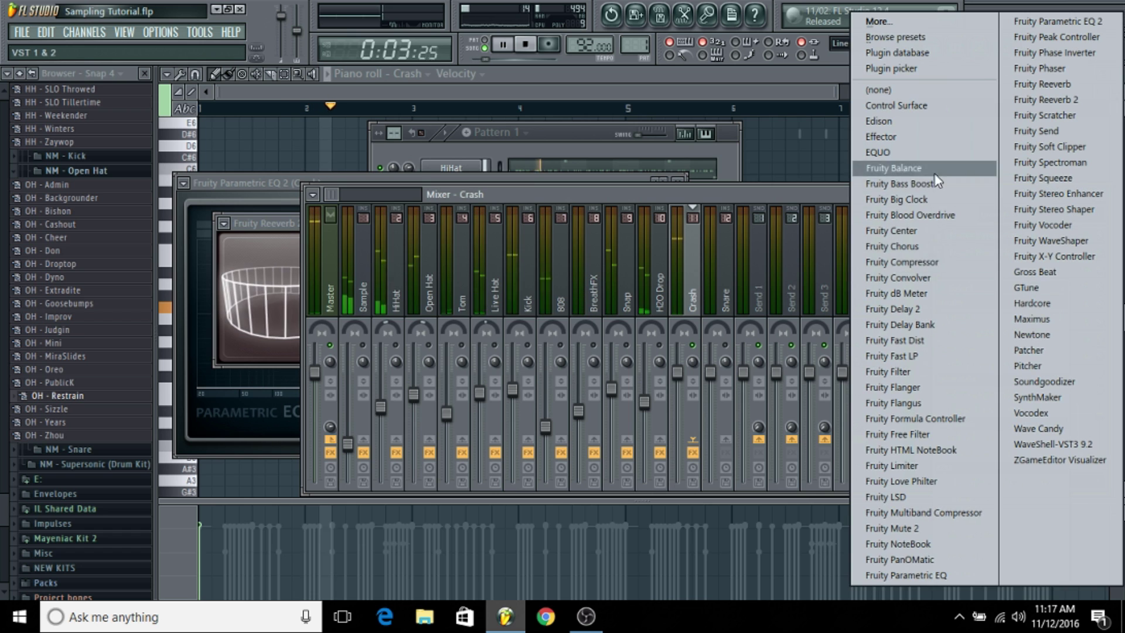
click(925, 309)
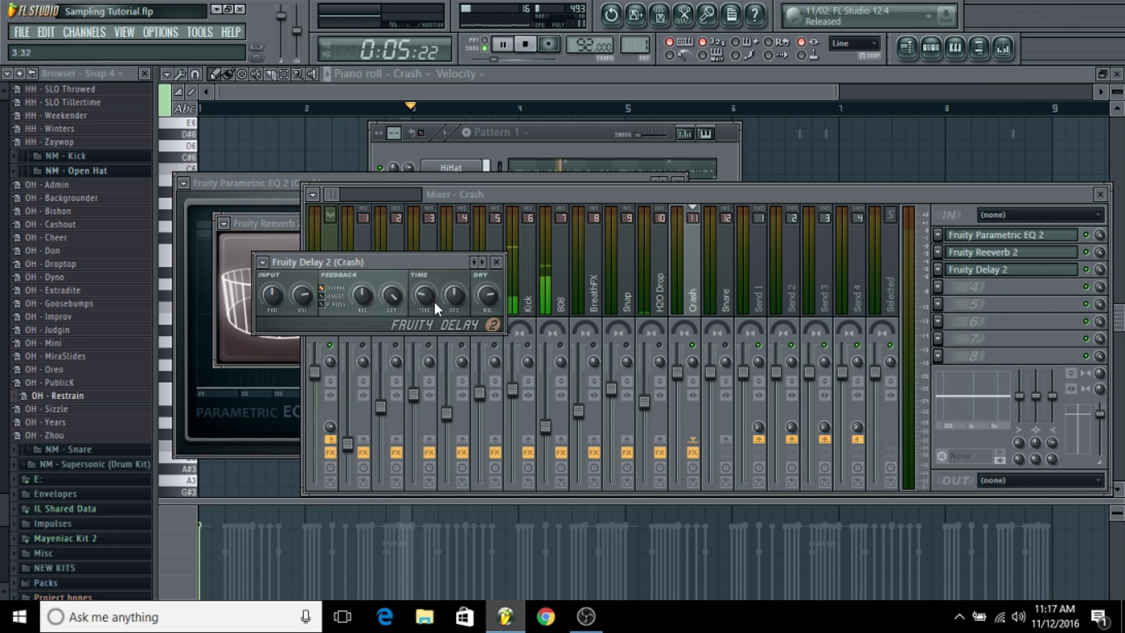
click(321, 304)
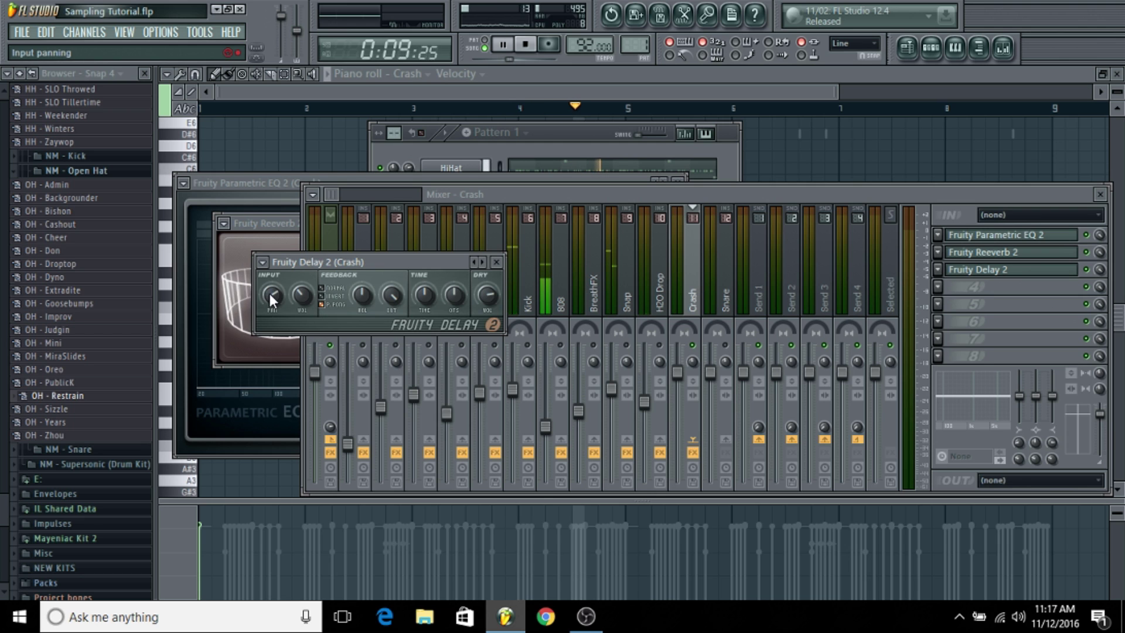
Lower the Crash mixer track's volume fader, replaying the pattern to balance it against the full mix
click(628, 355)
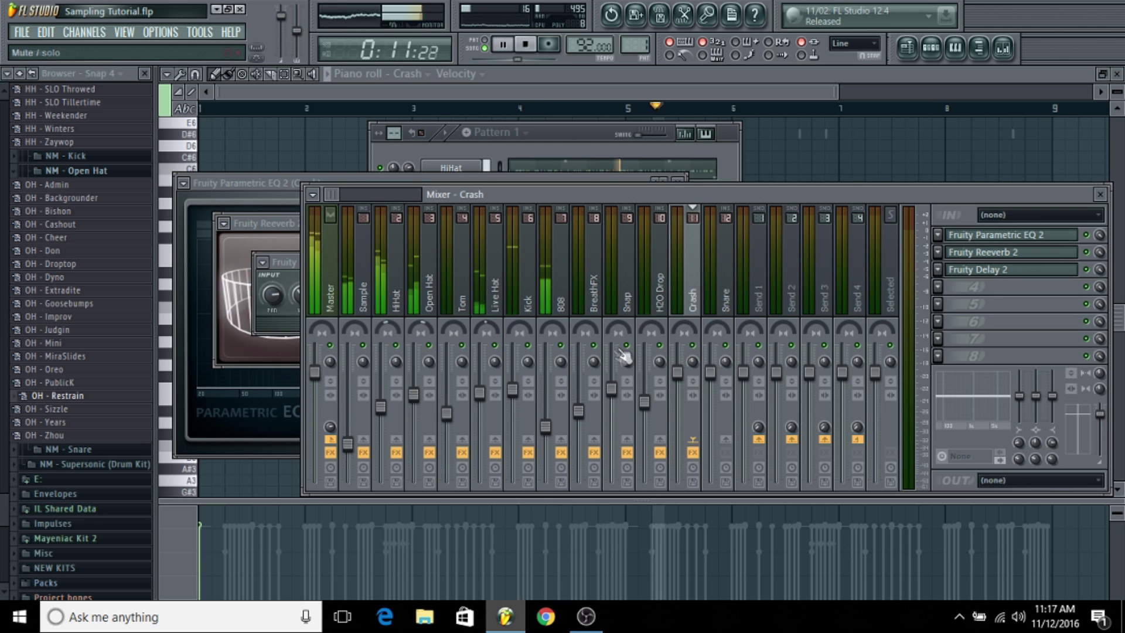
key(space)
key(space)
key(space)
click(332, 363)
key(space)
drag(684, 388, 678, 426)
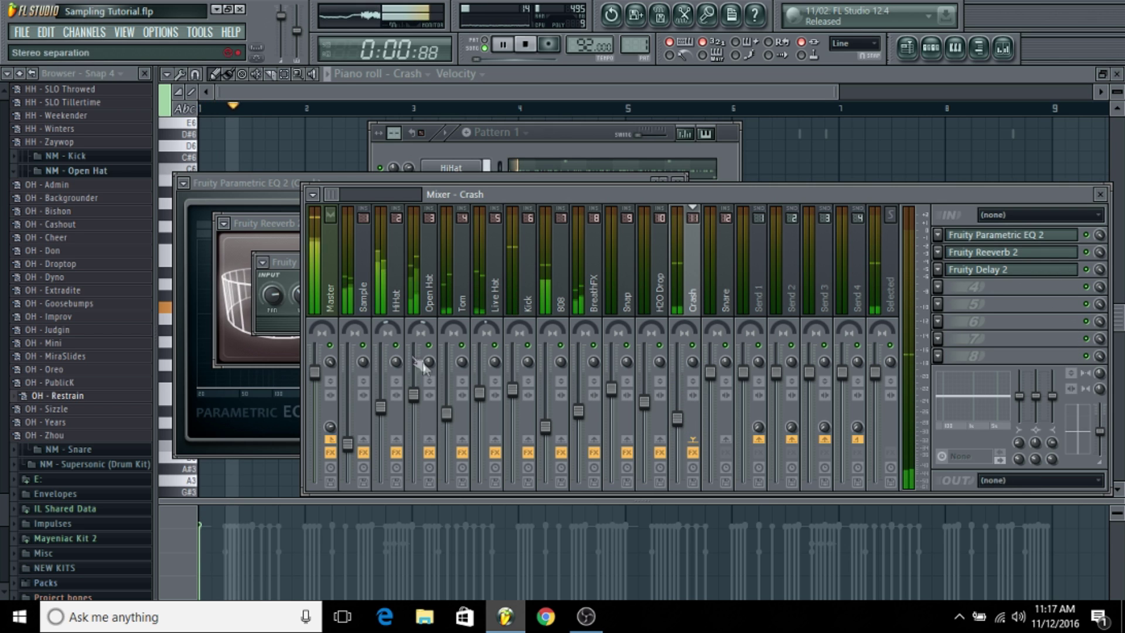
right_click(332, 364)
click(355, 372)
key(space)
key(space)
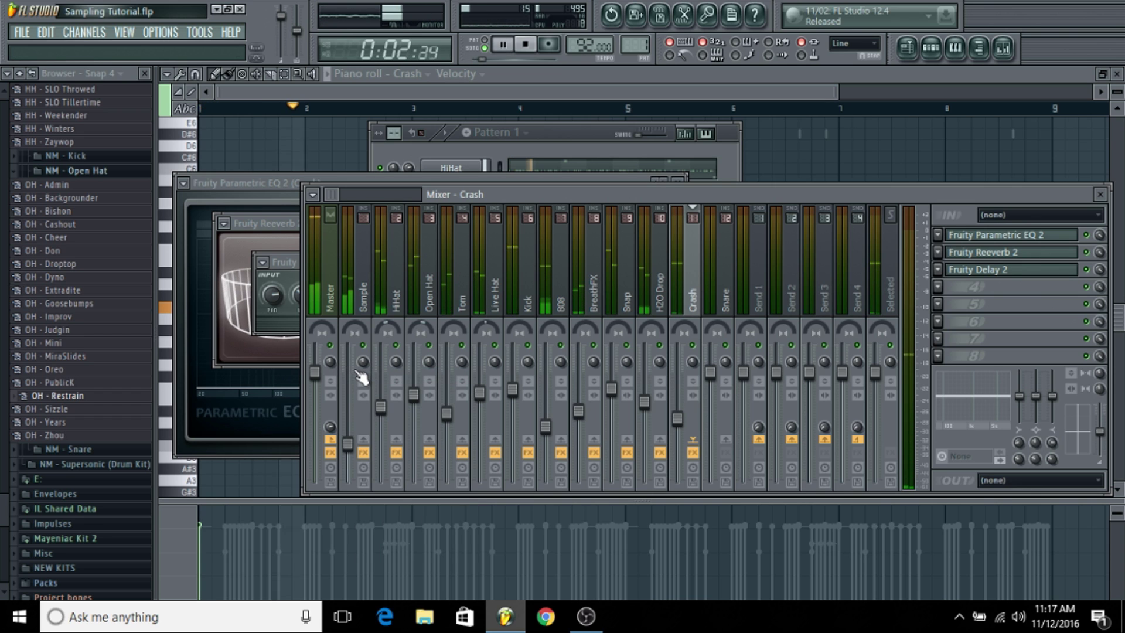
Place C5 notes on beat 3 of every bar from 1 to 8 in the Snare channel's piano roll
click(560, 147)
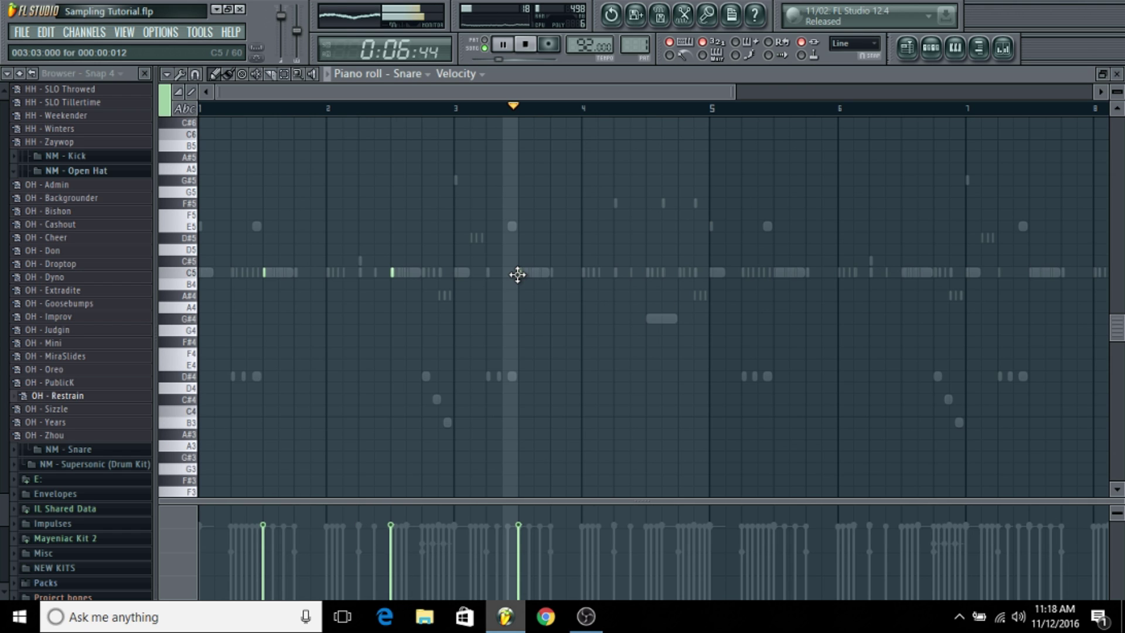
click(648, 272)
scroll(681, 111, down, 2)
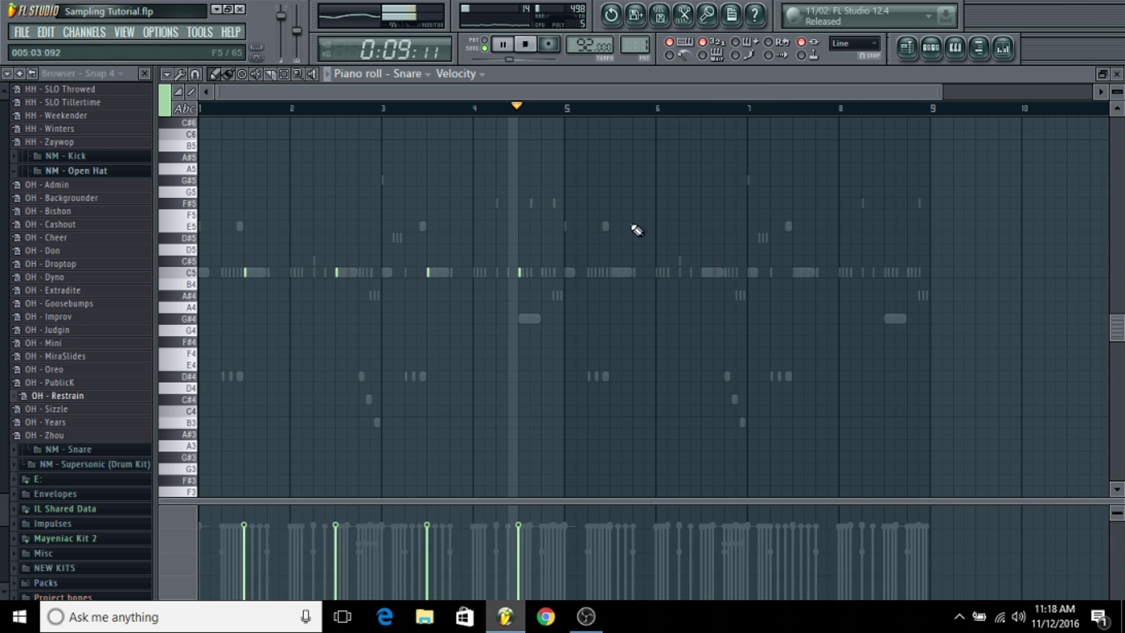
click(613, 272)
click(702, 272)
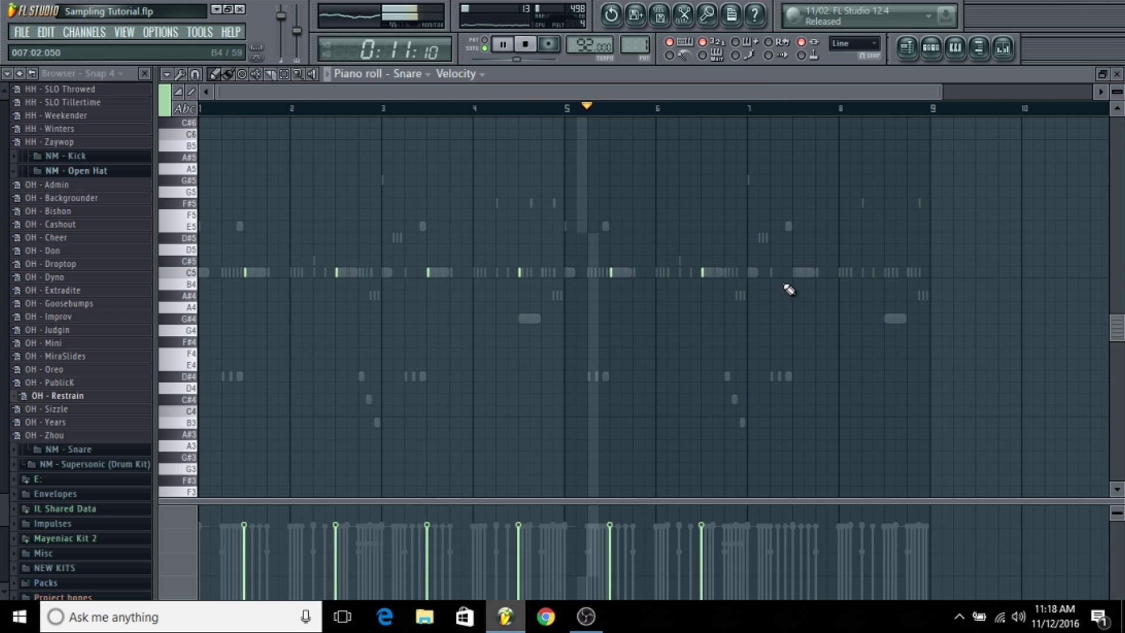
click(806, 272)
right_click(806, 273)
click(795, 273)
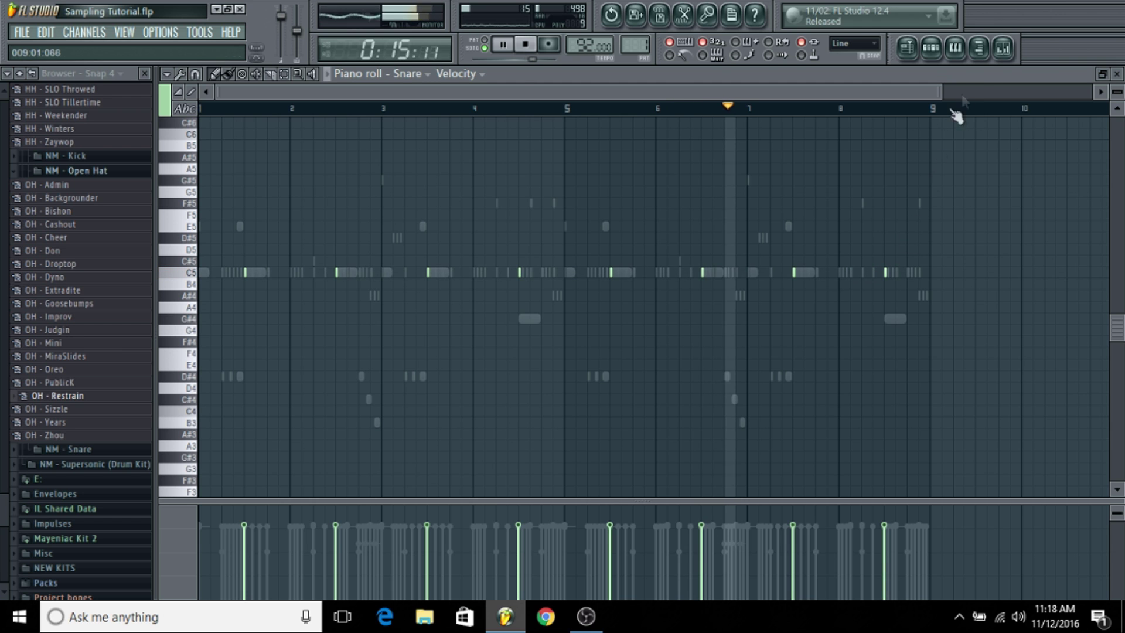
Insert Fruity Parametric EQ 2 on the Snare mixer track, cutting the lows with band 1 and boosting band 6 slightly
click(1004, 47)
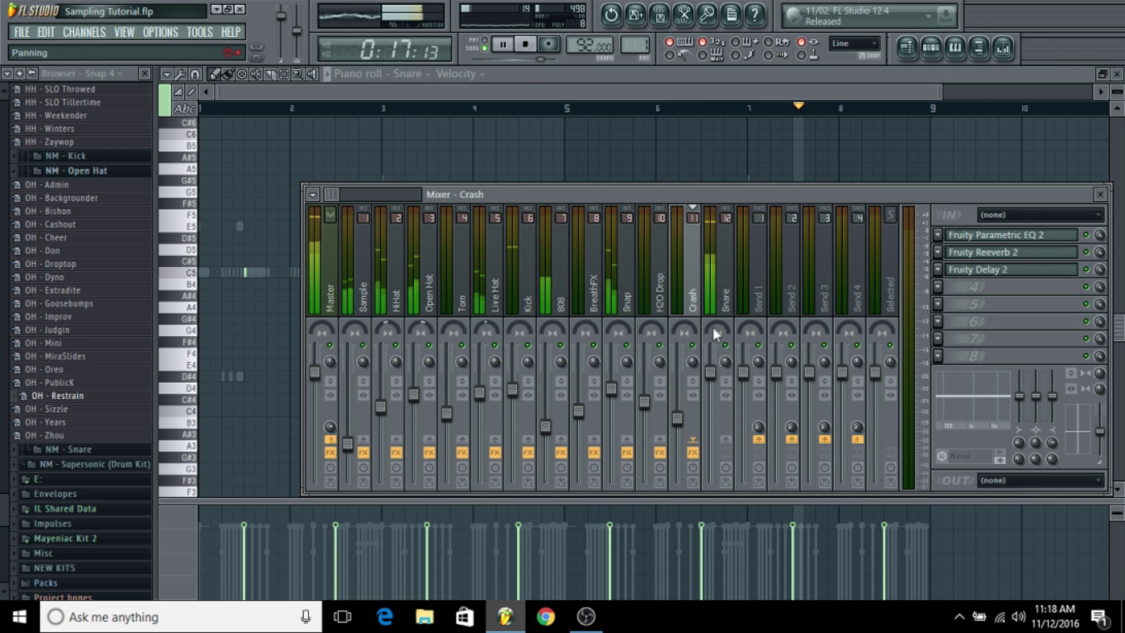
click(712, 285)
click(983, 227)
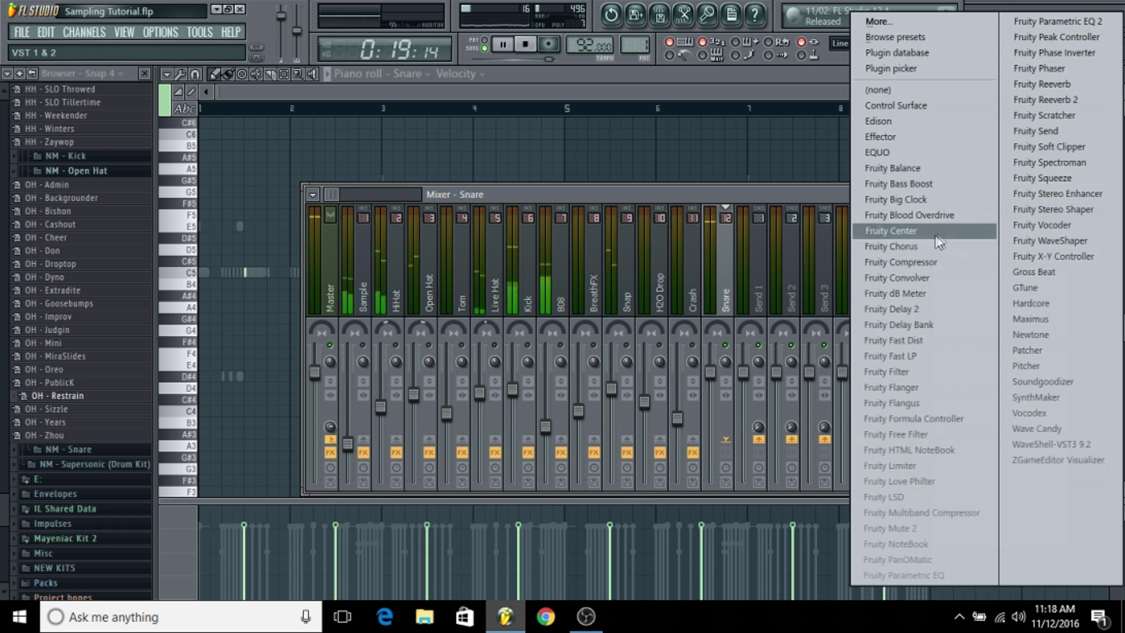
click(1034, 27)
drag(254, 326, 279, 385)
drag(434, 313, 435, 306)
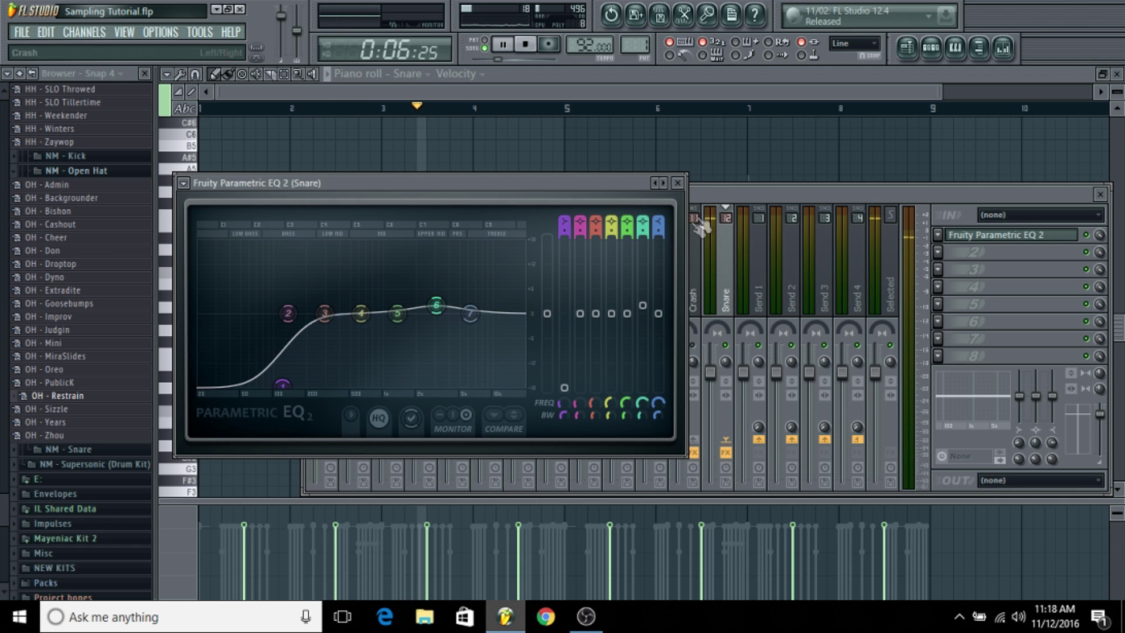
Lower the Snare mixer track's volume fader slightly and unmute all tracks to hear it in the full mix
click(714, 199)
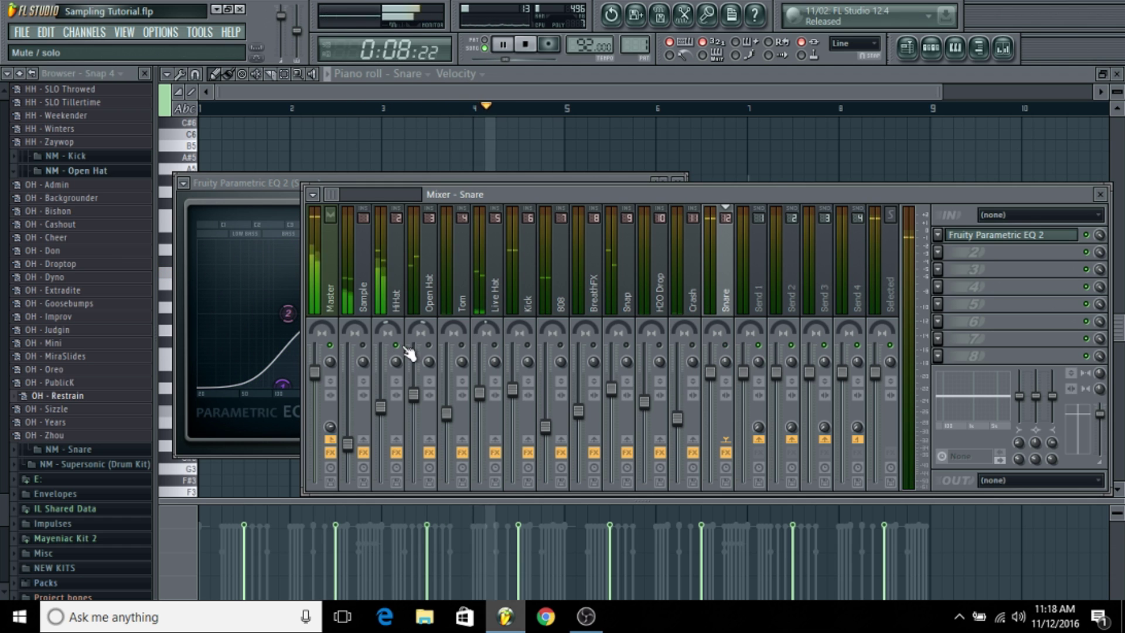
click(331, 362)
click(710, 373)
drag(710, 373, 710, 385)
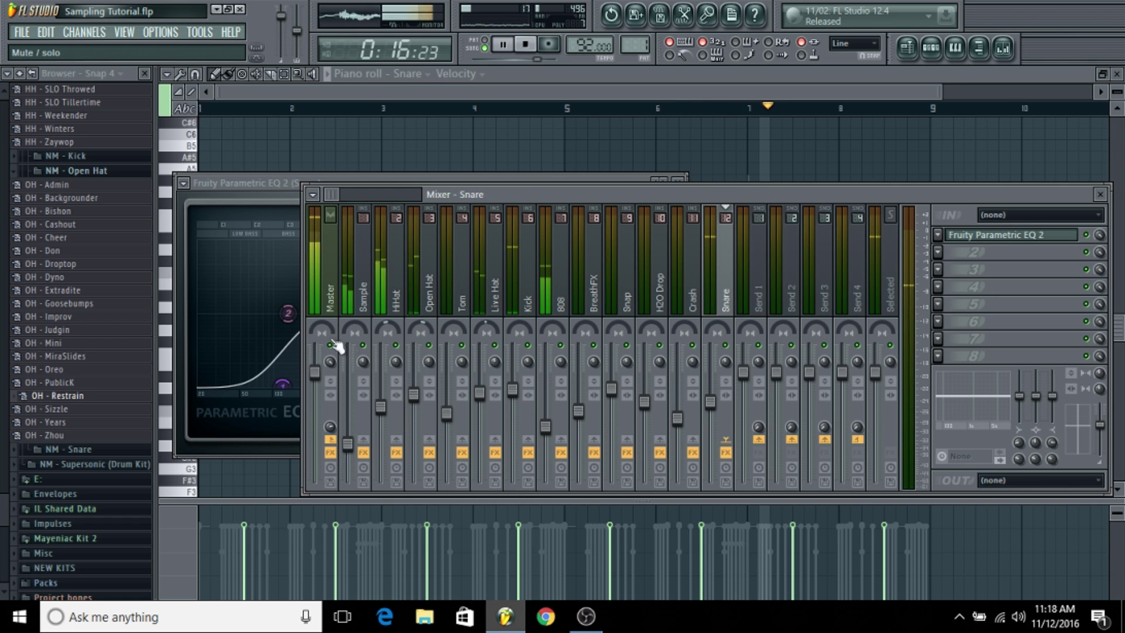
right_click(329, 359)
click(345, 369)
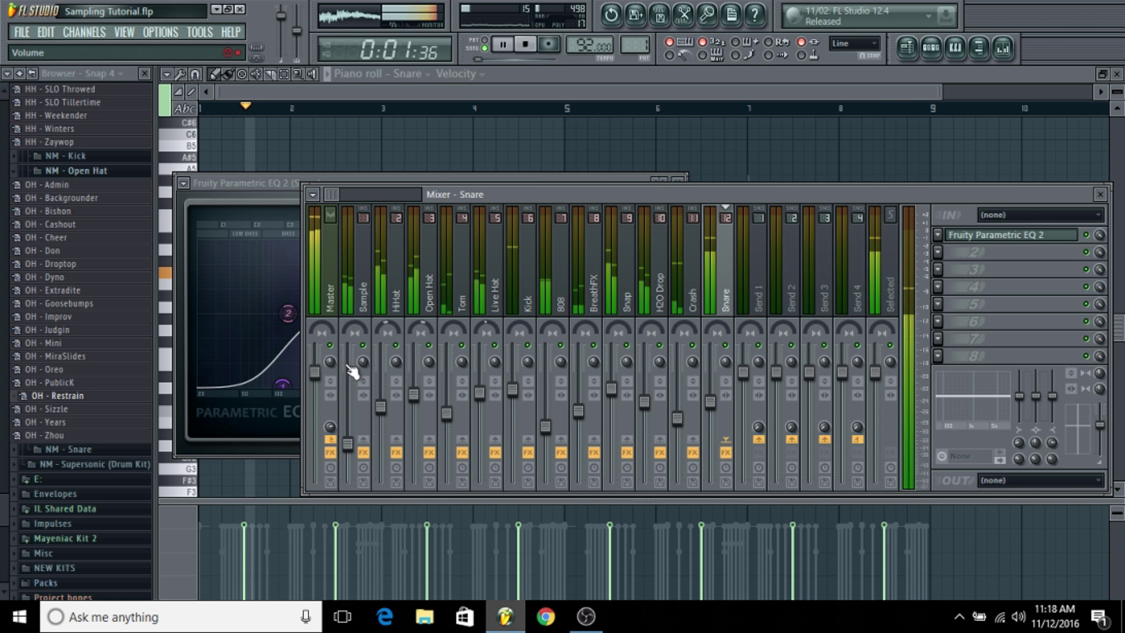
Place a C5 note on beat 3 of bar 8 in the Verb Clap channel's piano roll
click(458, 261)
scroll(463, 271, down, 11)
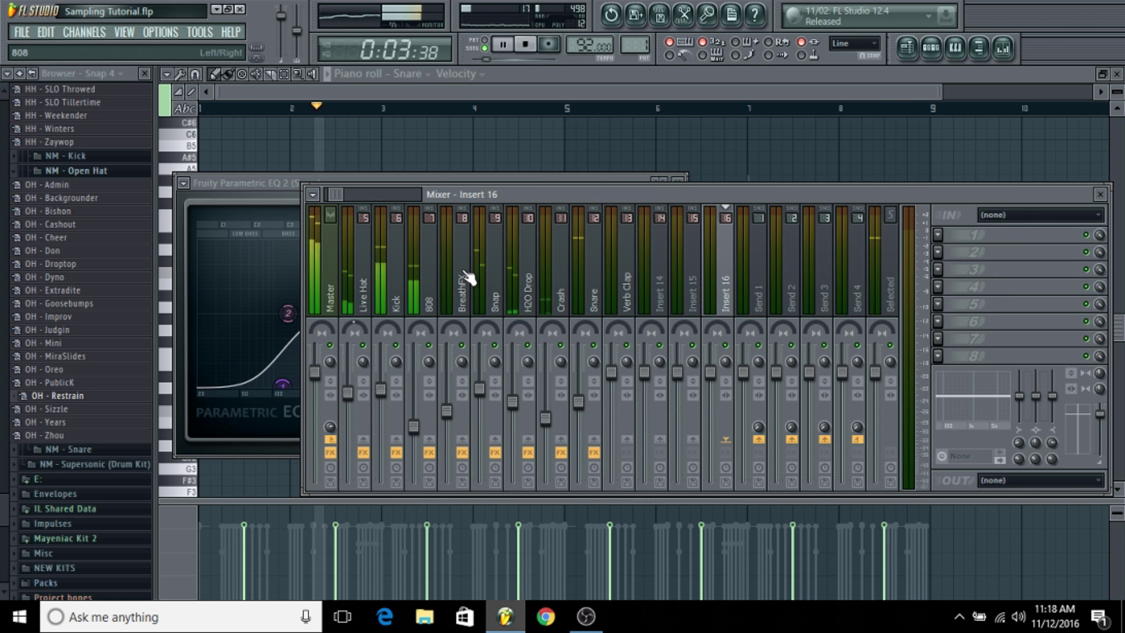
scroll(469, 278, up, 1)
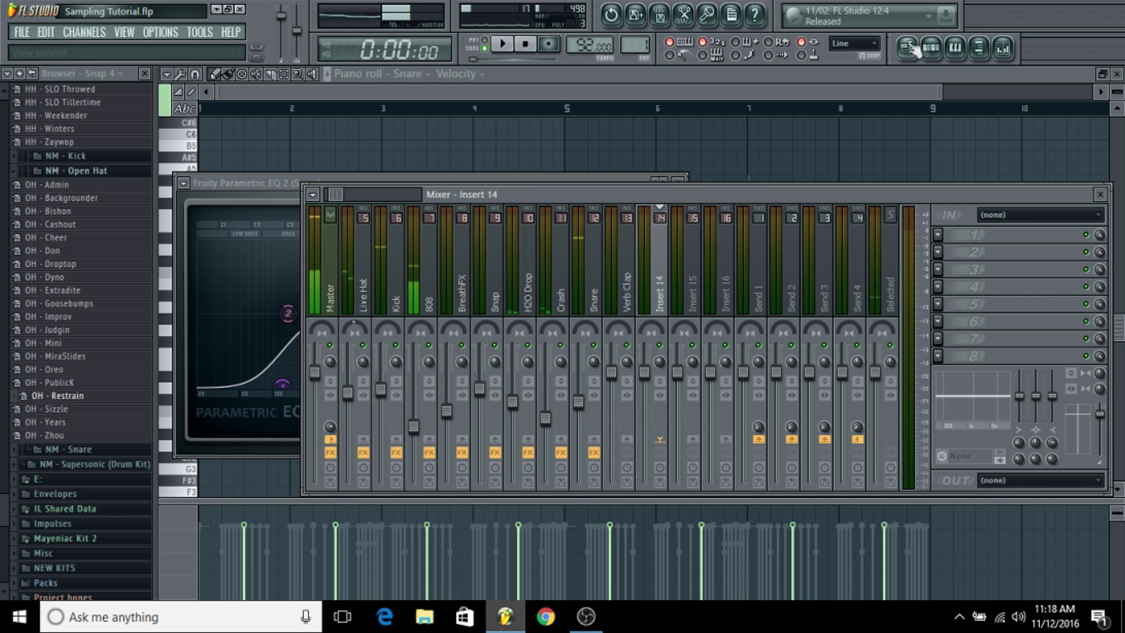
click(938, 47)
right_click(479, 446)
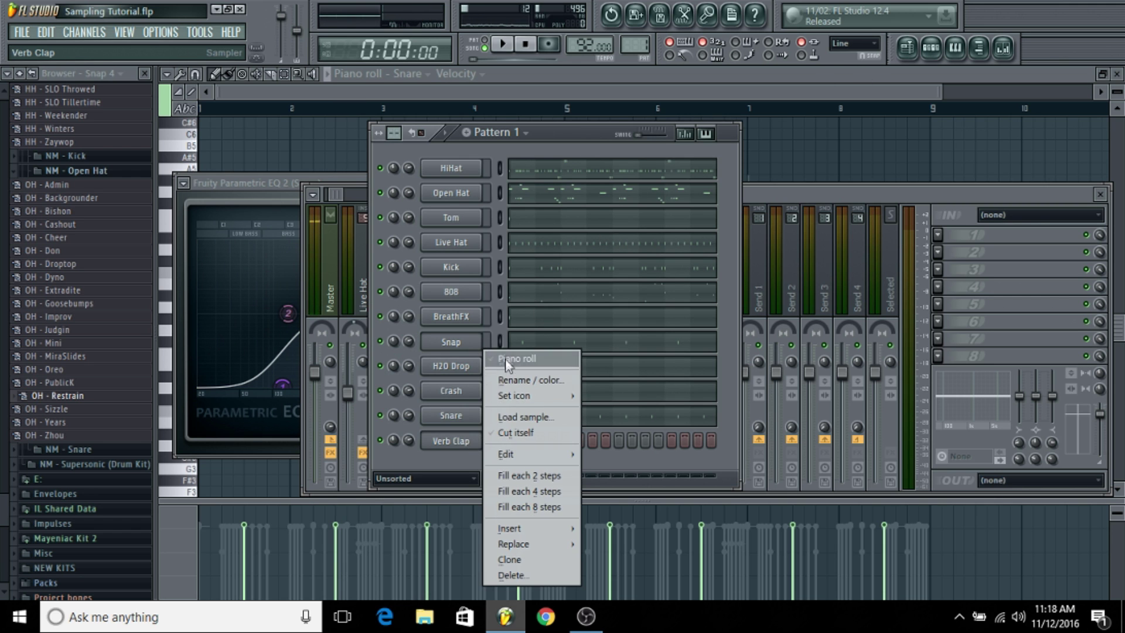
click(505, 357)
scroll(539, 114, down, 2)
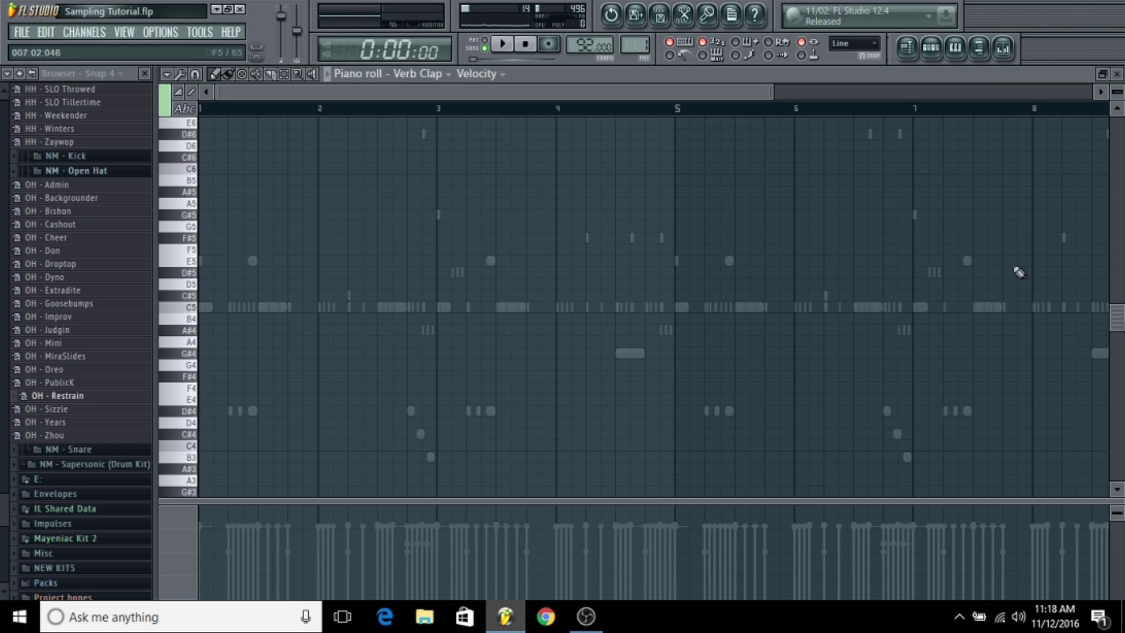
scroll(773, 117, down, 1)
key(space)
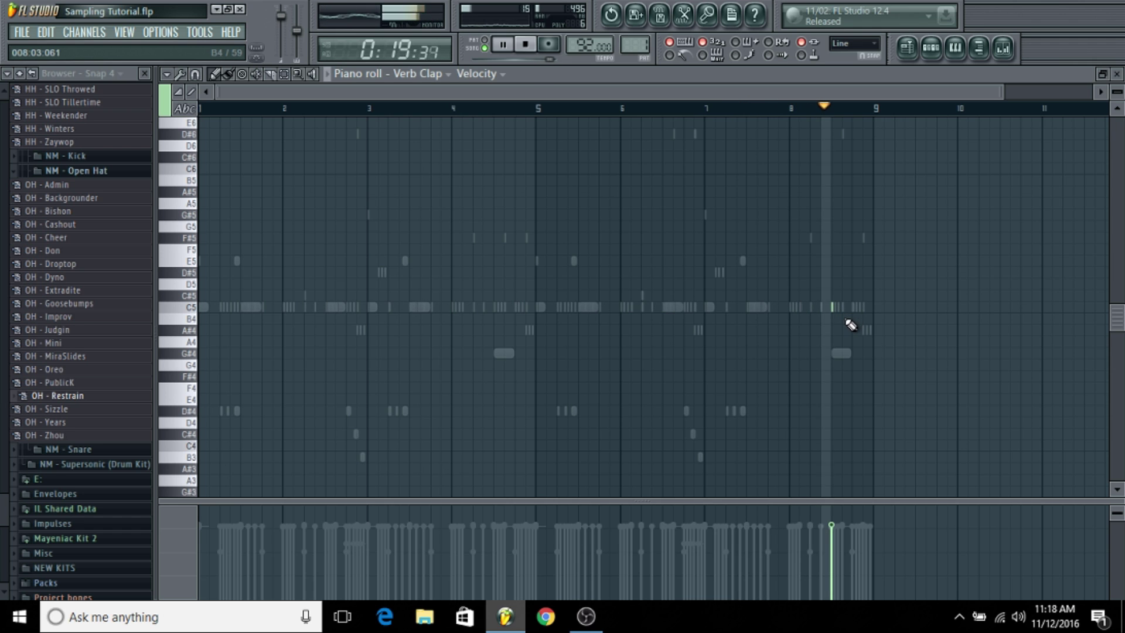
key(space)
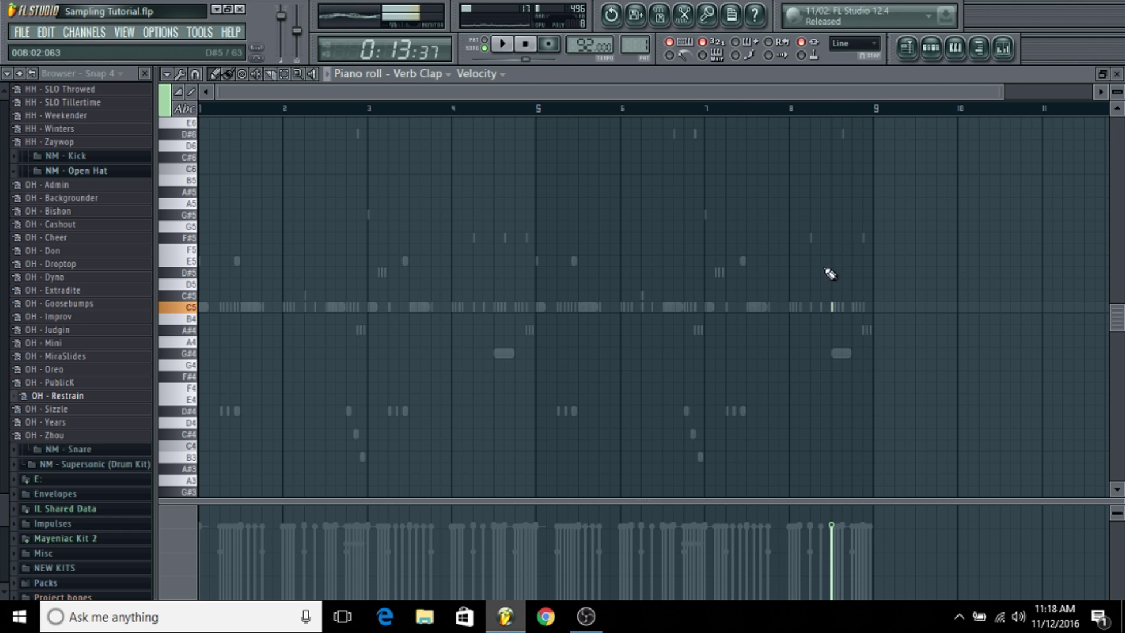
Insert Fruity Parametric EQ 2 on the Verb Clap mixer track and cut the lows with band 1 at about 375 Hz
click(1002, 49)
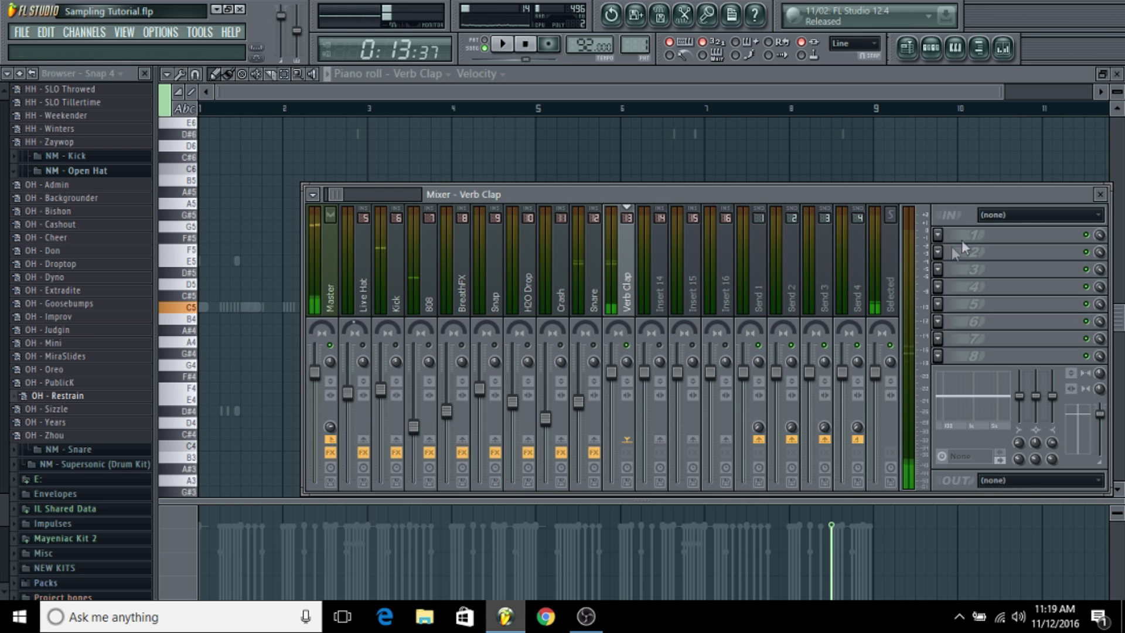
click(937, 235)
click(1077, 19)
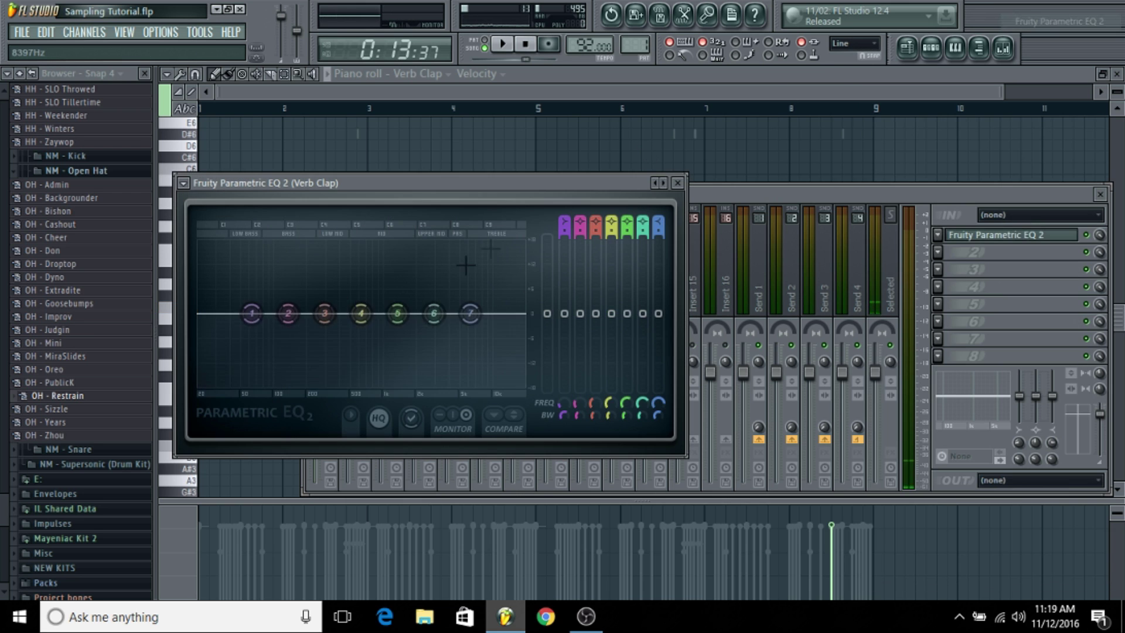
drag(251, 357, 333, 384)
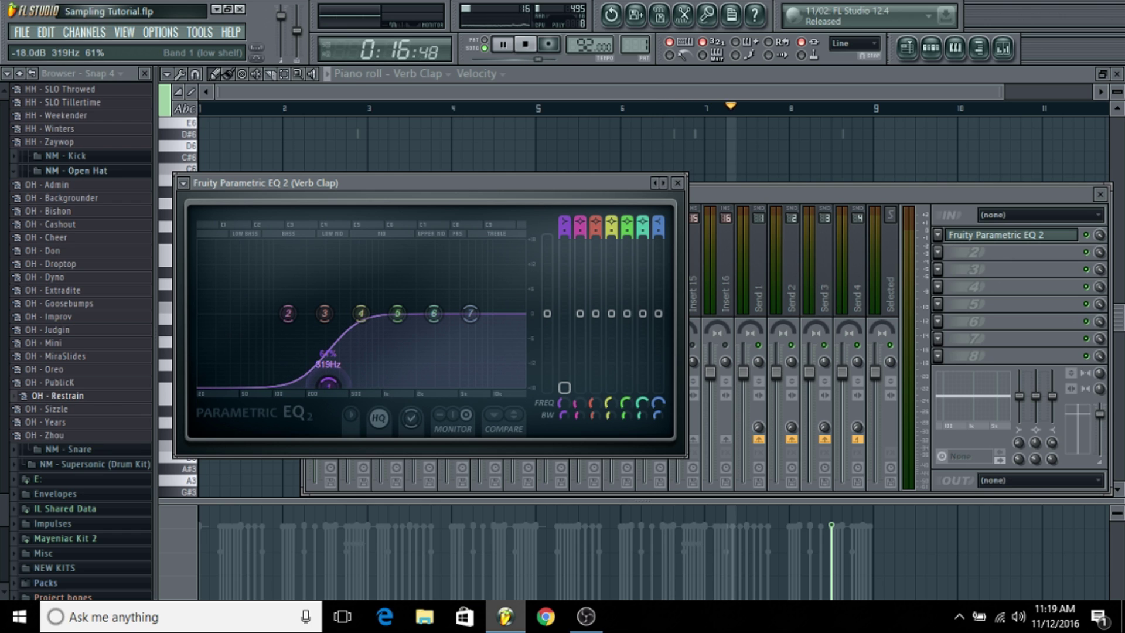
mouse_move(333, 384)
mouse_down()
mouse_move(392, 384)
mouse_move(317, 385)
mouse_up()
click(826, 111)
key(space)
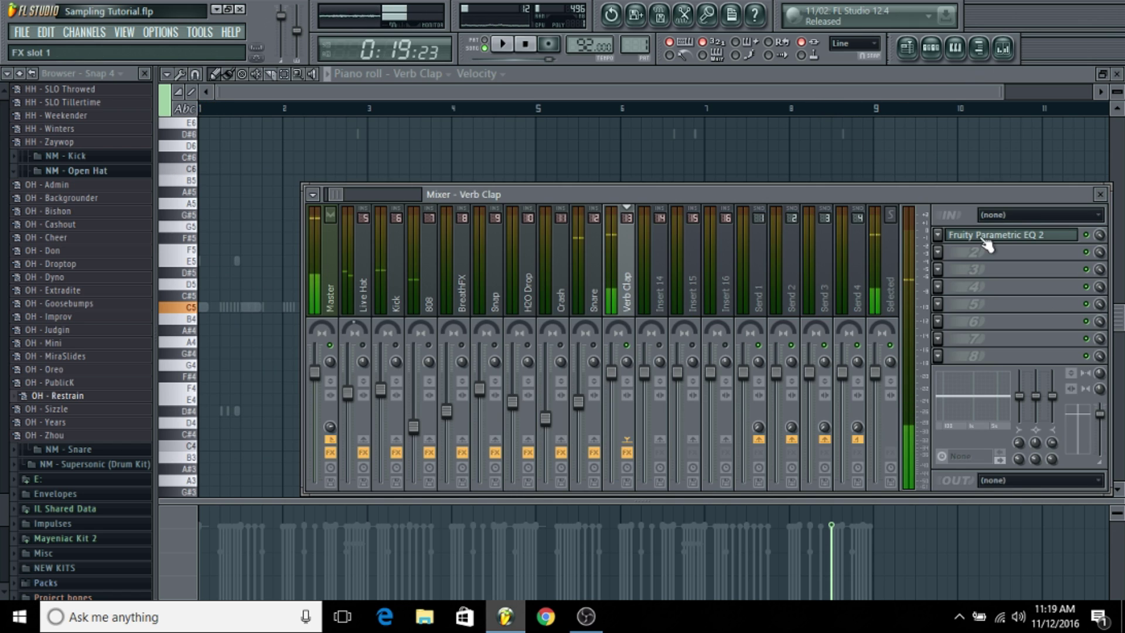
click(983, 238)
mouse_move(318, 384)
mouse_down()
mouse_move(230, 384)
mouse_move(335, 384)
mouse_up()
key(space)
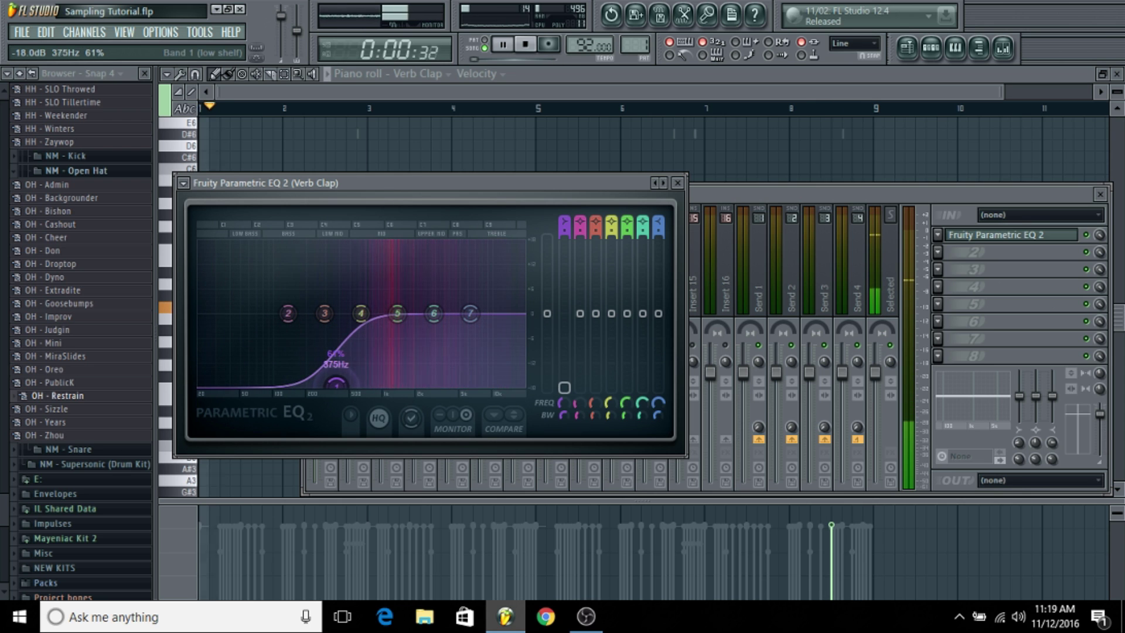
Lower the Verb Clap mixer track's volume fader while the pattern plays, with all tracks unmuted
drag(725, 194, 723, 200)
key(space)
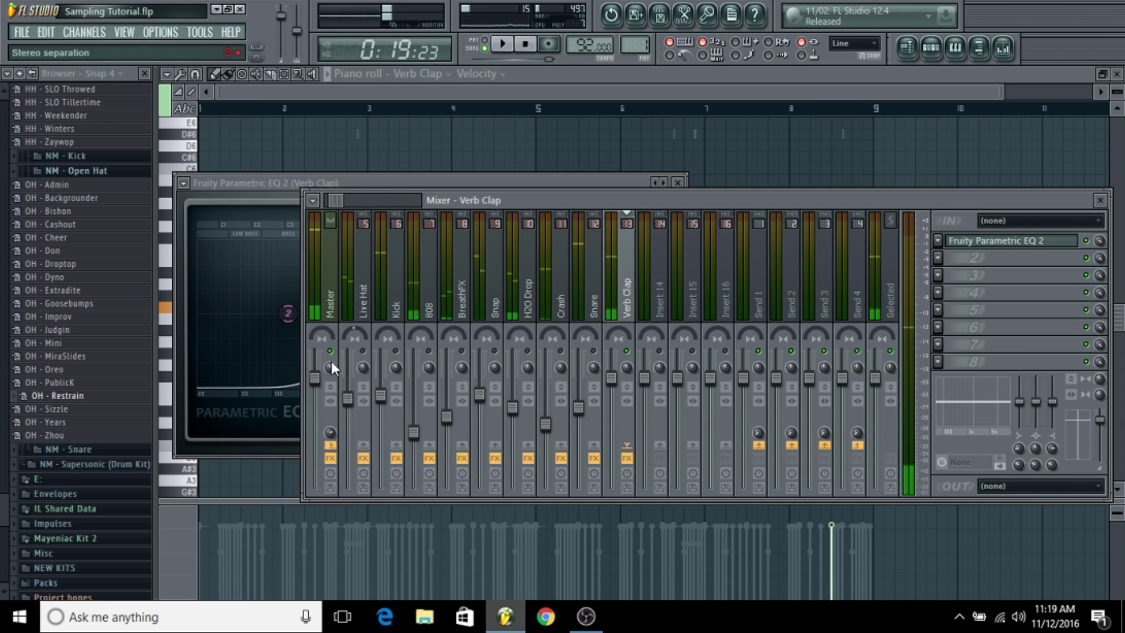
drag(332, 368, 332, 357)
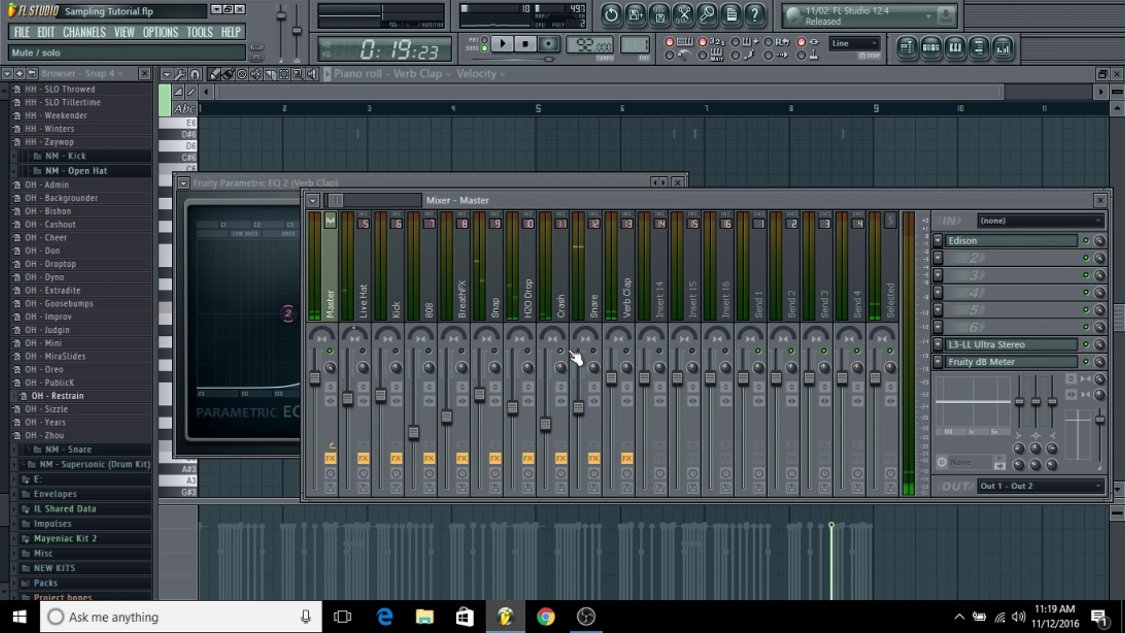
key(space)
drag(611, 380, 614, 423)
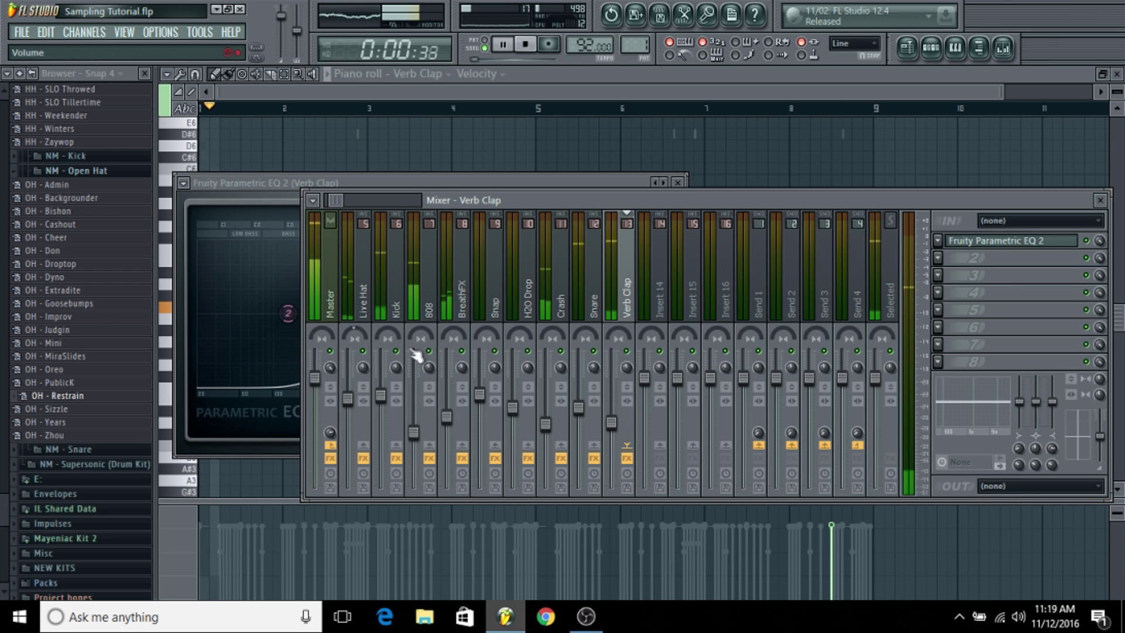
right_click(332, 367)
click(336, 372)
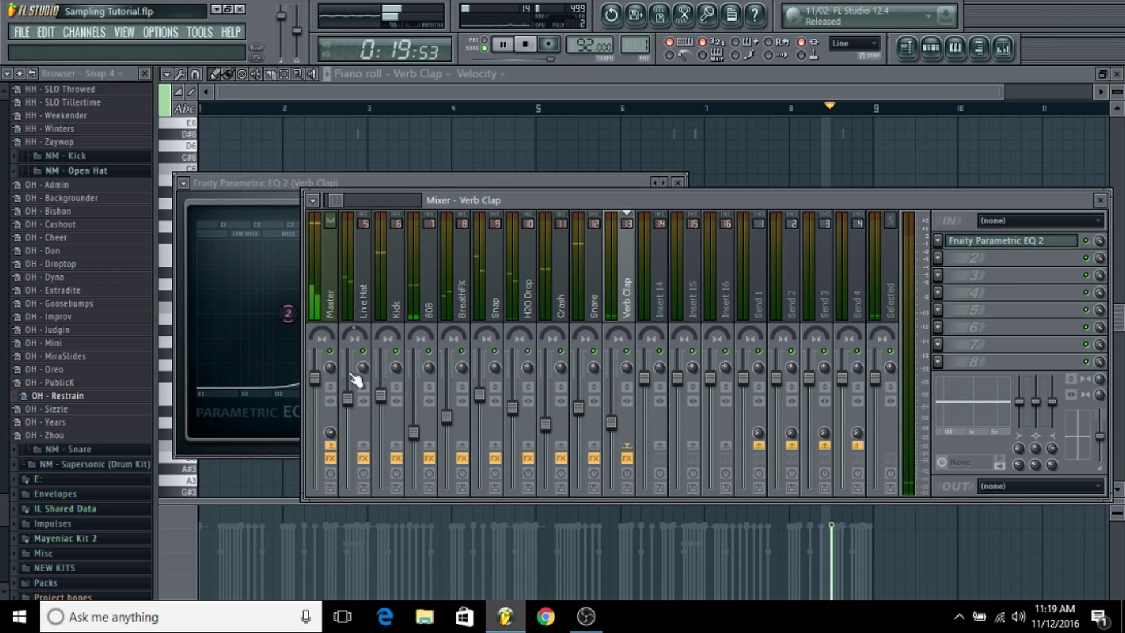
Raise the Verb Clap volume fader slightly and replay its hit against the full mix
key(space)
click(331, 369)
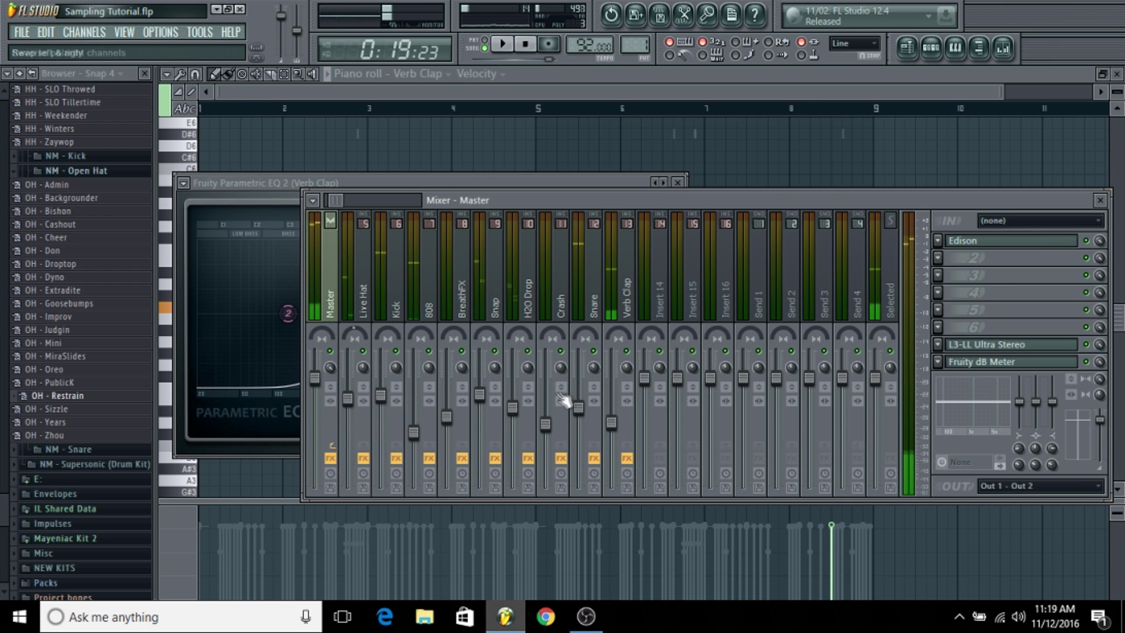
drag(611, 422, 612, 413)
key(space)
key(space)
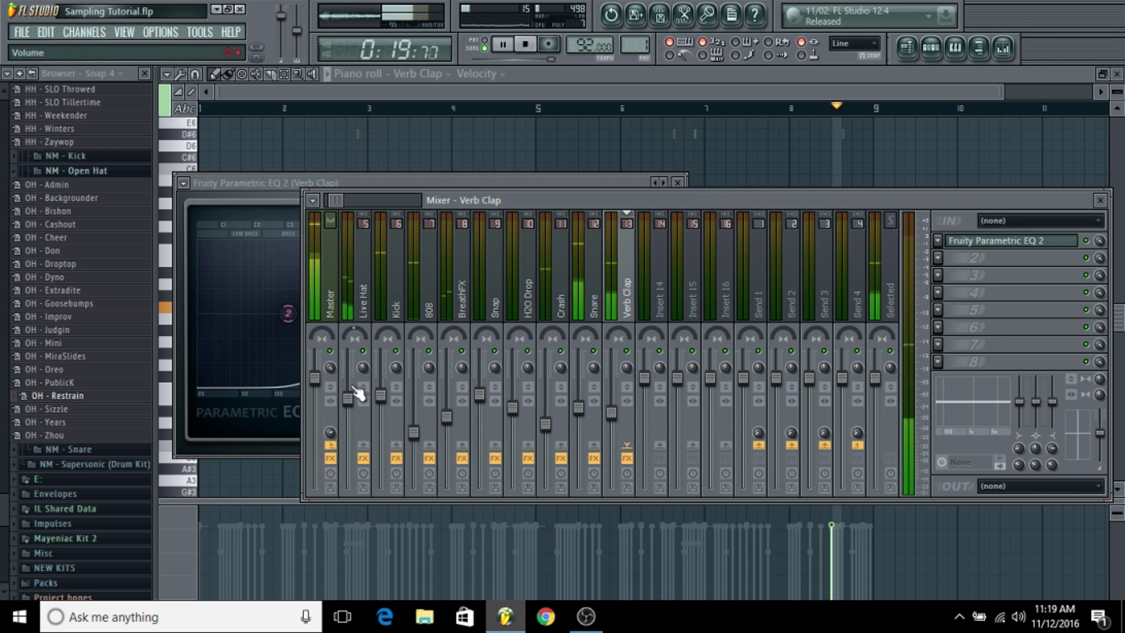
right_click(332, 367)
click(356, 376)
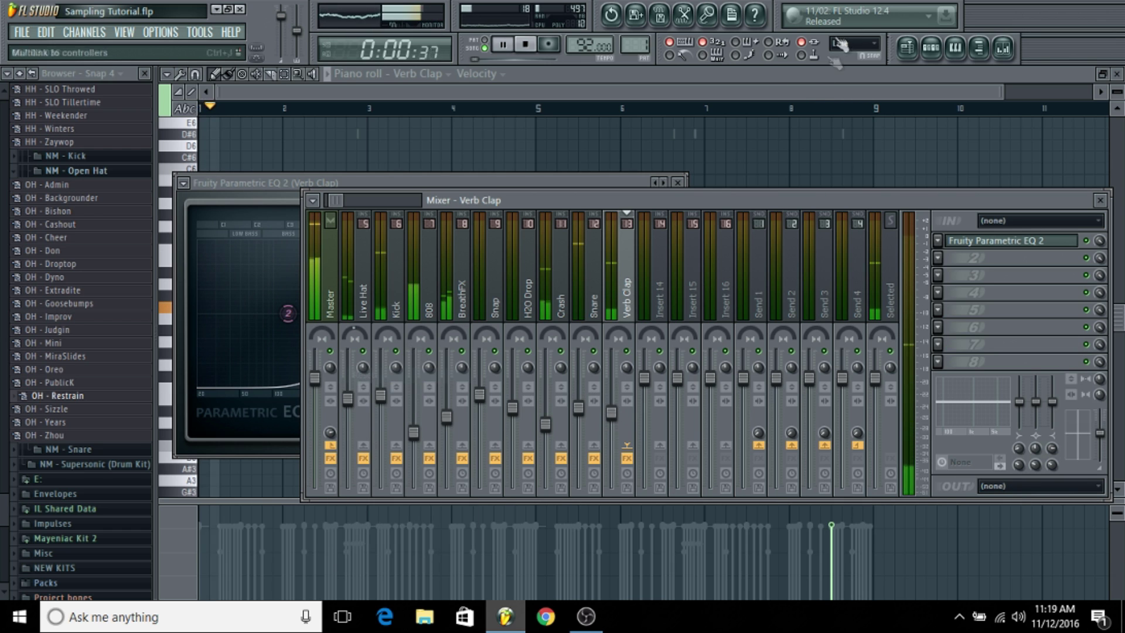
Play the arrangement with the playlist and mixer open, and lower the 808 track's volume fader slightly
click(908, 49)
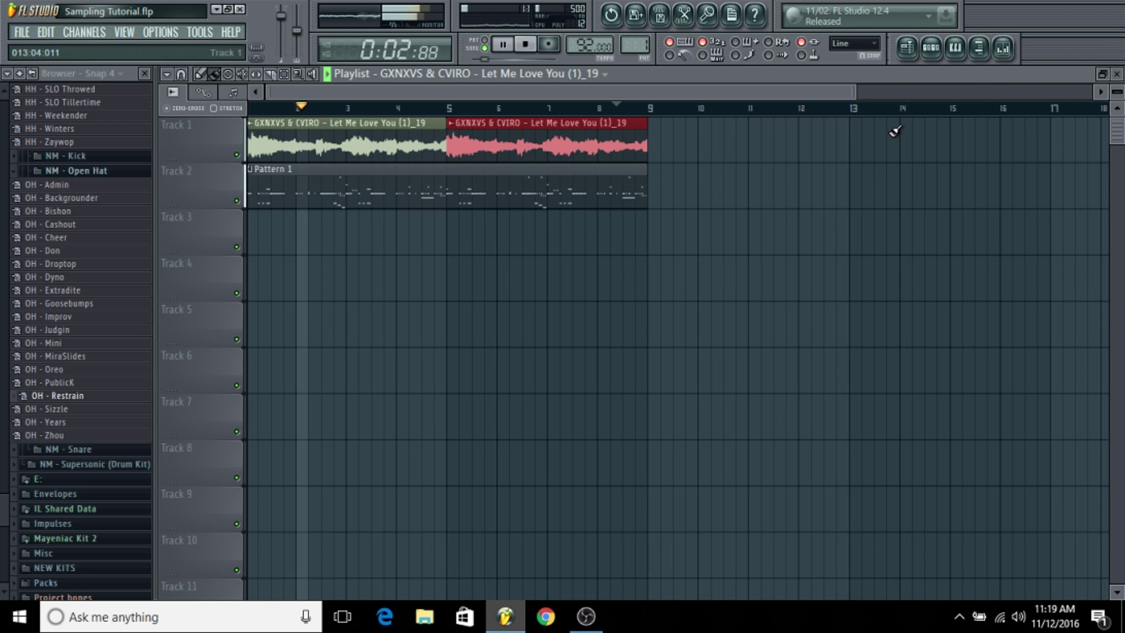
click(1003, 48)
mouse_move(787, 201)
mouse_down()
mouse_move(719, 306)
mouse_move(650, 295)
mouse_up()
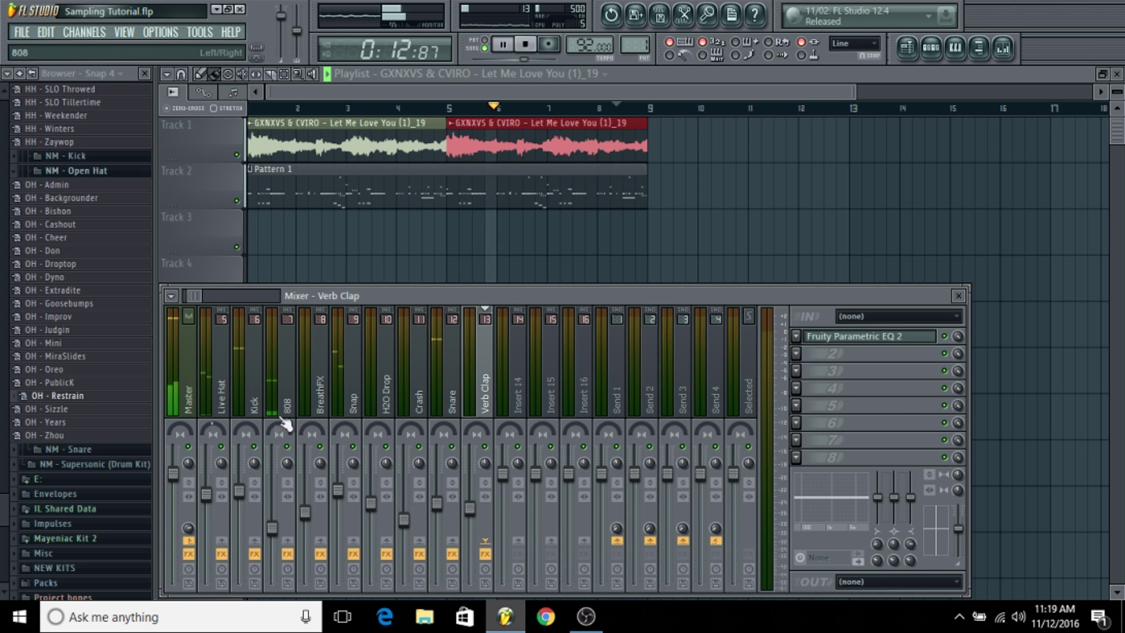
drag(272, 528, 272, 531)
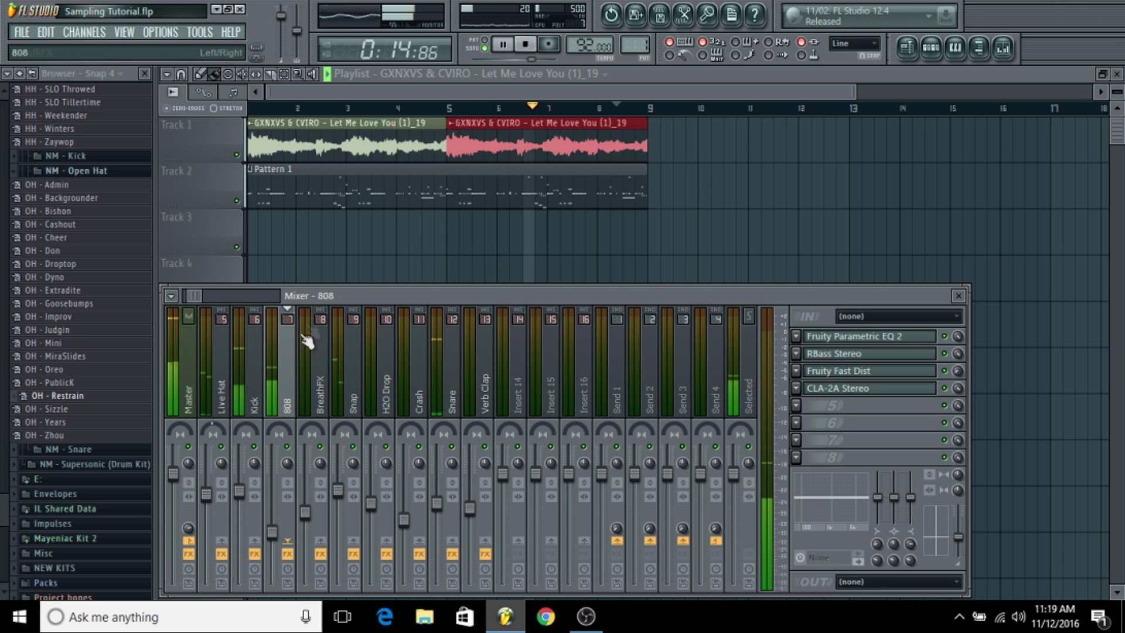
Arrange the mixer and channel rack windows over the playlist and increase the height of the playlist tracks
drag(343, 300, 421, 275)
click(334, 342)
scroll(335, 341, up, 7)
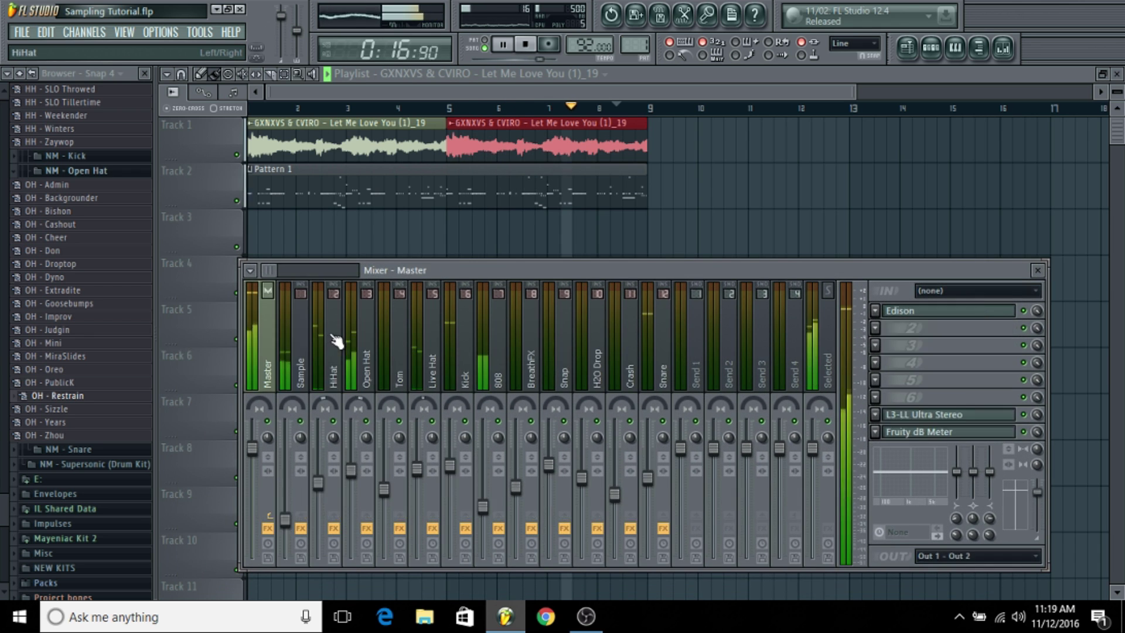
scroll(353, 336, down, 3)
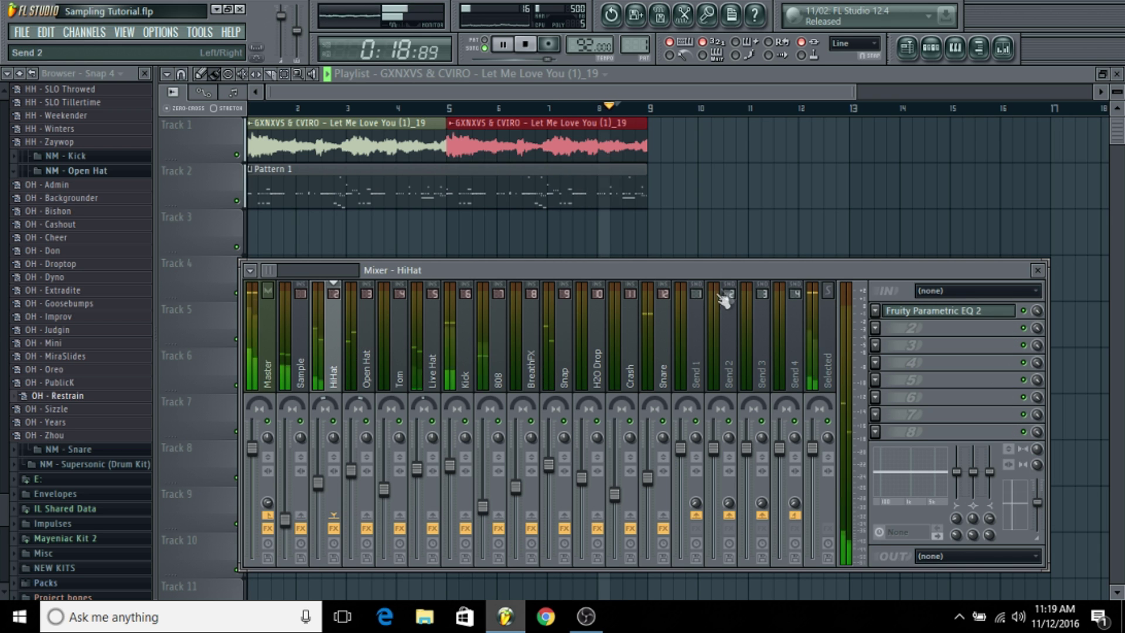
drag(797, 265, 808, 284)
click(931, 47)
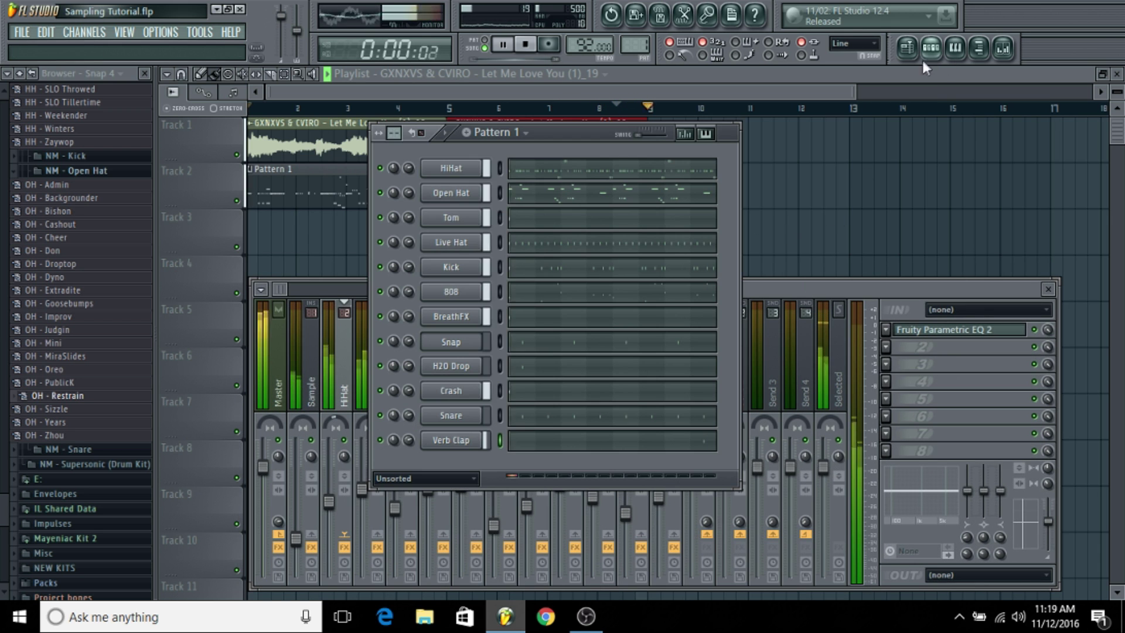
drag(616, 139, 865, 131)
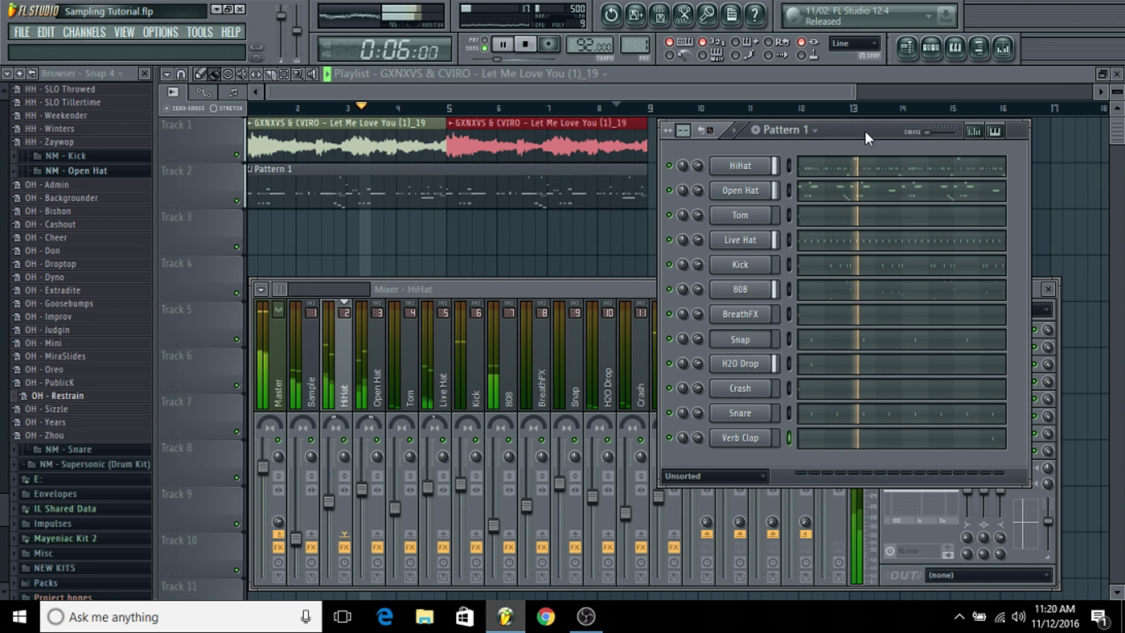
drag(1118, 87, 1116, 99)
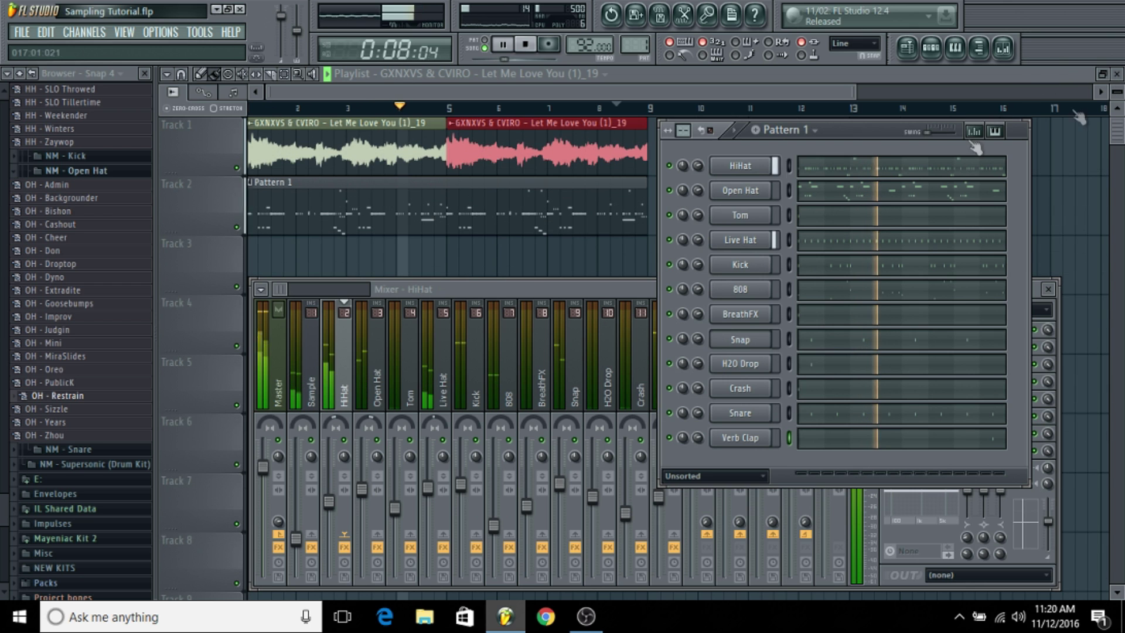
Examine the L3-LL Ultra Stereo limiter and the Fruity dB Meter on the Master track during playback
click(285, 344)
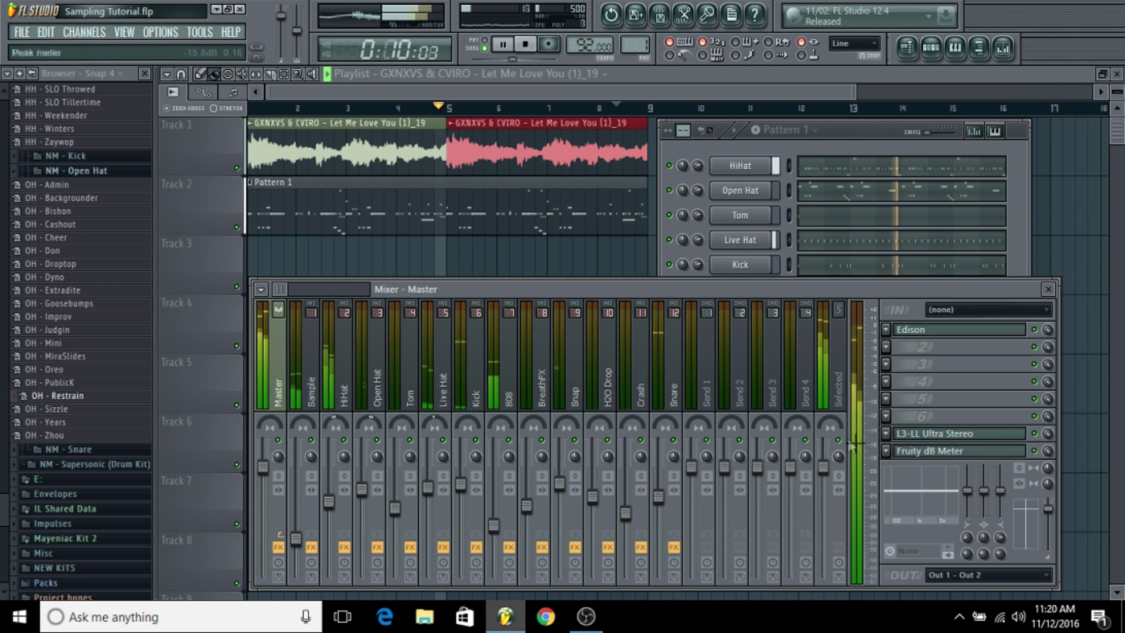
click(933, 434)
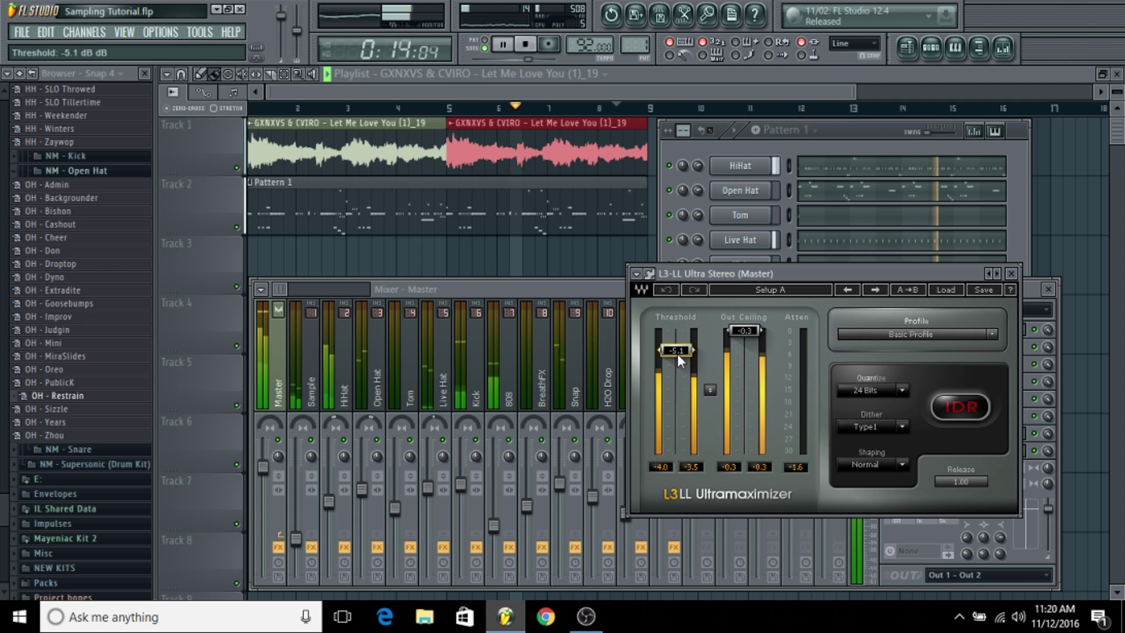
click(1011, 274)
click(950, 450)
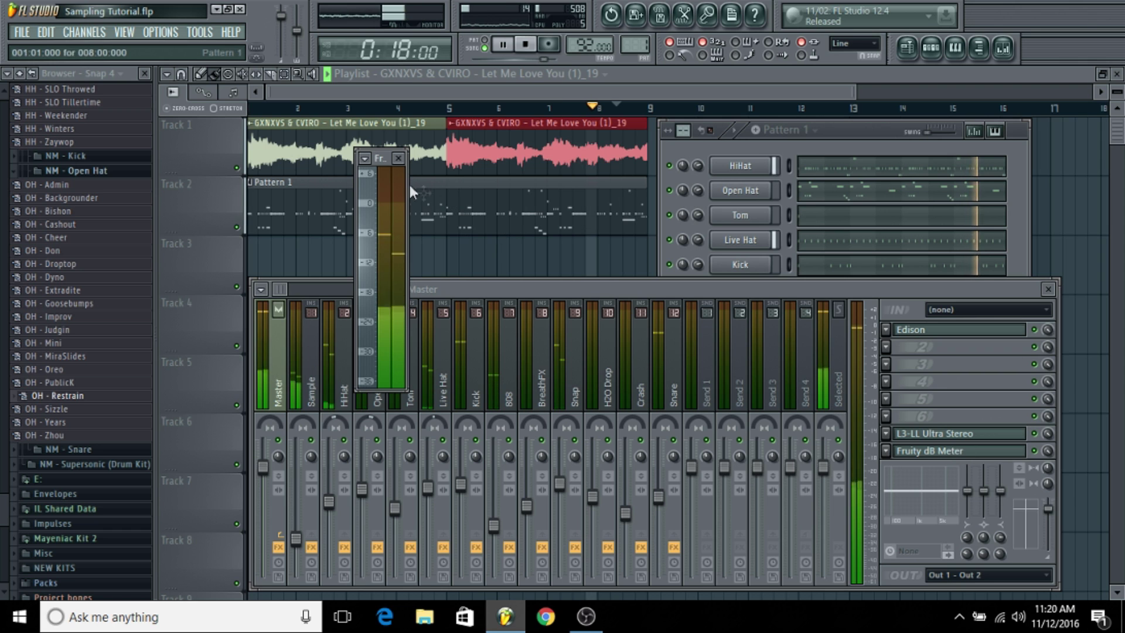
click(398, 159)
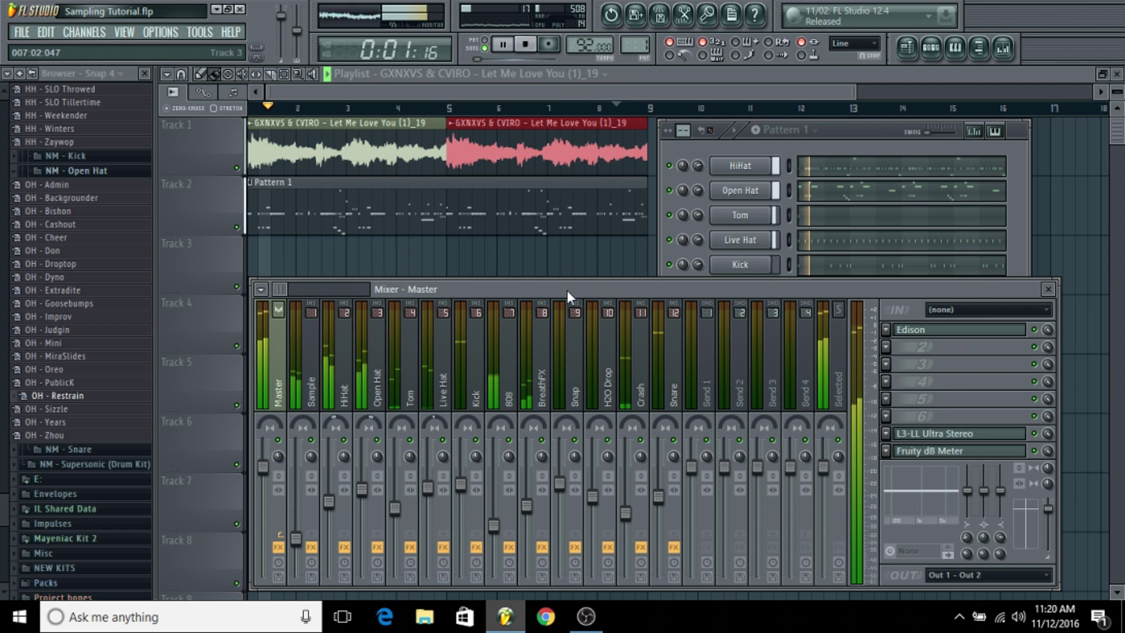
Move the mixer window lower, bring the channel rack forward, and close the playlist and piano roll windows
drag(568, 291, 568, 327)
click(887, 135)
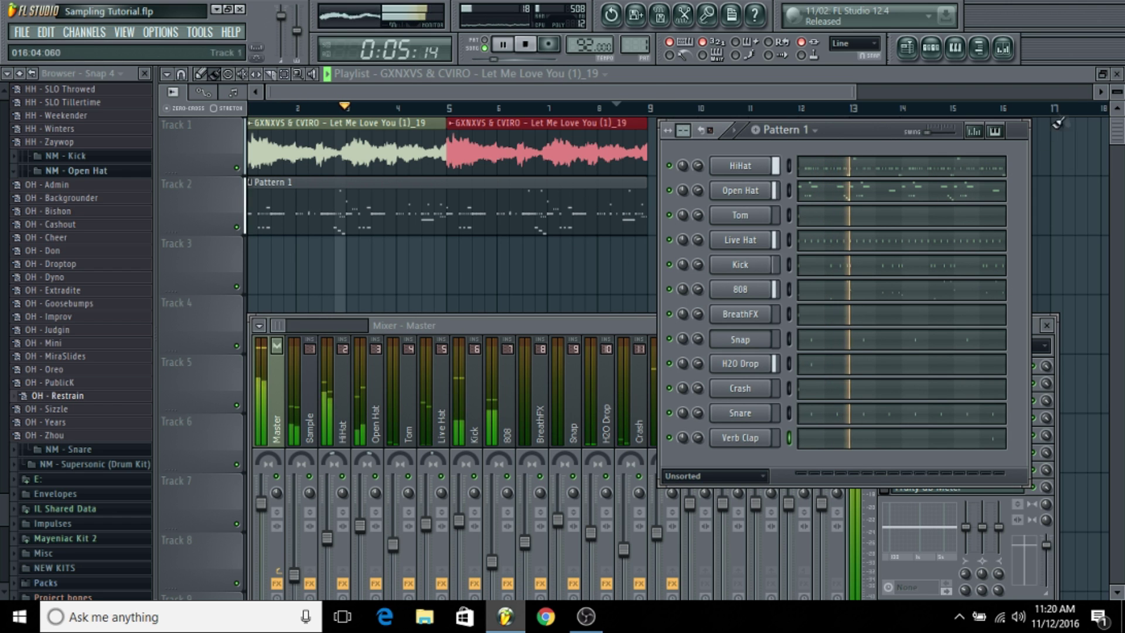
click(1117, 74)
click(1116, 75)
click(1116, 75)
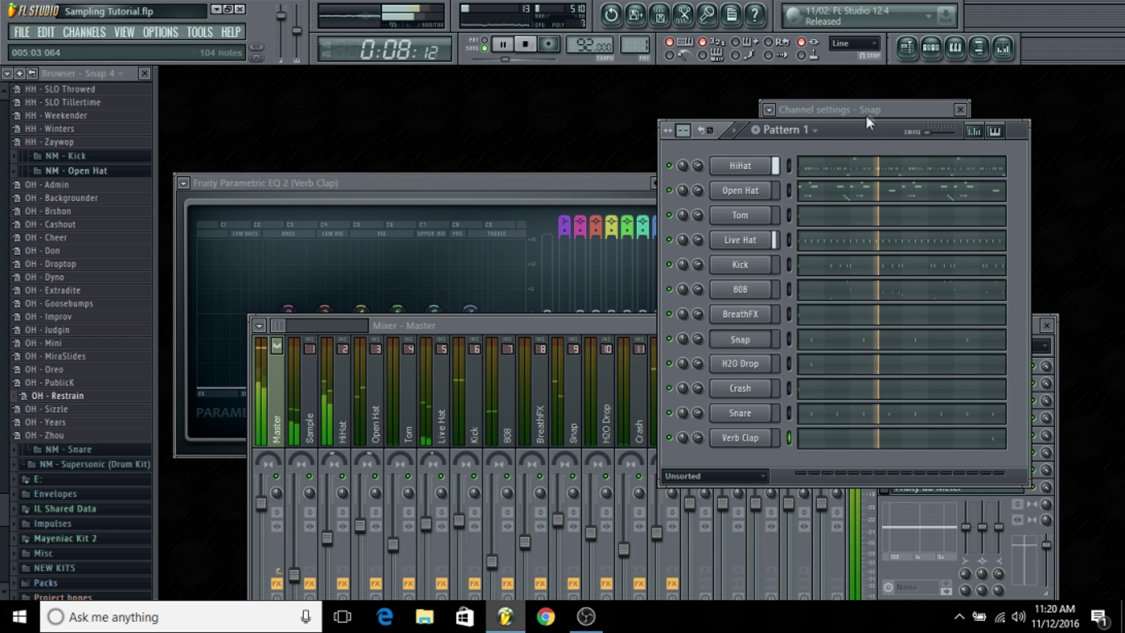
Close the Snap channel settings, the mixer, and the Verb Clap, Snare and Crash Parametric EQ 2 windows
click(960, 109)
drag(602, 183, 563, 278)
click(621, 283)
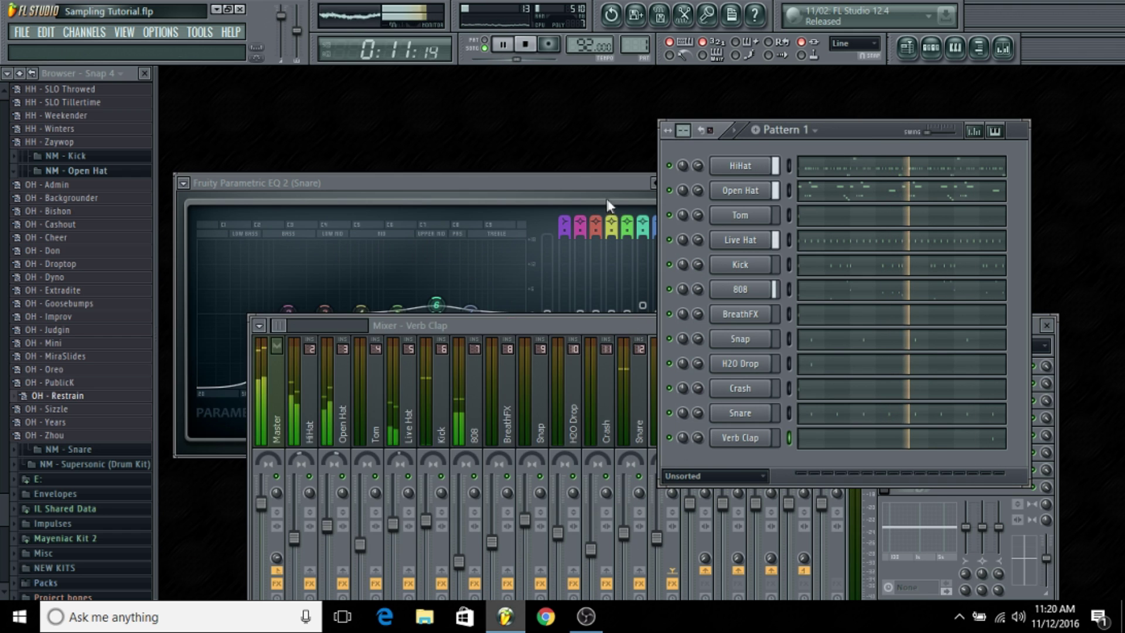
drag(608, 185, 595, 261)
click(664, 260)
click(625, 195)
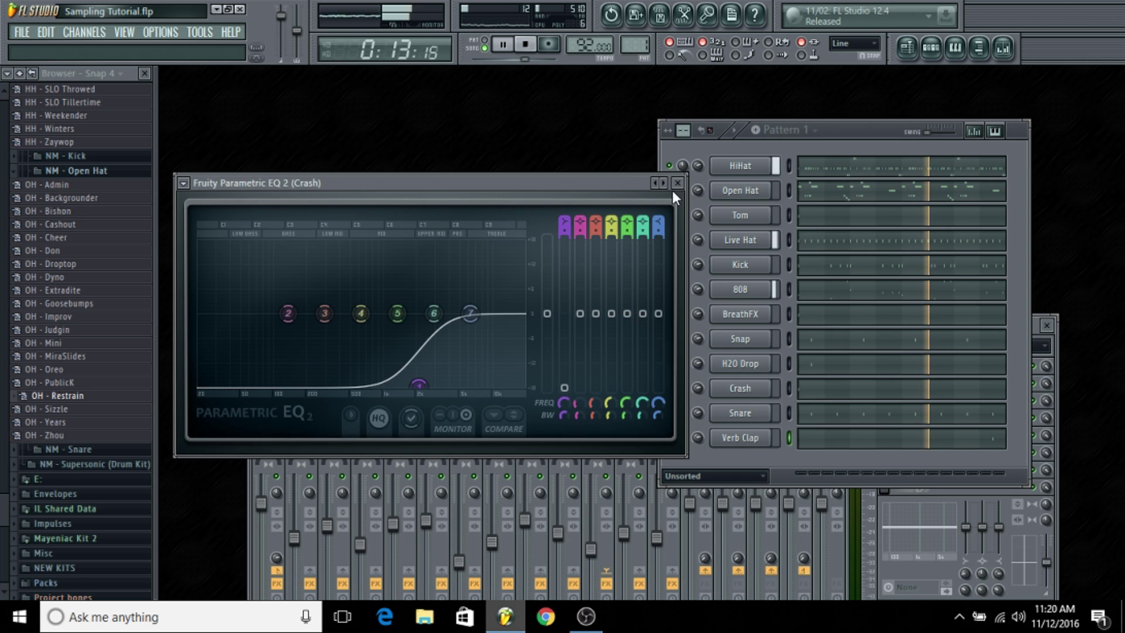
click(654, 183)
click(1048, 328)
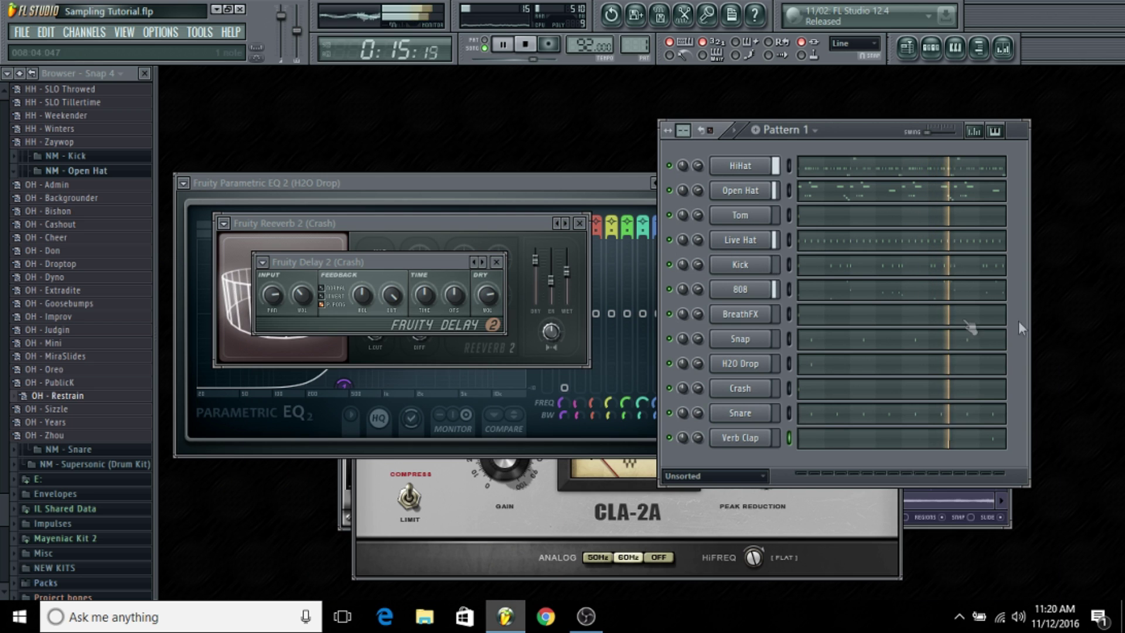
Move the H2O Drop Parametric EQ 2 window lower to uncover the Snap equalizer, and close both windows
click(642, 252)
drag(583, 187, 585, 338)
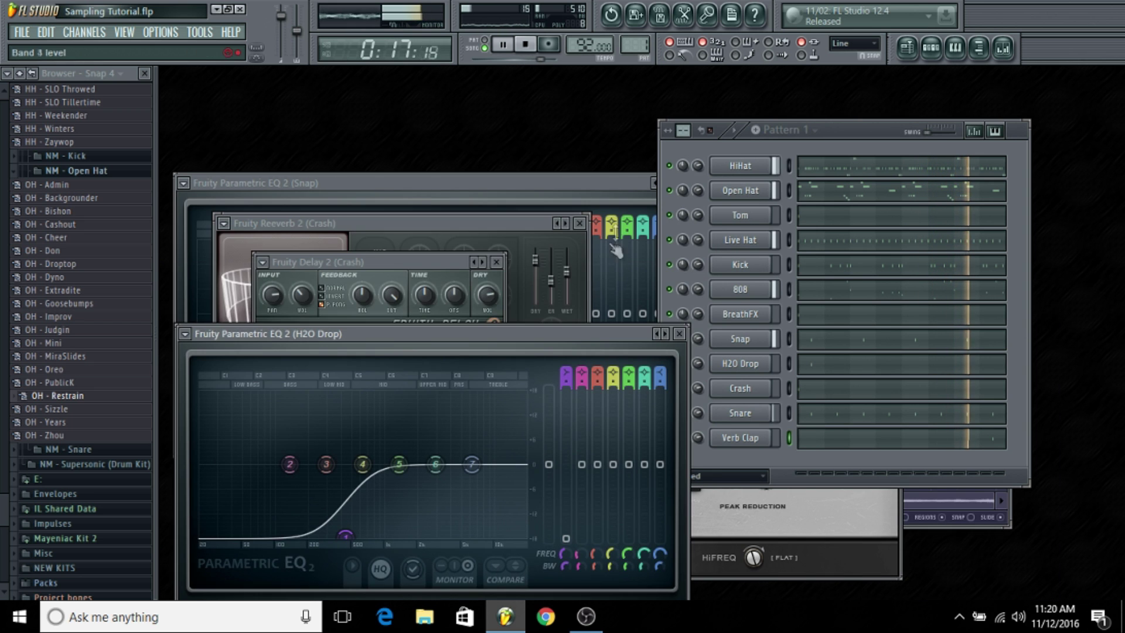
click(607, 180)
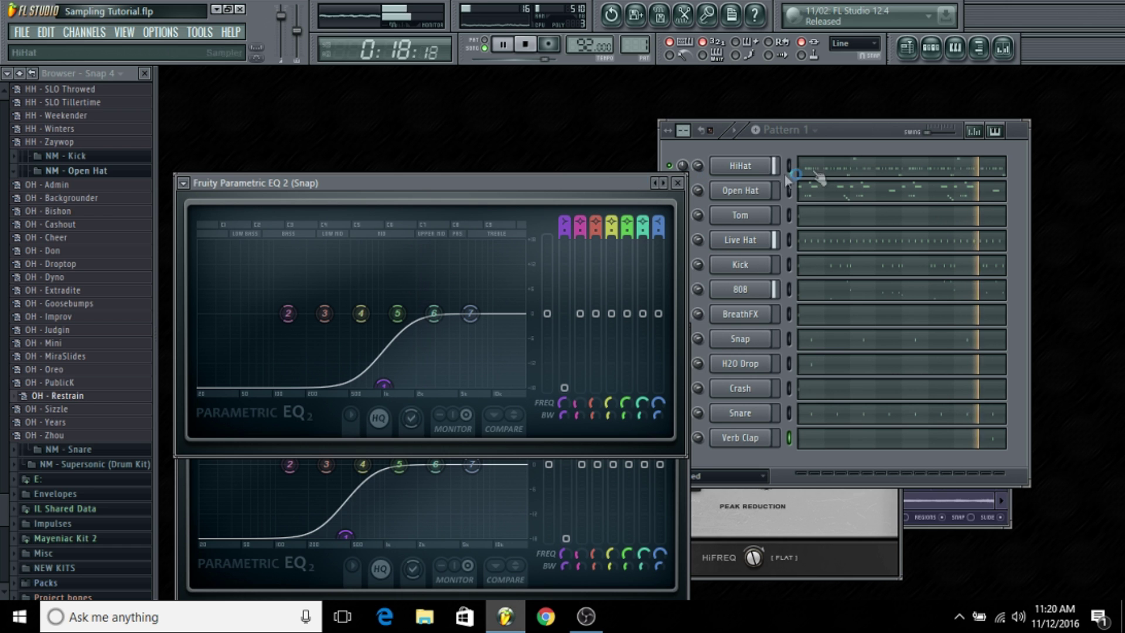
click(677, 183)
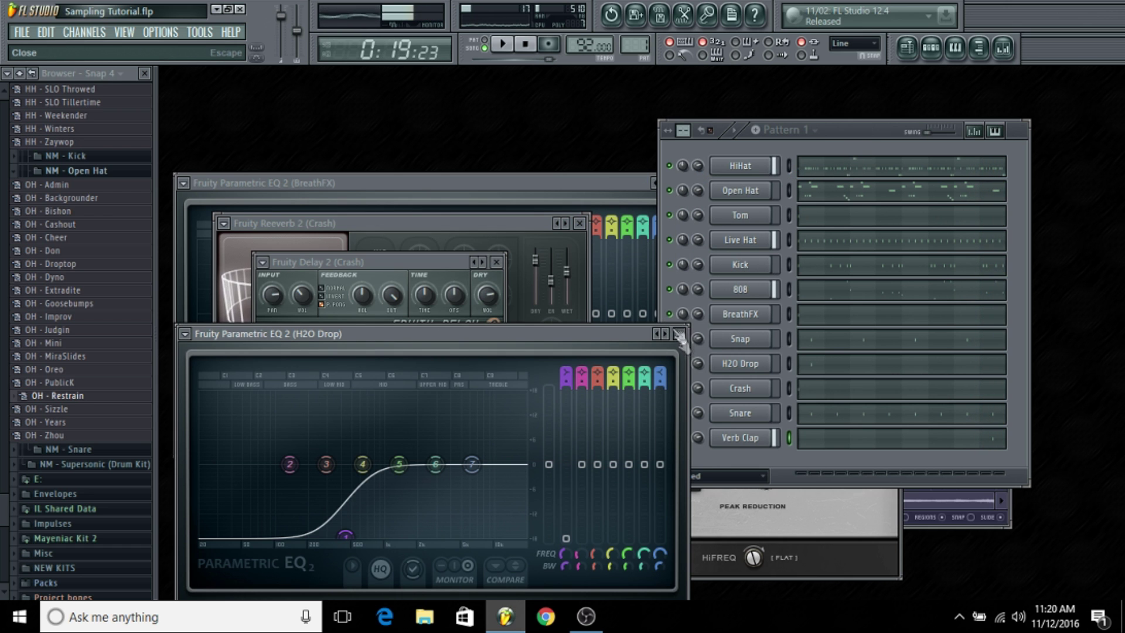
click(679, 334)
Close the BreathFX Parametric EQ 2 window and the equalizers stacked beneath it, down to the Live Hat one
mouse_move(579, 183)
mouse_down()
mouse_move(562, 203)
mouse_move(596, 185)
mouse_up()
click(647, 202)
click(630, 187)
click(645, 183)
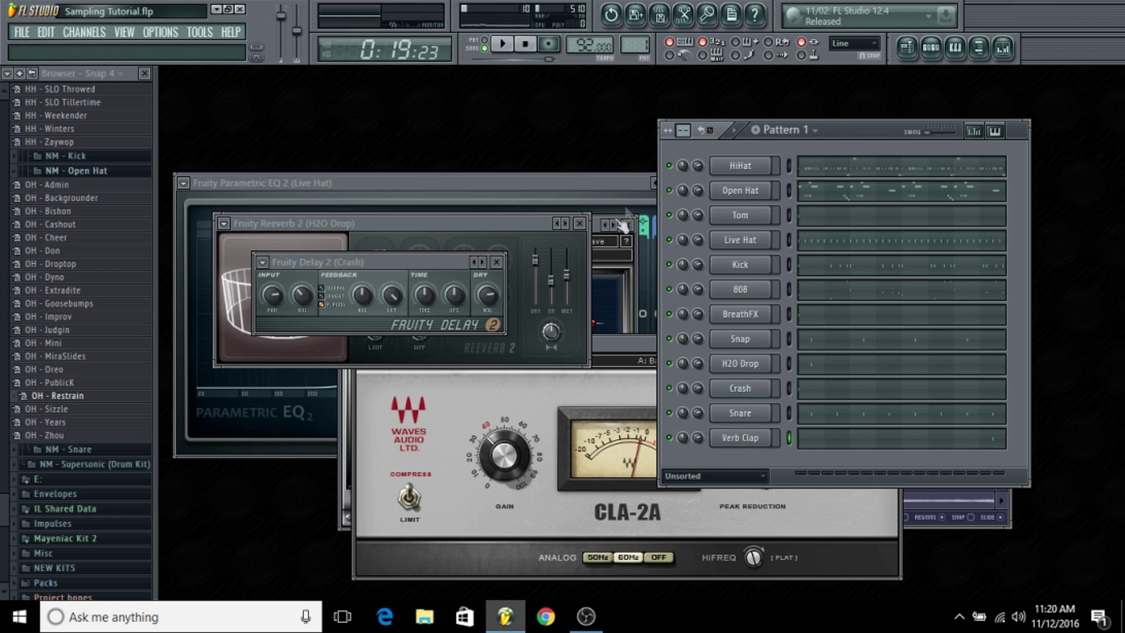
Close the Crash Fruity Delay 2 window and the H2O Drop and Snap Fruity Reeverb 2 windows
click(497, 262)
click(579, 224)
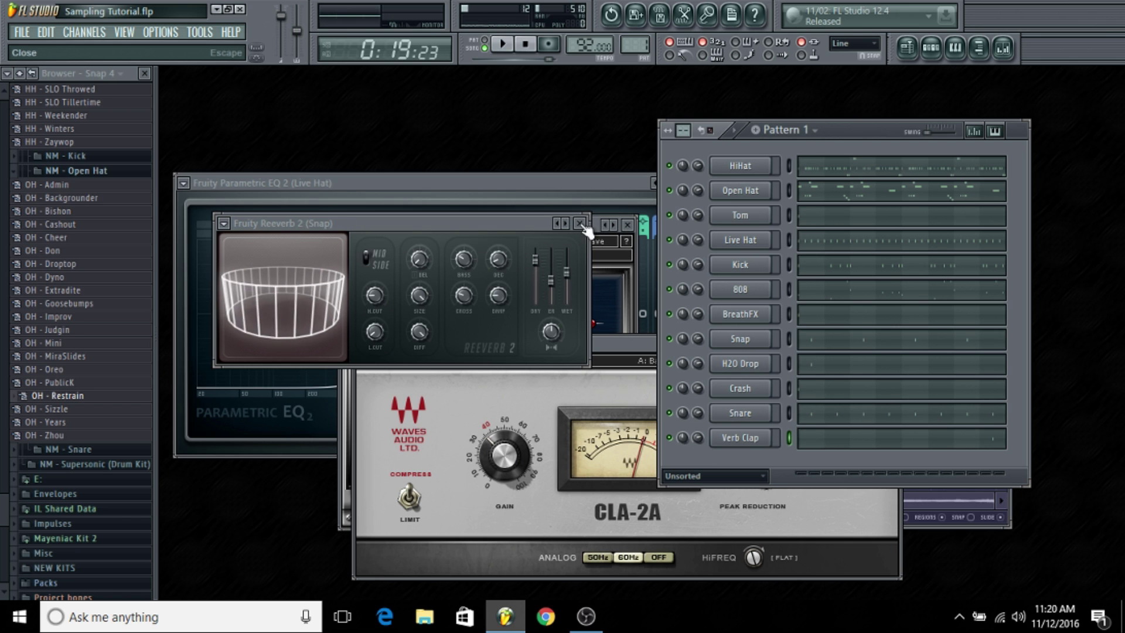
click(579, 223)
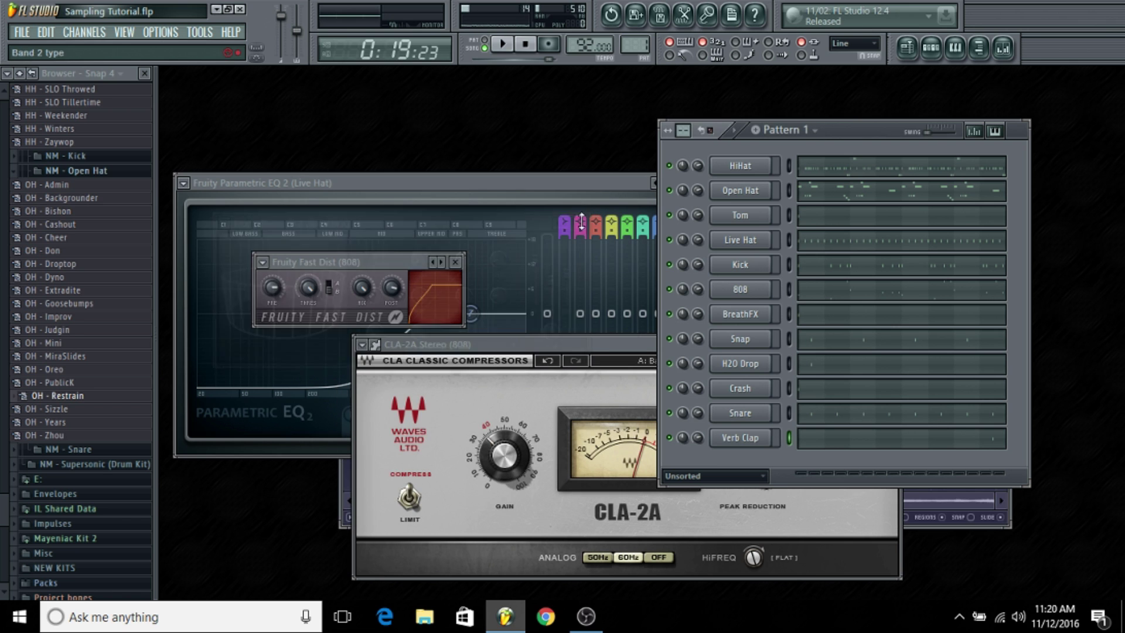